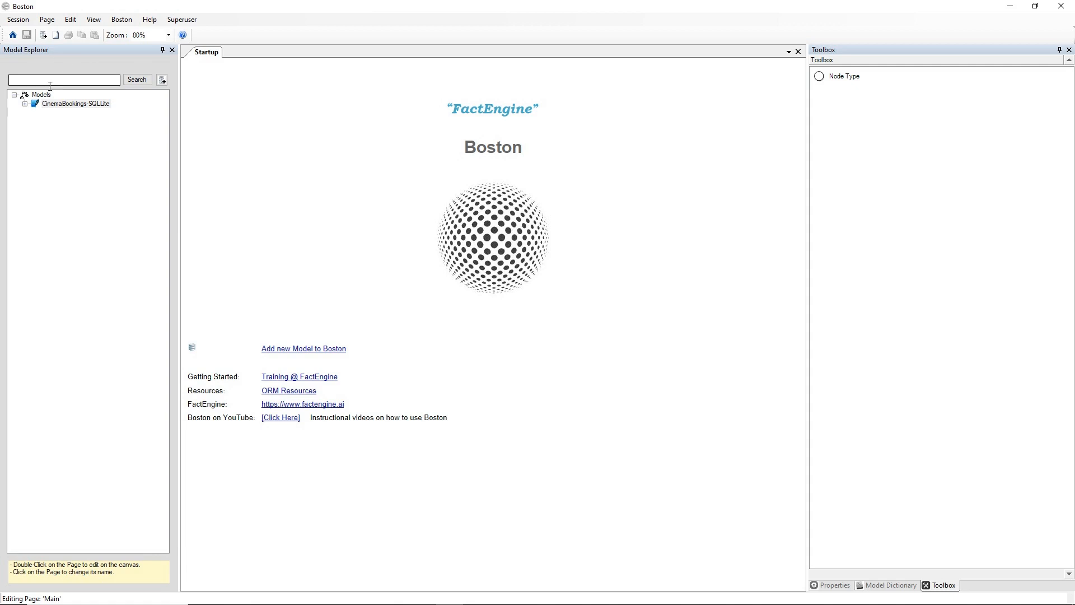
Expand the CinemaBookings-SQLLite model and open its PGS-New Model Page 1 diagram
left_click(25, 104)
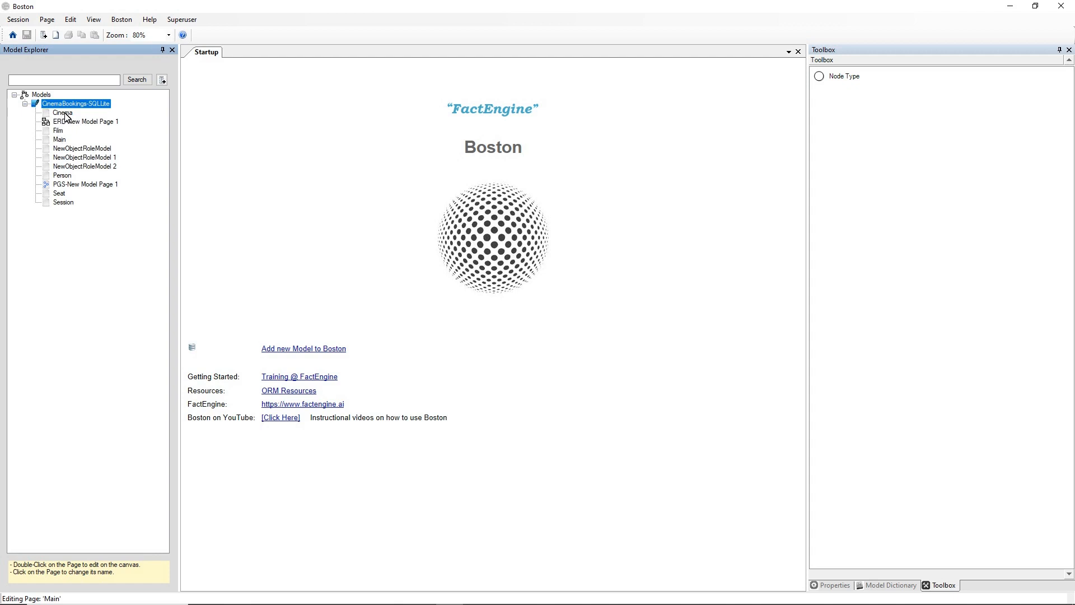
double_click(72, 187)
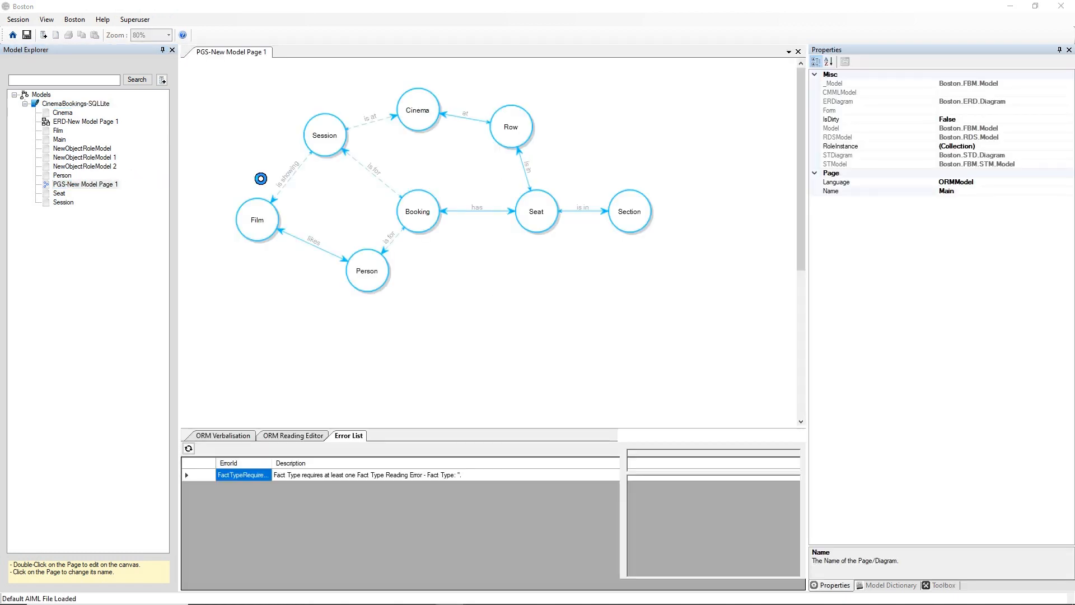
left_click(261, 178)
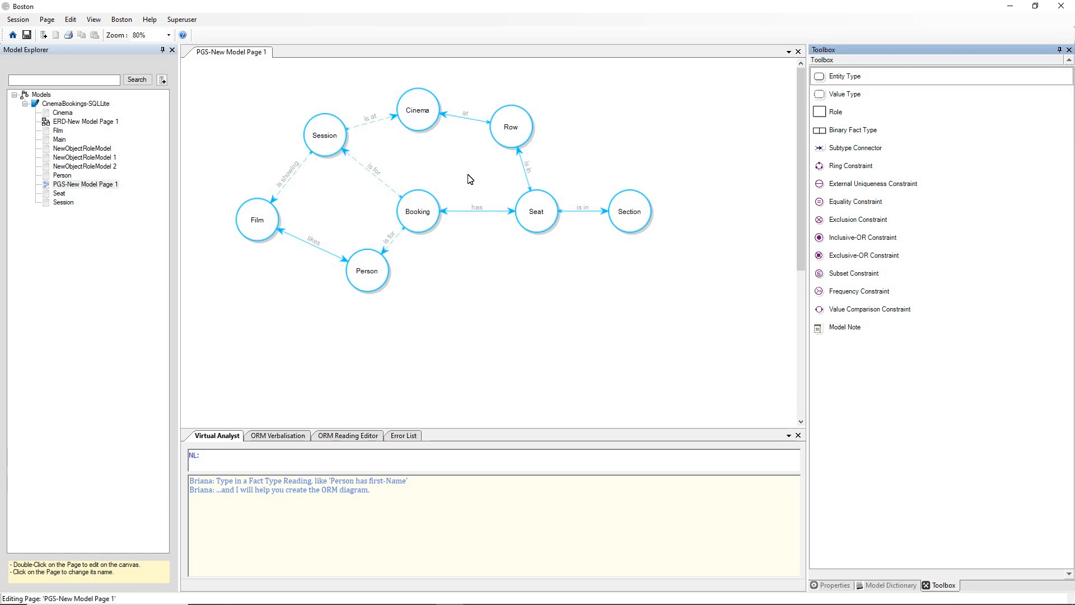
Inspect the Booking node and display the property list of the Seat node in the property graph diagram
left_click(416, 214)
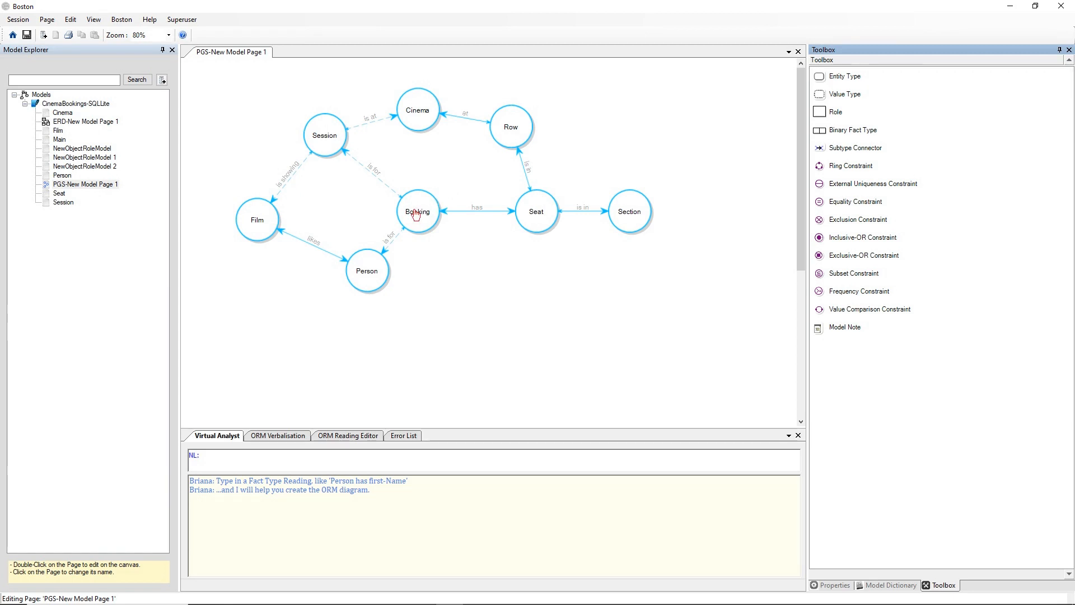
left_click(416, 213)
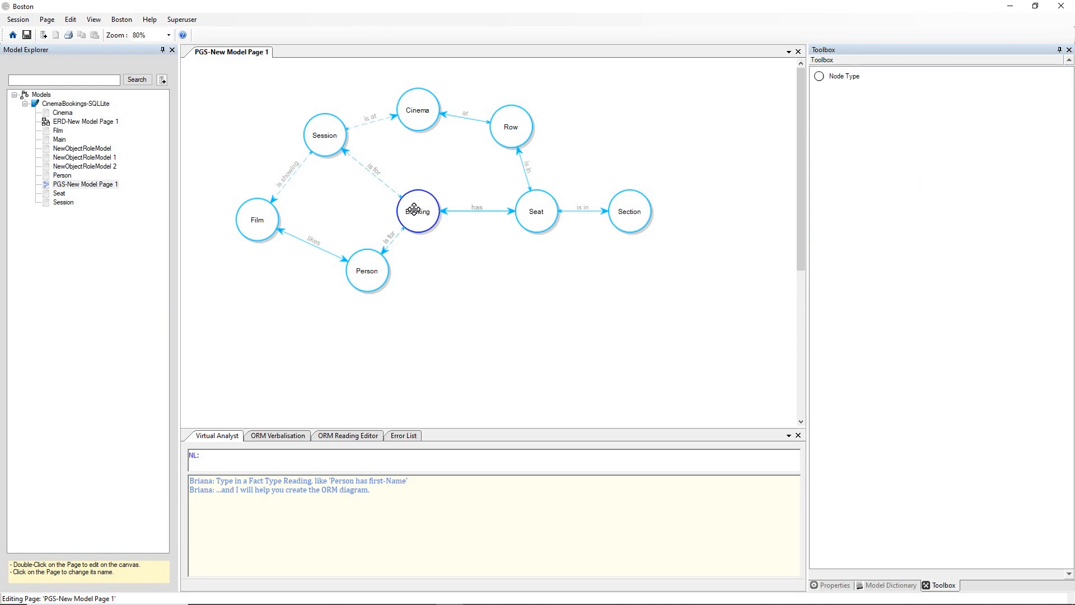
double_click(414, 209)
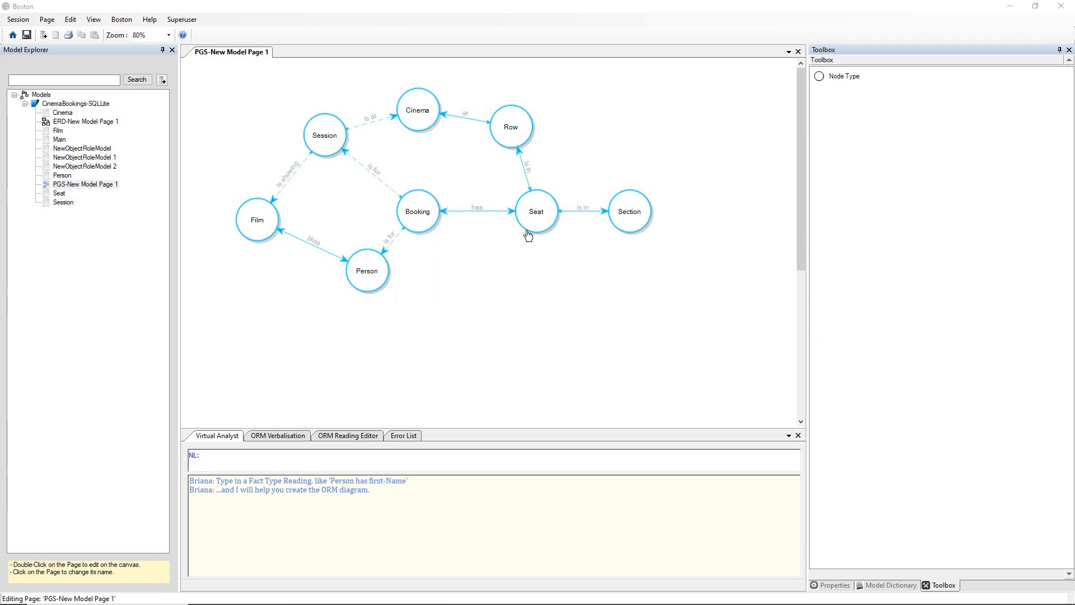
mouse_move(540, 219)
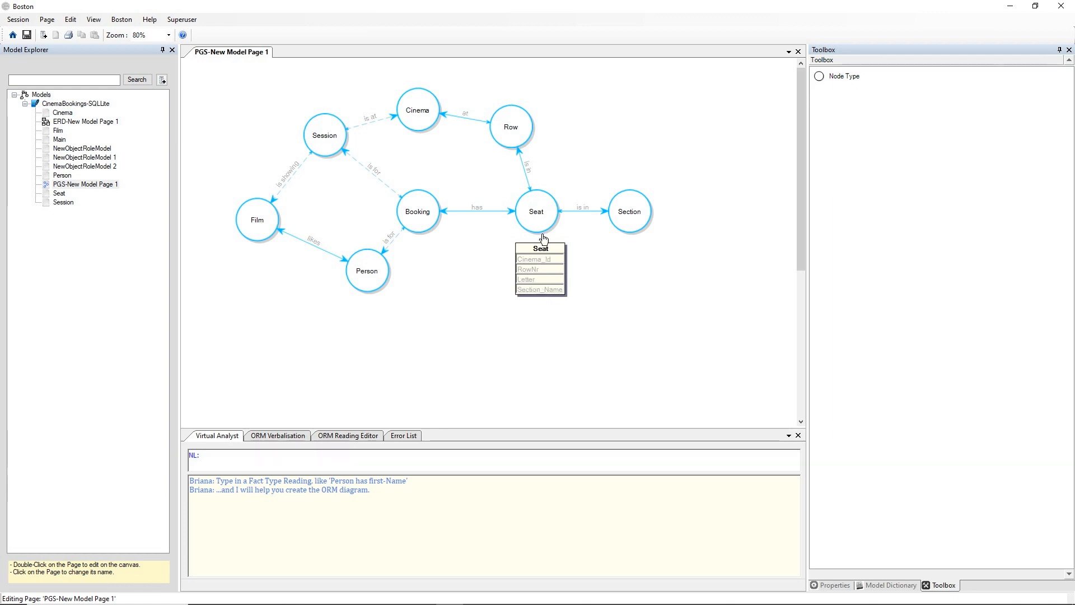
Morph the Booking node to the ER diagram page ERD-New Model Page 1
left_click(417, 207)
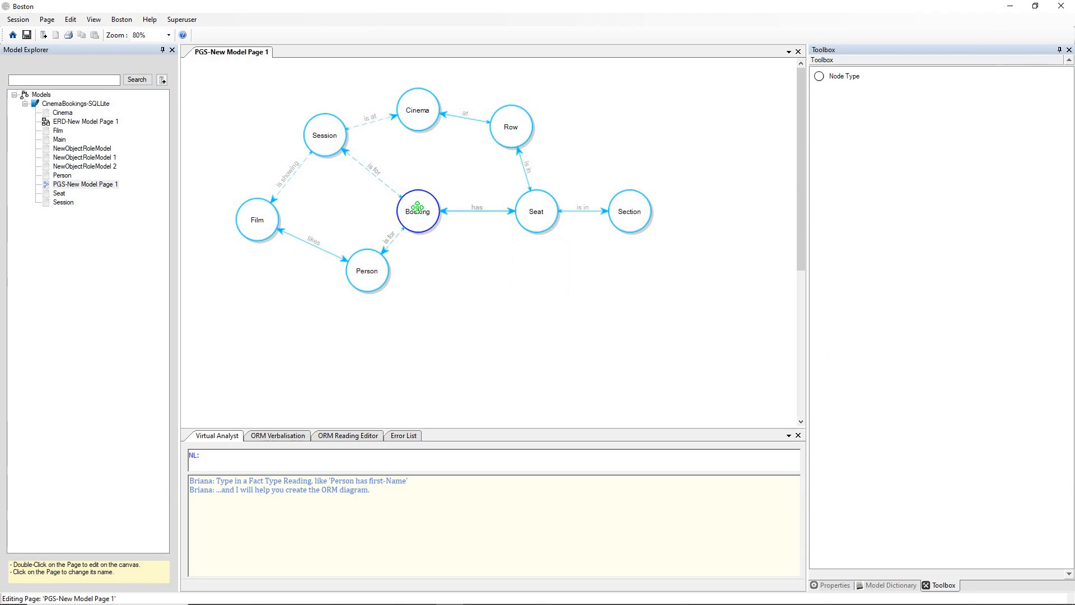
right_click(418, 207)
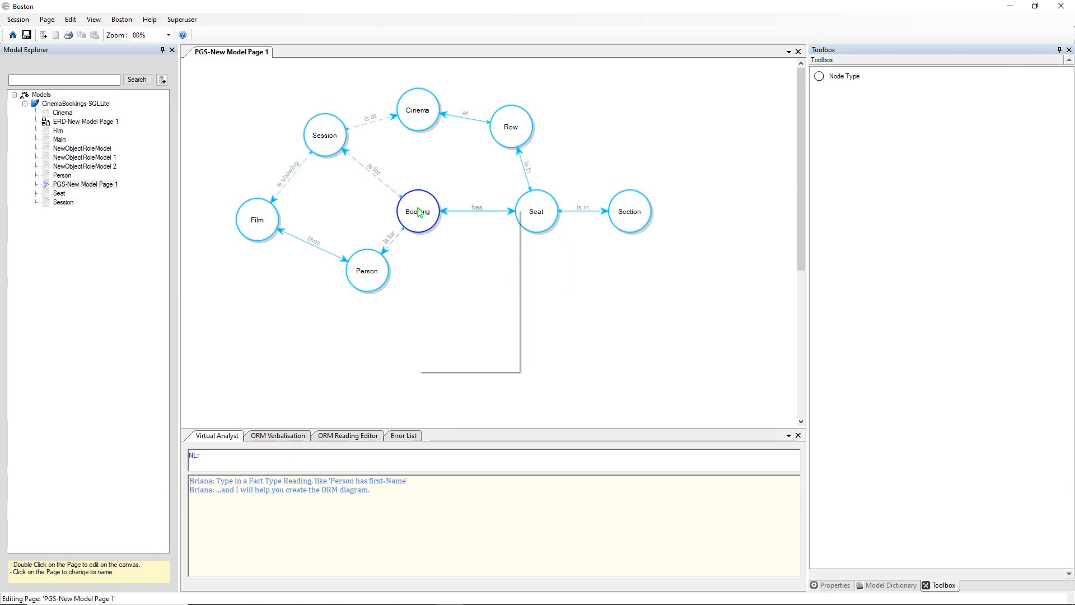
mouse_move(459, 214)
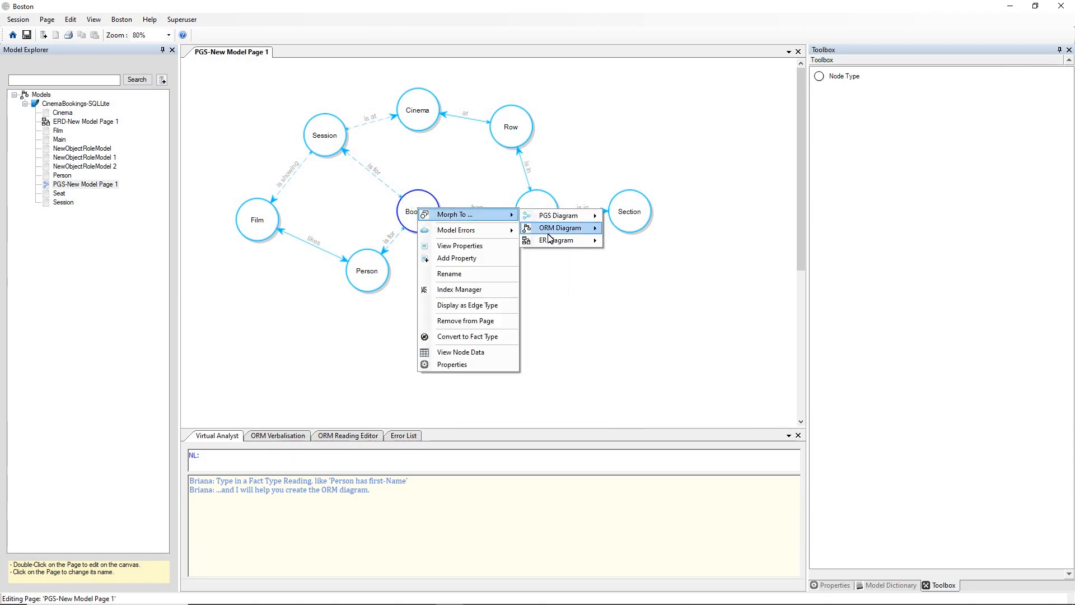
mouse_move(552, 240)
left_click(639, 242)
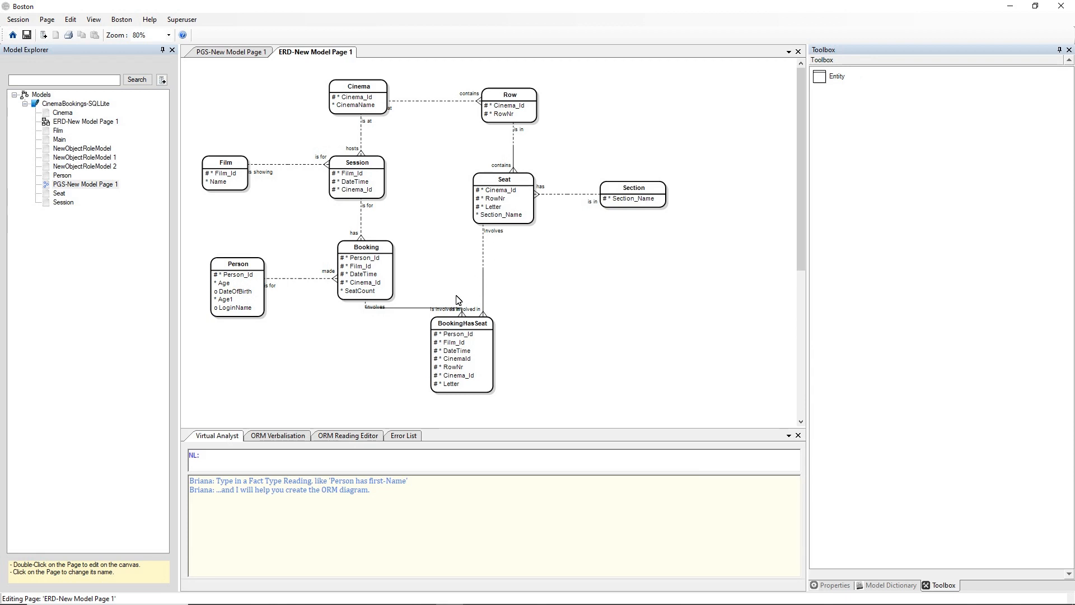
Try to morph the BookingHasSeat entity to the PGS diagram page PGS-New Model Page 1
right_click(458, 325)
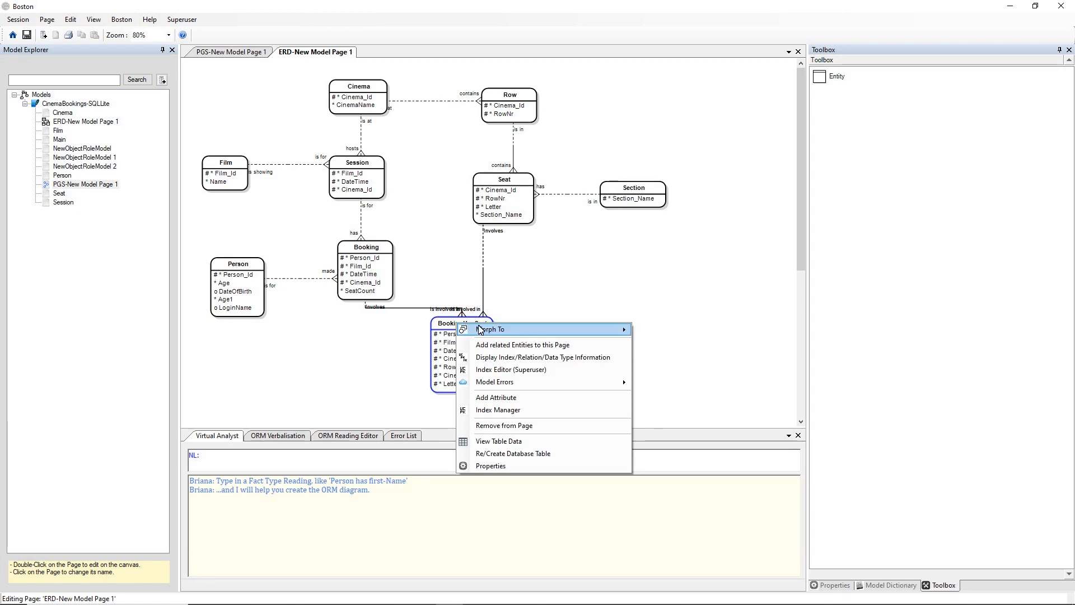
mouse_move(495, 329)
mouse_move(666, 358)
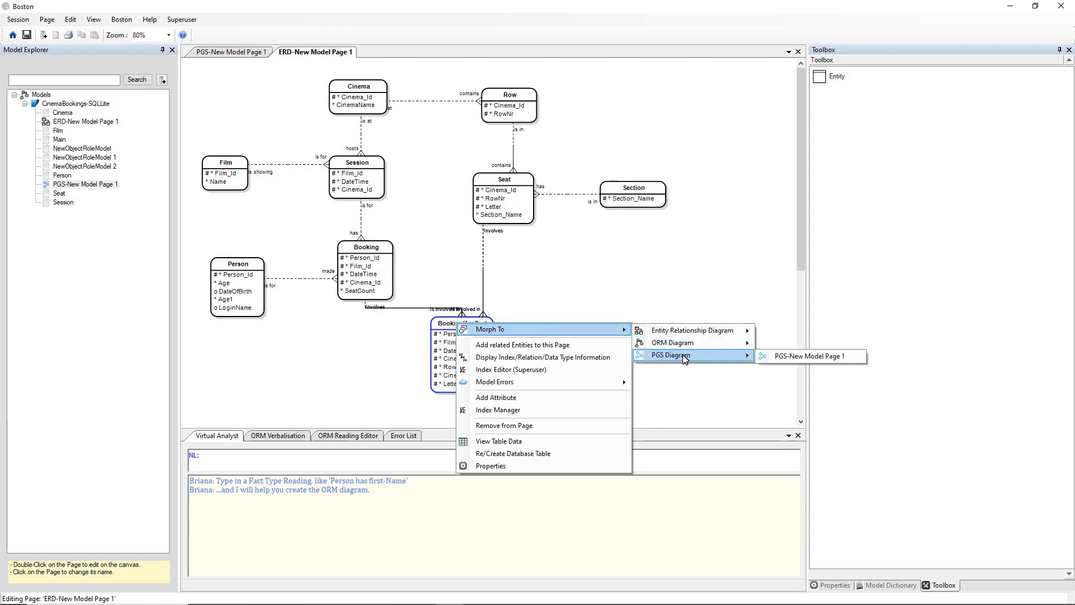
left_click(778, 357)
left_click(664, 332)
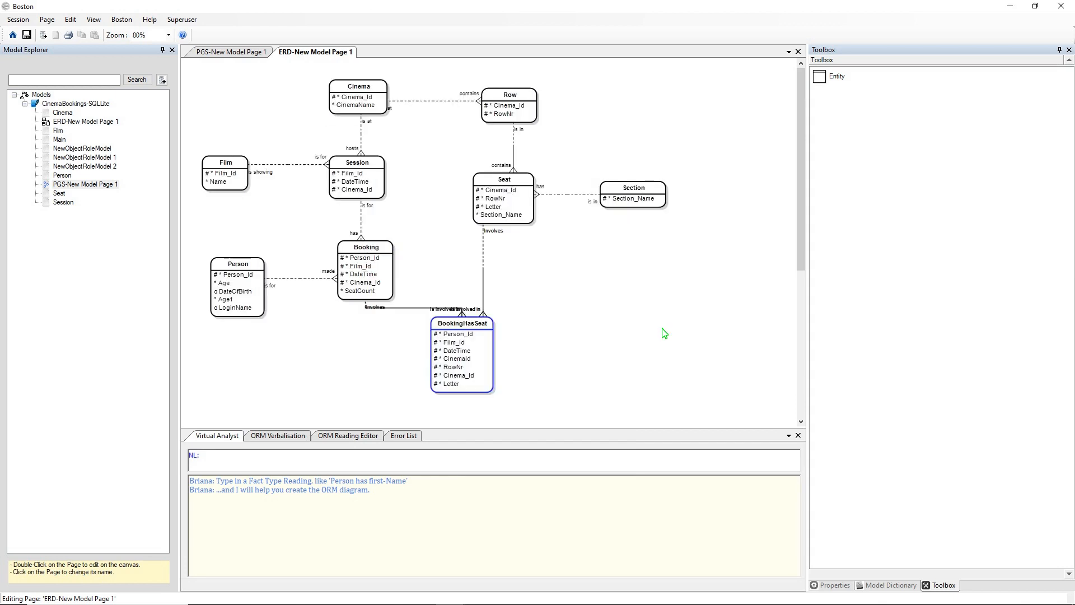
Morph the Booking entity back to the PGS diagram page PGS-New Model Page 1
right_click(378, 252)
mouse_move(402, 257)
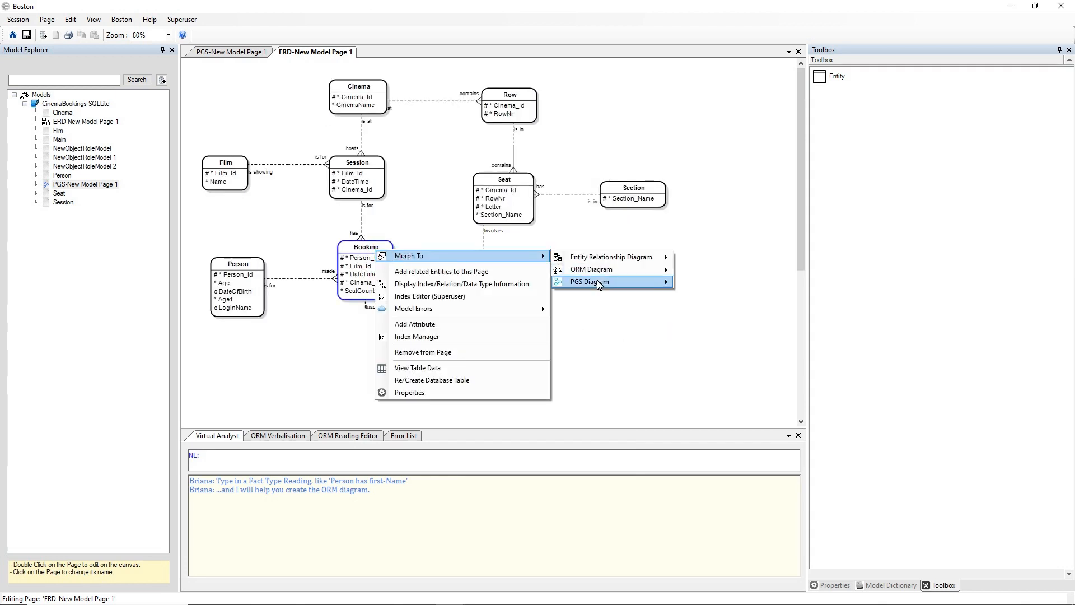
mouse_move(617, 288)
left_click(694, 283)
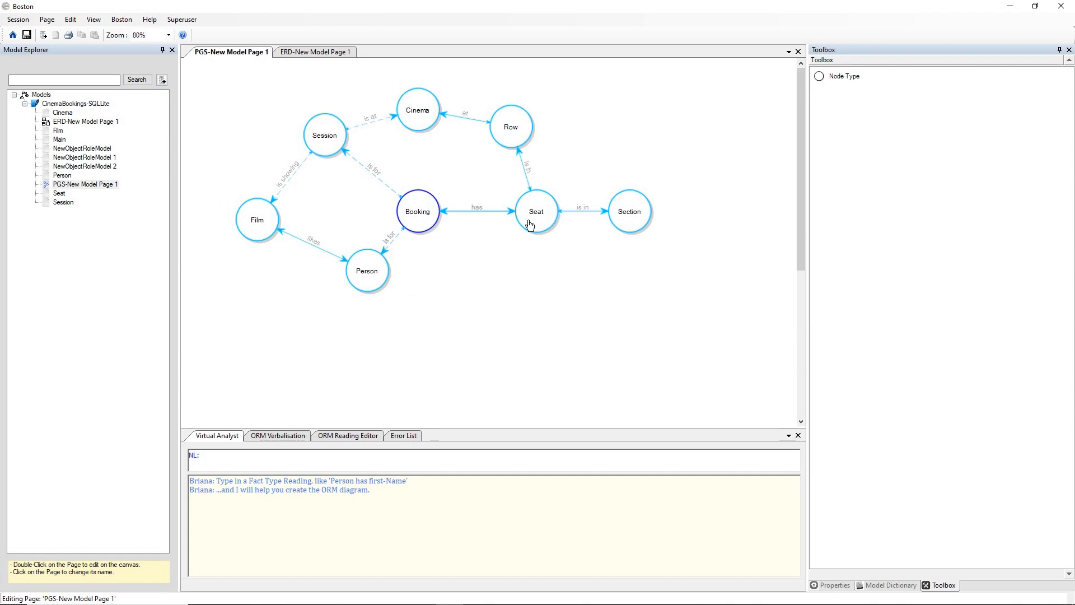
Morph the Booking node to the ORM diagram page Main and locate the Booking fact type there
right_click(412, 208)
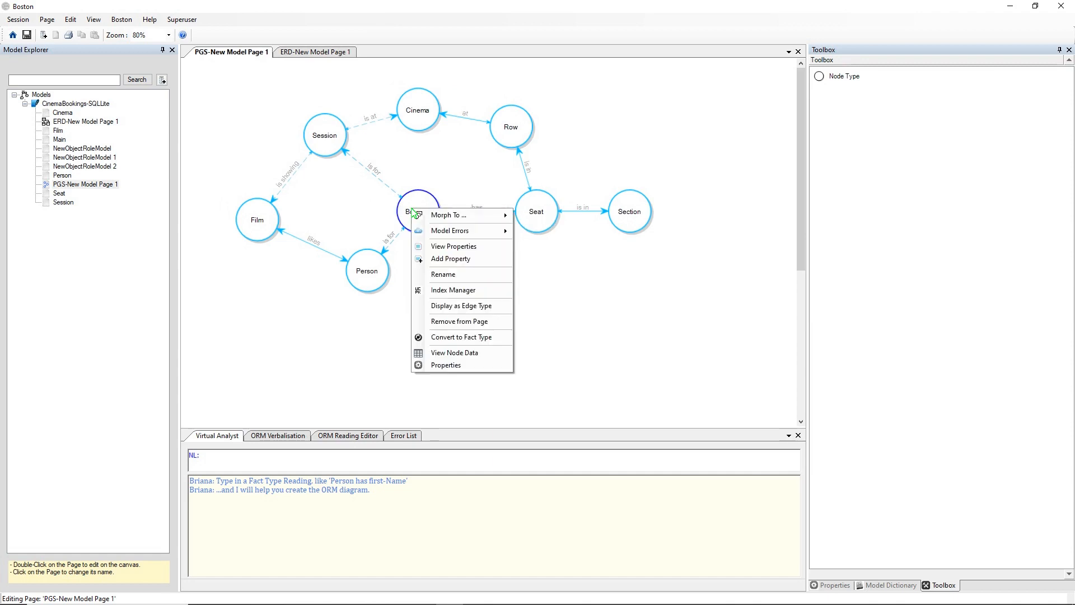
mouse_move(485, 215)
mouse_move(555, 227)
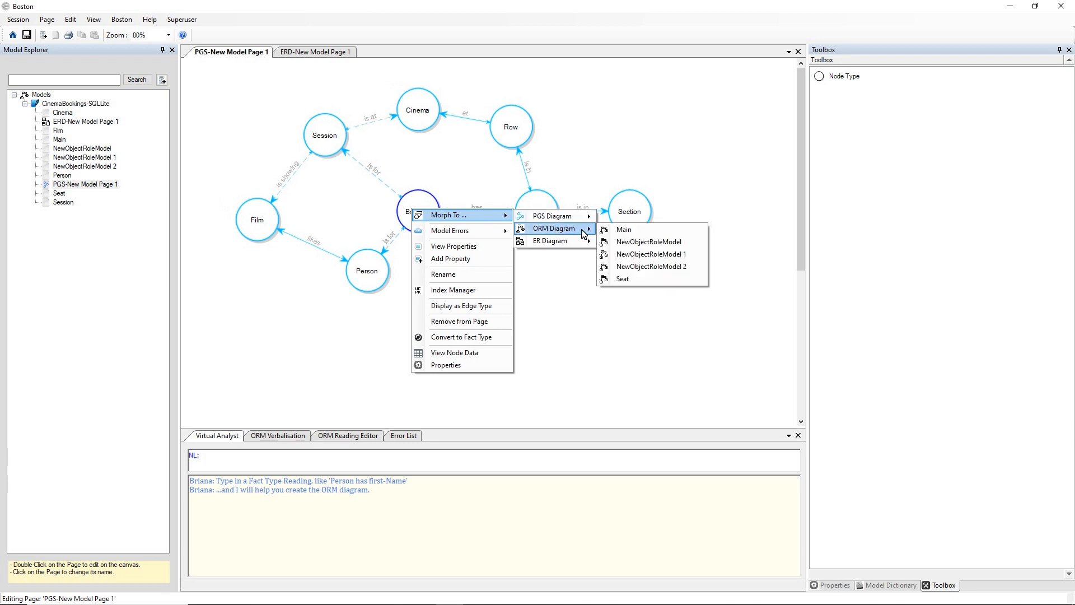
left_click(632, 235)
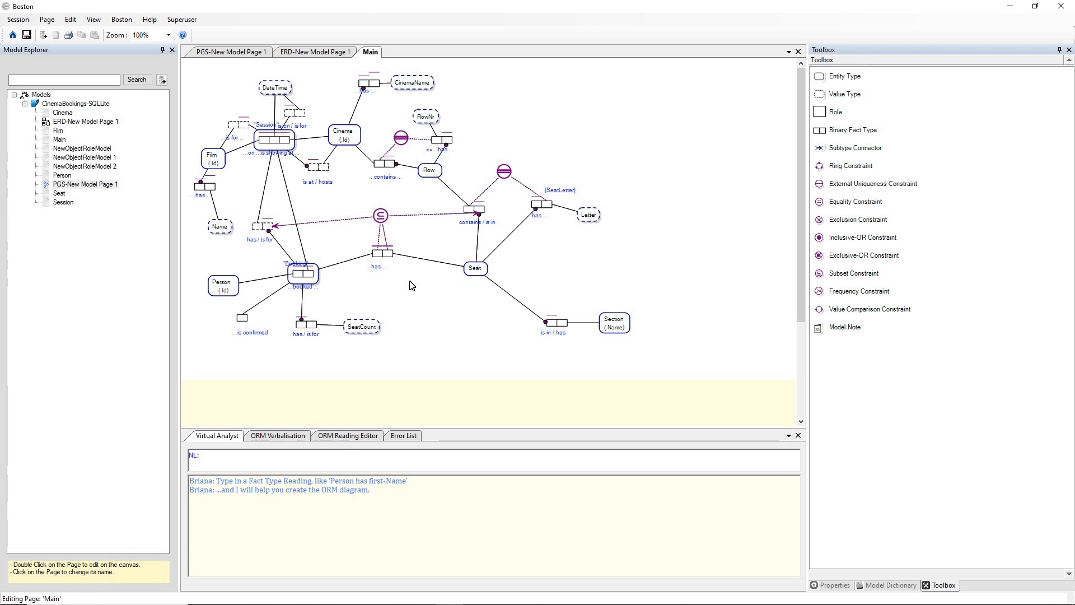
left_click(299, 273)
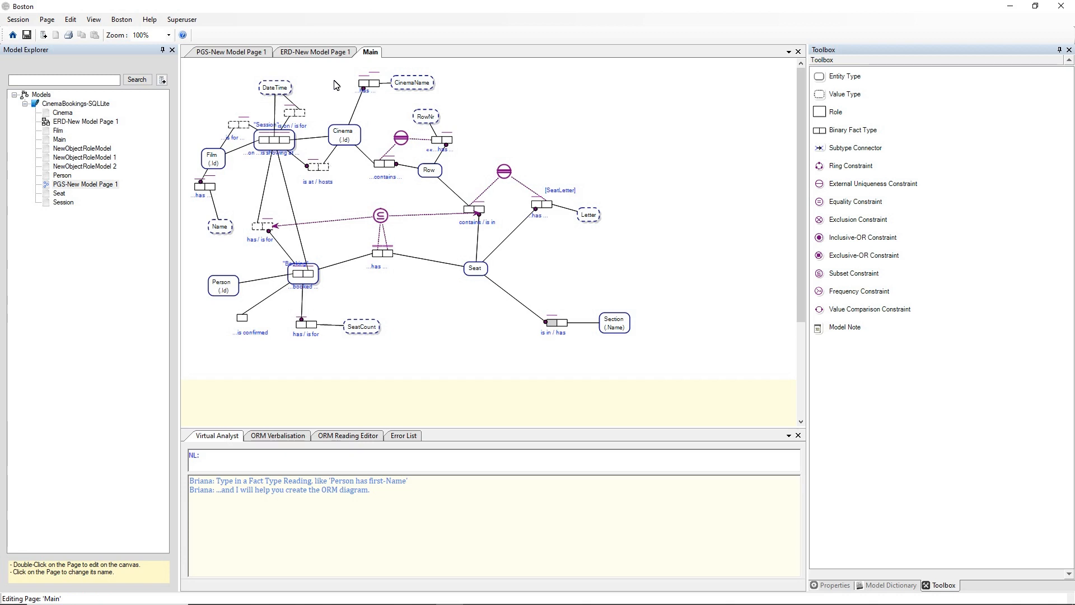
Compare the ERD-New Model Page 1 and PGS-New Model Page 1 diagrams, ending on the PGS page with Booking deselected
left_click(332, 53)
left_click(270, 199)
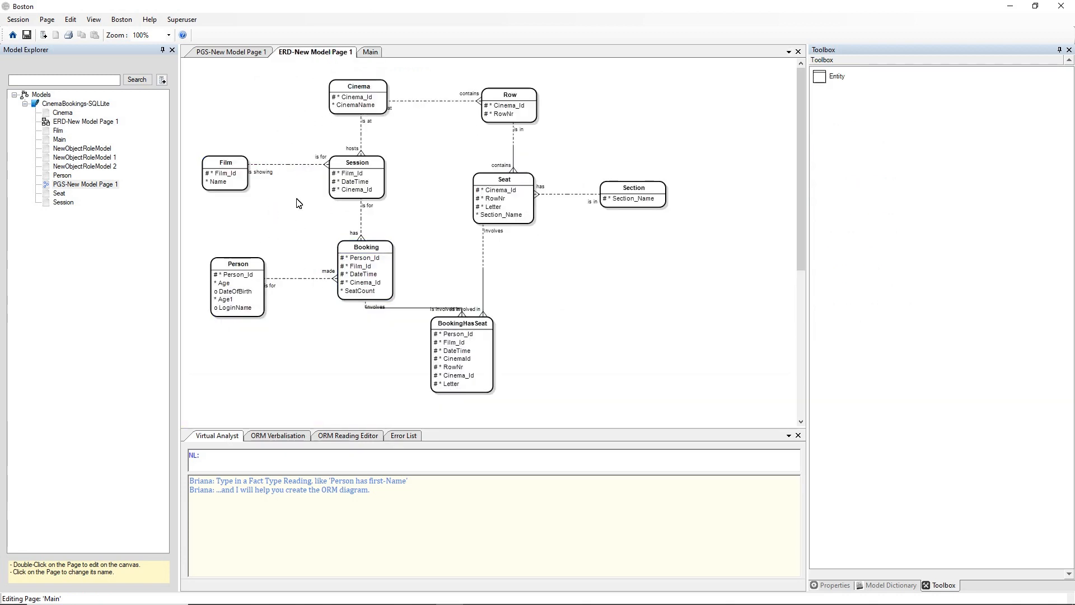
left_click(235, 52)
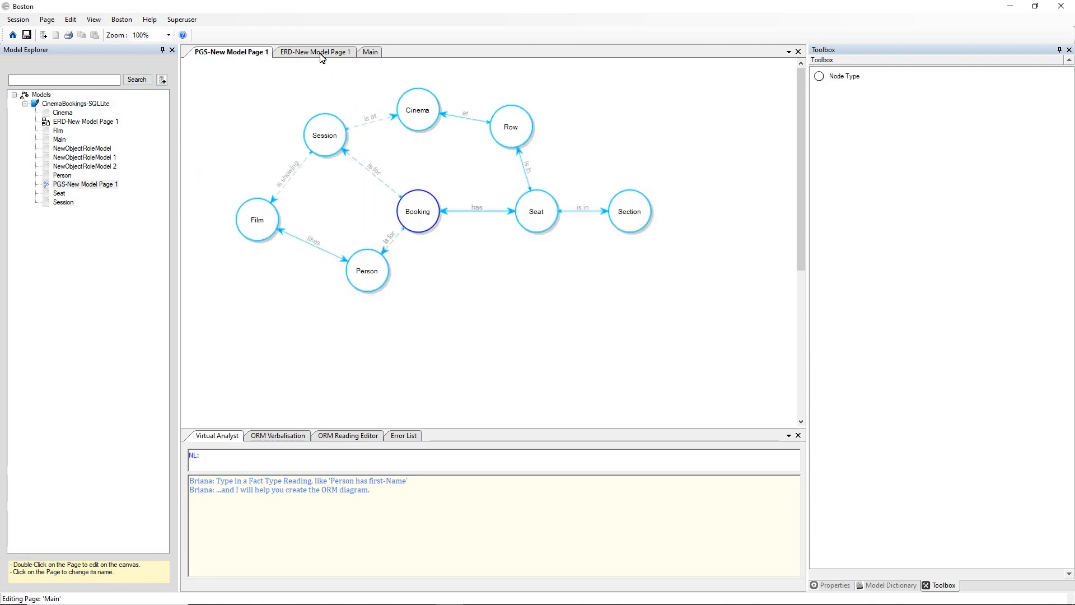
left_click(320, 53)
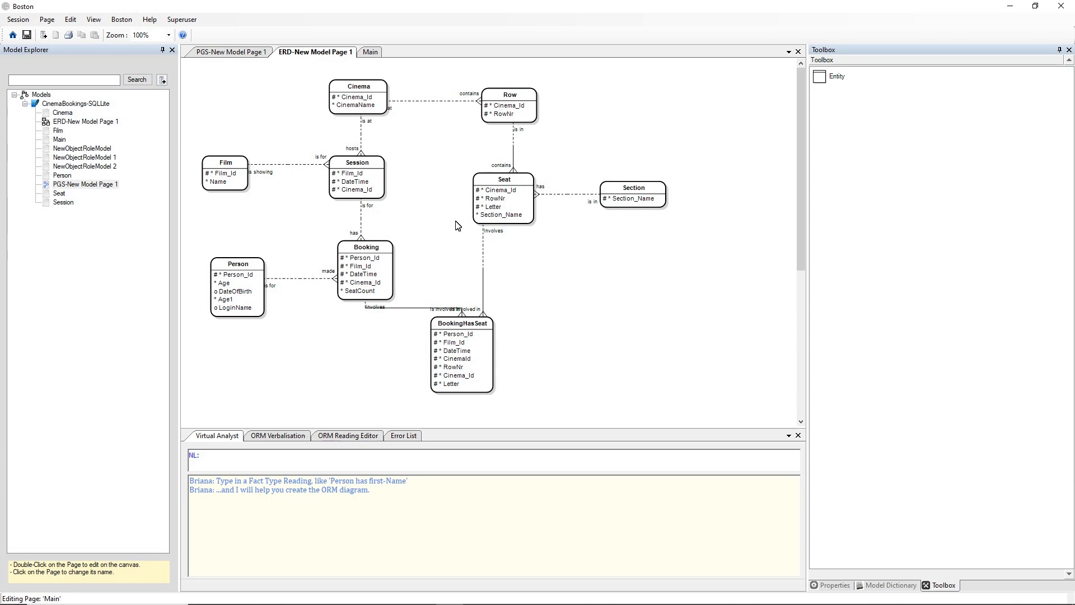
left_click(218, 53)
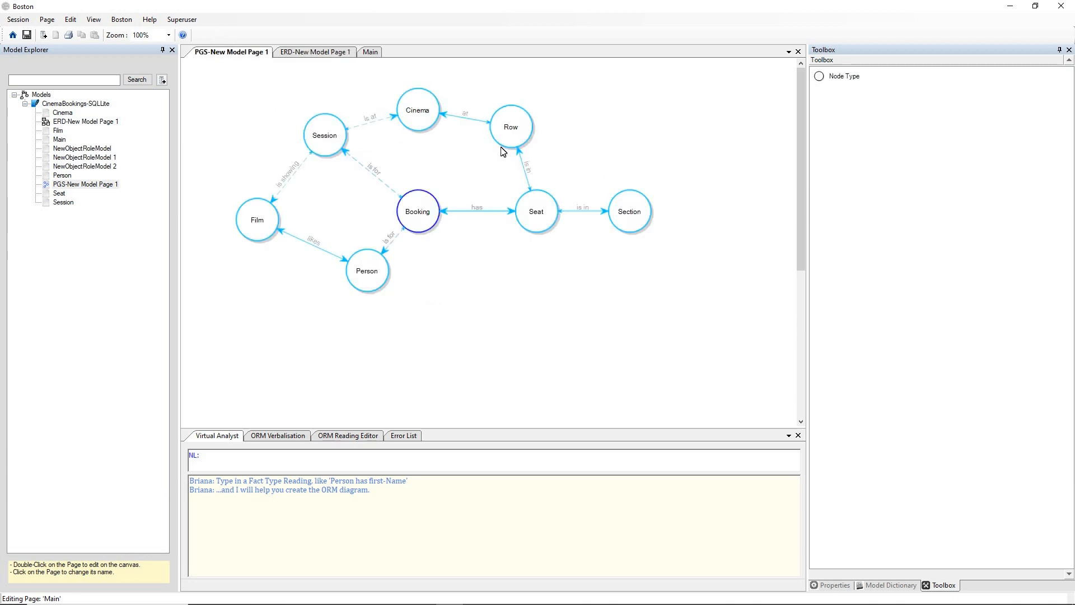
left_click(473, 274)
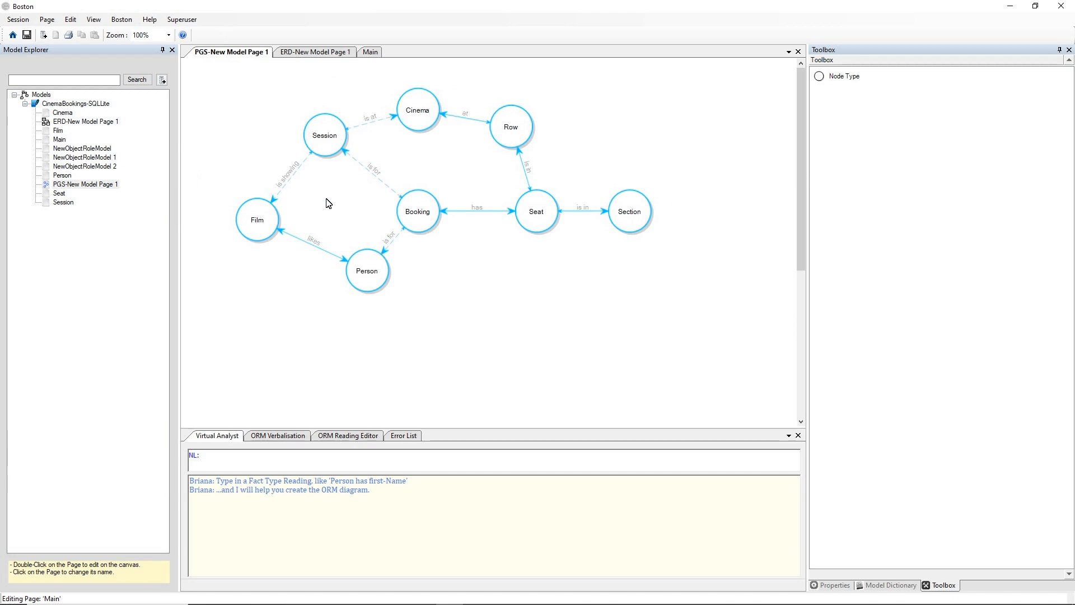
Open Fact Engine for the CinemaBookings-SQLLite model and enter the query WHICH Film is showing at (Cinema:'Great Western Cinema')
right_click(72, 105)
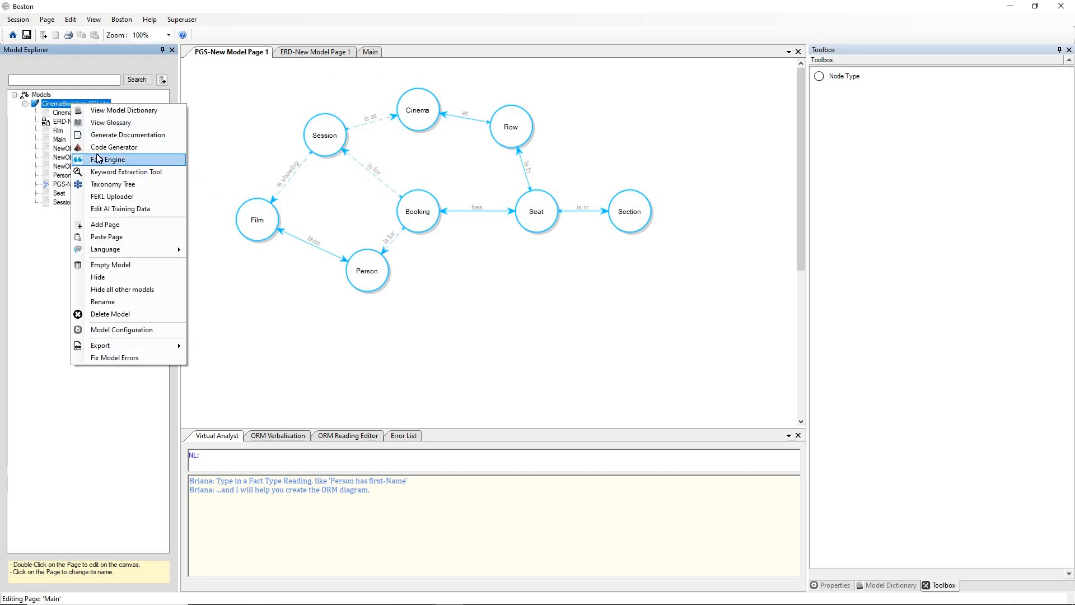
left_click(99, 161)
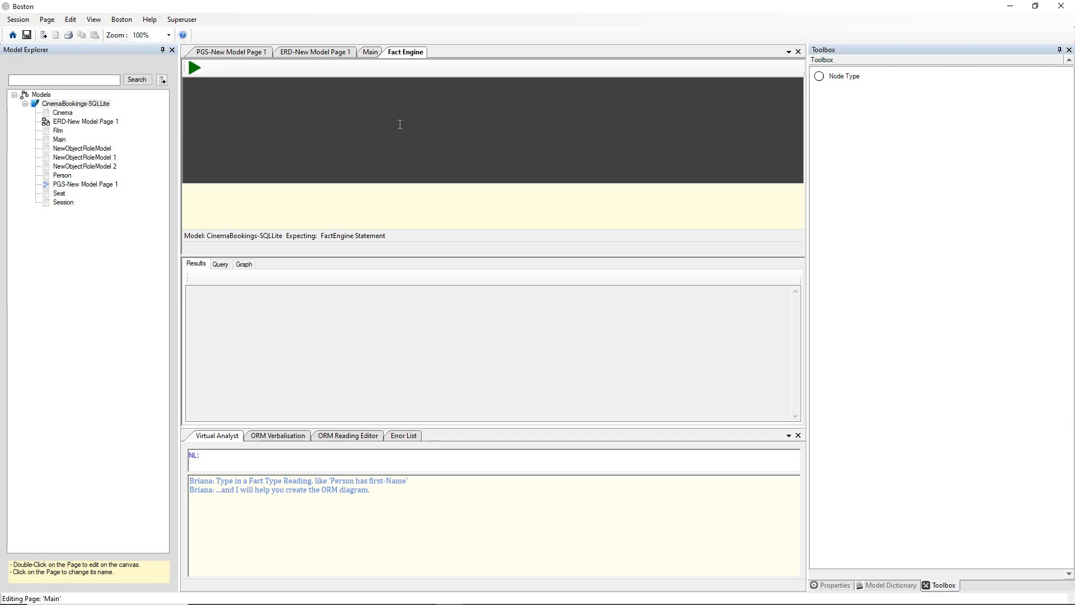
type("WHICH Fil")
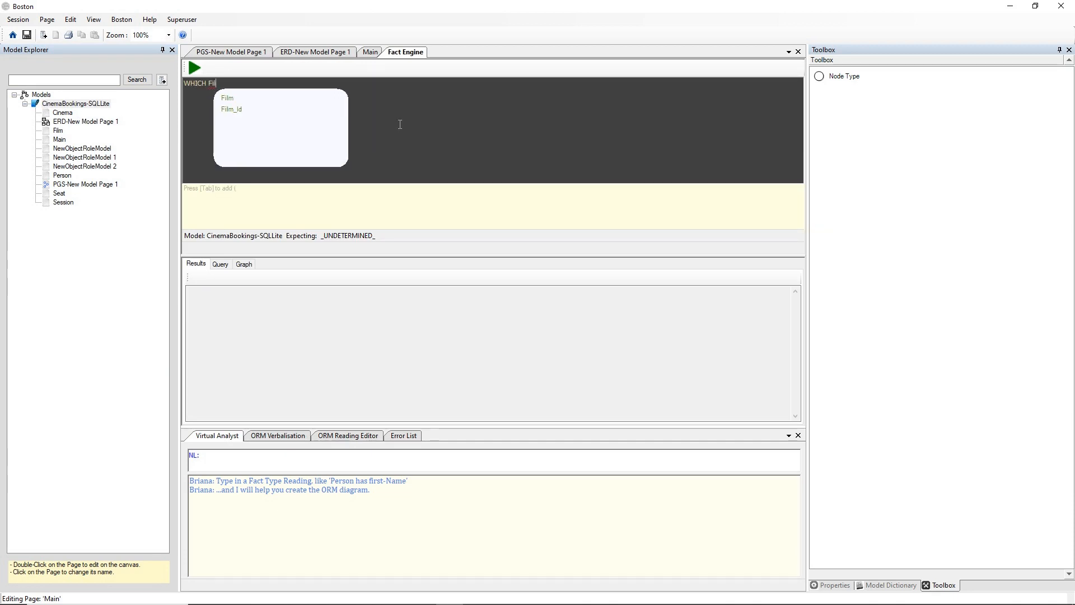
type("m is ")
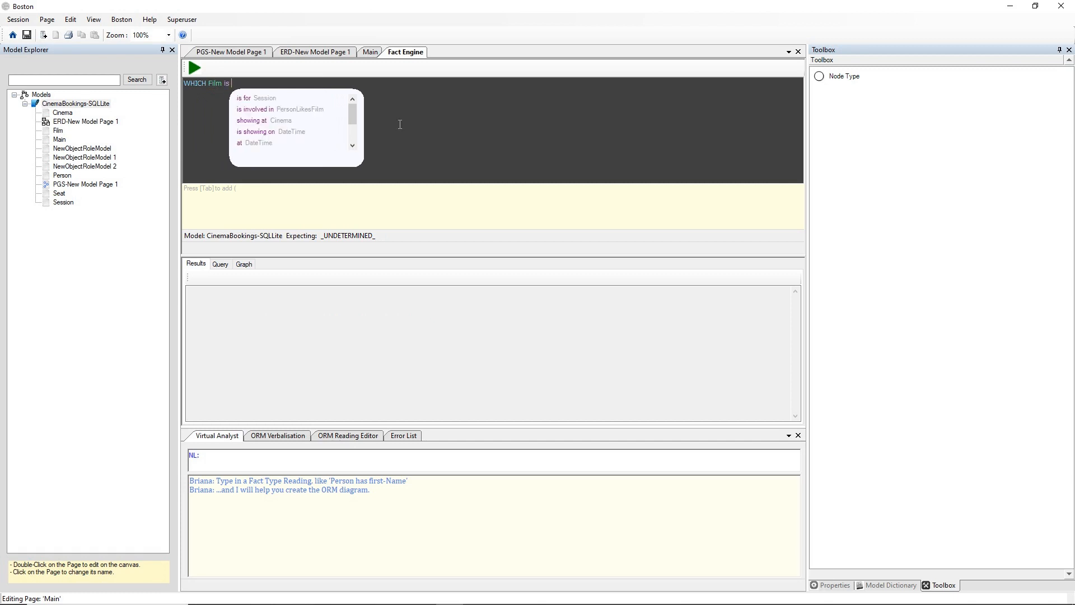
type("showing ")
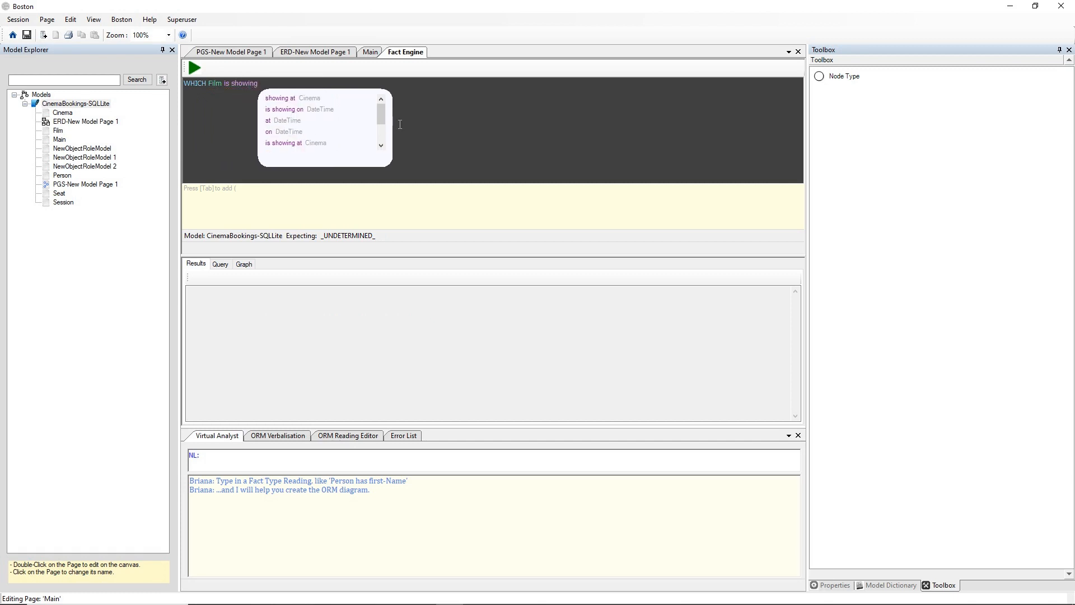
type("at (Cinema")
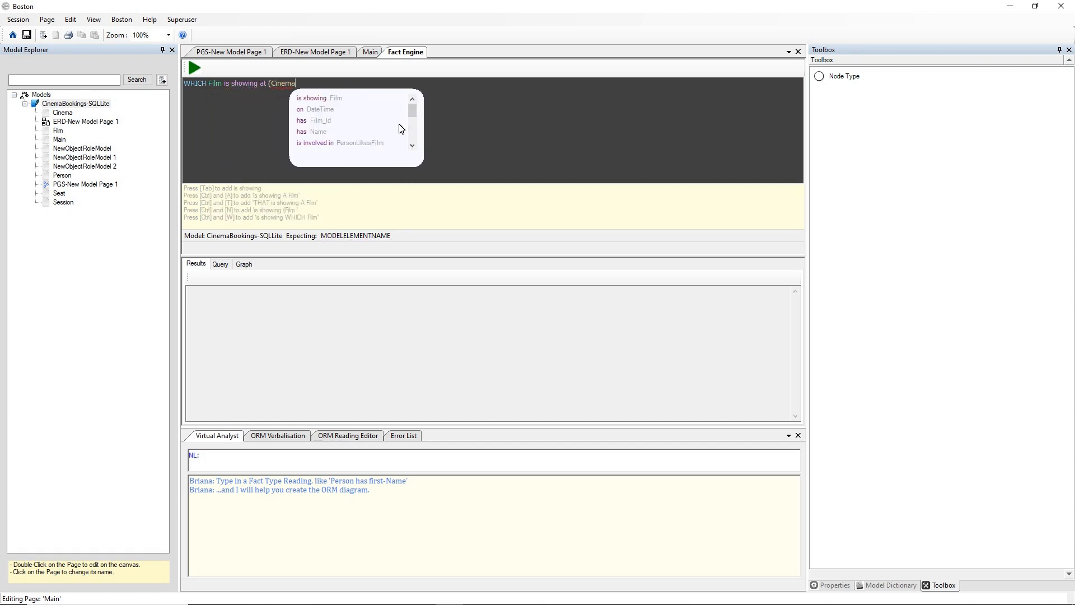
type(":")
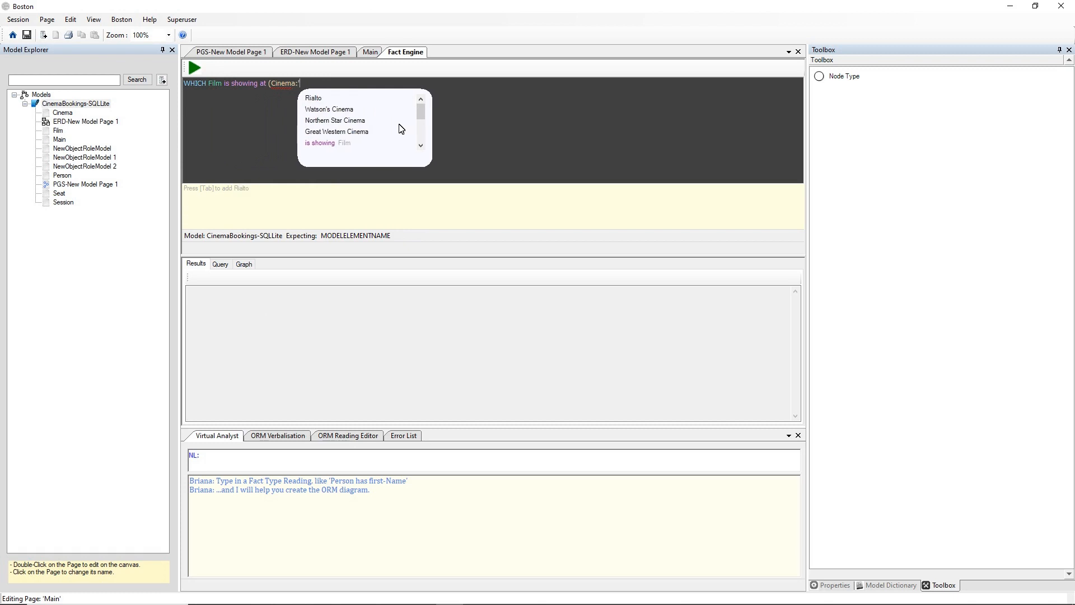
type("'")
key("Tab")
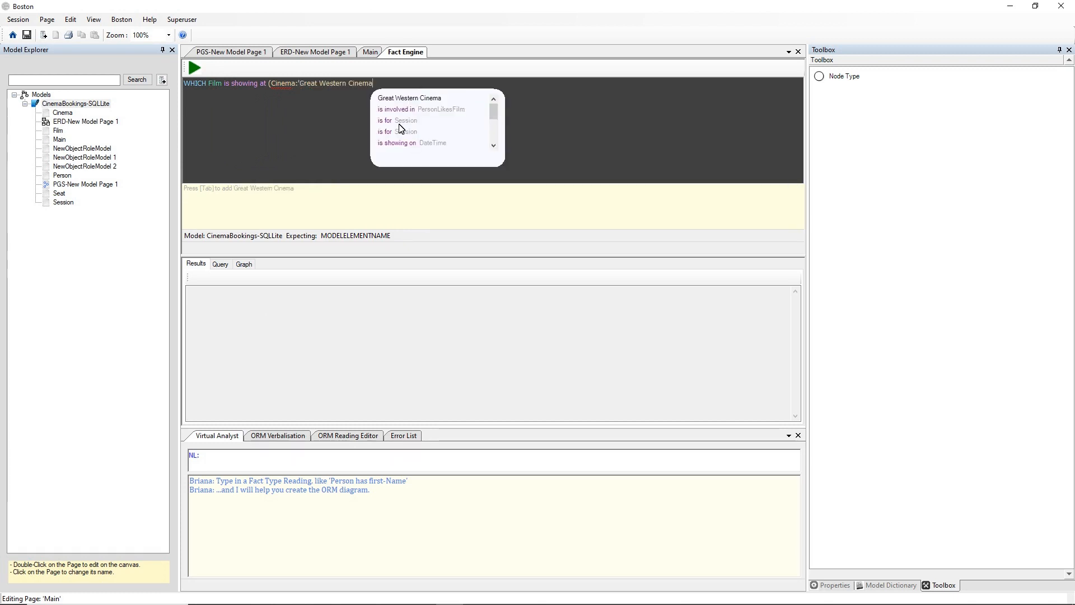
type("') ")
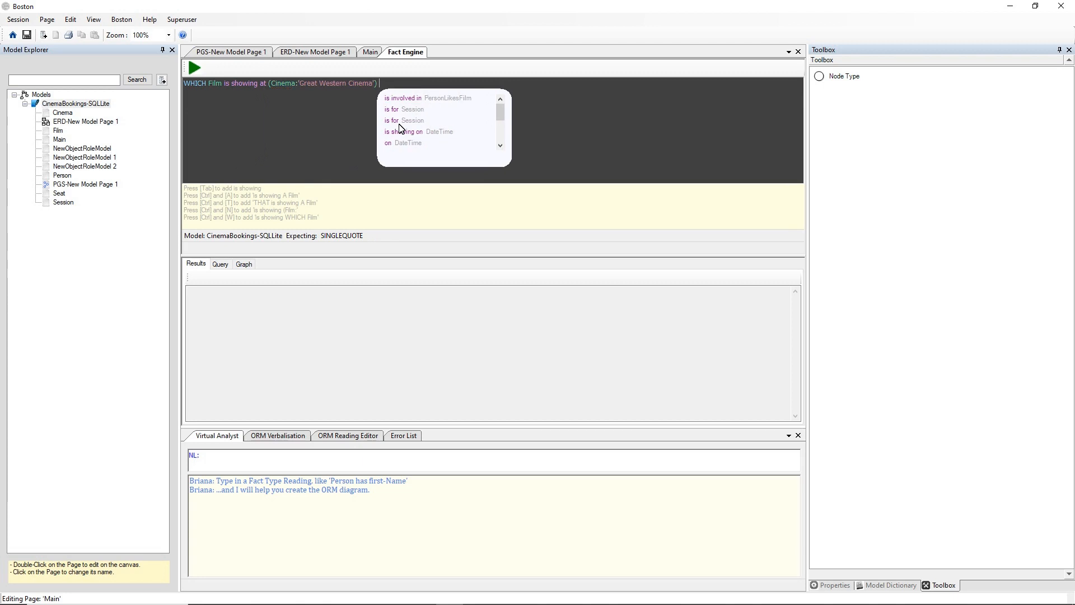
Extend the query with "on WHICH DateTime" and run it
type("on WHICH Da")
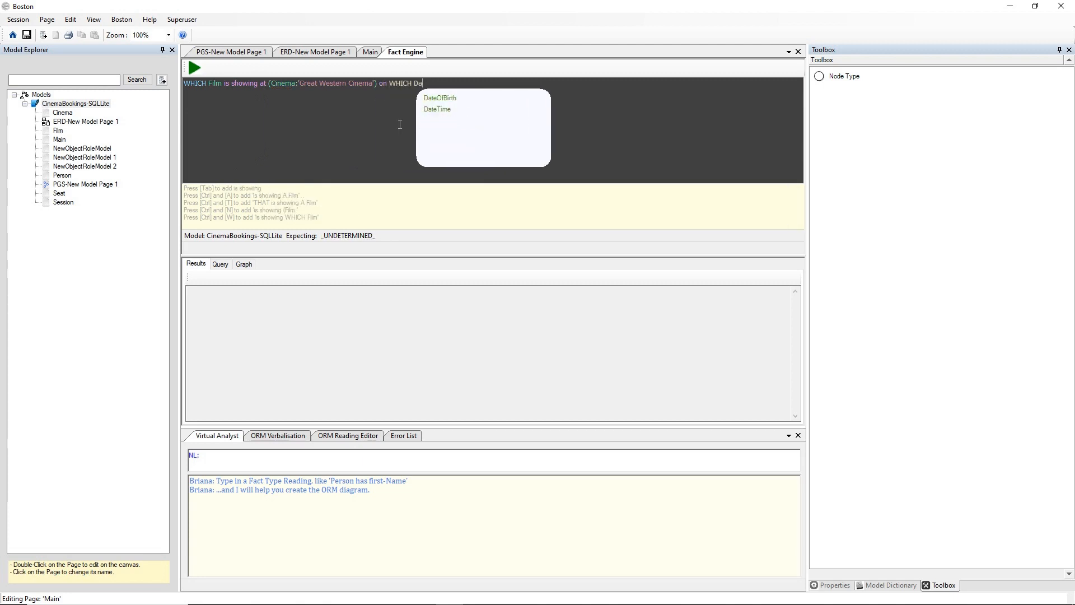
type("teTime")
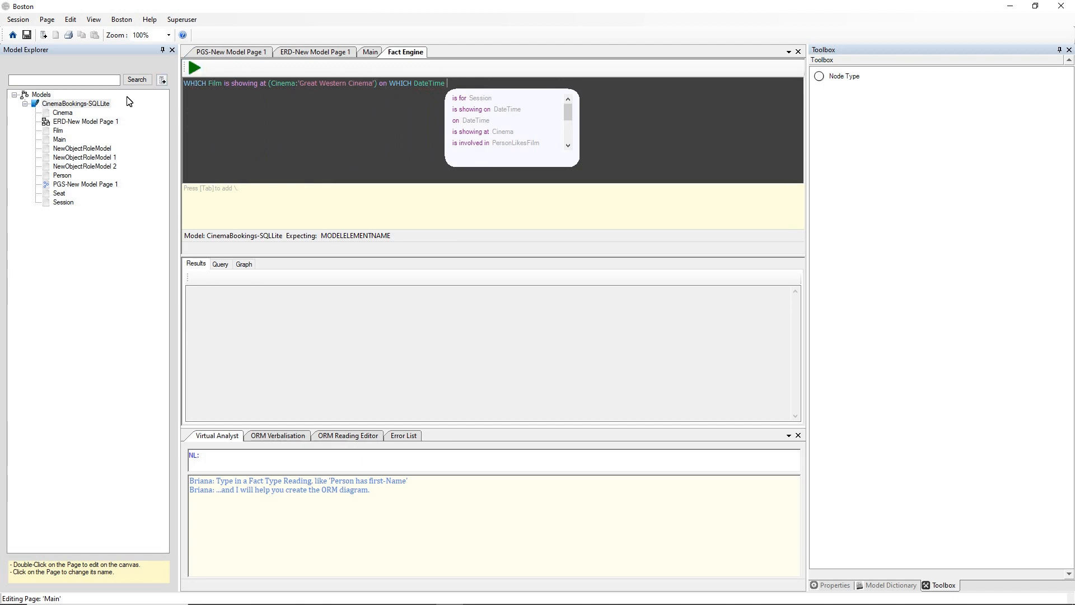
left_click(194, 68)
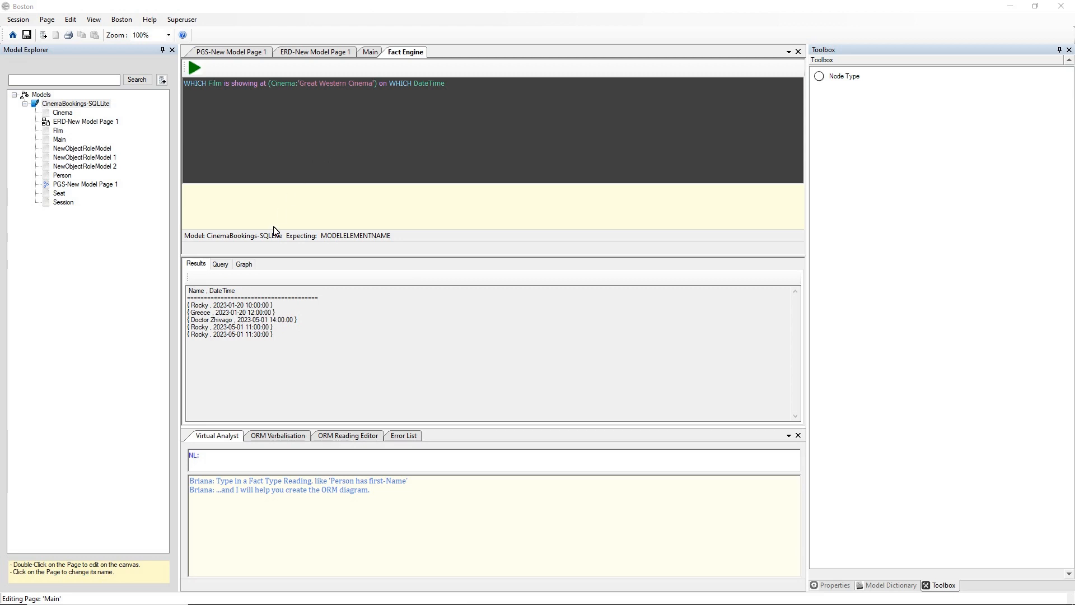
View the SQL generated for the film query, ending back on its results
left_click(247, 319)
left_click(222, 265)
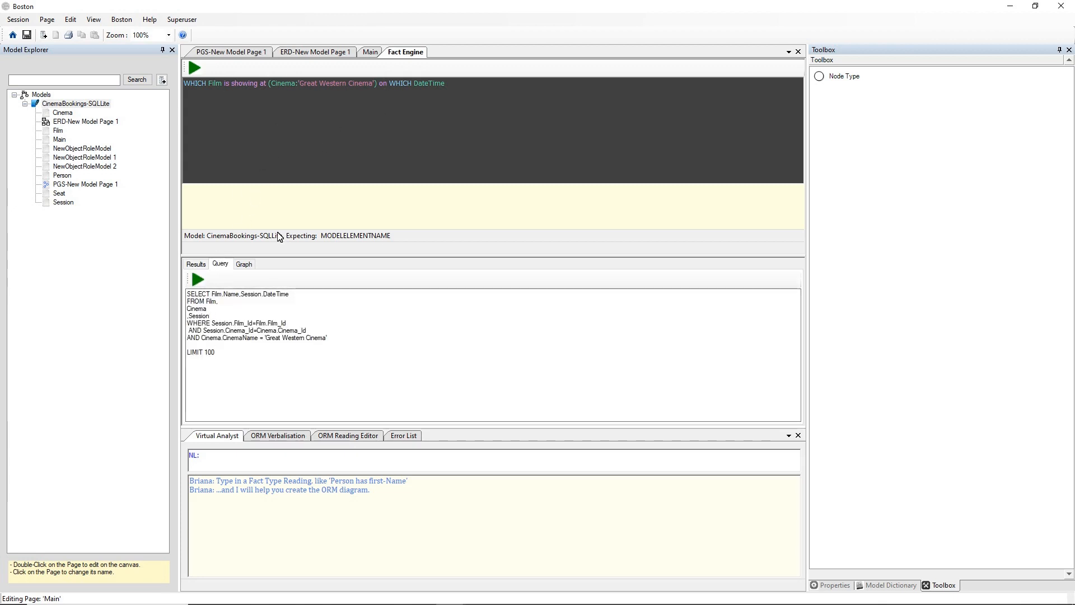
left_click(196, 265)
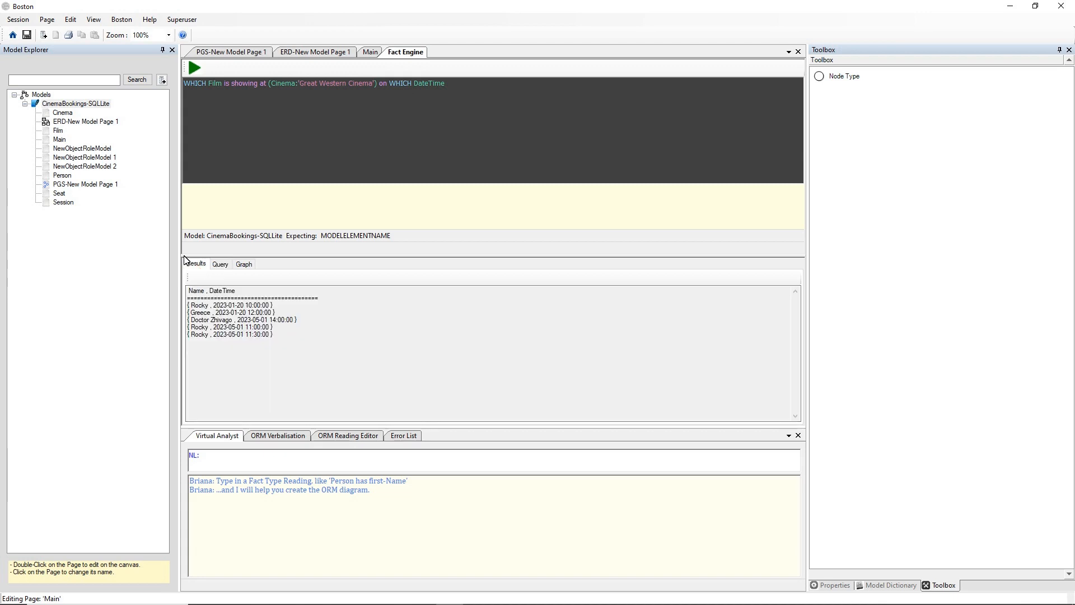
Collapse the CinemaBookings-SQLLite model in the tree and add a new model
left_click(25, 104)
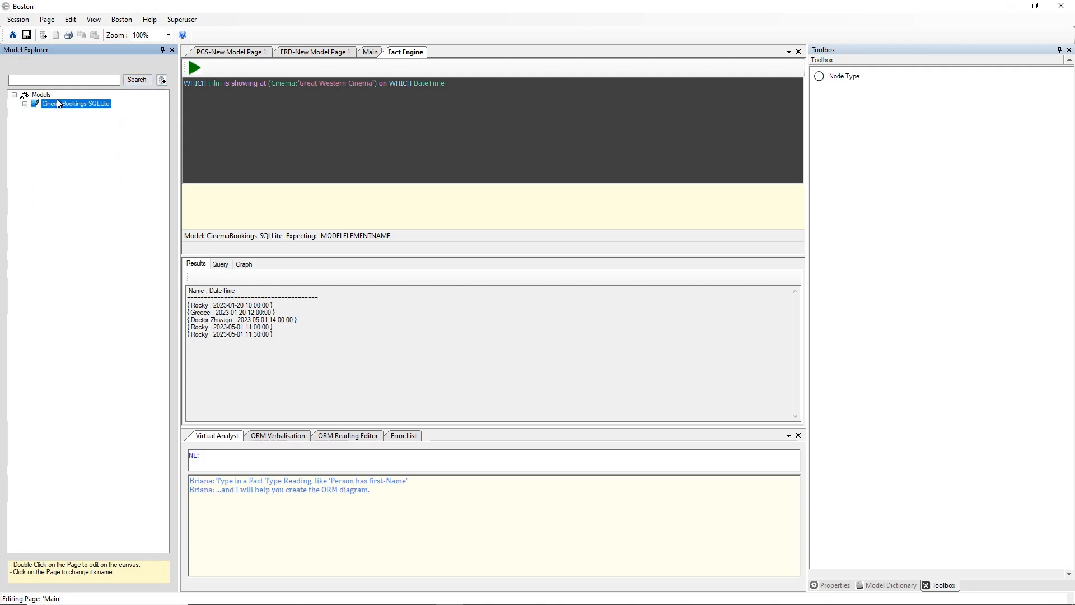
right_click(43, 95)
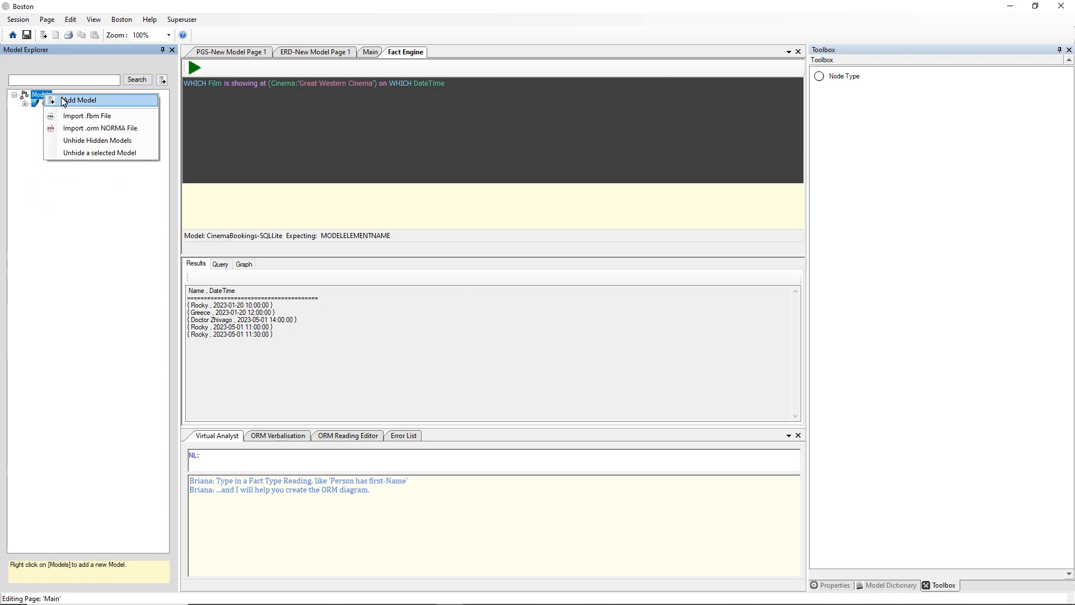
left_click(28, 20)
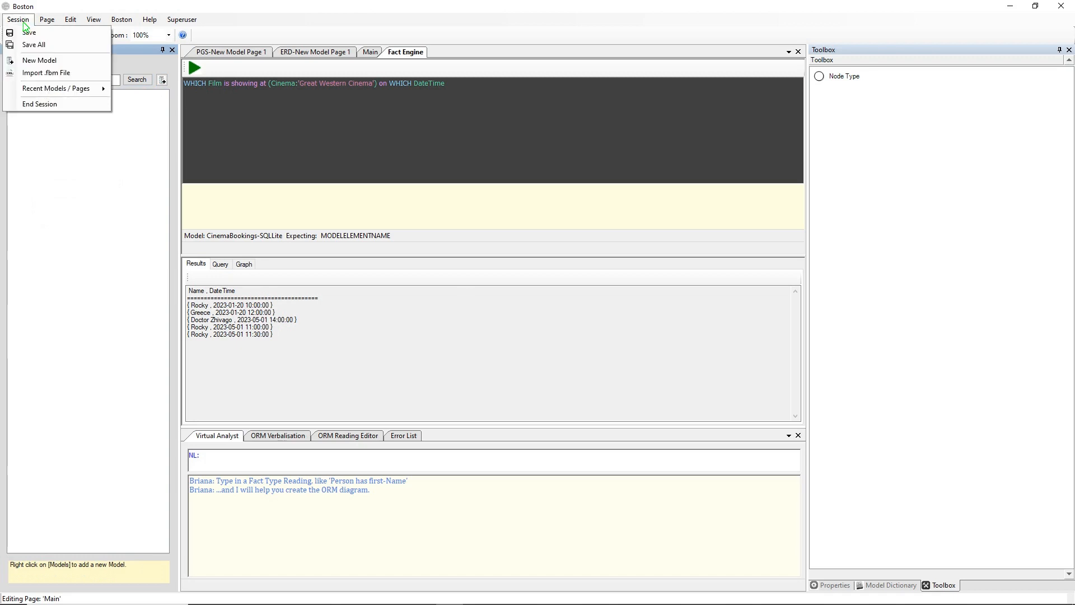
left_click(163, 80)
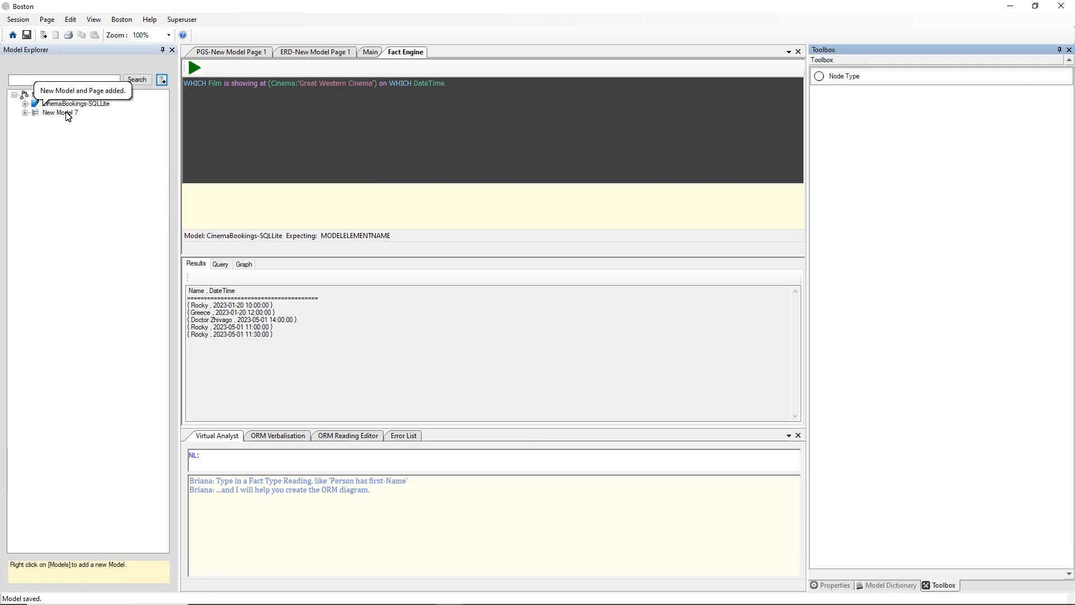
Rename the new model as CinemaBookings-Two and save it
right_click(66, 112)
left_click(119, 311)
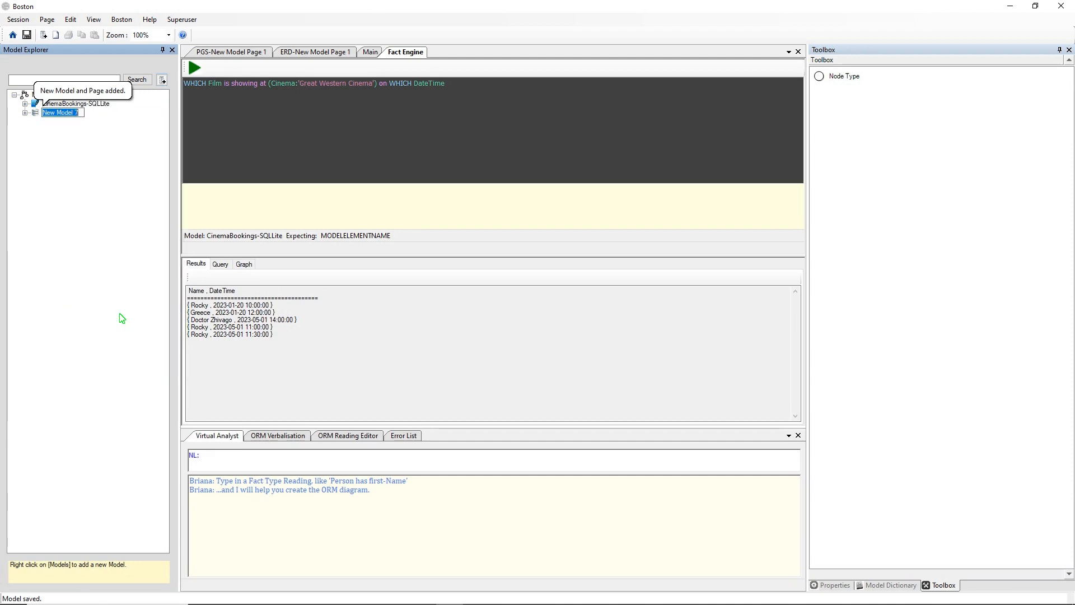
type("Cin")
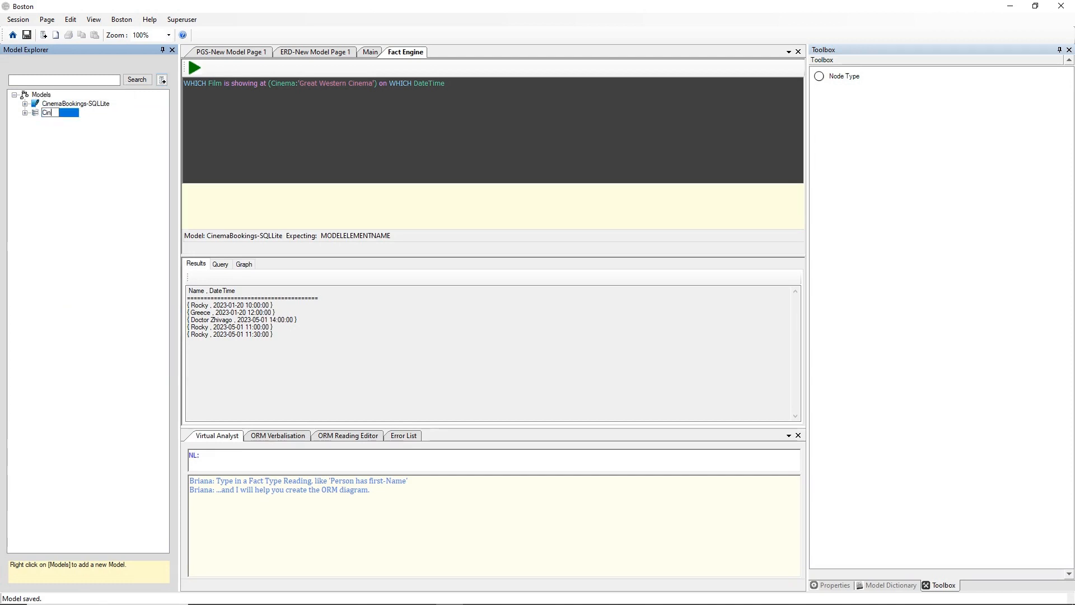
type("emaBookings-Two")
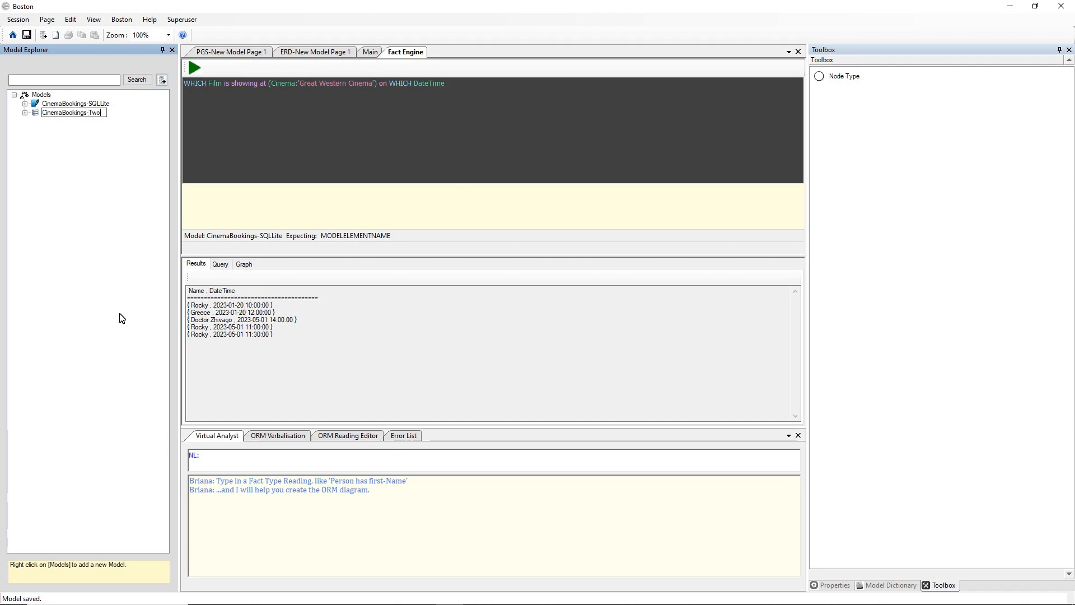
key("Return")
left_click(26, 34)
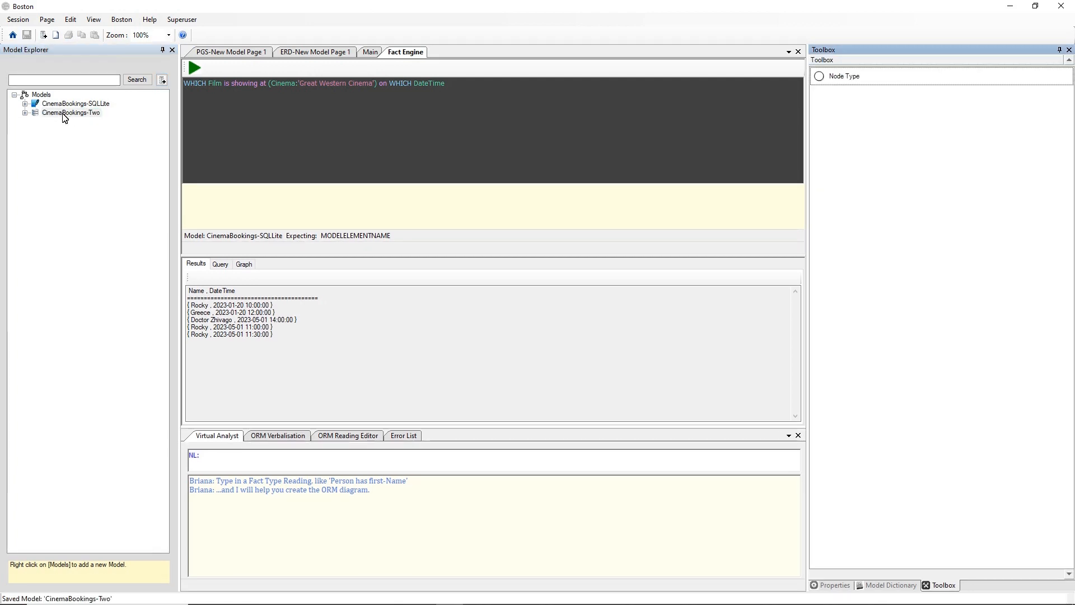
Add an Entity Relationship Diagram page to the CinemaBookings-Two model and open it for editing
left_click(26, 113)
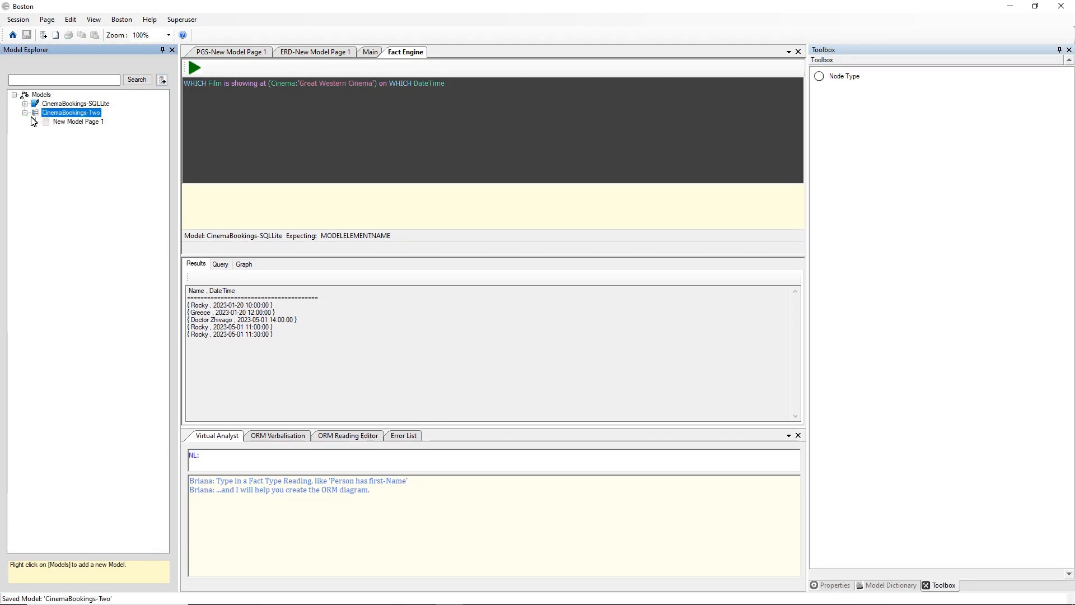
right_click(70, 113)
mouse_move(116, 260)
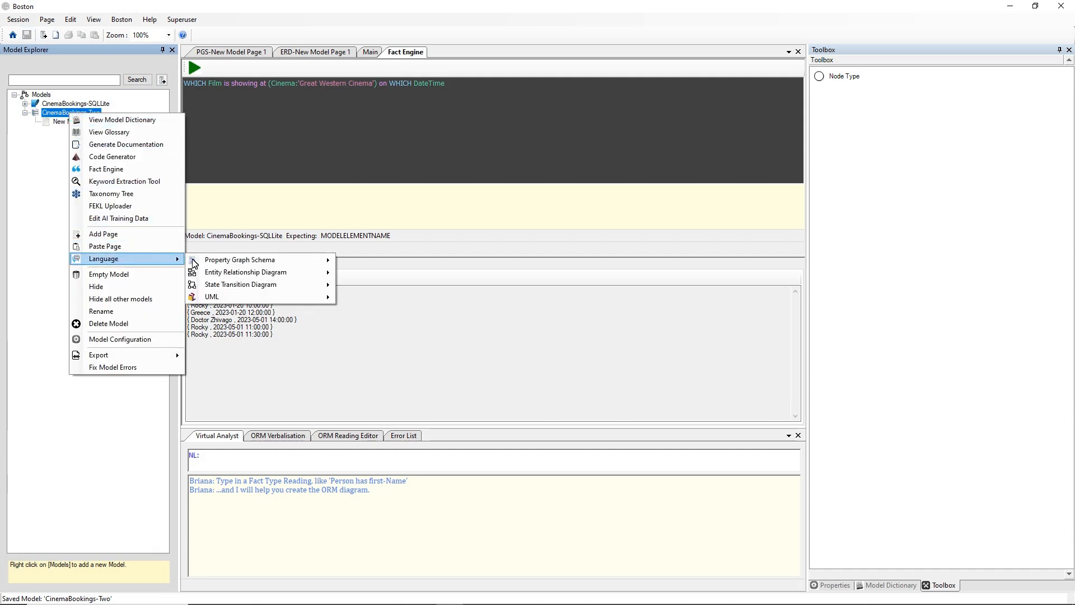
mouse_move(275, 274)
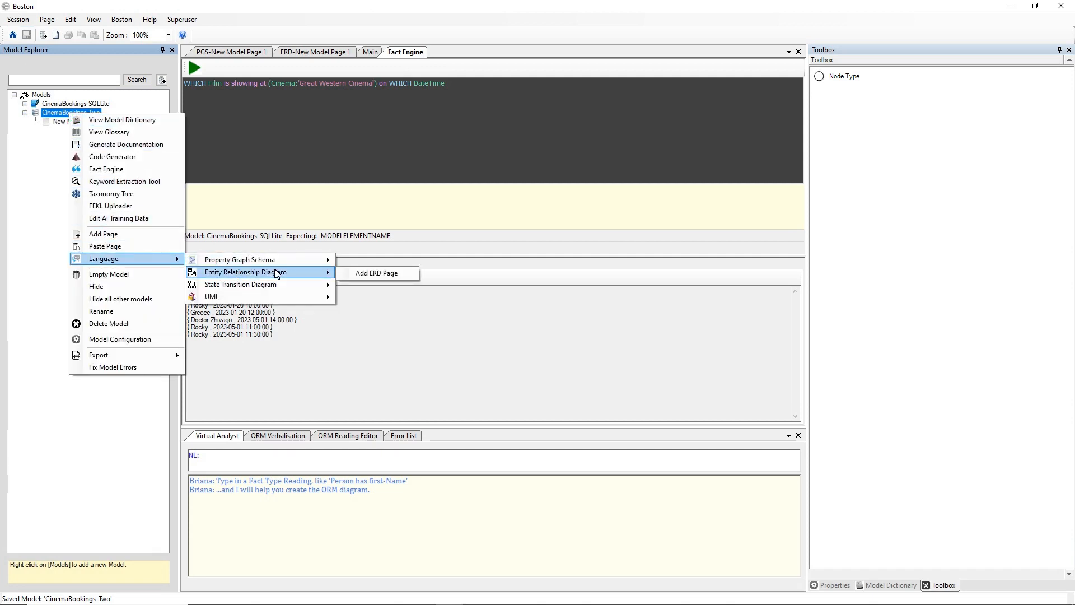
left_click(367, 273)
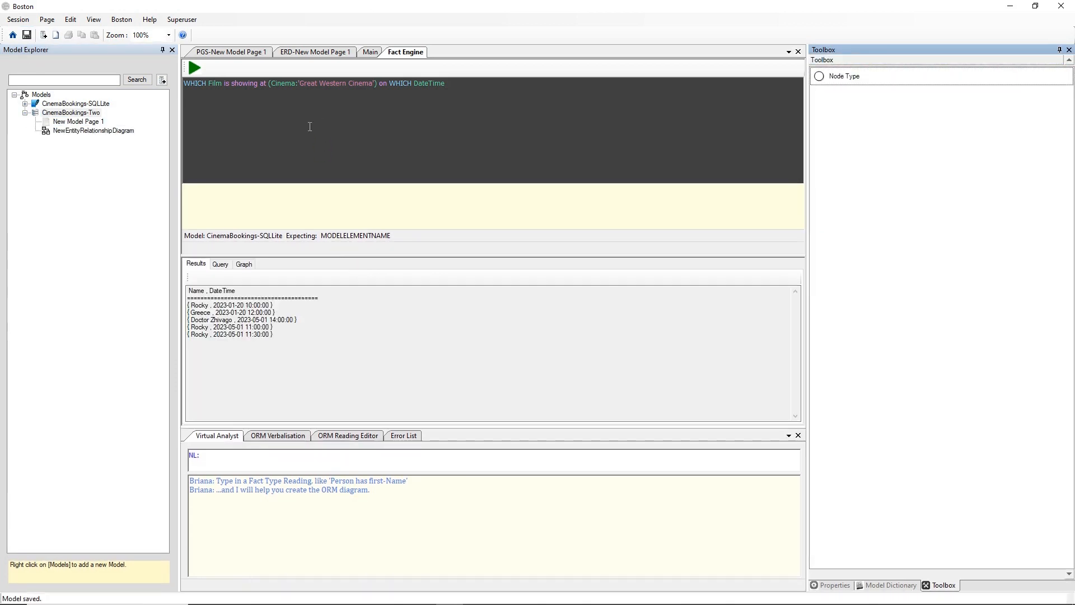
left_click(85, 131)
double_click(83, 130)
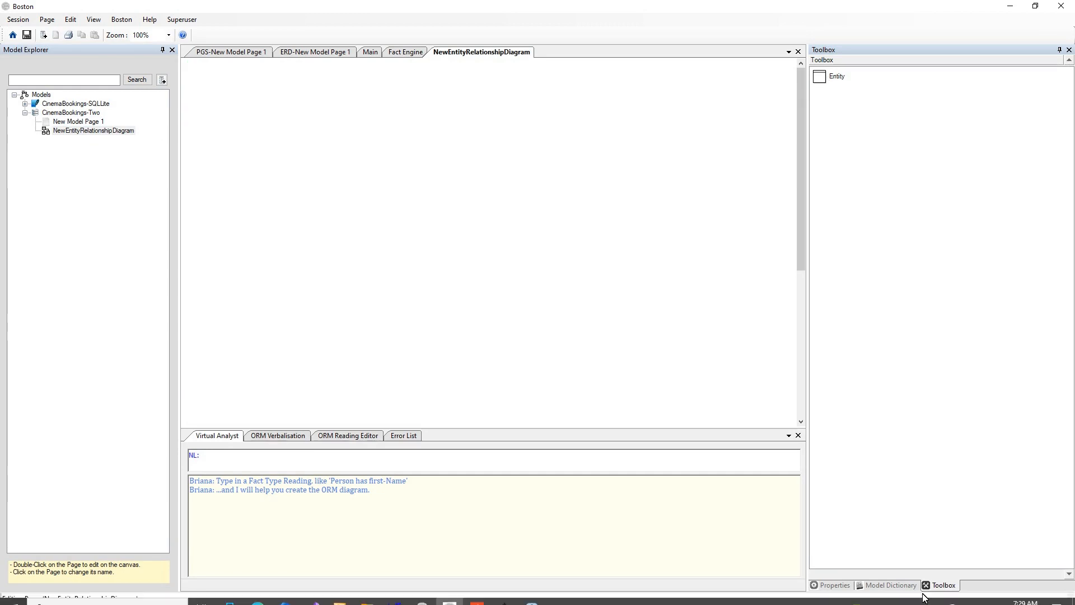
Place a new entity on the empty ERD page and move it slightly away from the canvas's upper-left corner
left_click(907, 585)
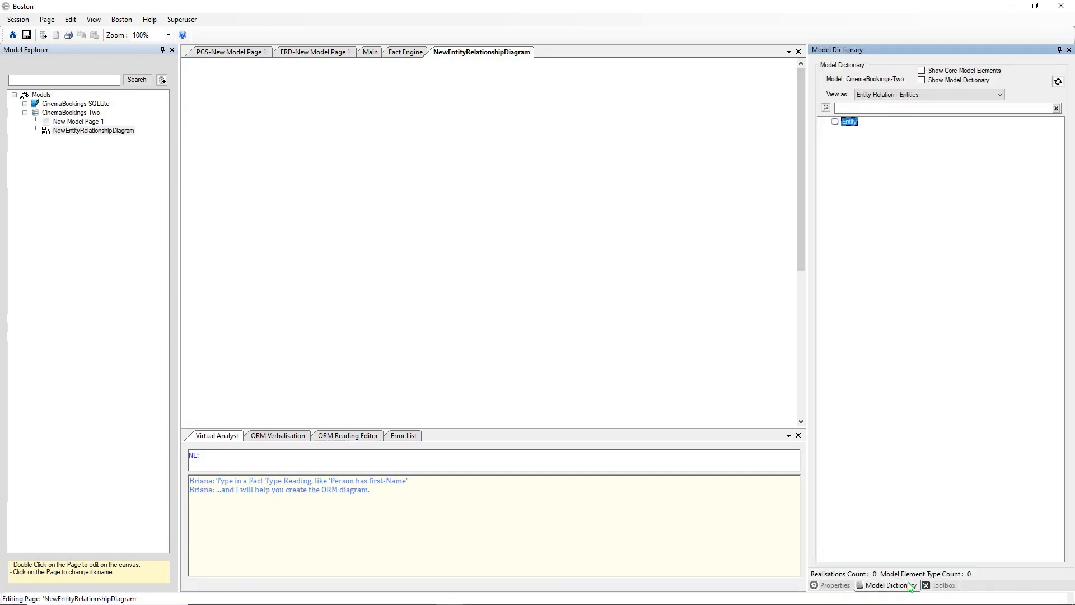
left_click(834, 585)
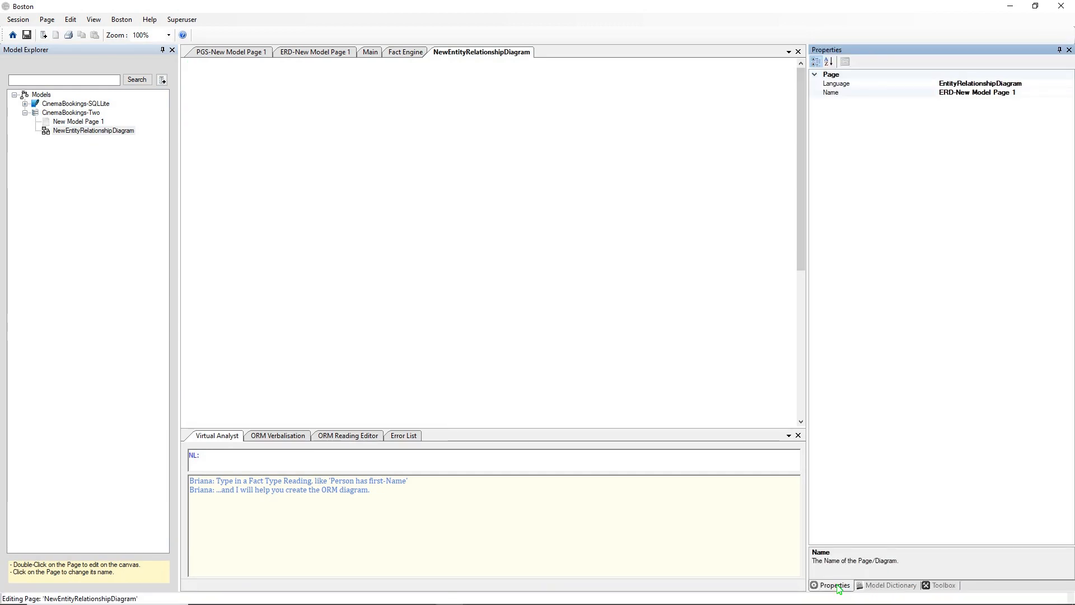
left_click(936, 586)
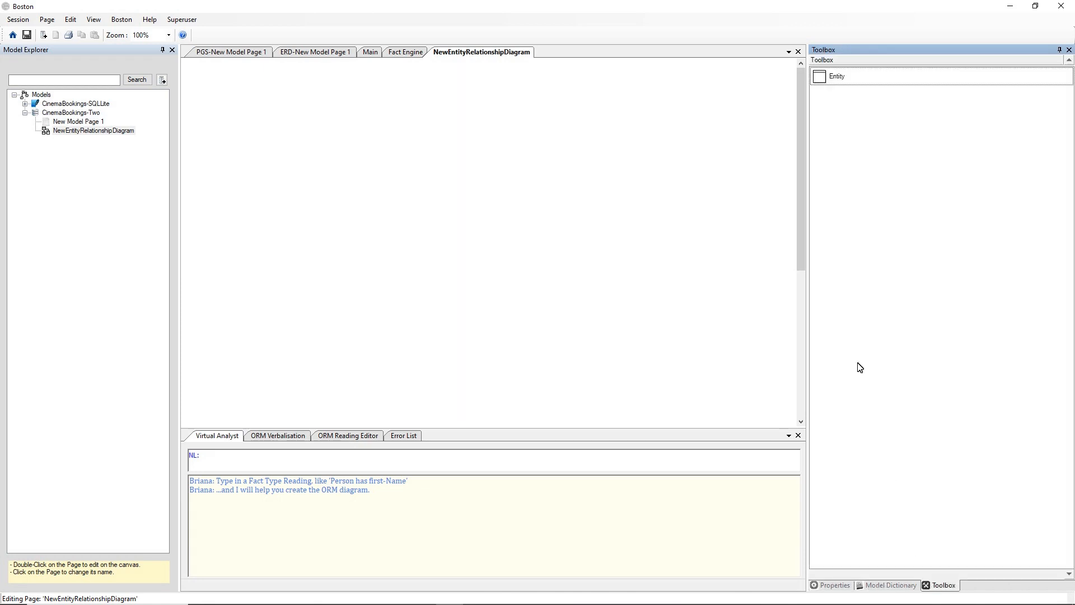
left_click(821, 78)
left_click_drag(820, 79, 444, 103)
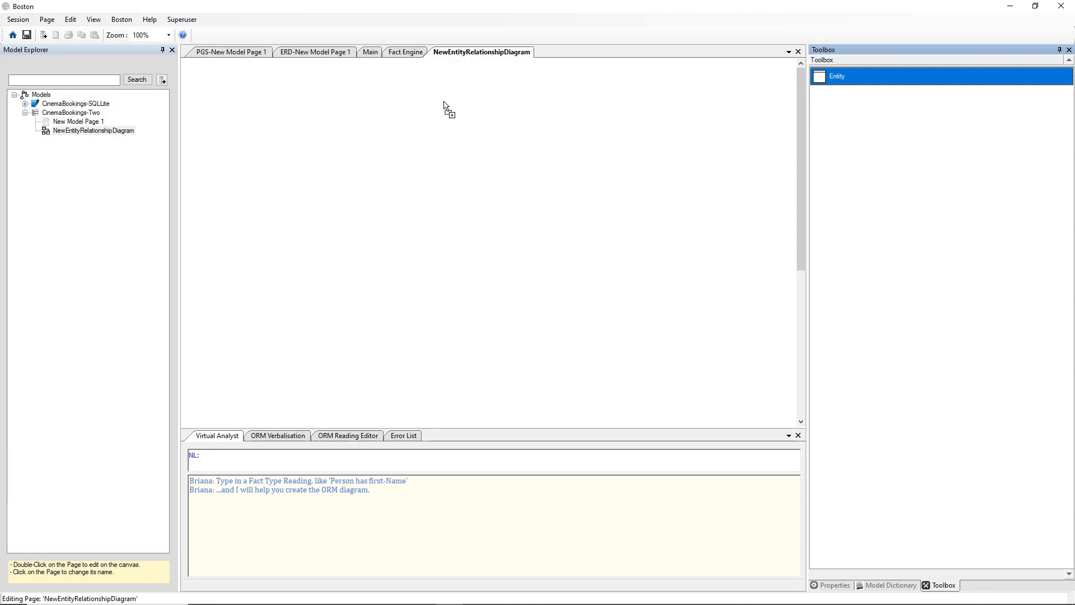
left_click_drag(444, 102, 444, 103)
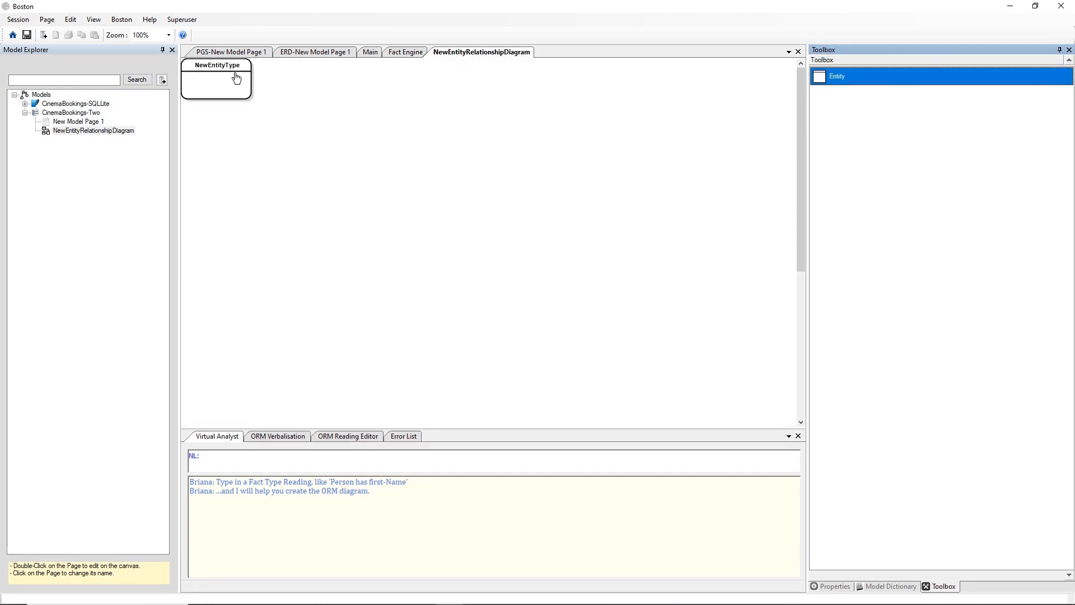
left_click(231, 83)
Open the new entity's properties and rename the entity as Cinema
right_click(245, 90)
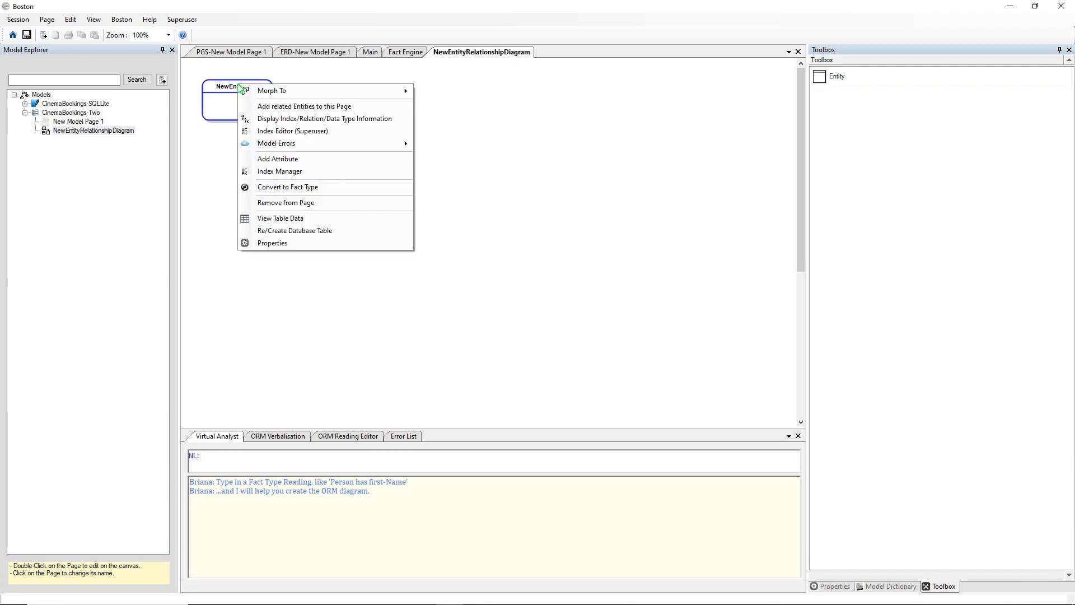
left_click(381, 243)
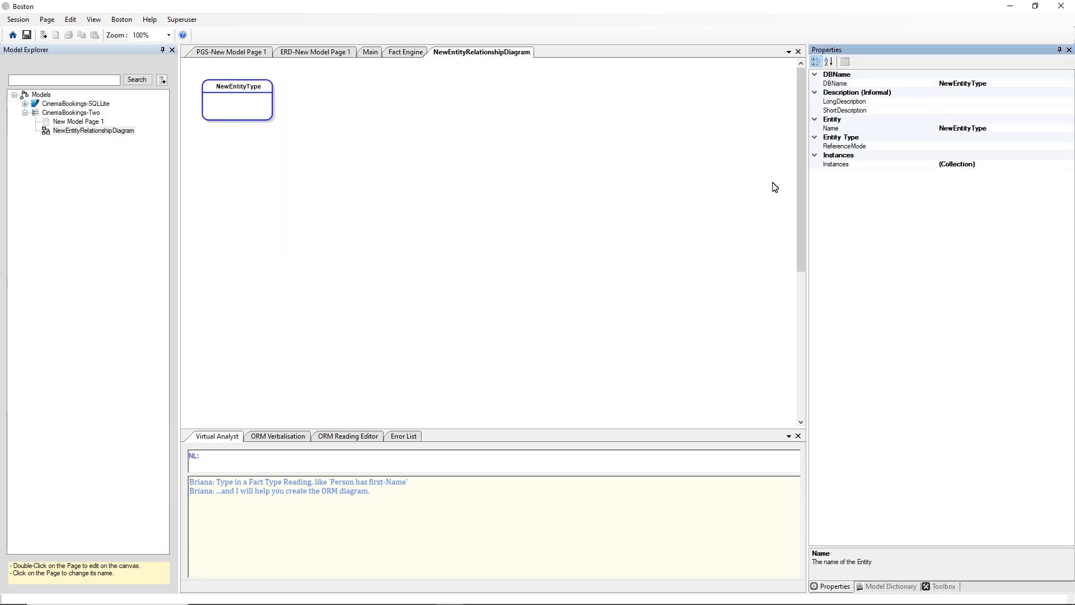
left_click(983, 130)
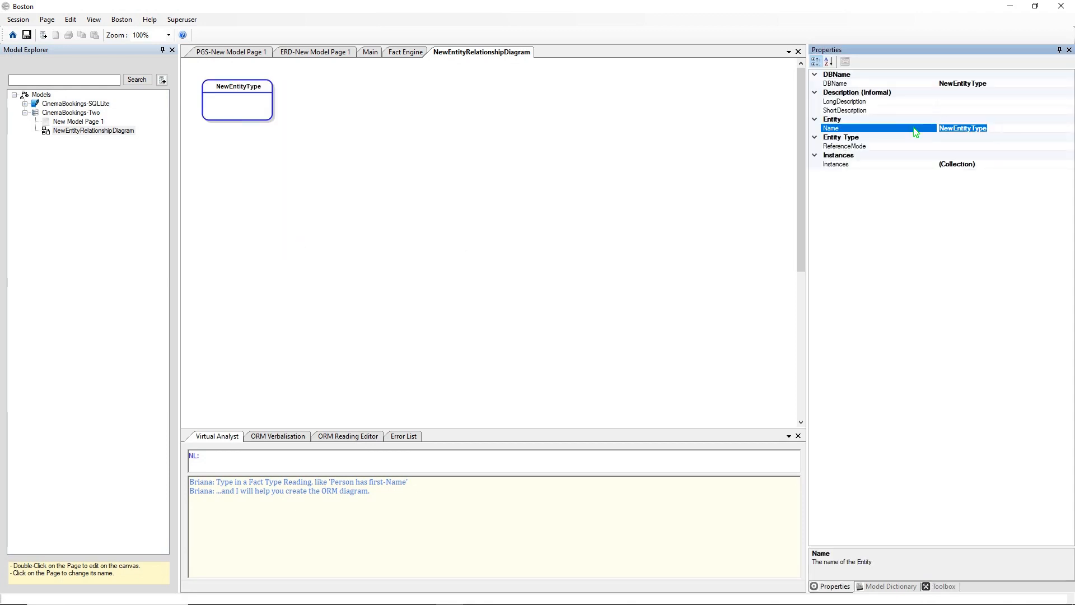
type("Cinema")
left_click(247, 86)
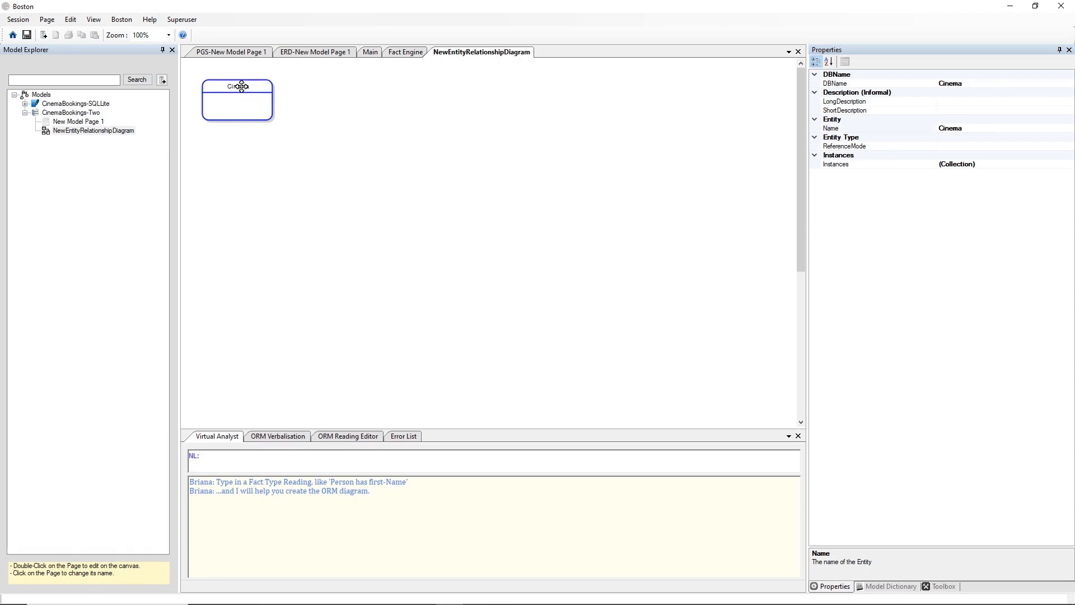
Set the Cinema entity's reference mode to .Id to give it an identifying attribute
left_click(1018, 147)
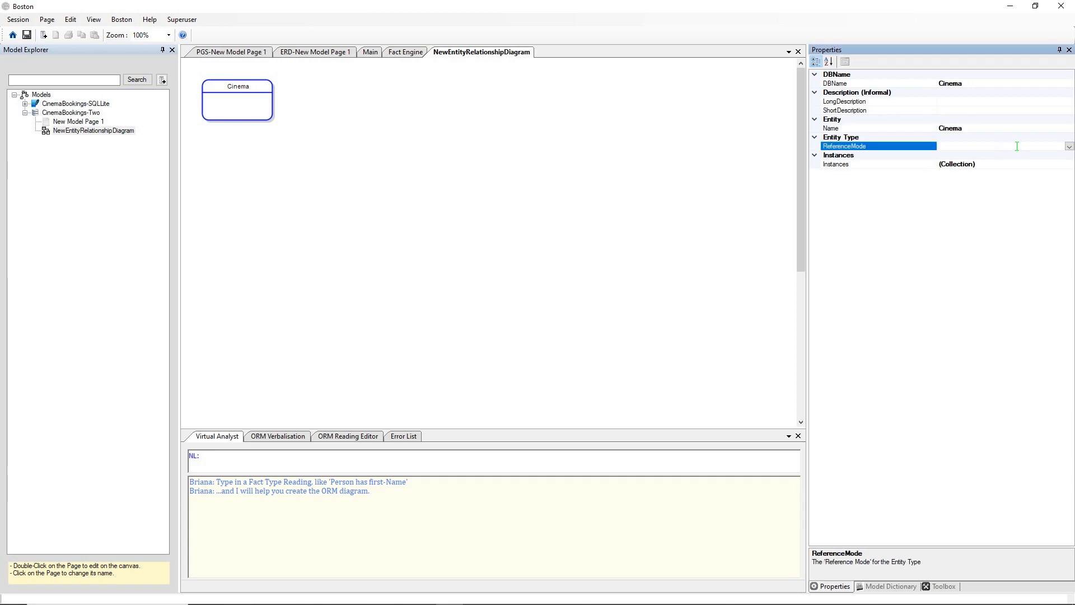
left_click(1070, 147)
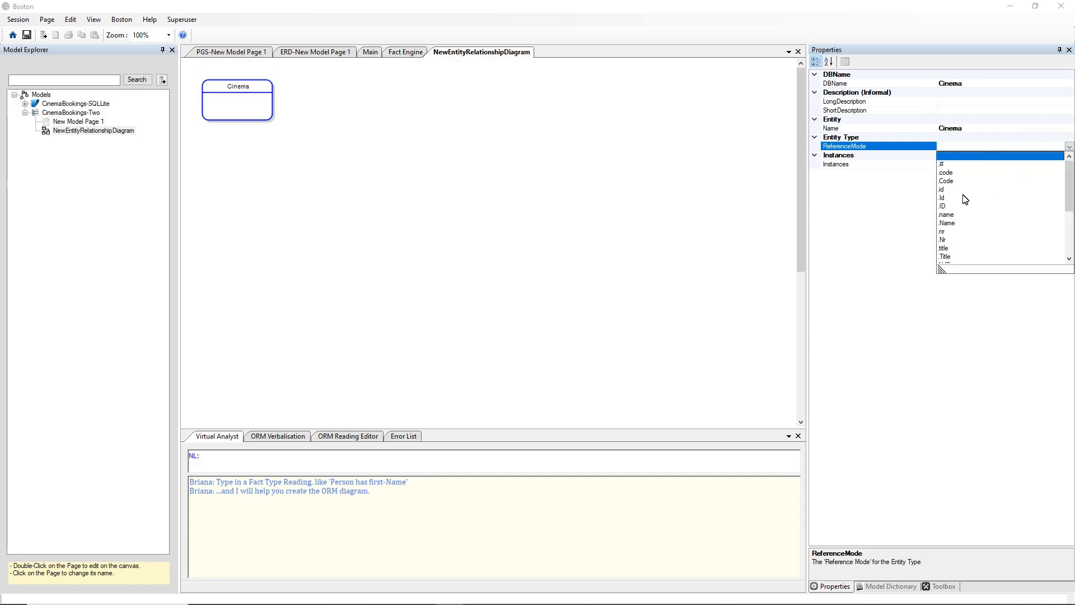
left_click(944, 198)
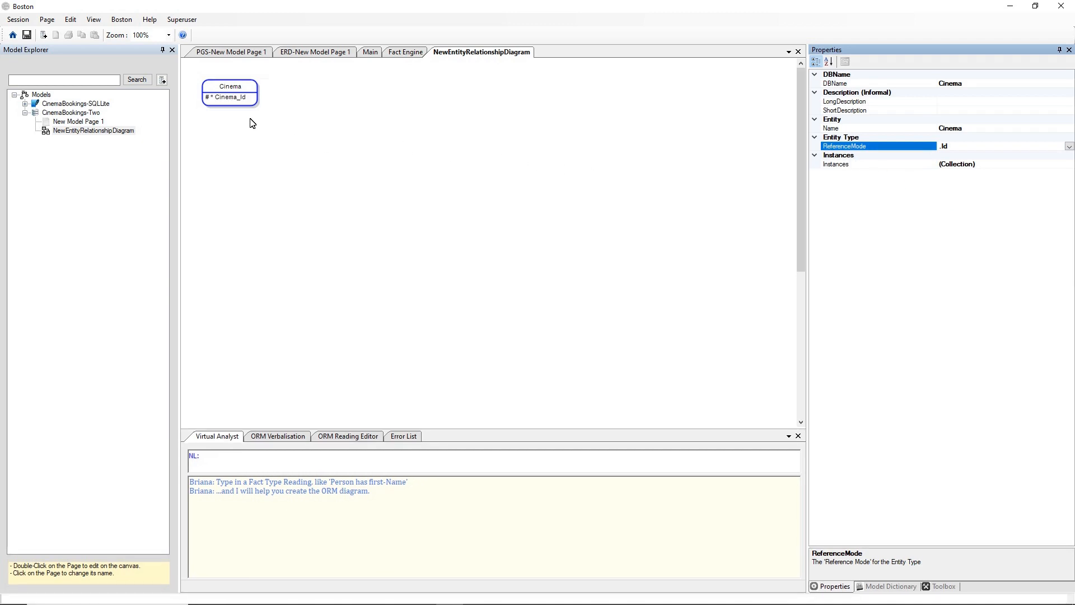
left_click_drag(230, 84, 322, 85)
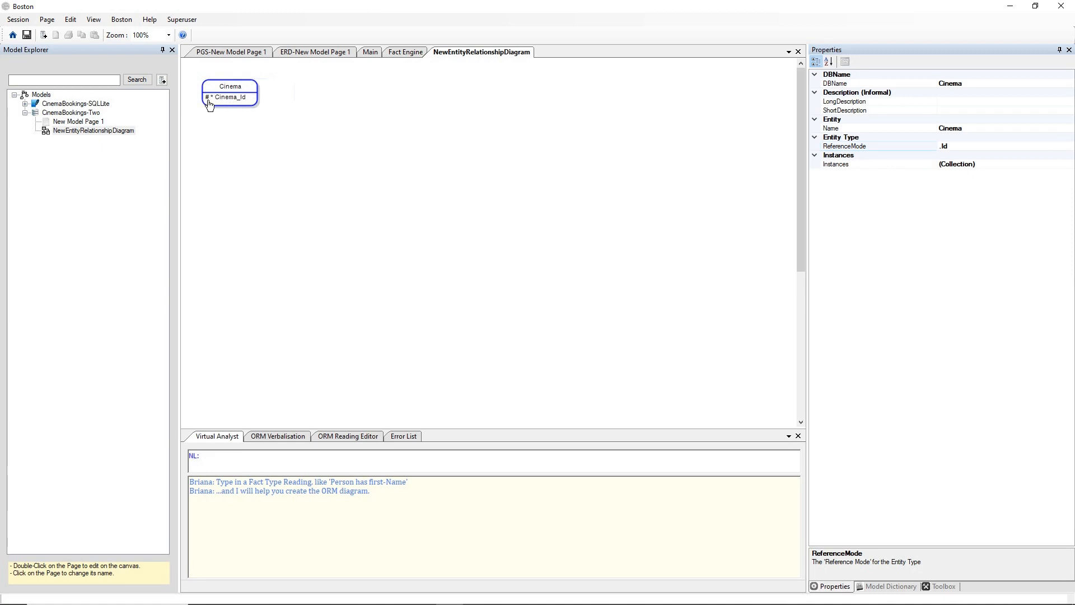
Add a mandatory attribute named CinemaName with the data type TextFixedLength to the Cinema entity
right_click(234, 86)
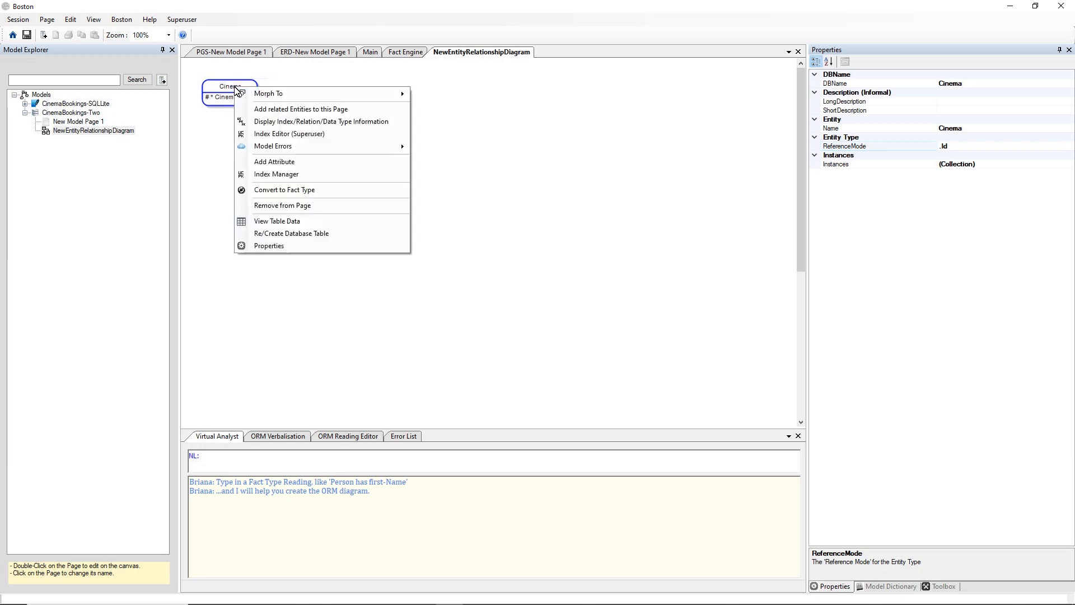
left_click(290, 161)
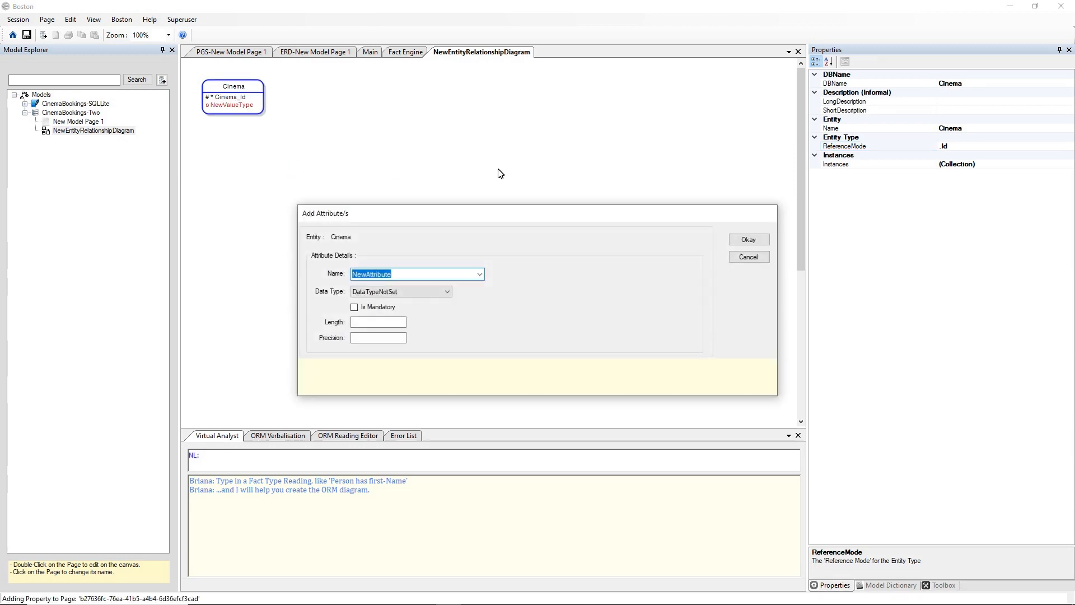
type("Cinema")
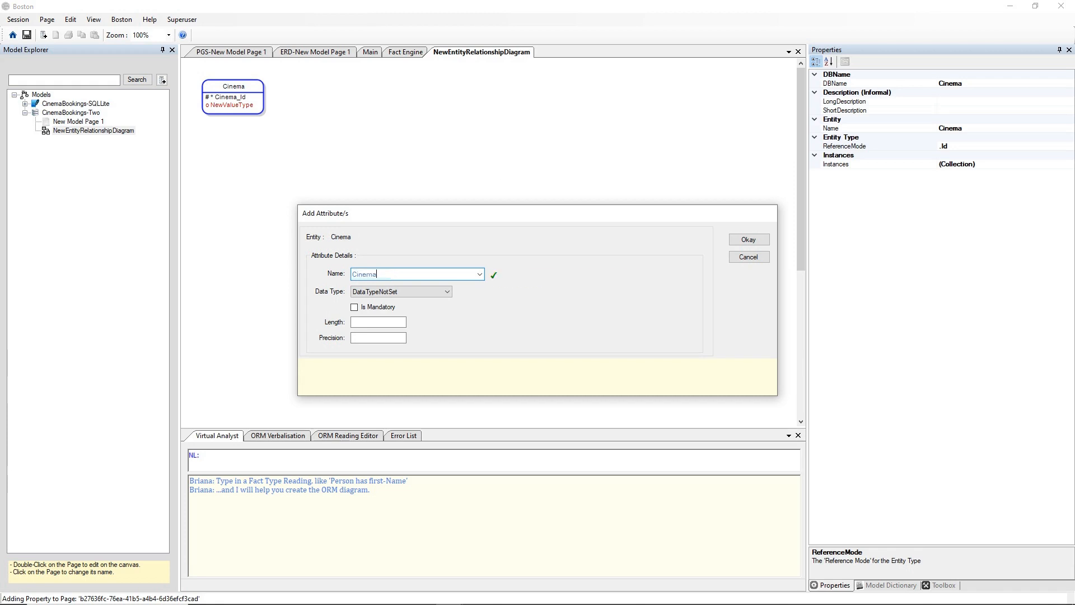
type("Name")
left_click(404, 291)
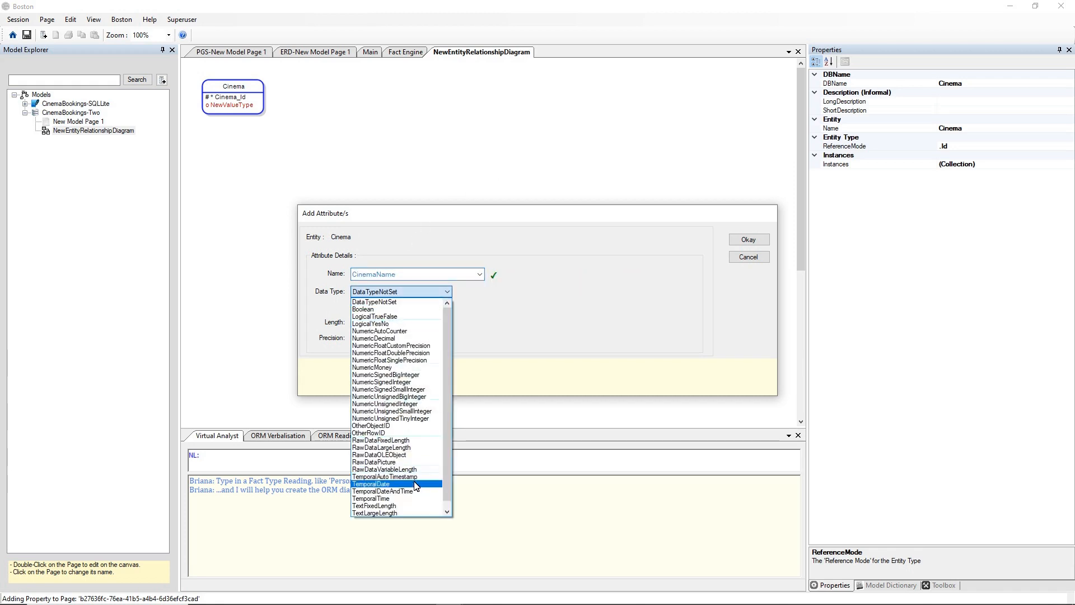
scroll(412, 490, "down", 1)
left_click(405, 499)
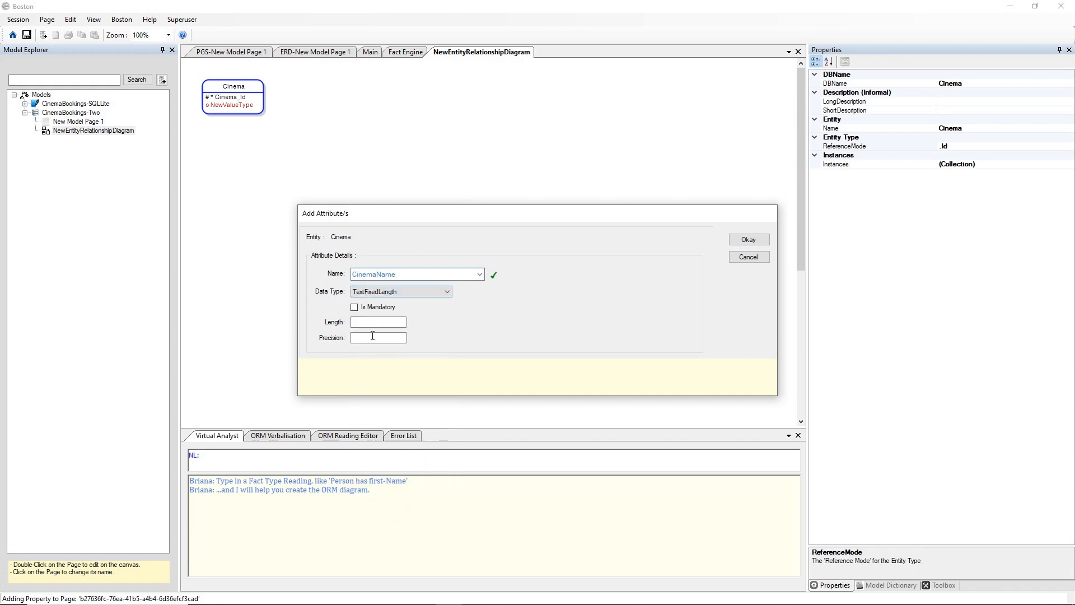
left_click(354, 307)
left_click(364, 323)
left_click(749, 239)
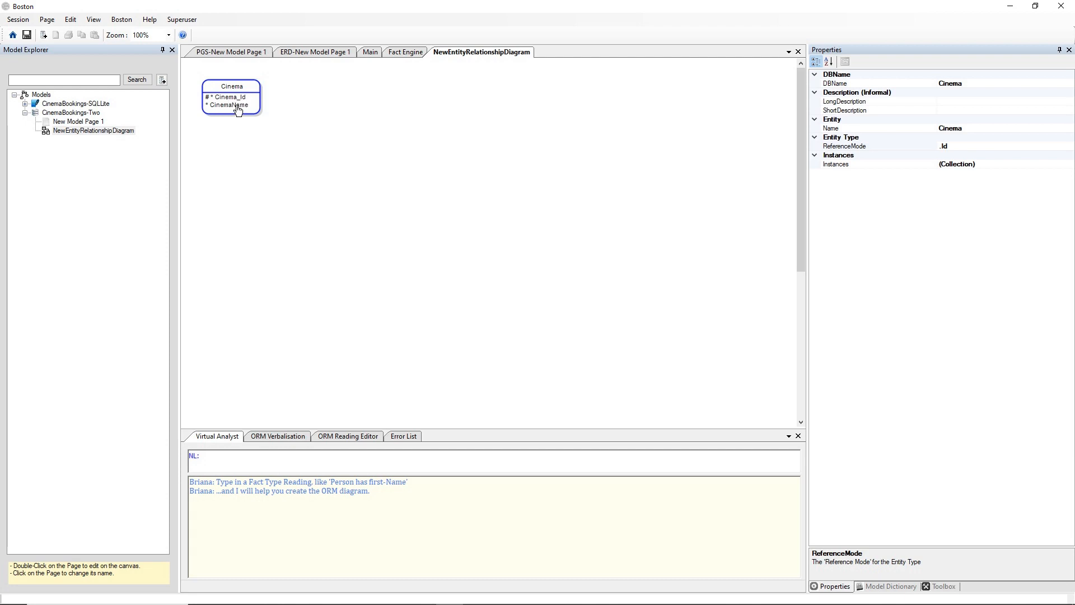
Add a unique constraint on the CinemaName column of the Cinema entity and check the columns included in both indexes
right_click(241, 89)
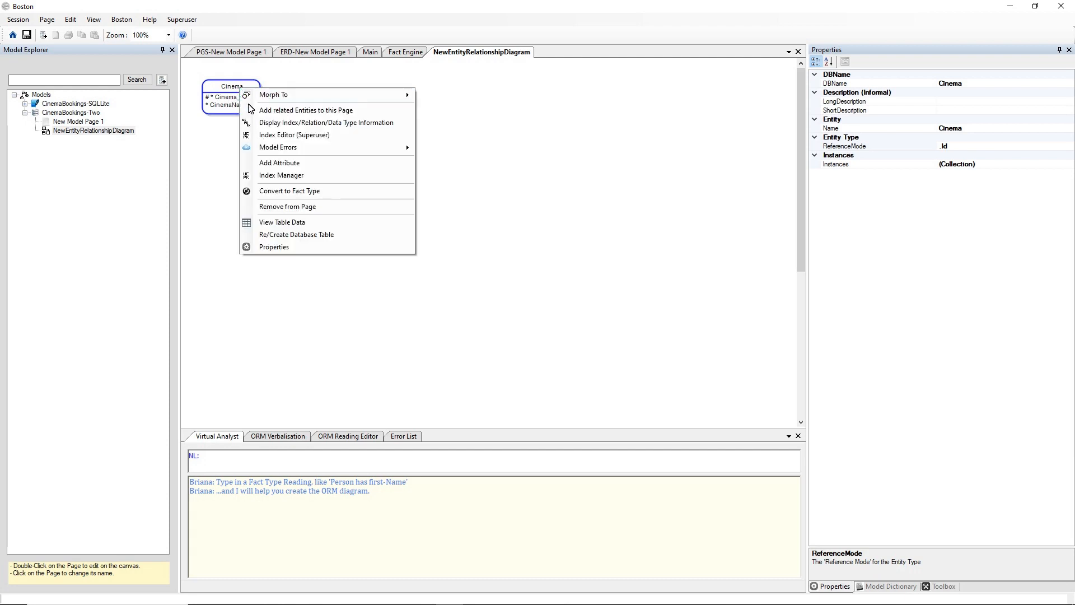
left_click(276, 177)
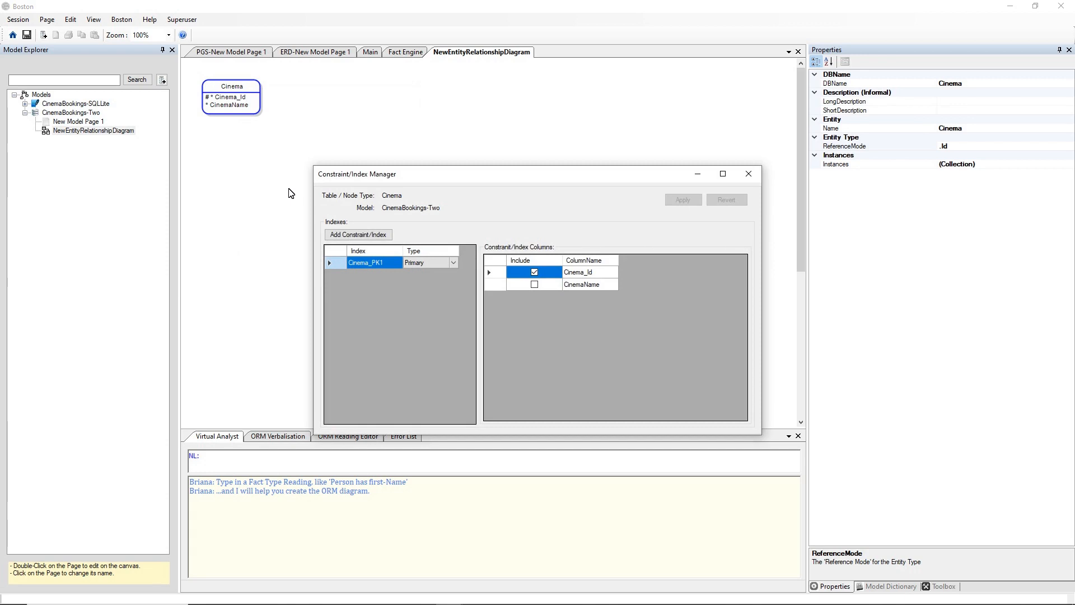
left_click(357, 234)
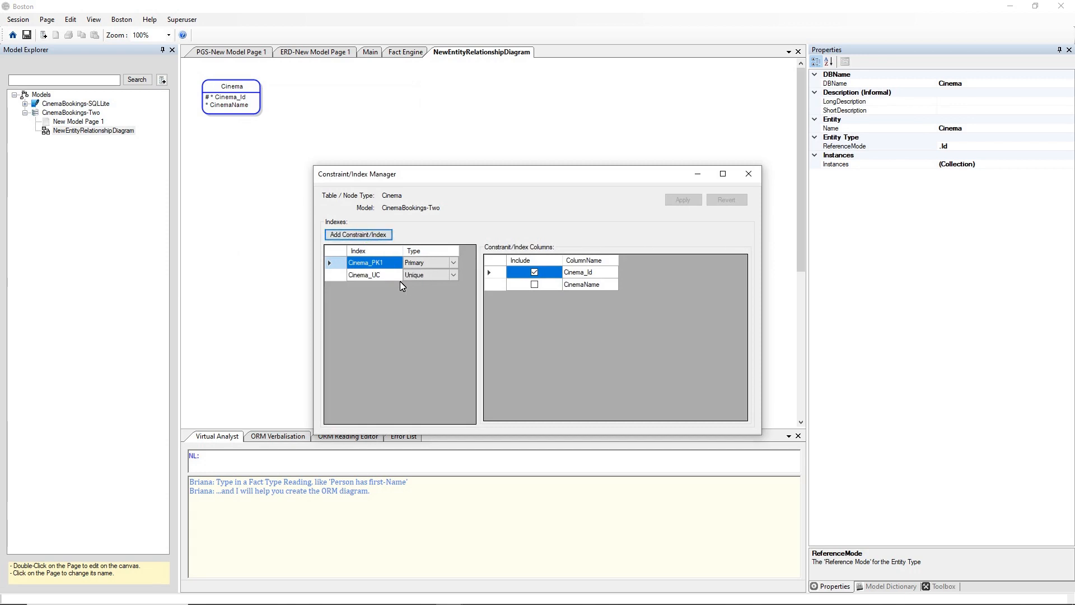
left_click(384, 278)
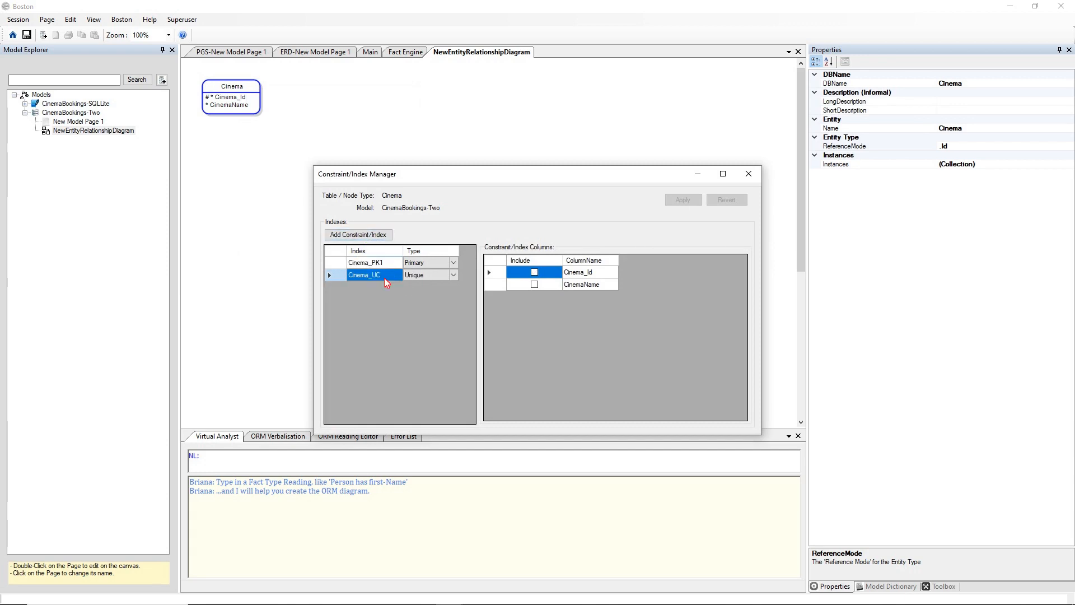
left_click(534, 285)
left_click(682, 203)
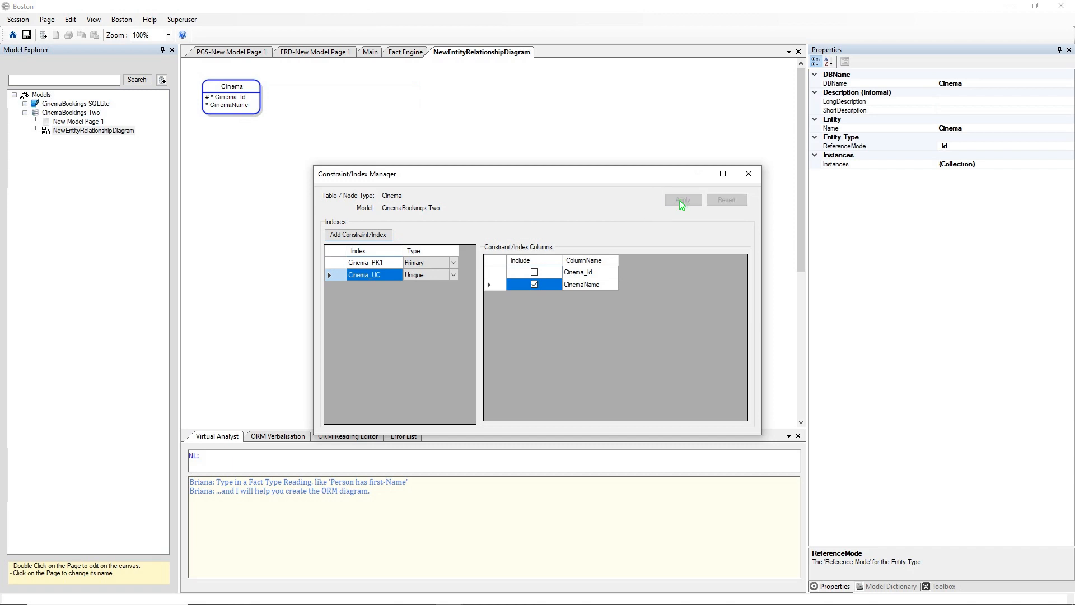
left_click(384, 262)
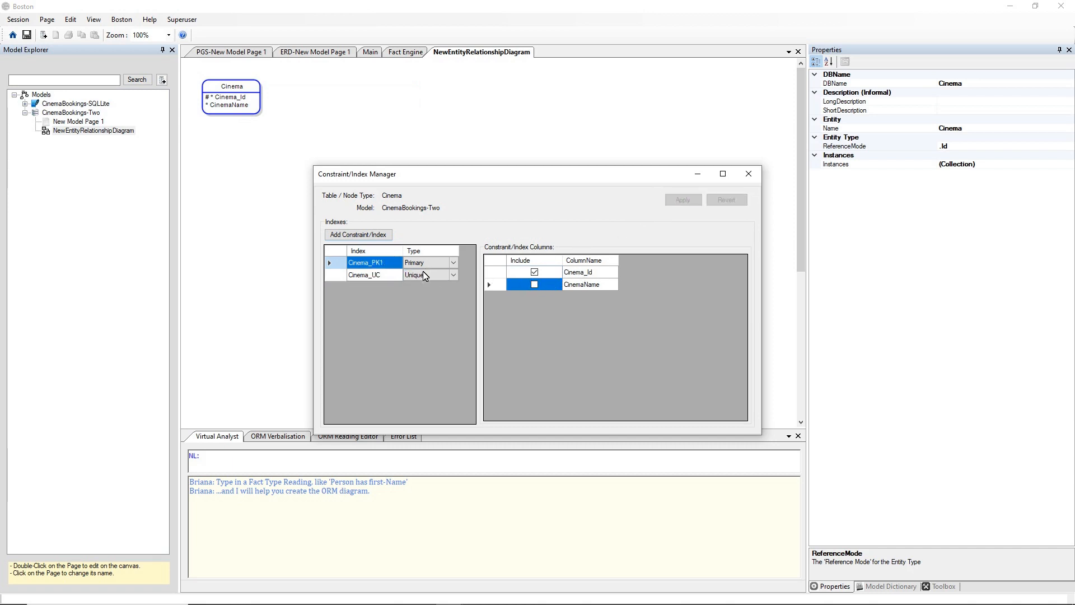
left_click(376, 274)
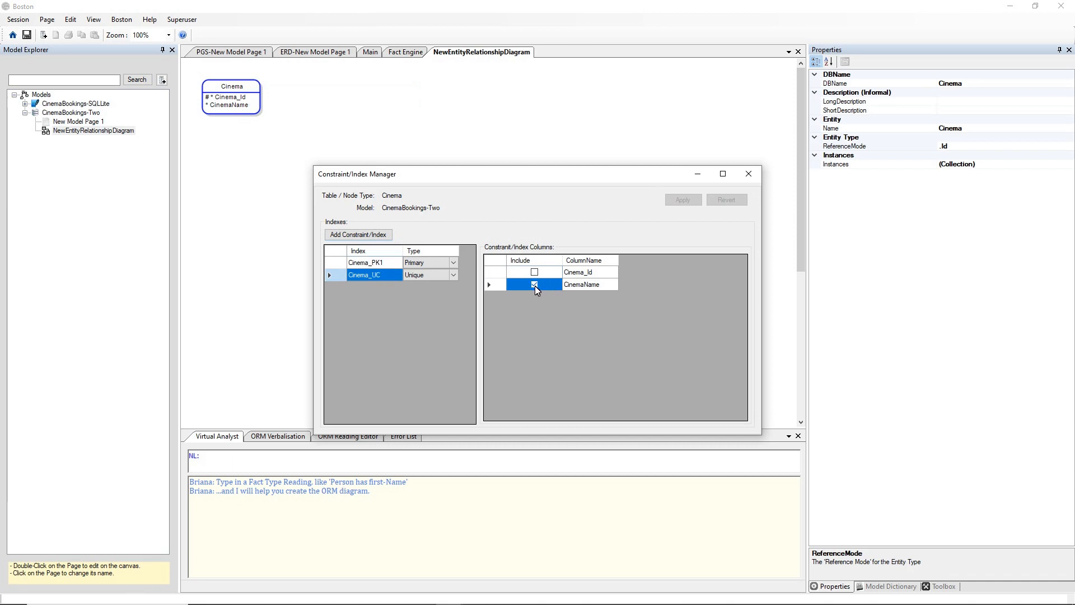
left_click(750, 175)
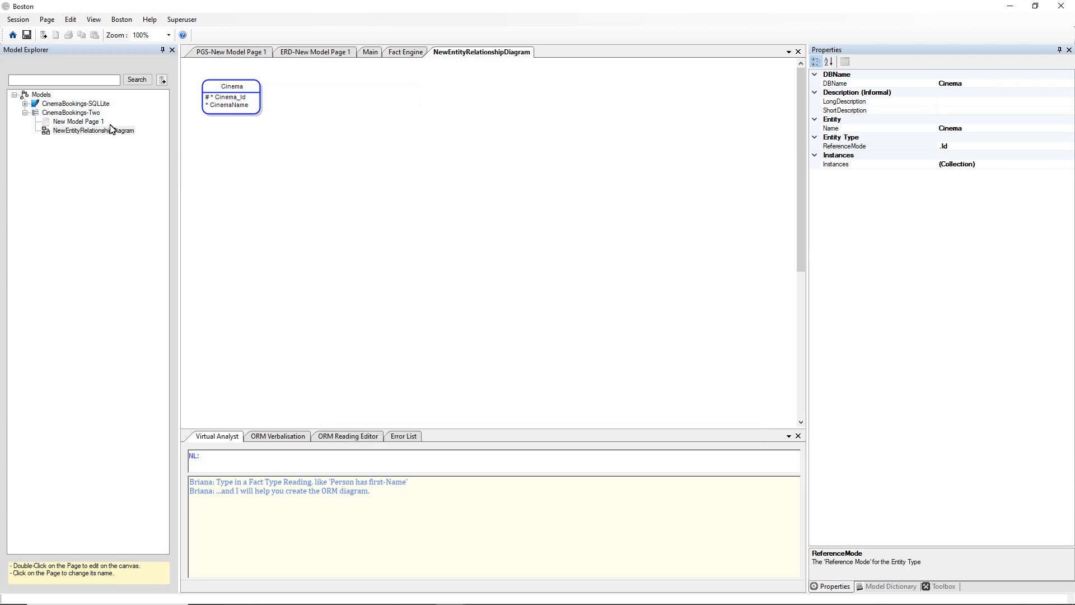
Copy the database connection string from the CinemaBookings-SQLLite model's configuration, leaving that configuration unchanged
right_click(84, 104)
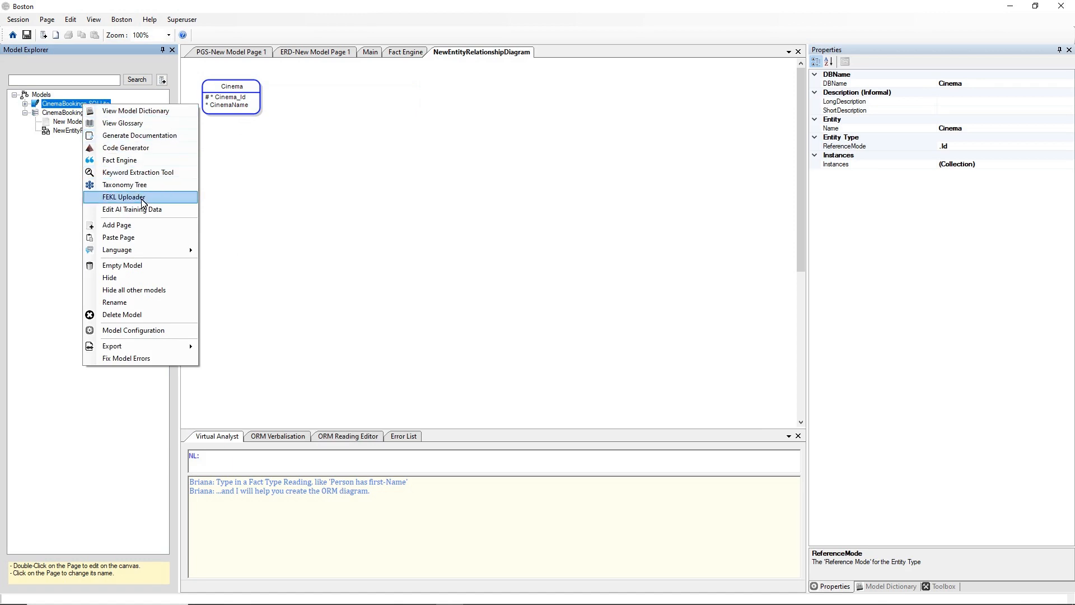
left_click(133, 330)
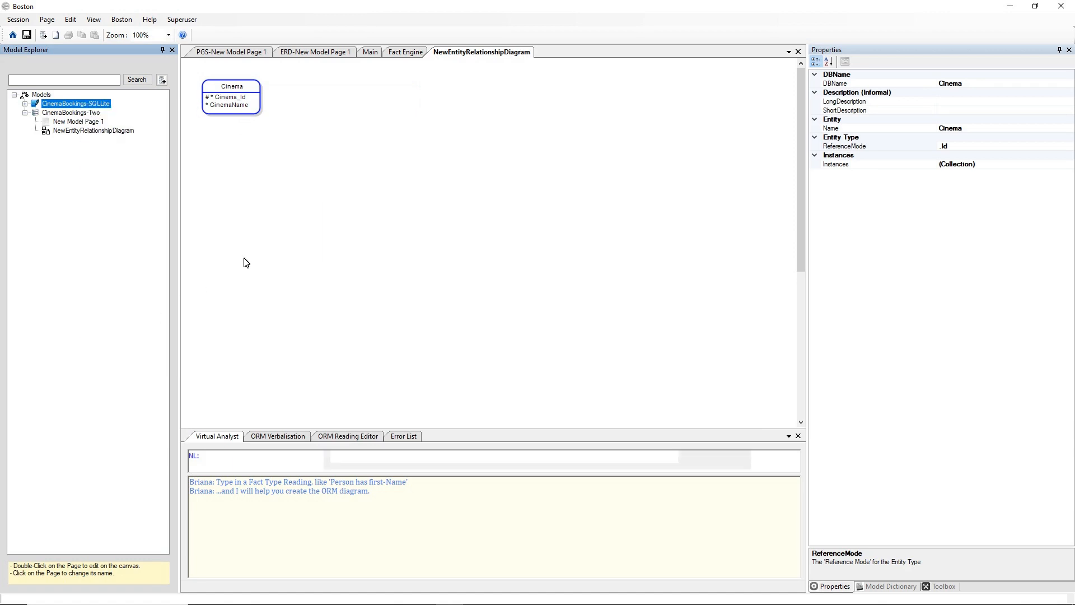
left_click_drag(479, 162, 224, 149)
key("ctrl+c")
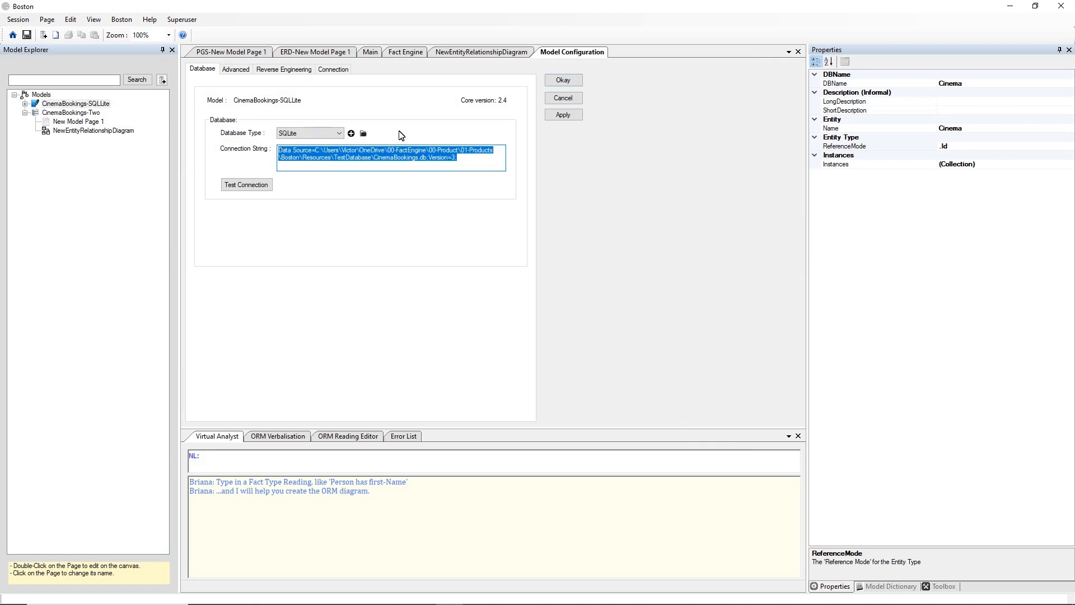
left_click(563, 99)
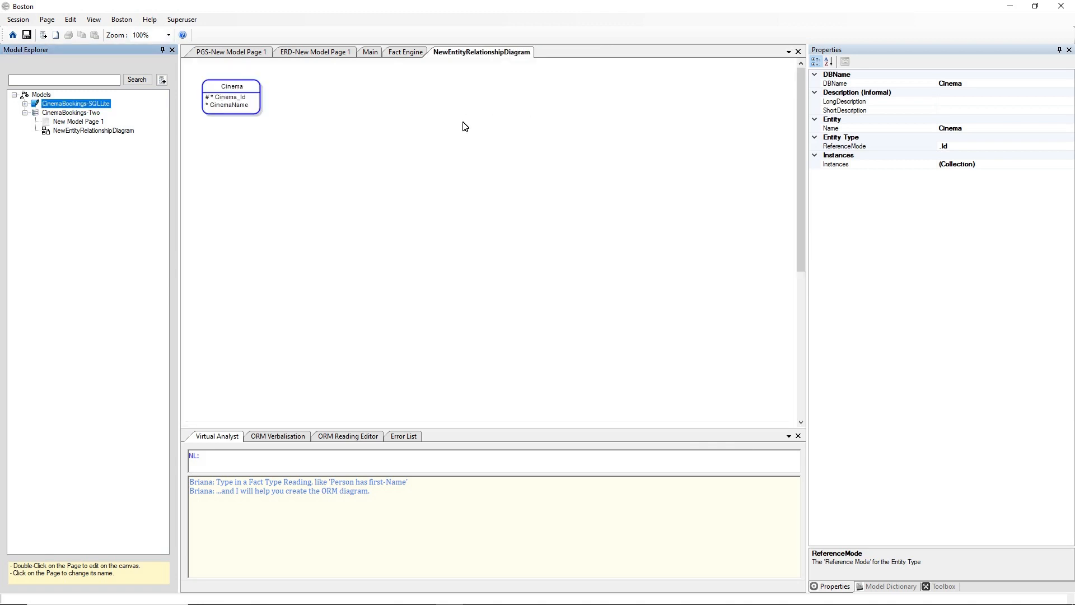
In the CinemaBookings-Two model's configuration, set the database type to SQLite and paste the copied connection string
right_click(73, 113)
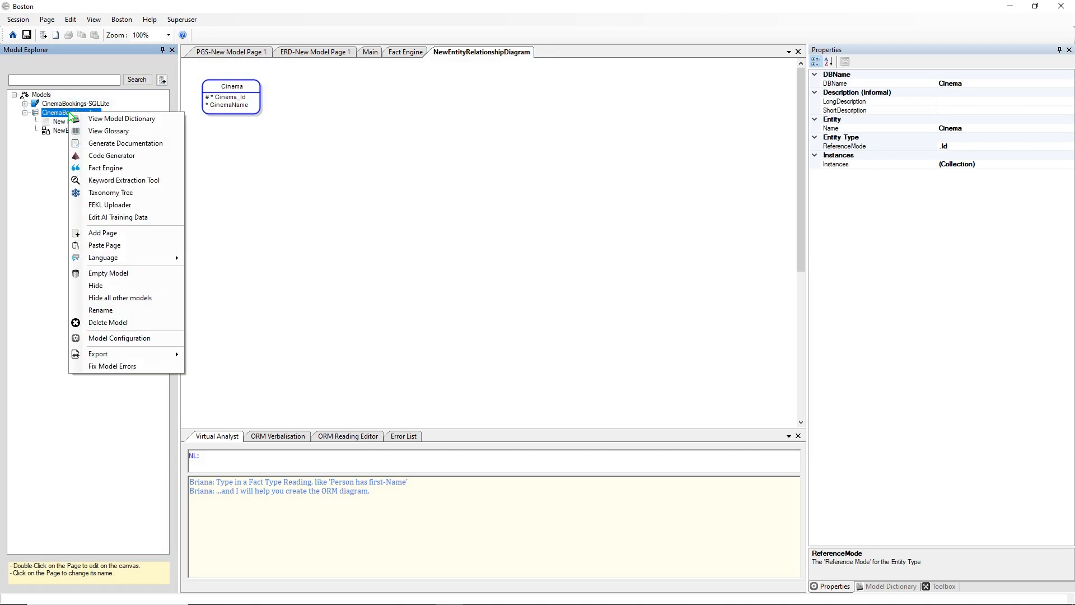
left_click(119, 338)
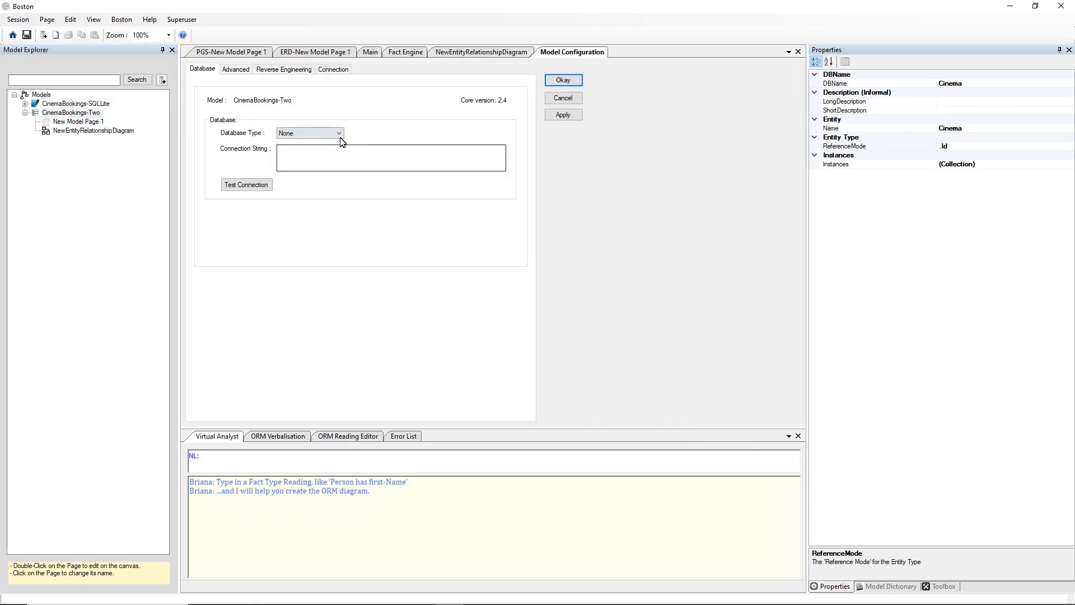
left_click(339, 135)
left_click(318, 197)
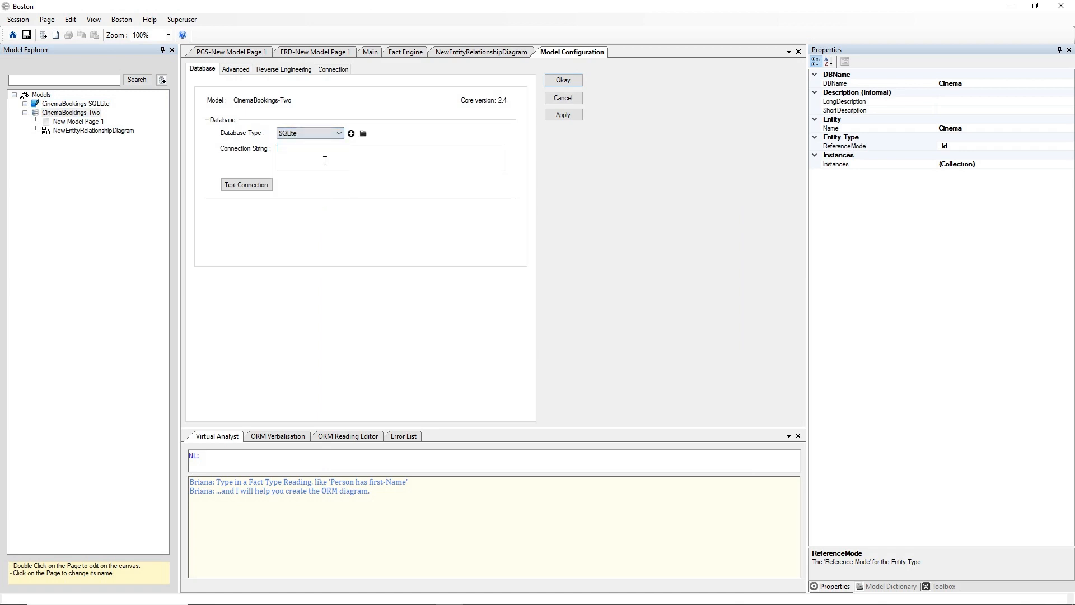
left_click(326, 157)
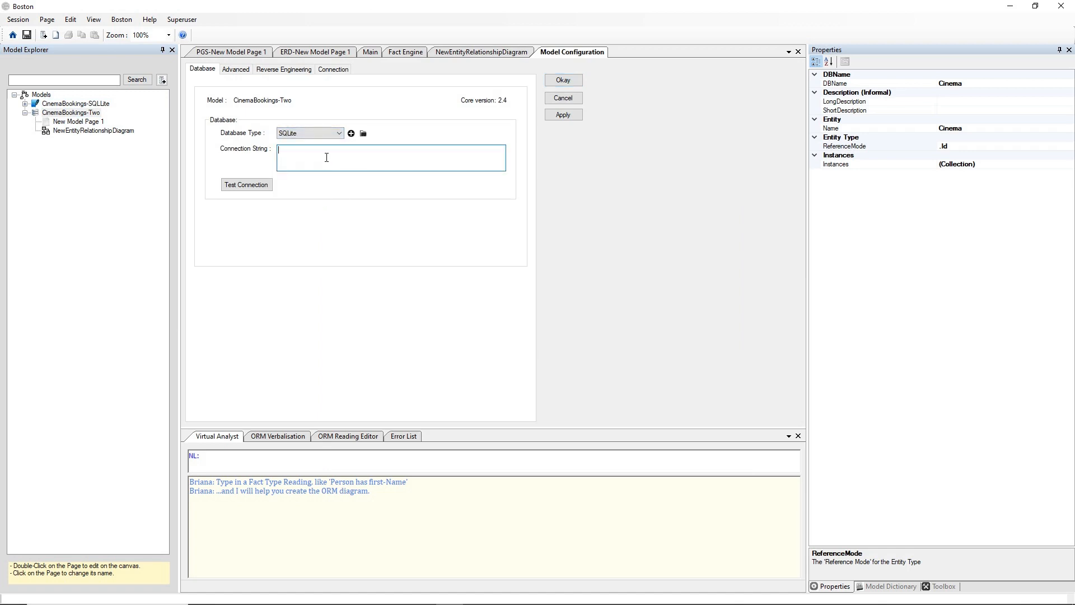
key("ctrl+v")
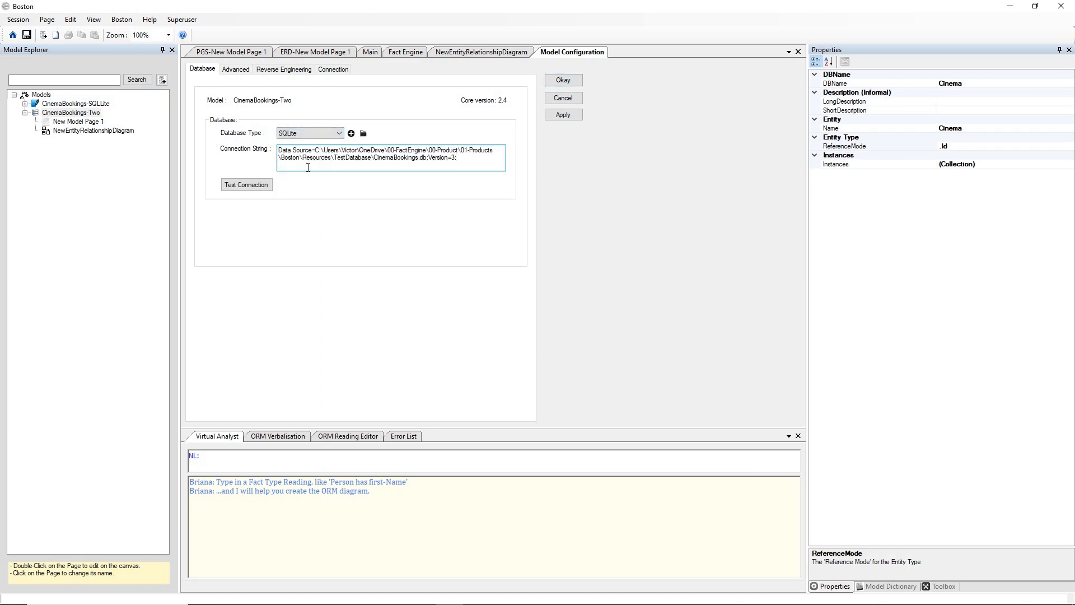
Test the CinemaBookings-Two database connection and apply the configuration
left_click(251, 188)
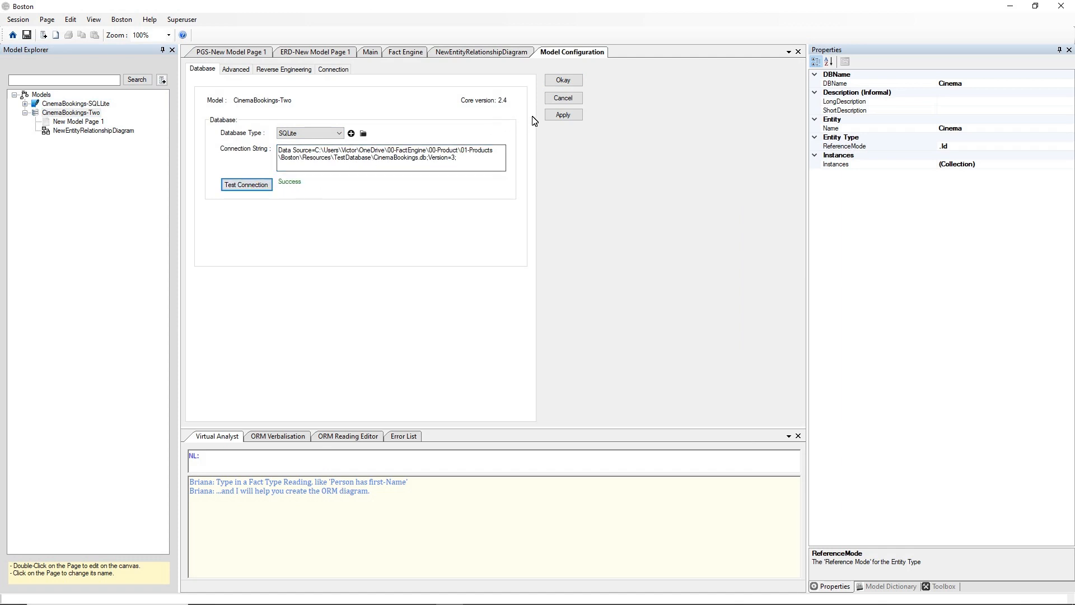
left_click(563, 114)
left_click(563, 80)
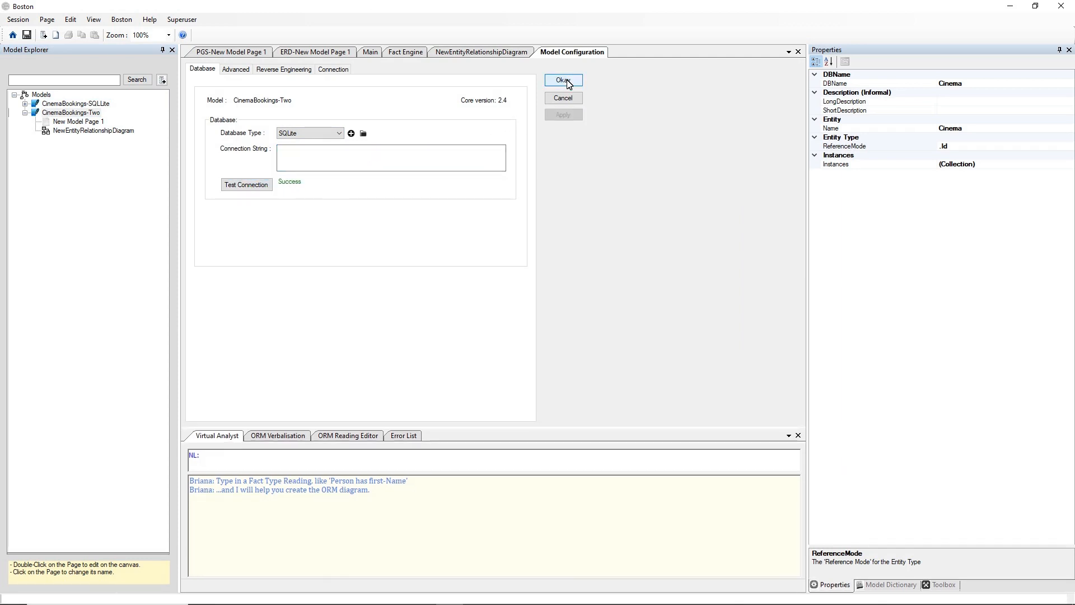
Query all cinemas of the CinemaBookings-Two model in the Fact Engine with "WHICH Cinema"
left_click(371, 88)
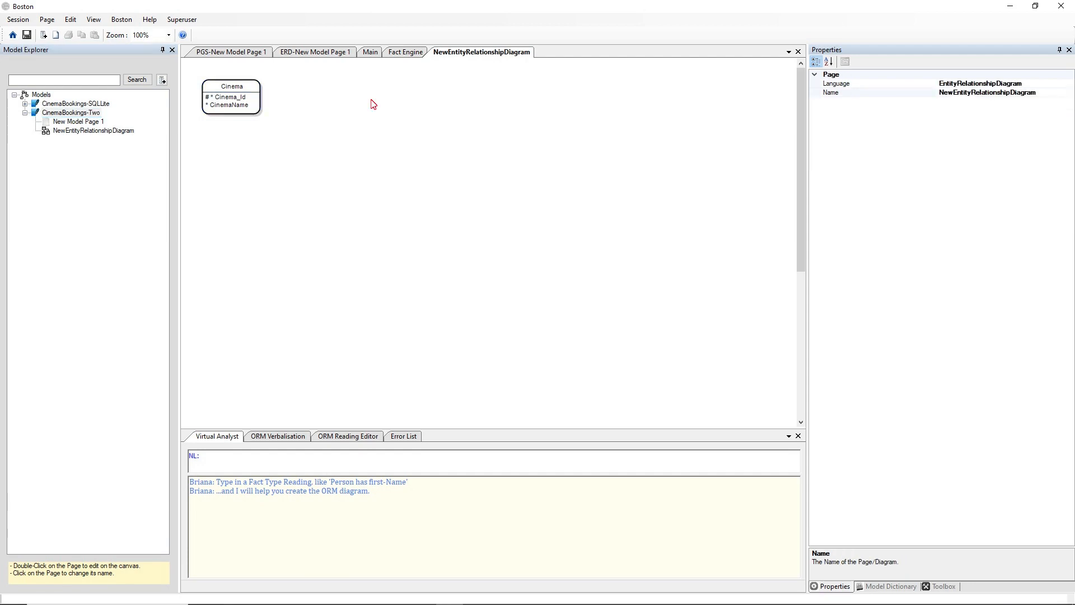
left_click(406, 52)
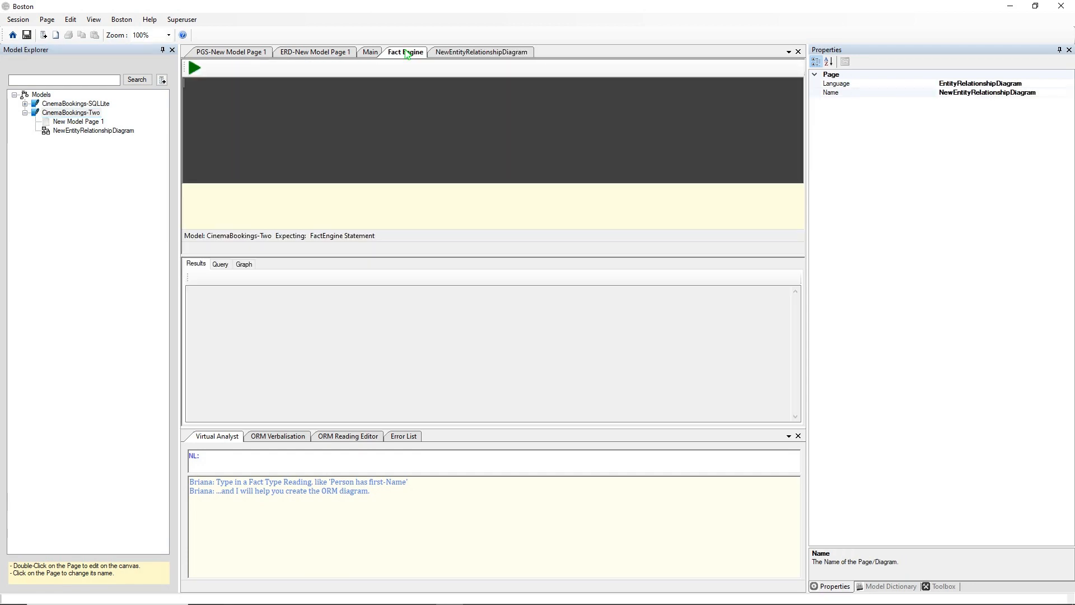
left_click(306, 101)
type("WHICH Cinema")
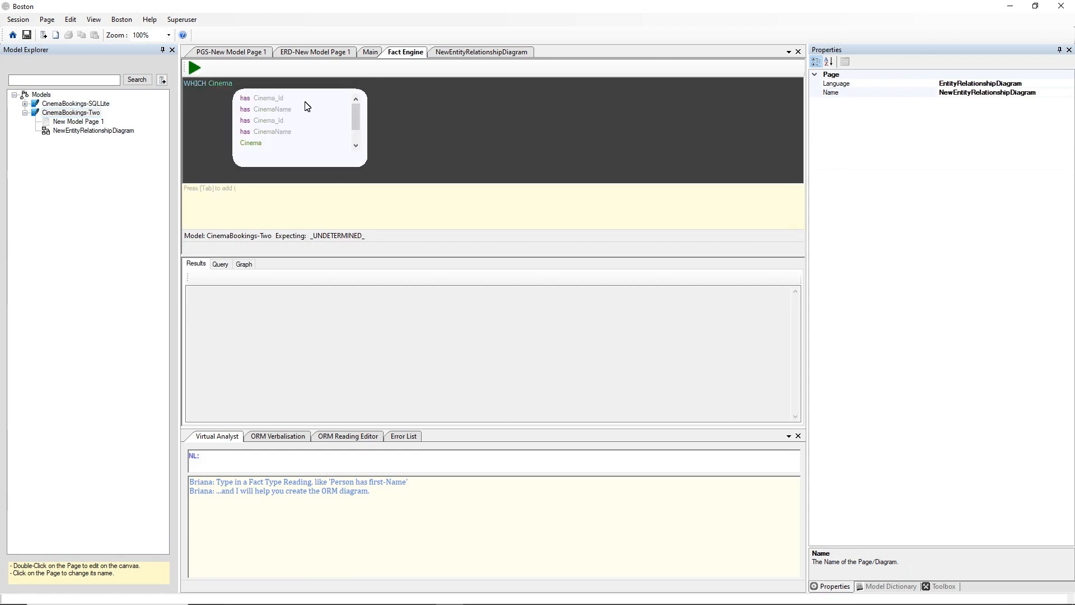
key("F5")
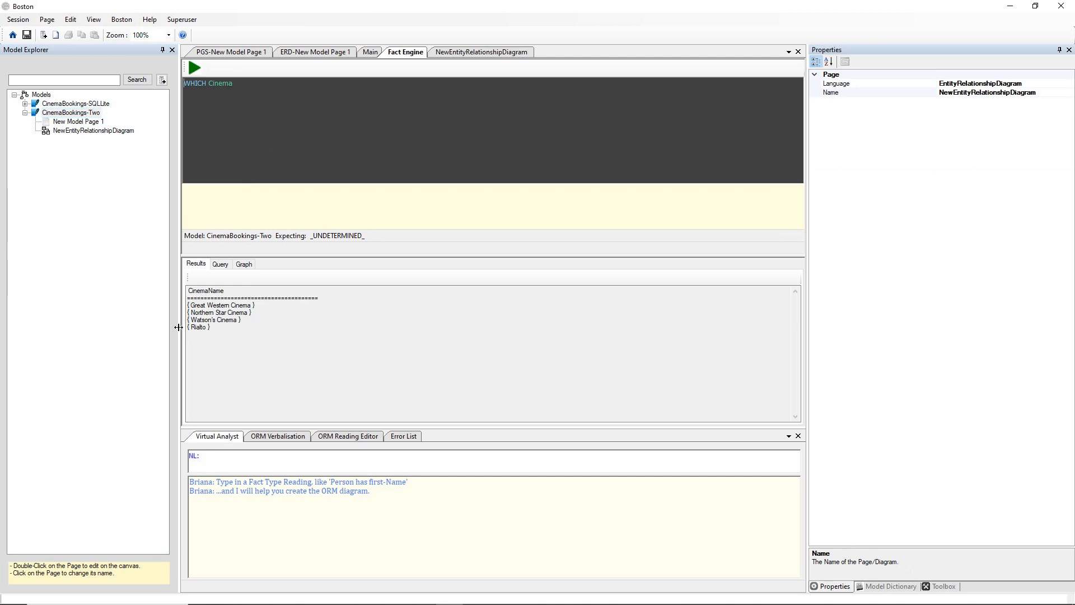
left_click(194, 314)
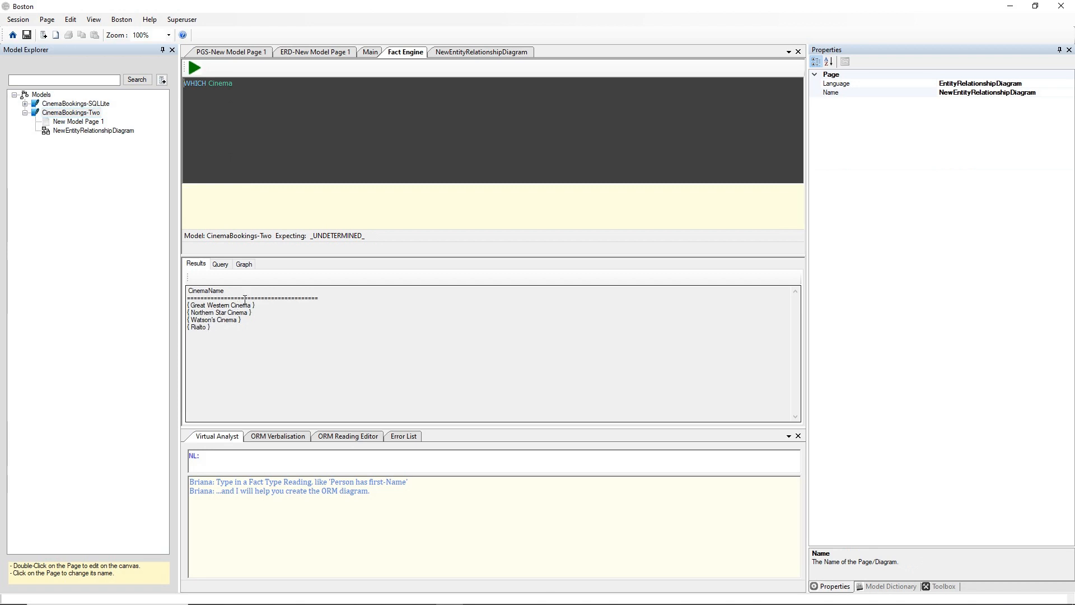
Add a new entity to the NewEntityRelationshipDiagram page and place it below the Cinema entity
left_click(461, 54)
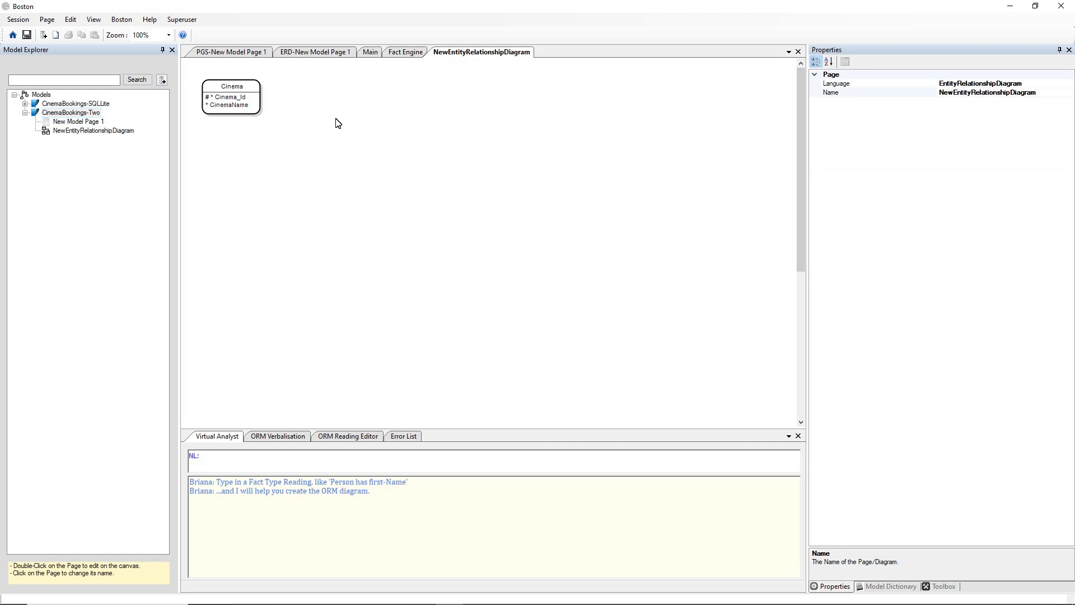
right_click(405, 132)
mouse_move(430, 128)
left_click(560, 132)
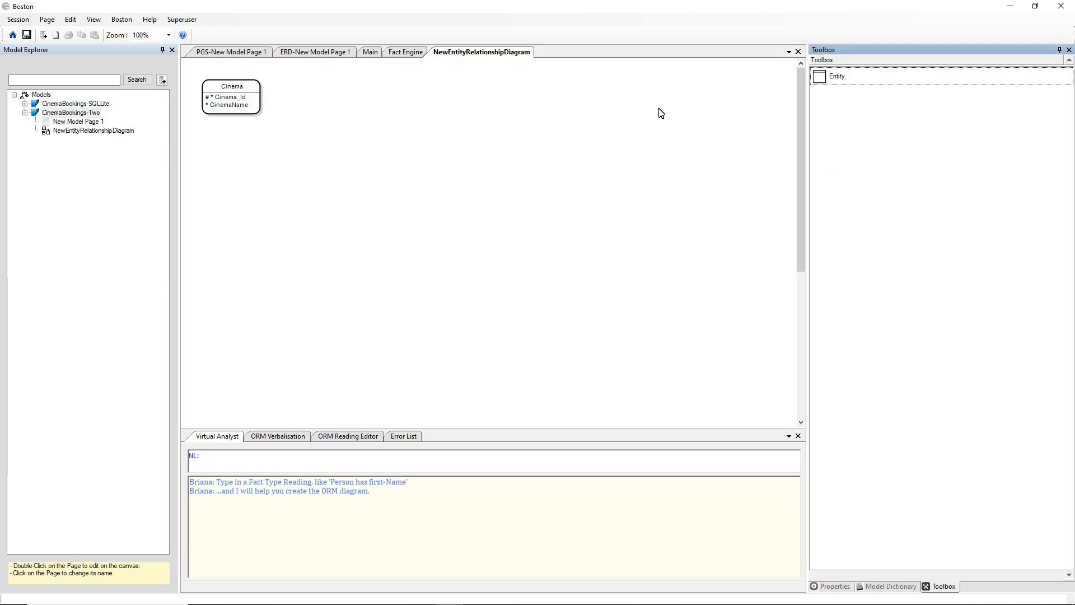
left_click_drag(814, 79, 228, 191)
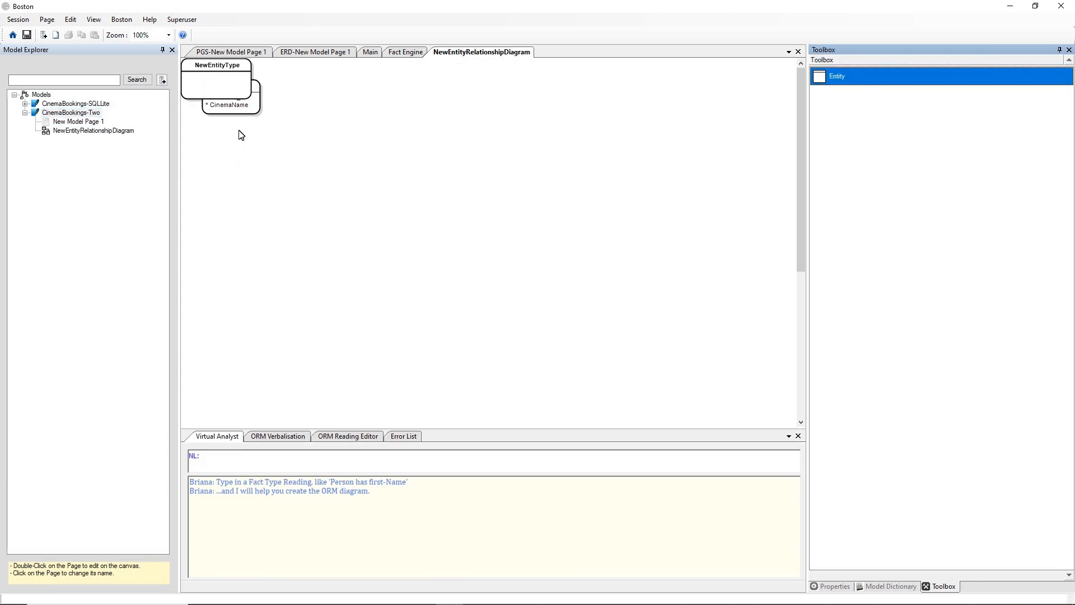
left_click_drag(237, 84, 258, 105)
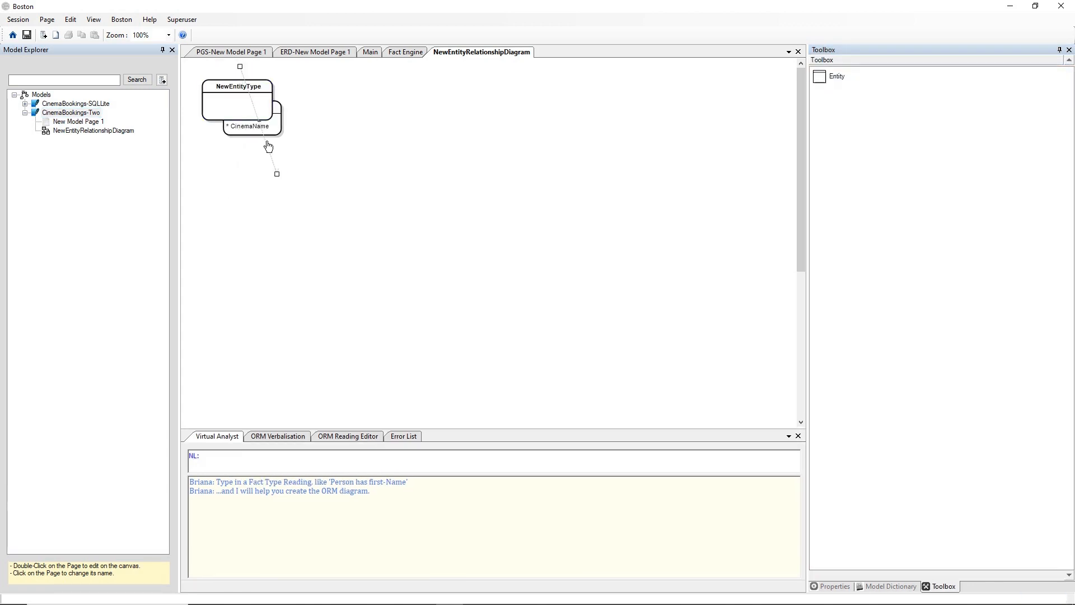
key("Delete")
left_click(242, 84)
left_click_drag(242, 84, 242, 172)
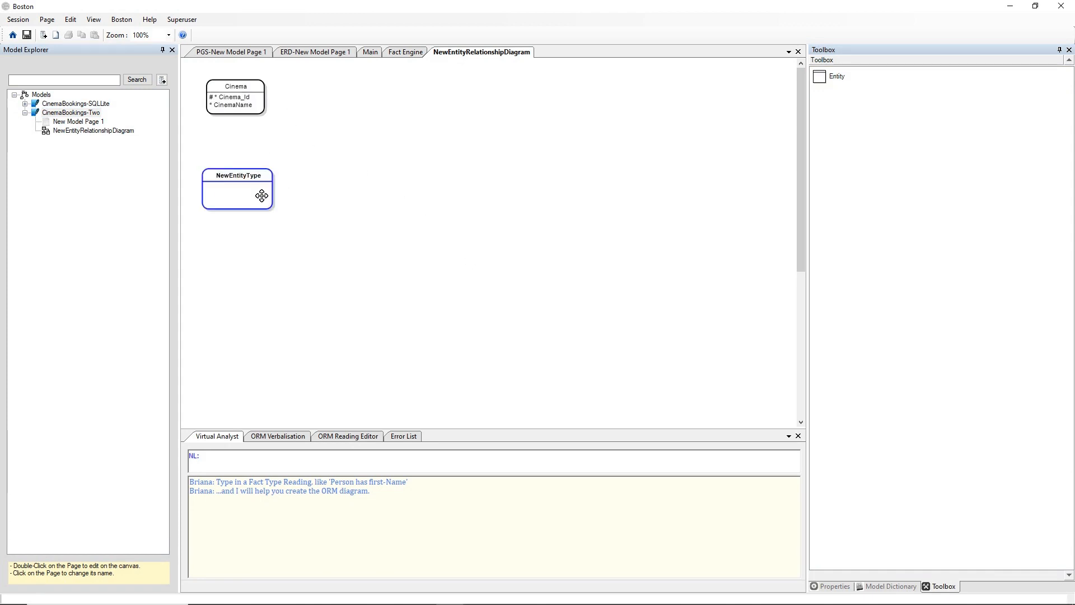
Name the new entity Film and set its reference mode to .Id
right_click(246, 168)
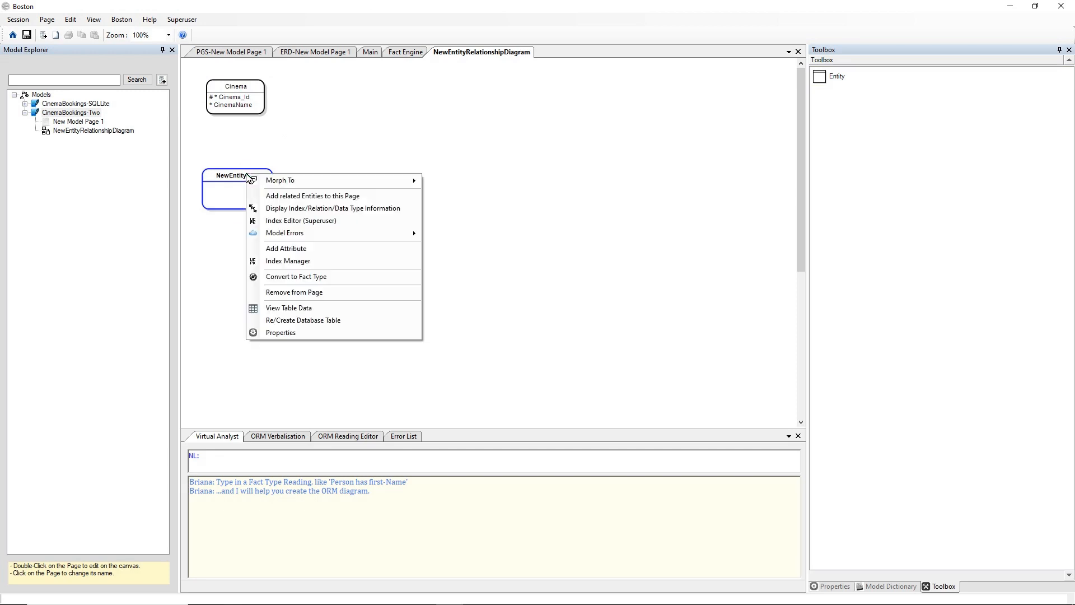
left_click(323, 335)
left_click_drag(977, 128, 903, 123)
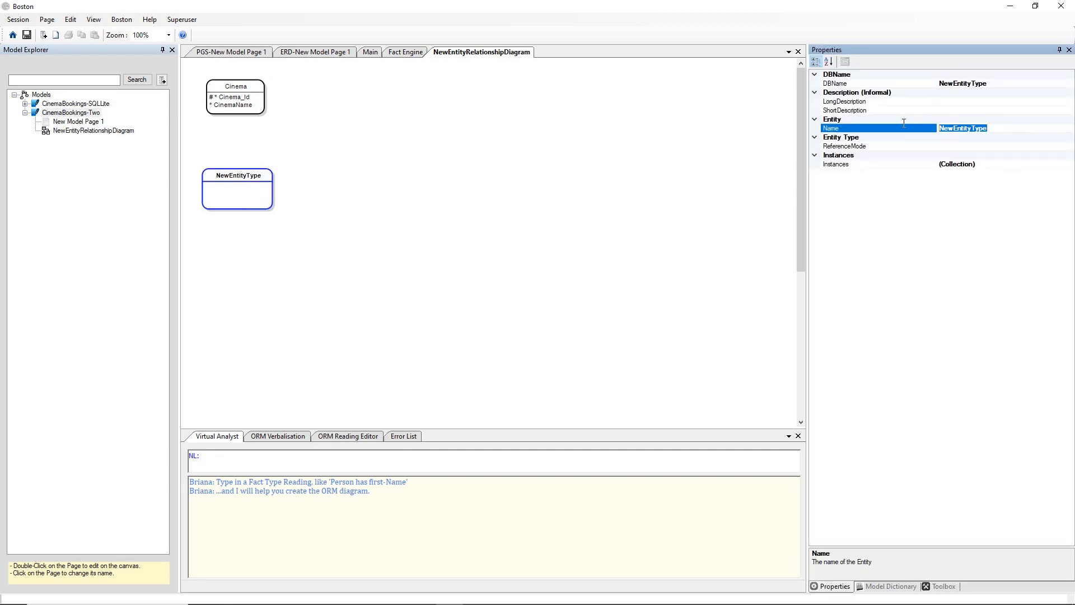
type("Film")
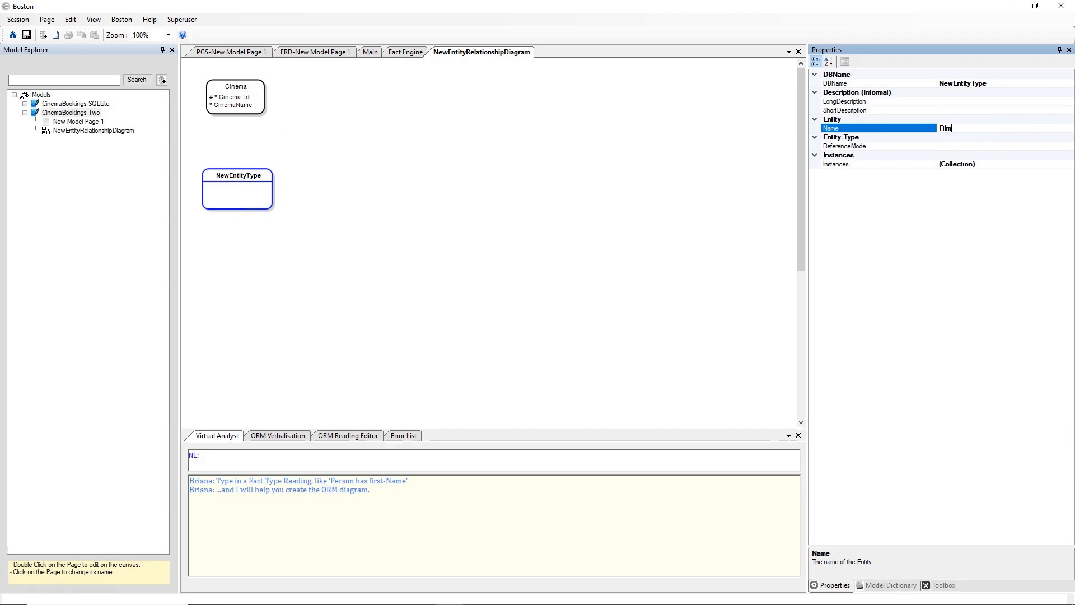
key("Return")
left_click(999, 145)
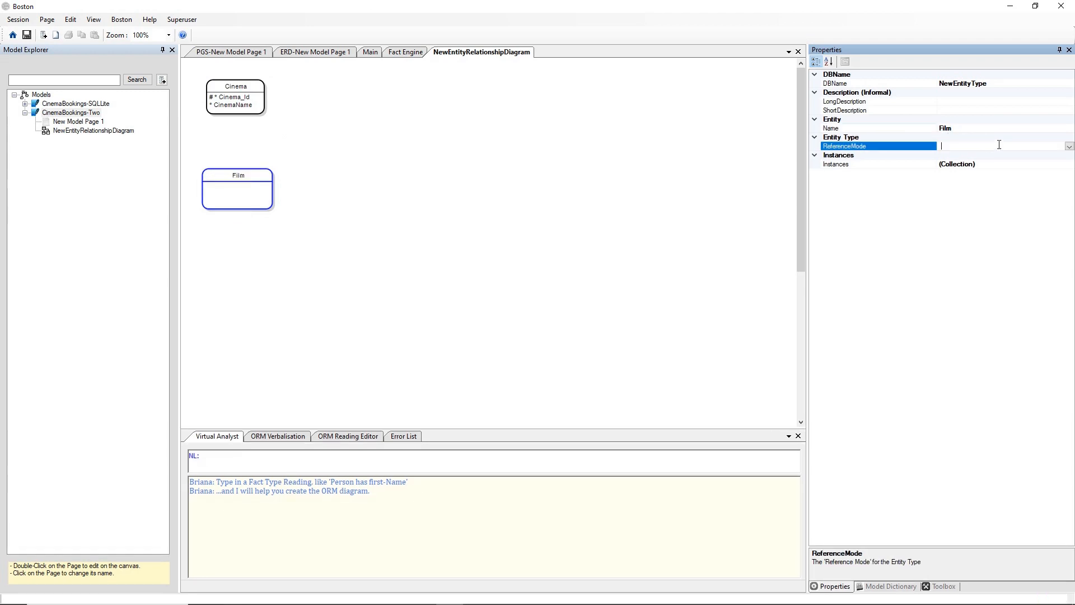
left_click(1069, 146)
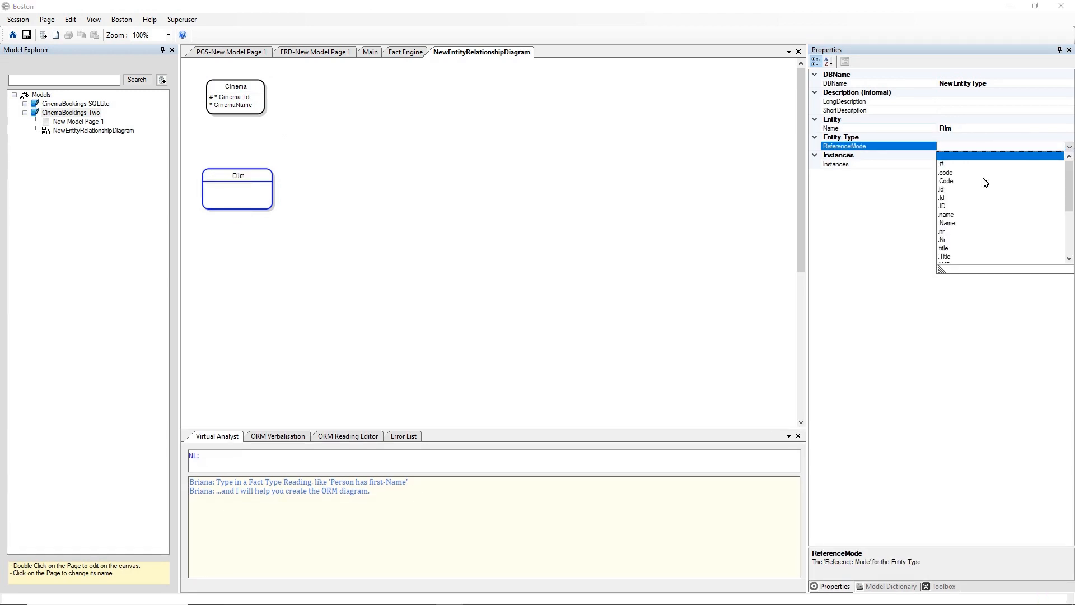
left_click(946, 197)
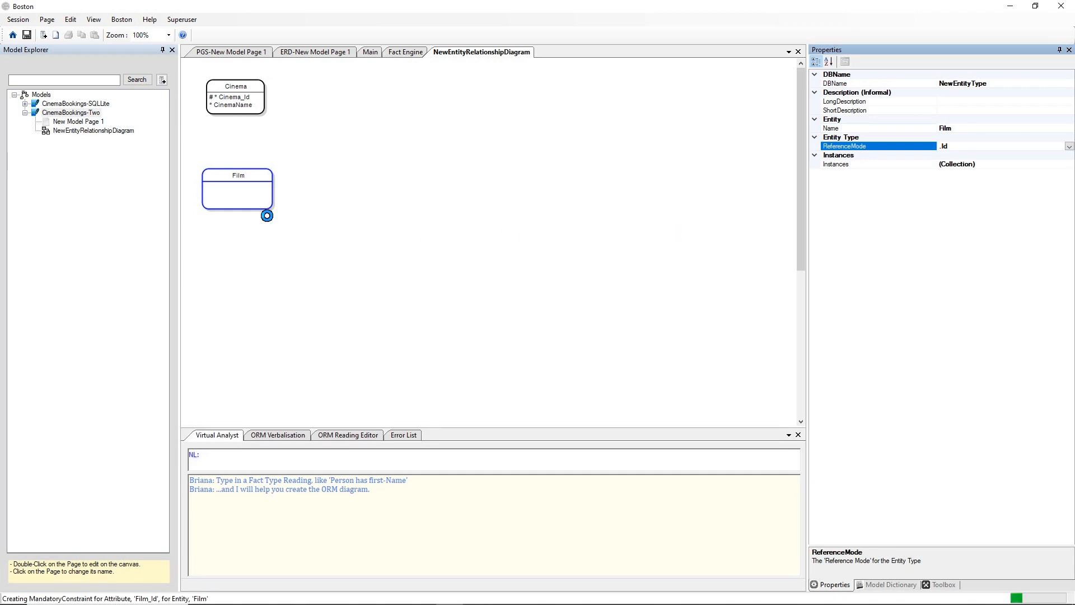
Add a mandatory attribute Name to the Film entity with data type TextFixedLength and length 200
left_click(235, 175)
right_click(236, 175)
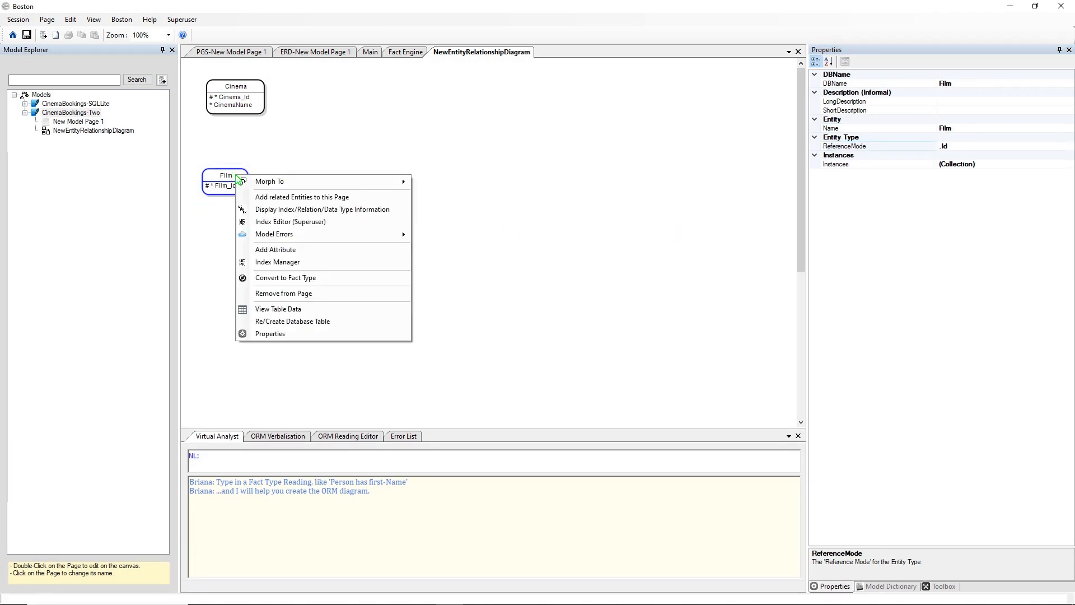
left_click(292, 253)
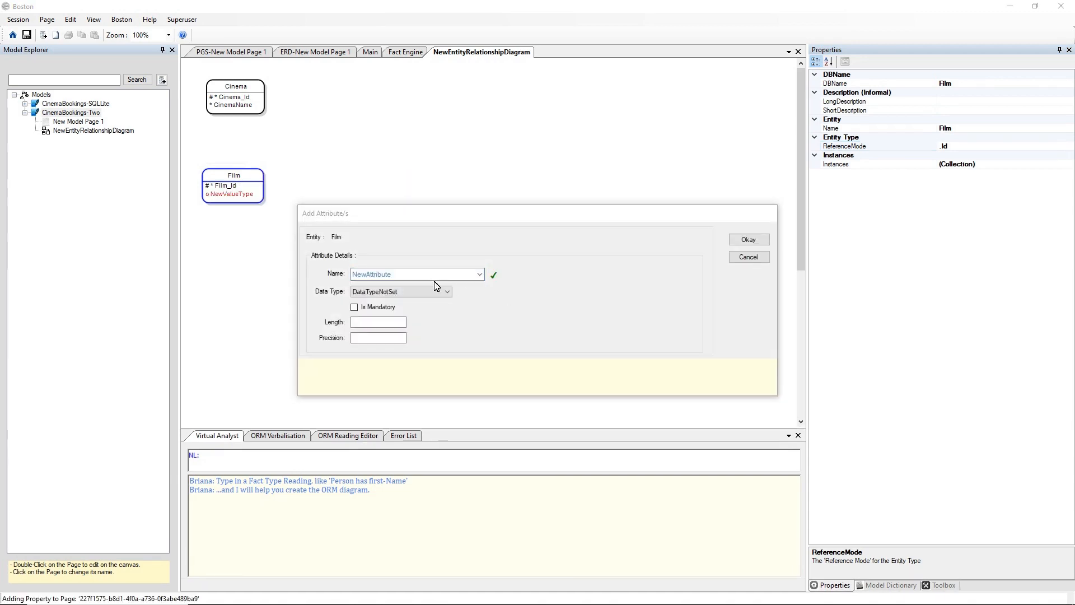
left_click(399, 274)
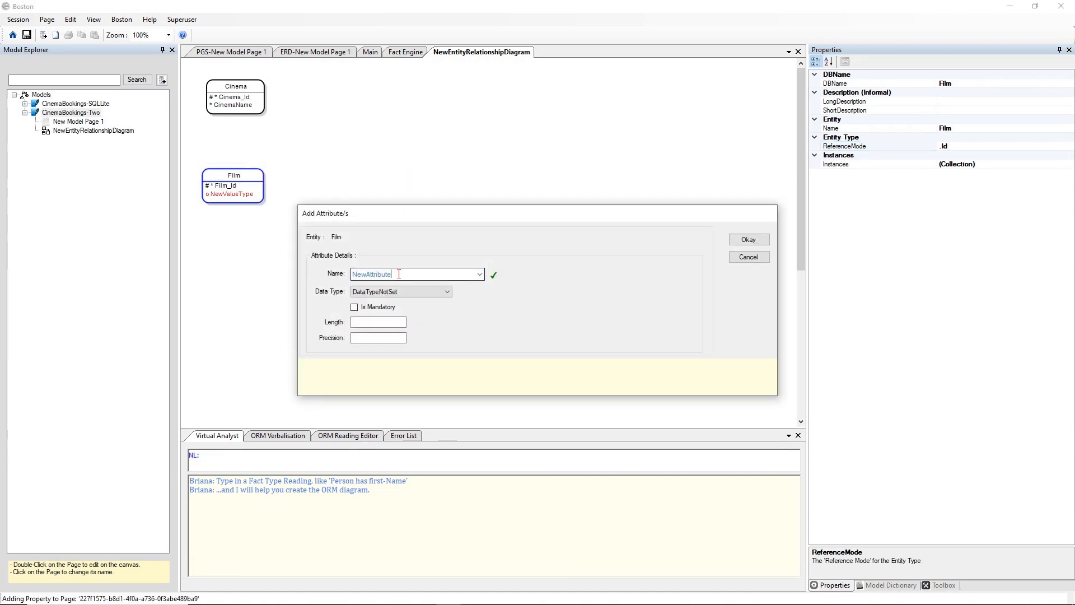
left_click_drag(399, 274, 339, 273)
type("N")
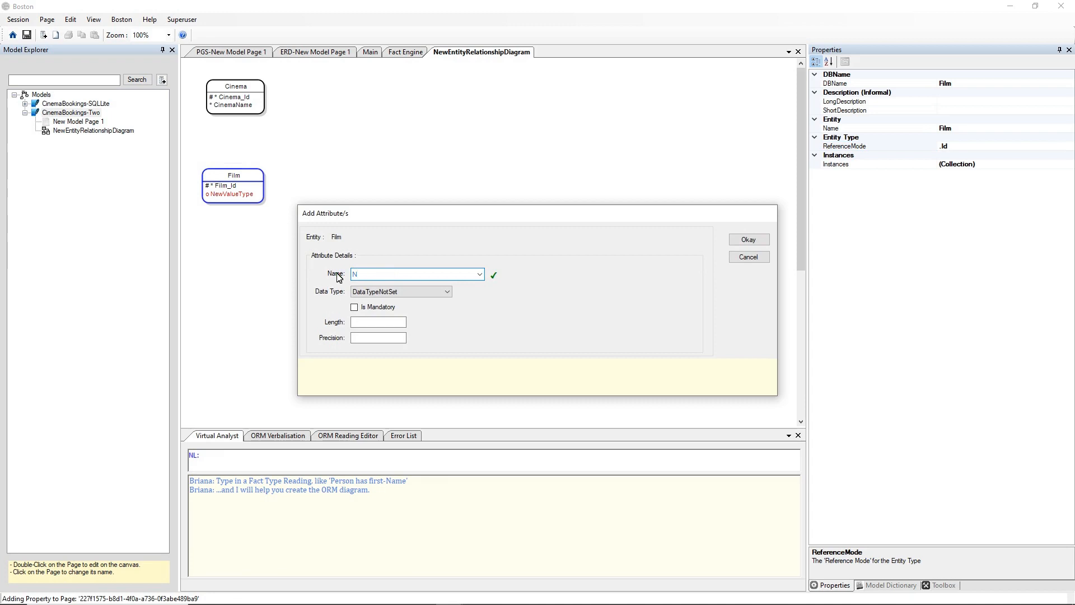
type("ame")
left_click(420, 291)
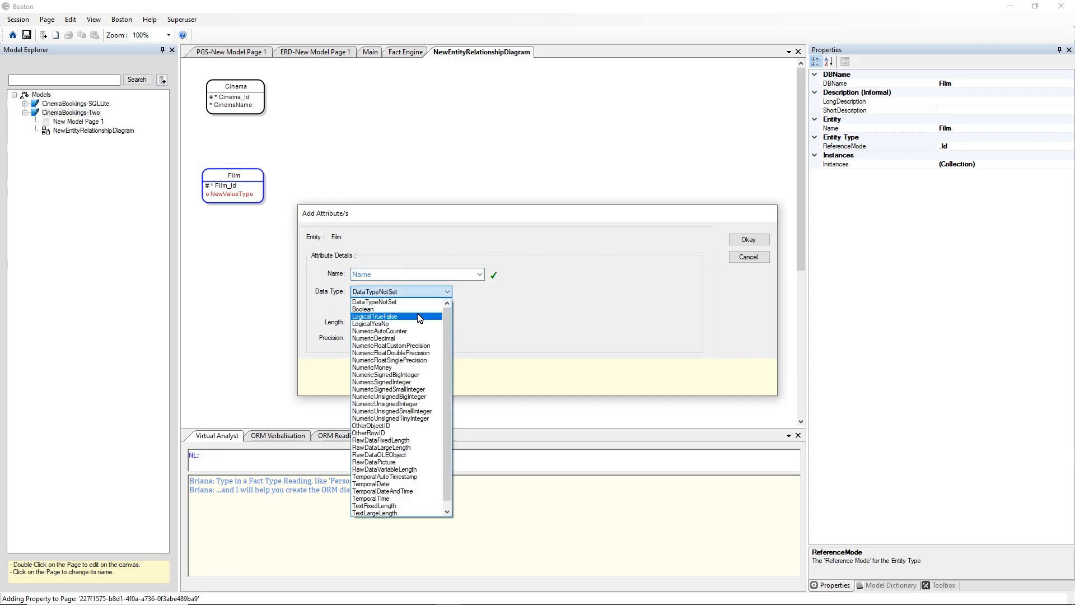
left_click(386, 507)
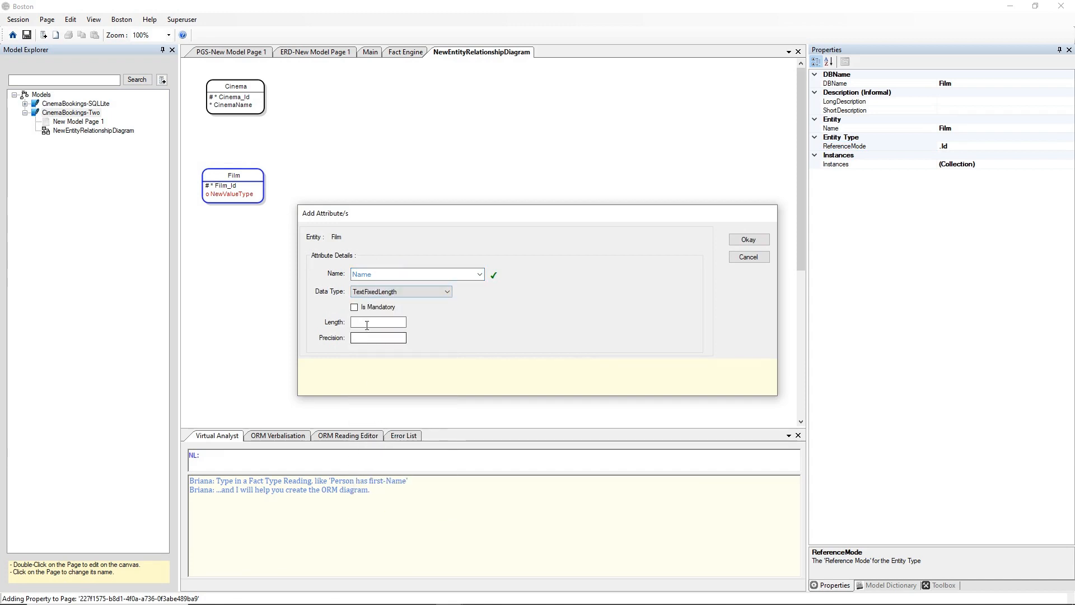
left_click(354, 307)
left_click(363, 323)
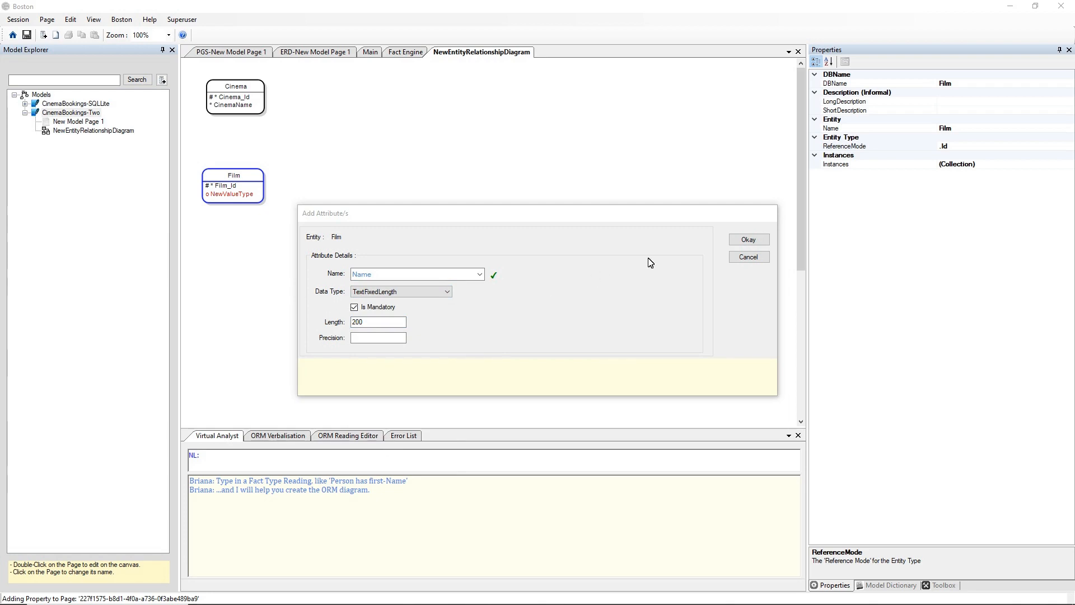
left_click(739, 242)
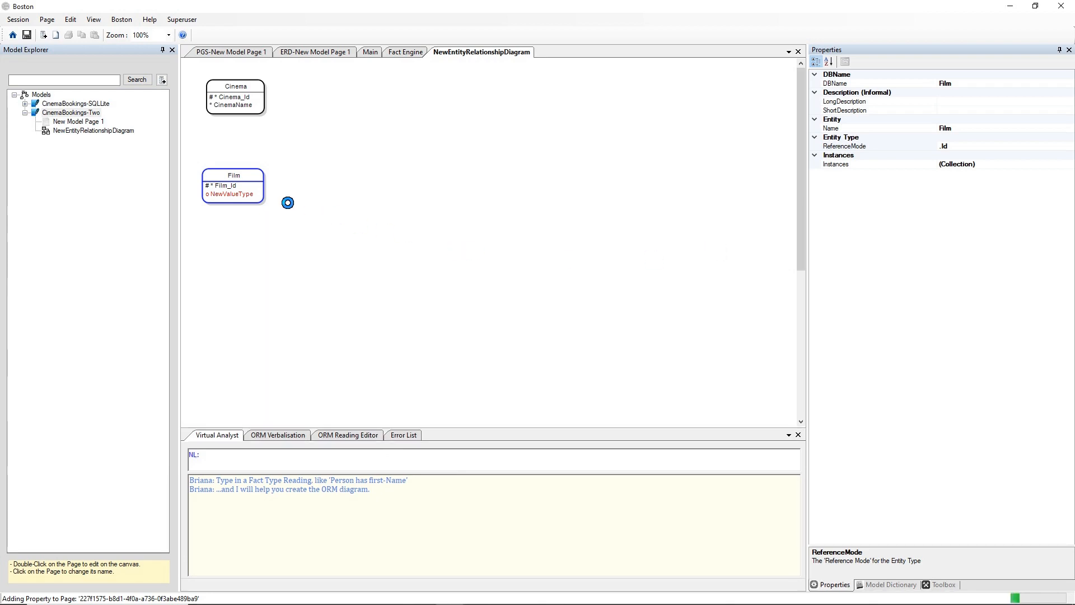
Add a unique constraint on the Name column of the Film entity and apply it
right_click(234, 178)
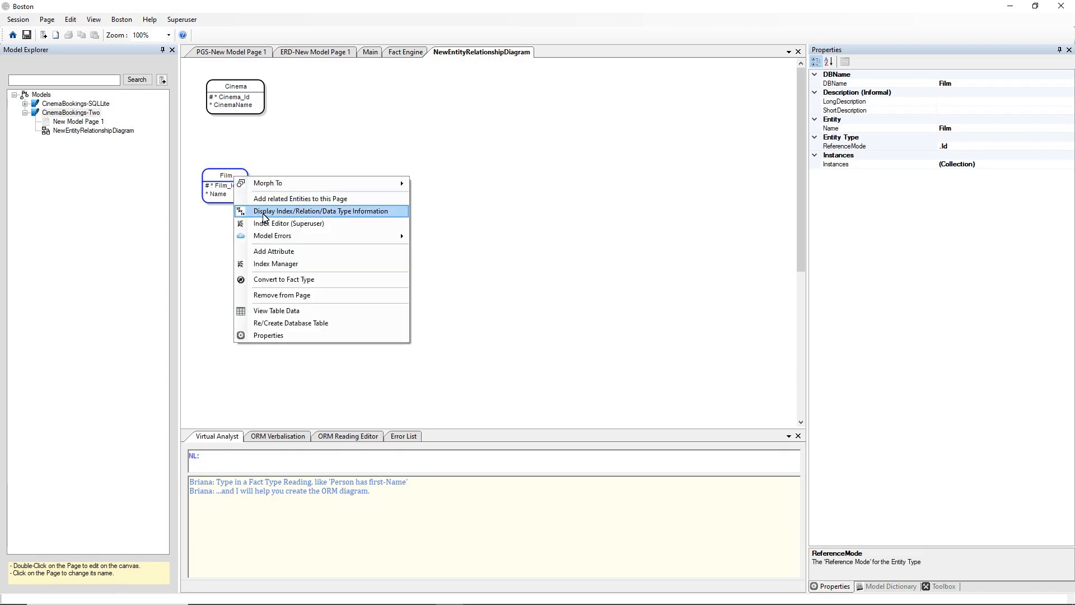
left_click(275, 266)
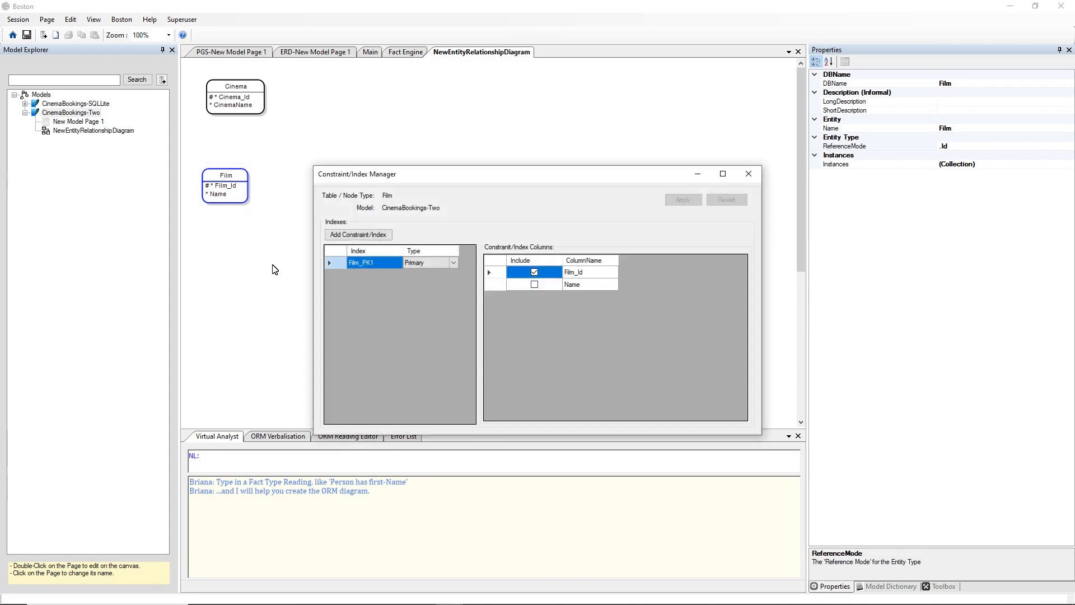
left_click(358, 235)
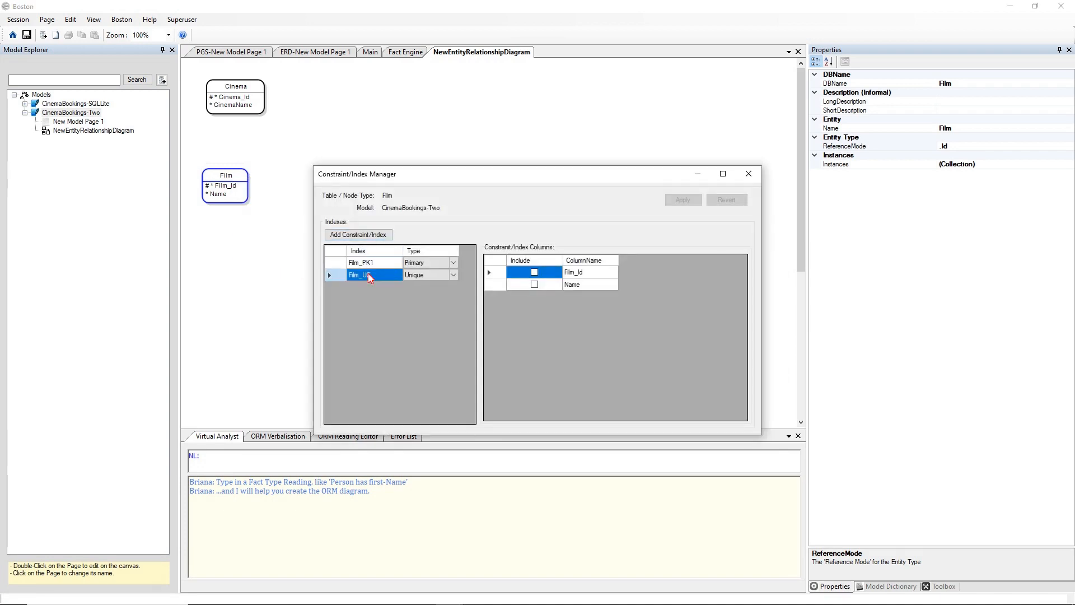
left_click(534, 284)
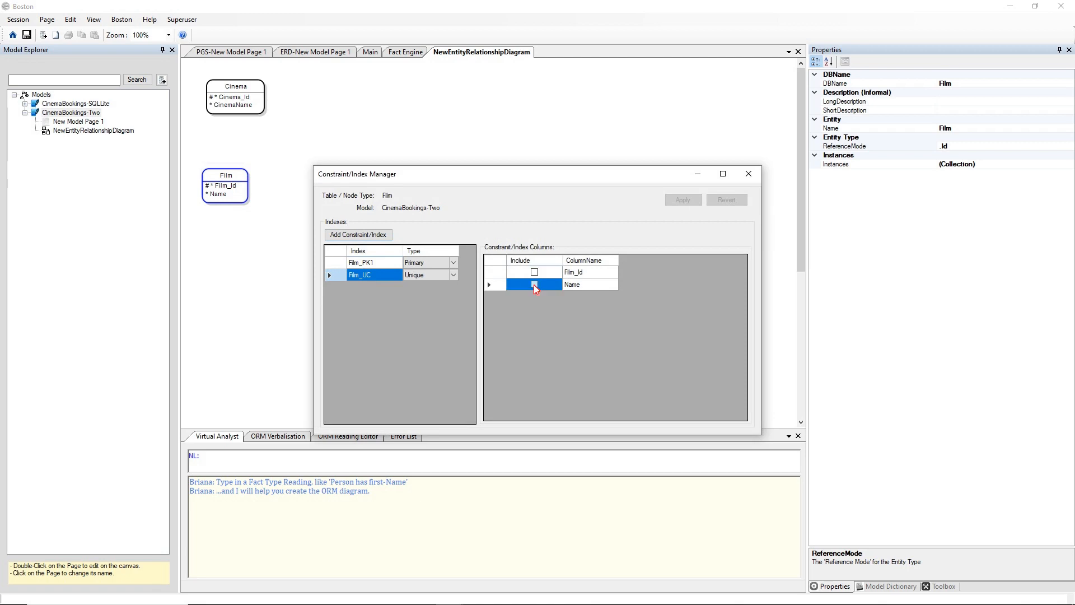
left_click(685, 200)
left_click(749, 178)
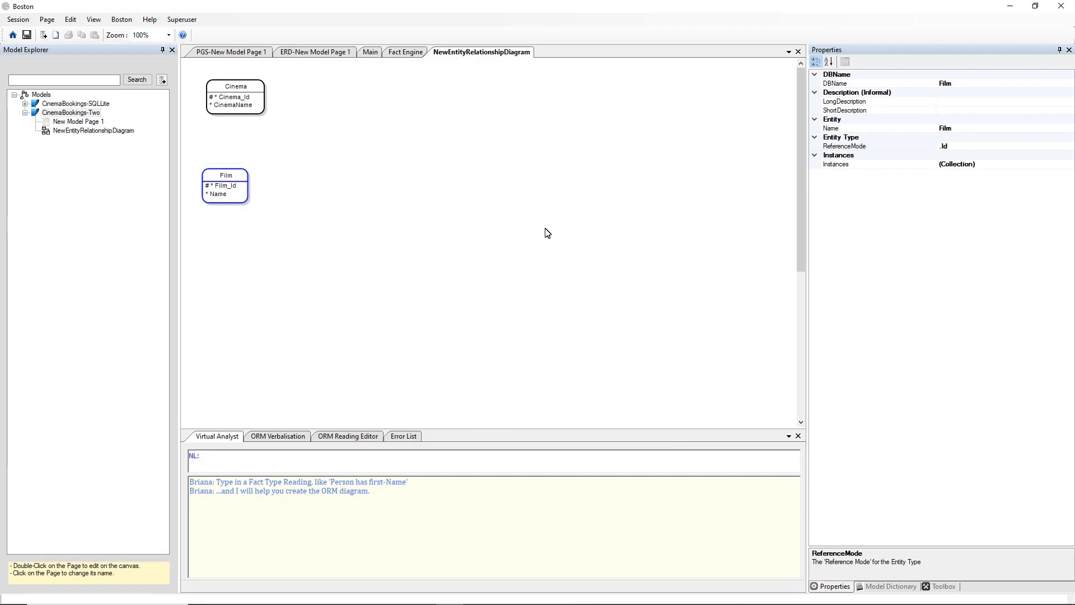
Replace the Fact Engine query with "WHICH Film" and run it
left_click(403, 53)
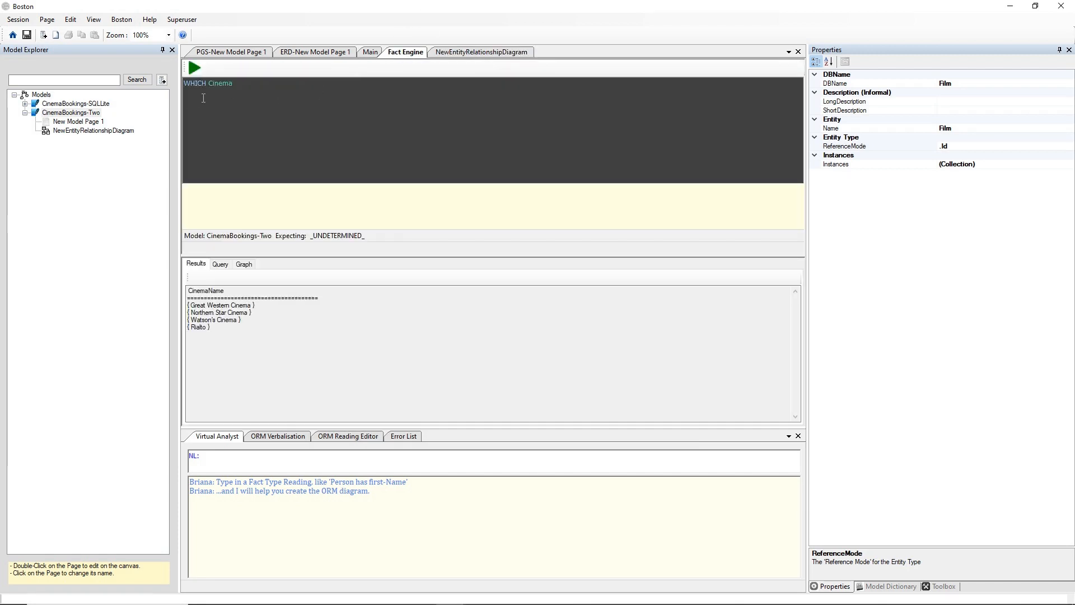
left_click_drag(208, 81, 242, 83)
type("f")
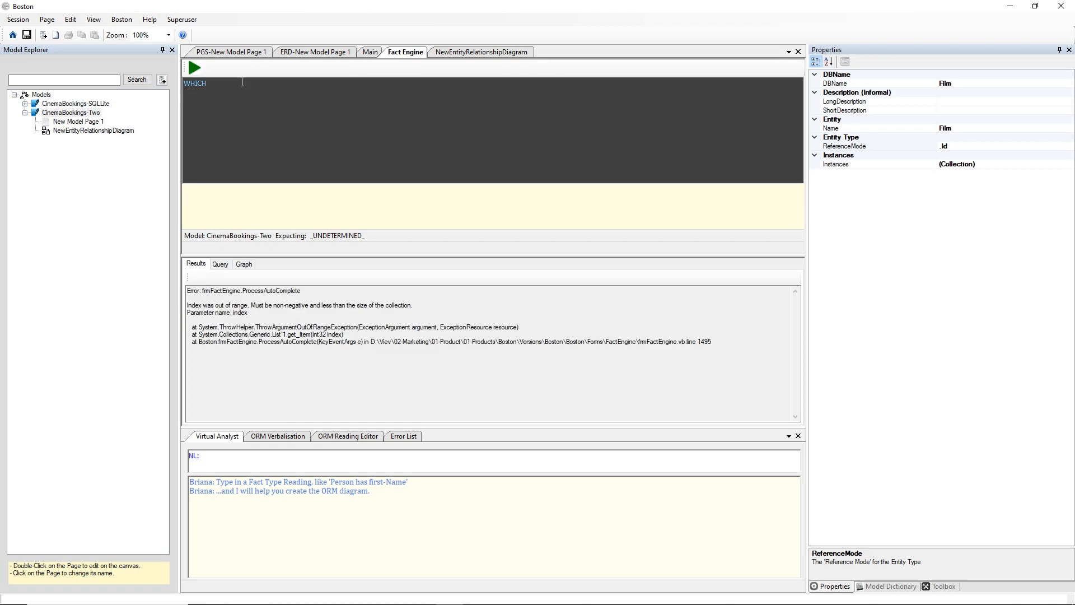
type("Film")
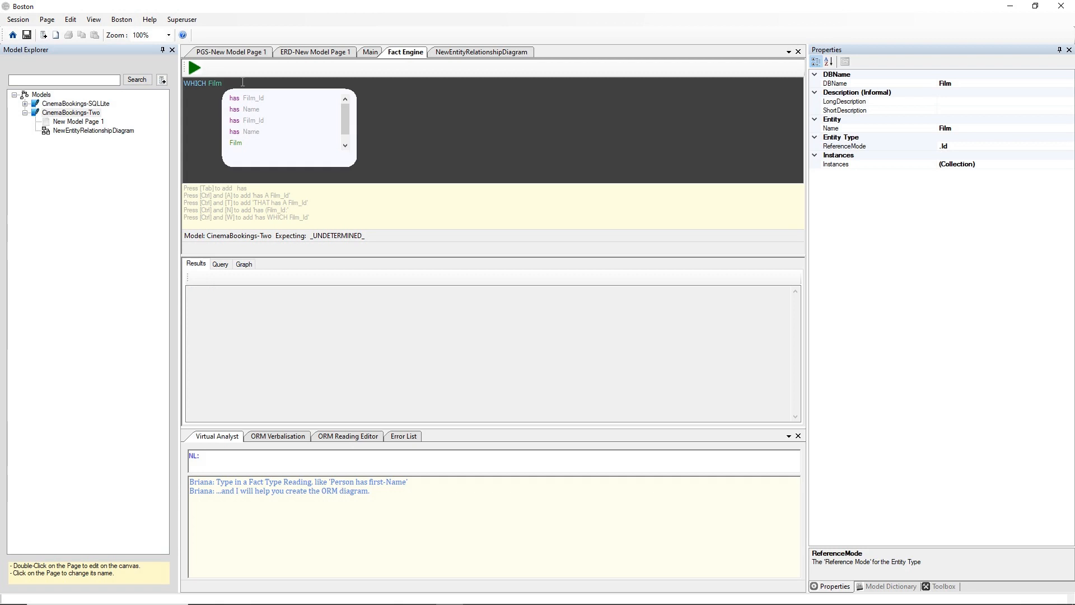
key("F5")
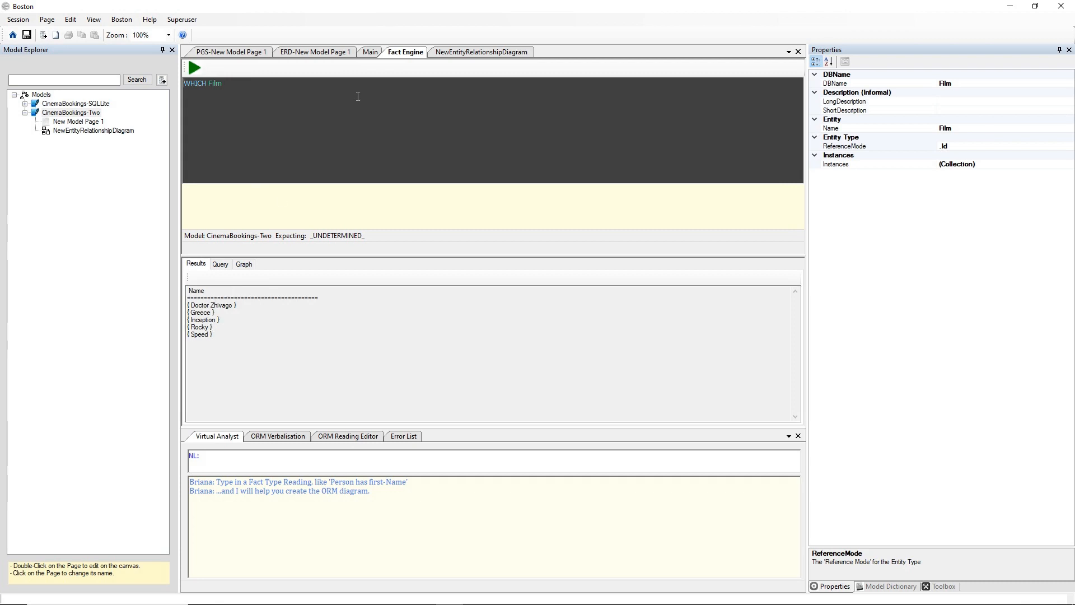
Return to the NewEntityRelationshipDiagram page, add a new entity and place it beside the Cinema entity
left_click(457, 53)
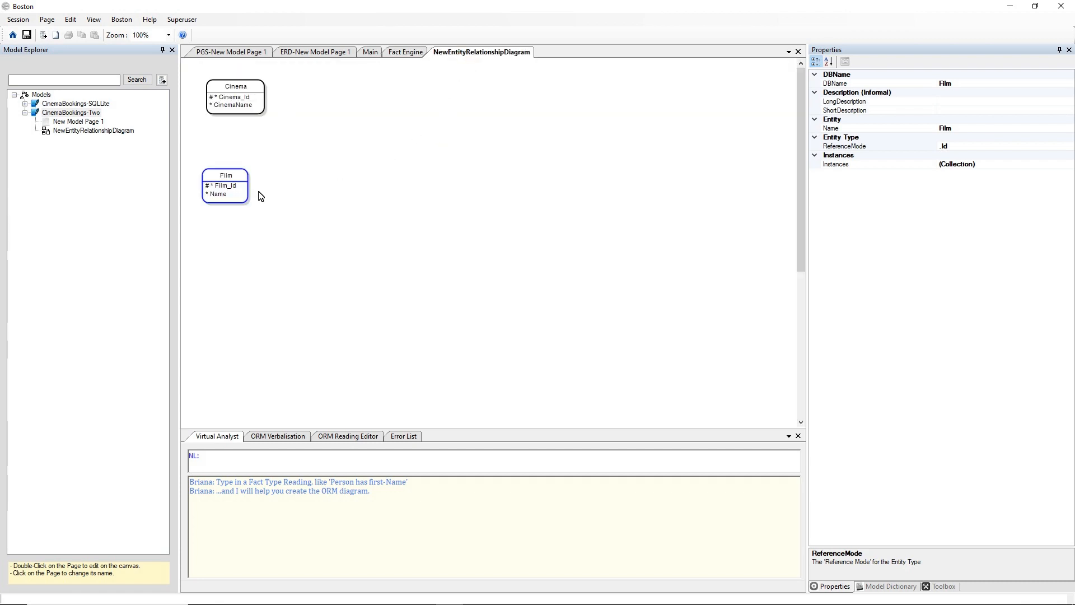
right_click(493, 166)
mouse_move(522, 174)
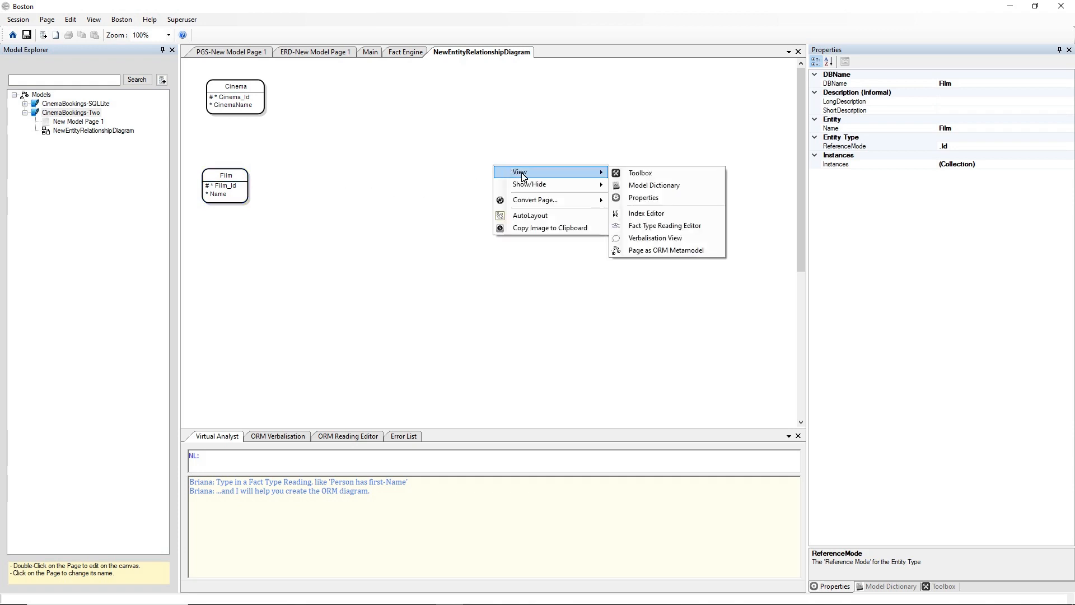
left_click(620, 174)
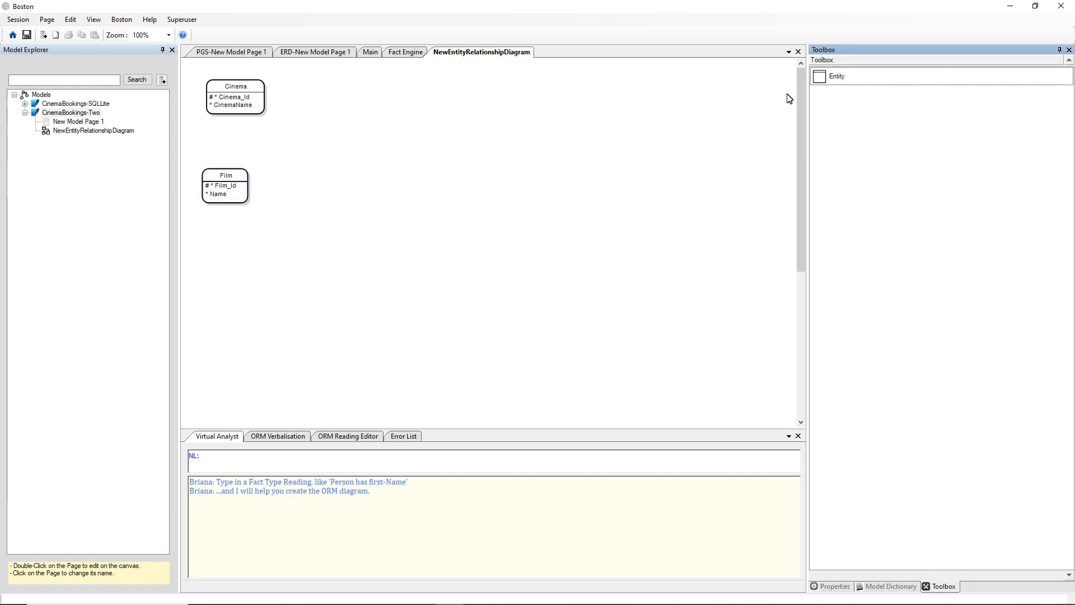
left_click_drag(817, 79, 485, 144)
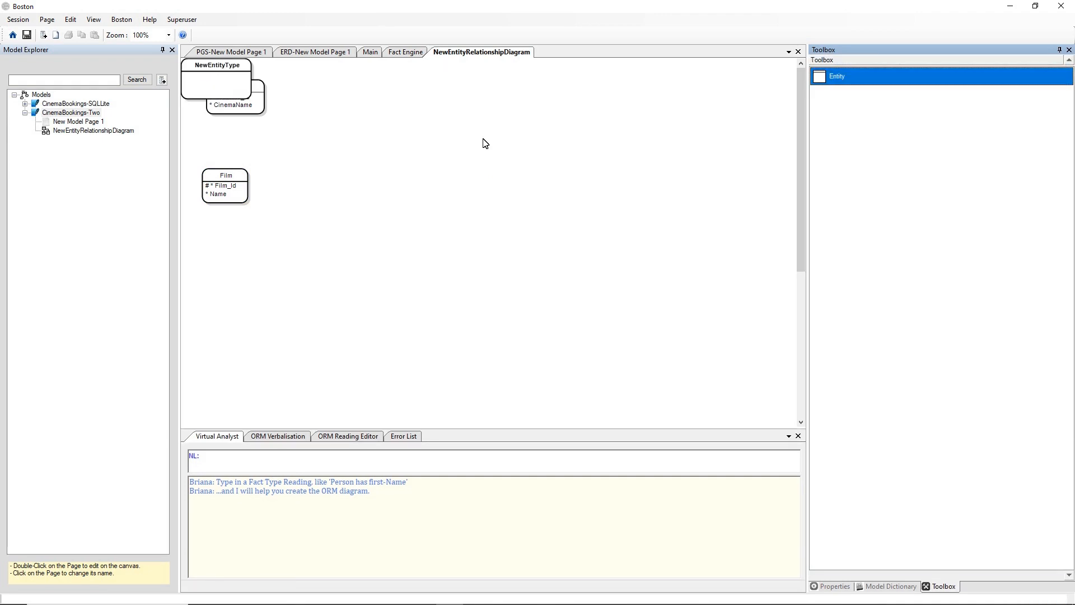
left_click(230, 83)
left_click_drag(230, 83, 420, 111)
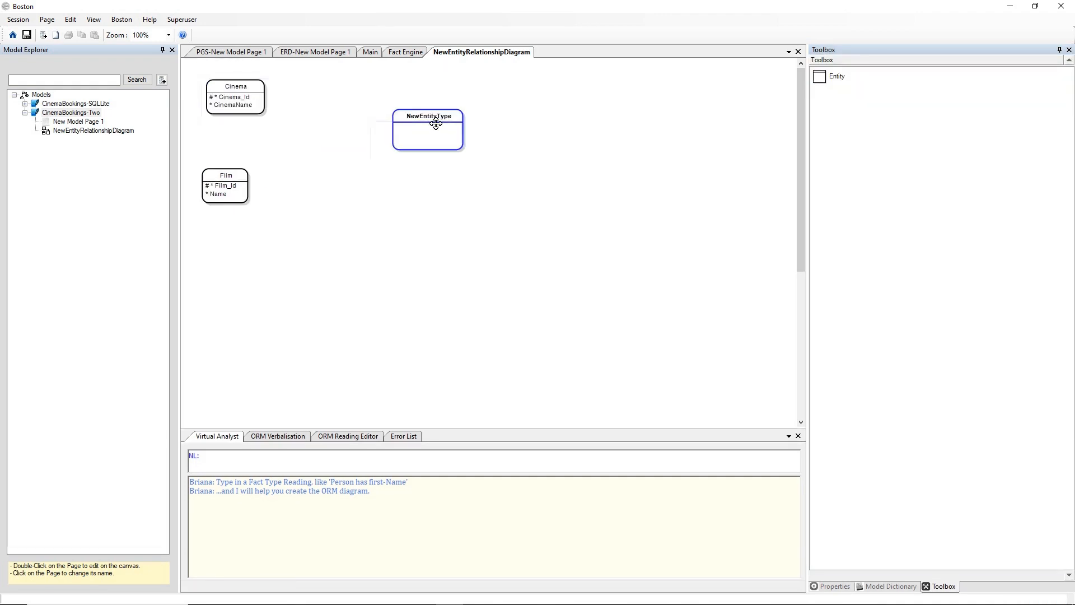
Name the new entity beside Cinema Row
right_click(429, 112)
left_click(458, 274)
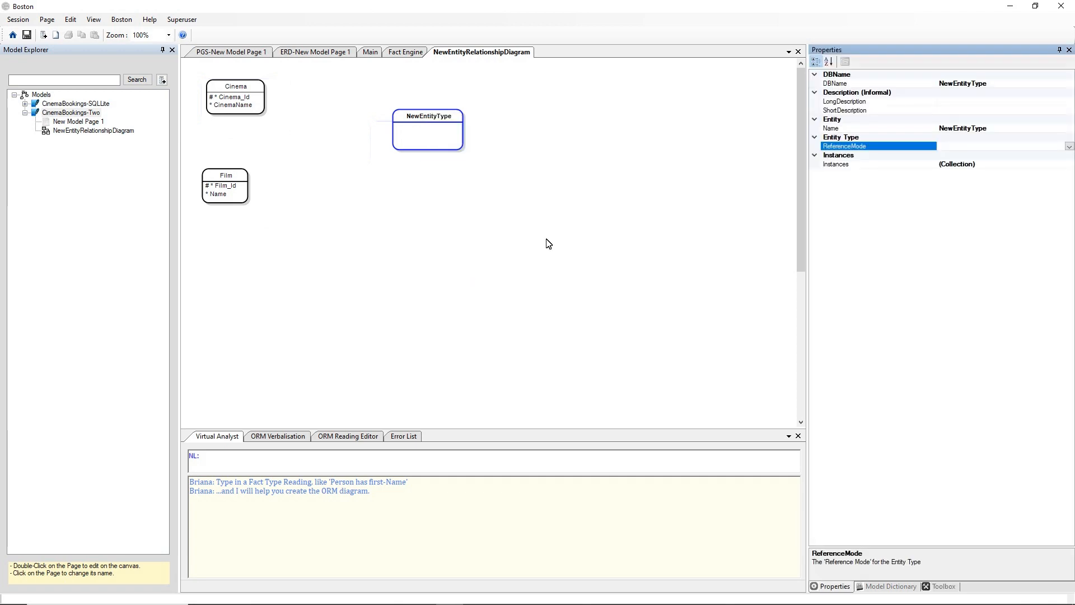
left_click(899, 128)
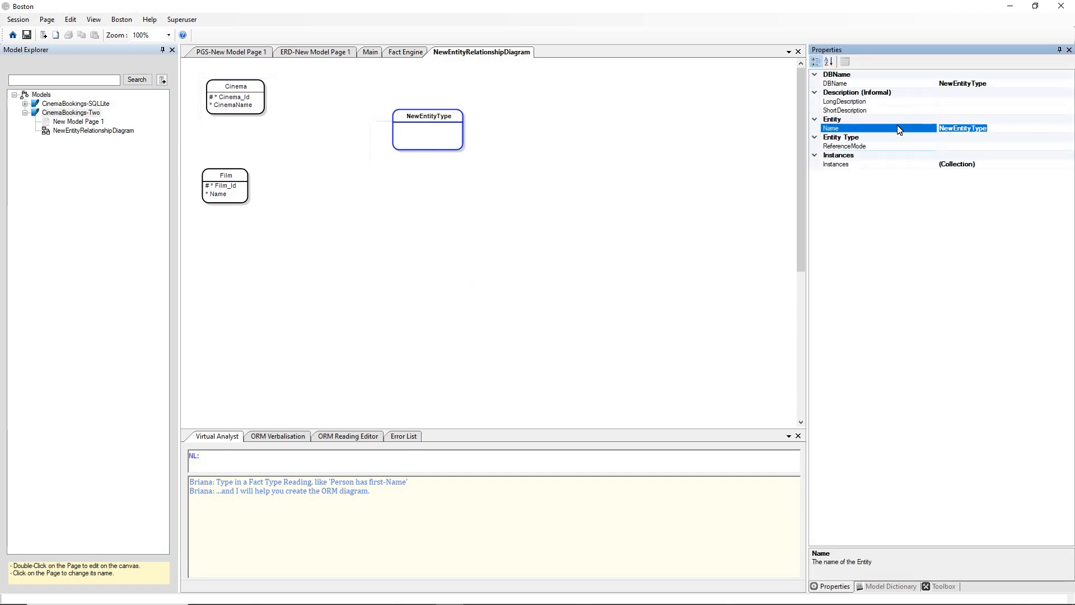
type("Row")
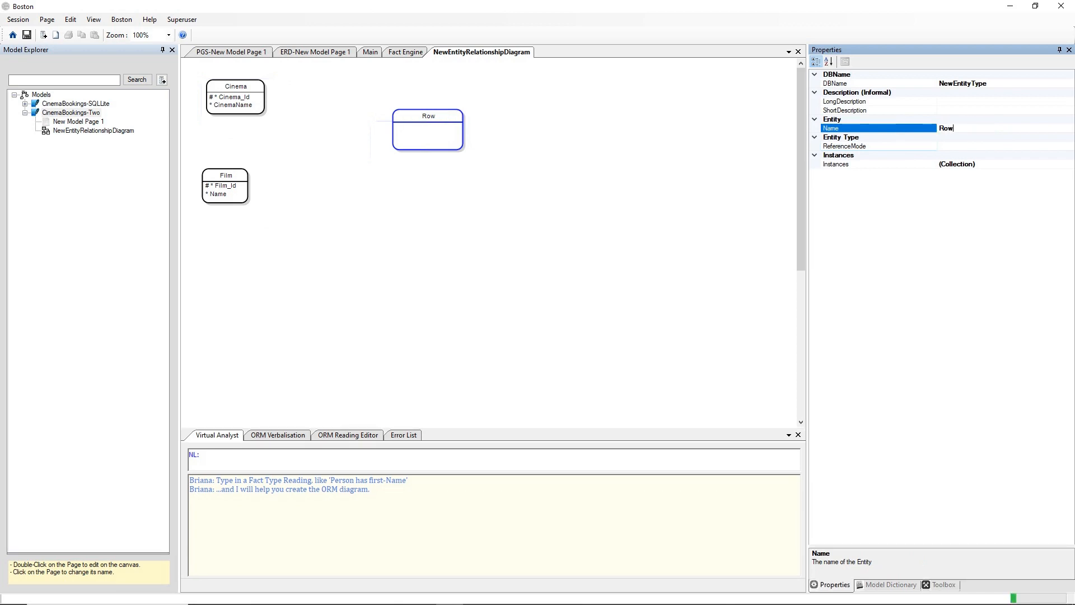
key("Return")
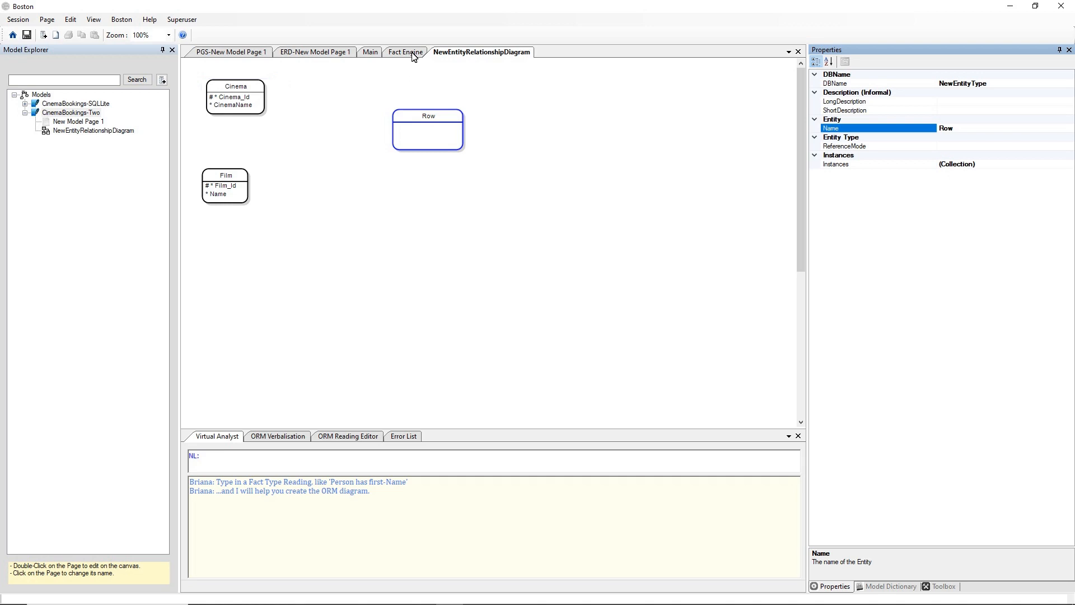
Add another new entity to the diagram and place it below the Row entity
left_click(692, 132)
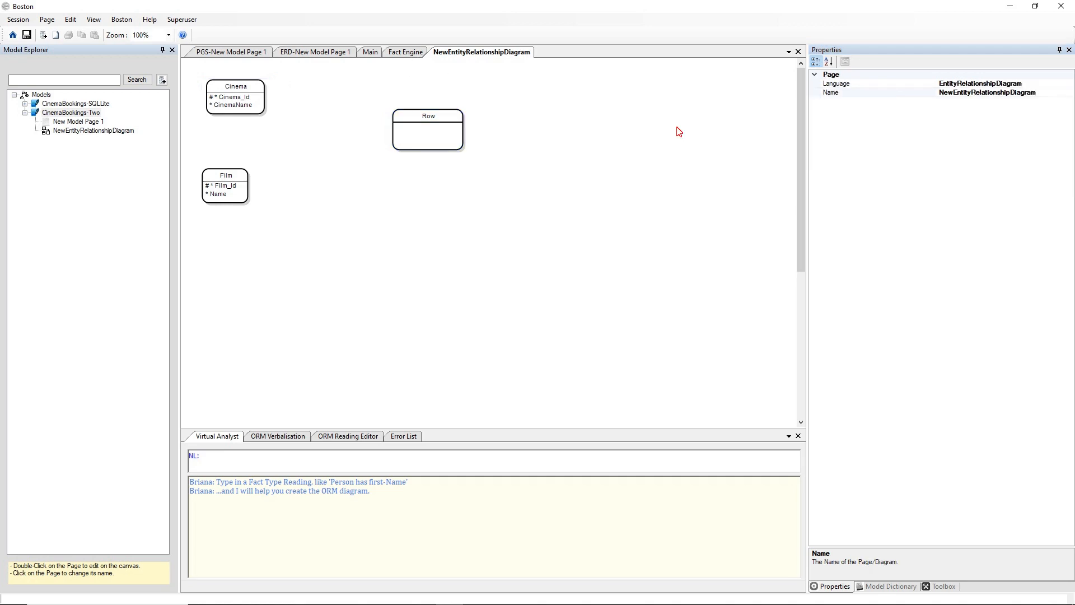
right_click(677, 128)
mouse_move(703, 137)
left_click(829, 133)
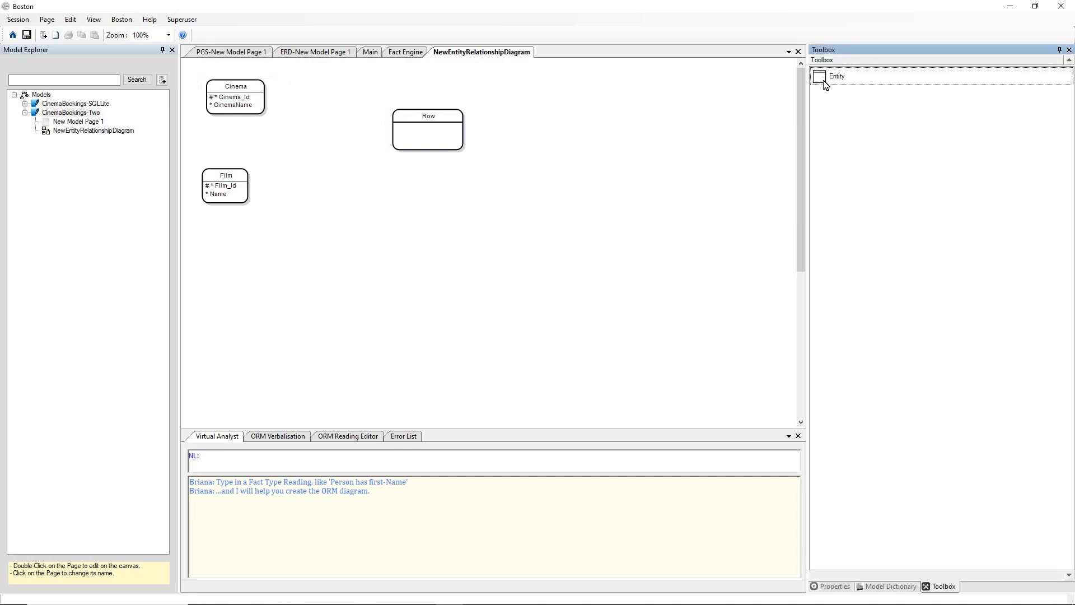
left_click_drag(825, 77, 528, 218)
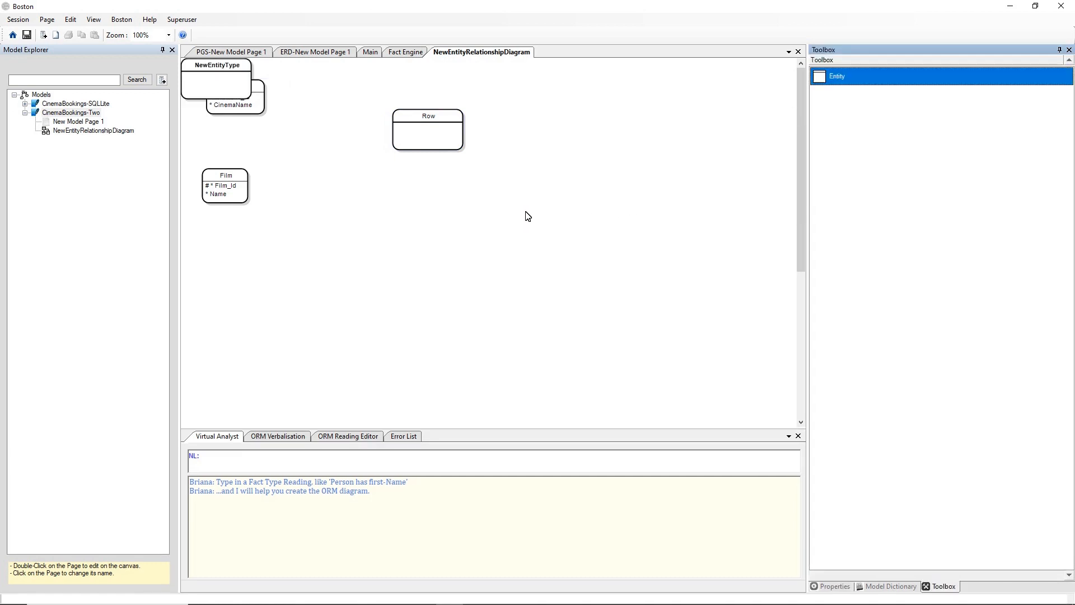
left_click(230, 87)
left_click_drag(234, 96, 504, 213)
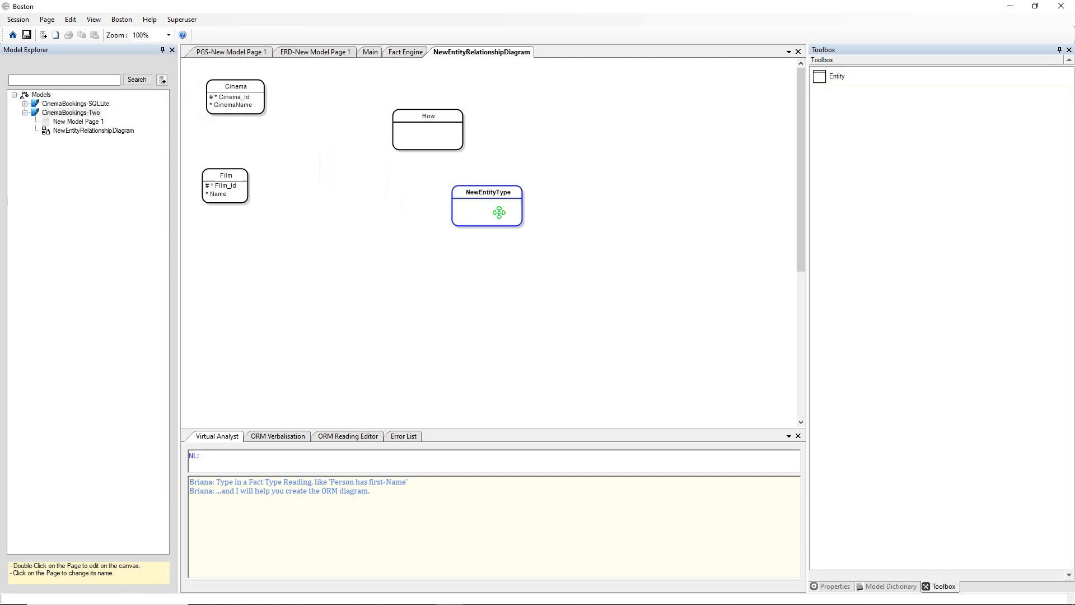
Name the new entity below Row Seat
right_click(501, 196)
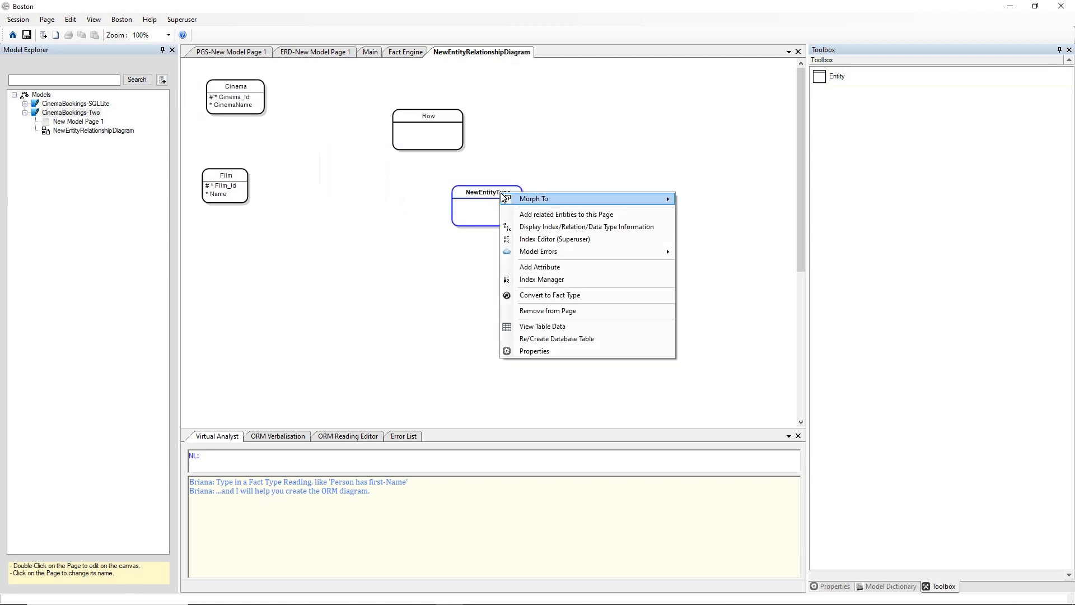
left_click(526, 352)
double_click(977, 128)
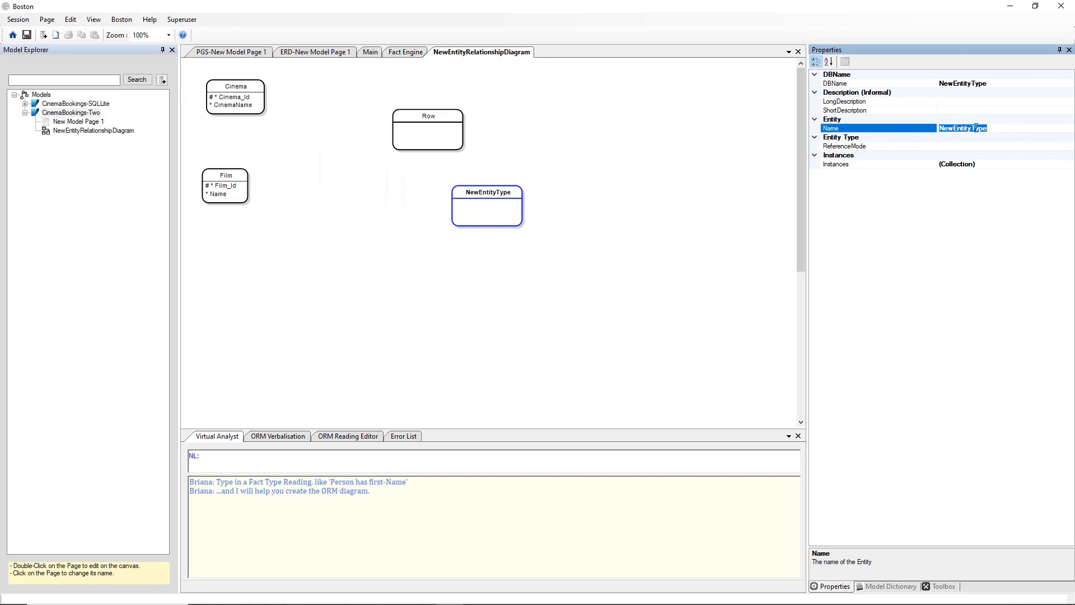
type("Seat")
key("Return")
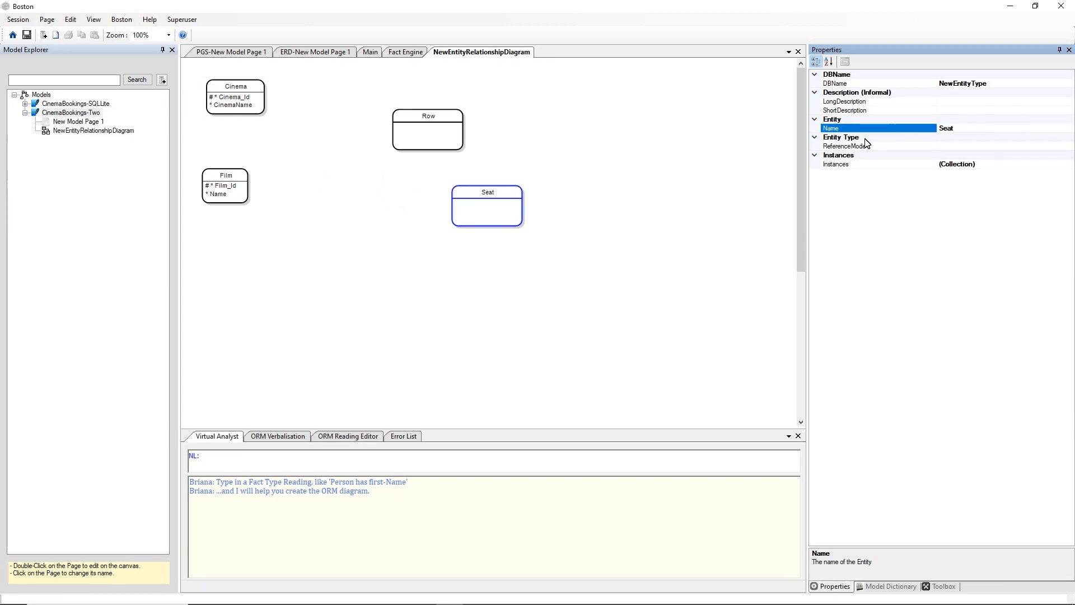
Add another new entity to the diagram and place it to the right of the Seat entity
left_click(554, 163)
right_click(556, 163)
mouse_move(610, 165)
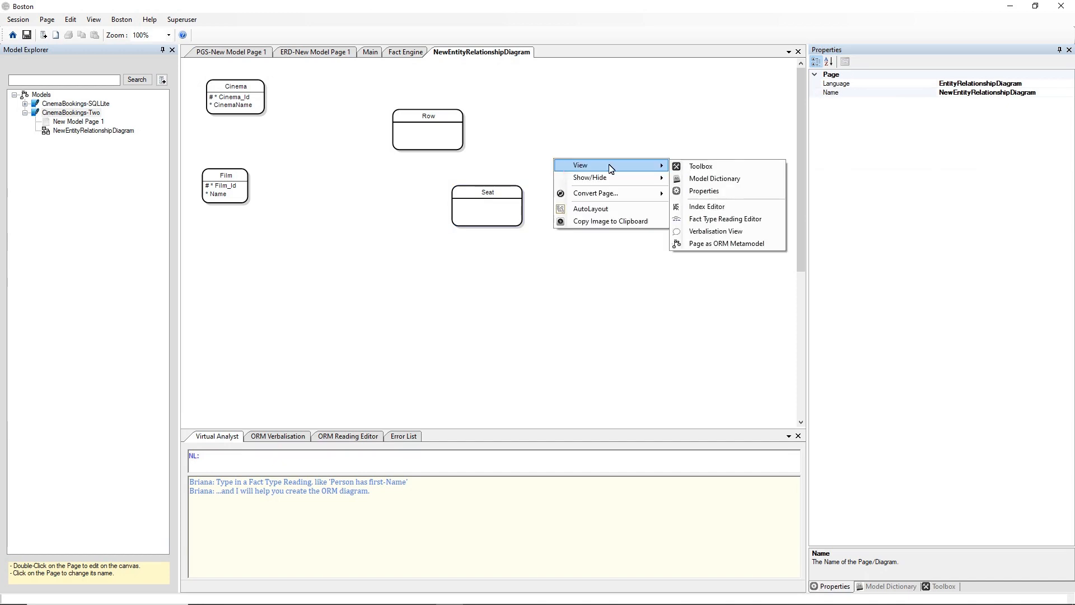
left_click(695, 163)
left_click_drag(819, 77, 288, 101)
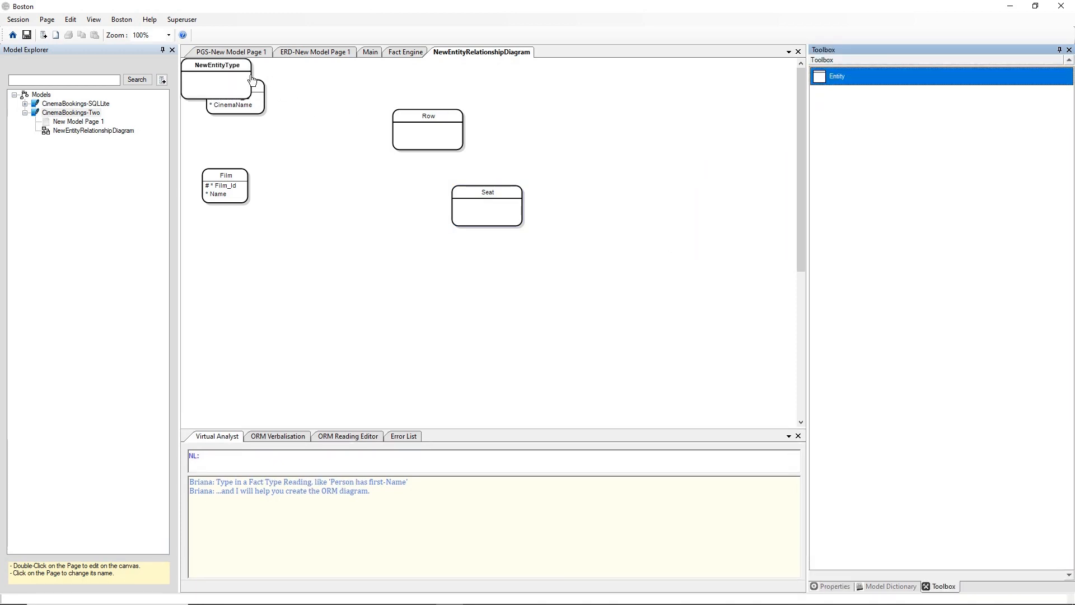
left_click(219, 90)
left_click_drag(218, 89, 628, 209)
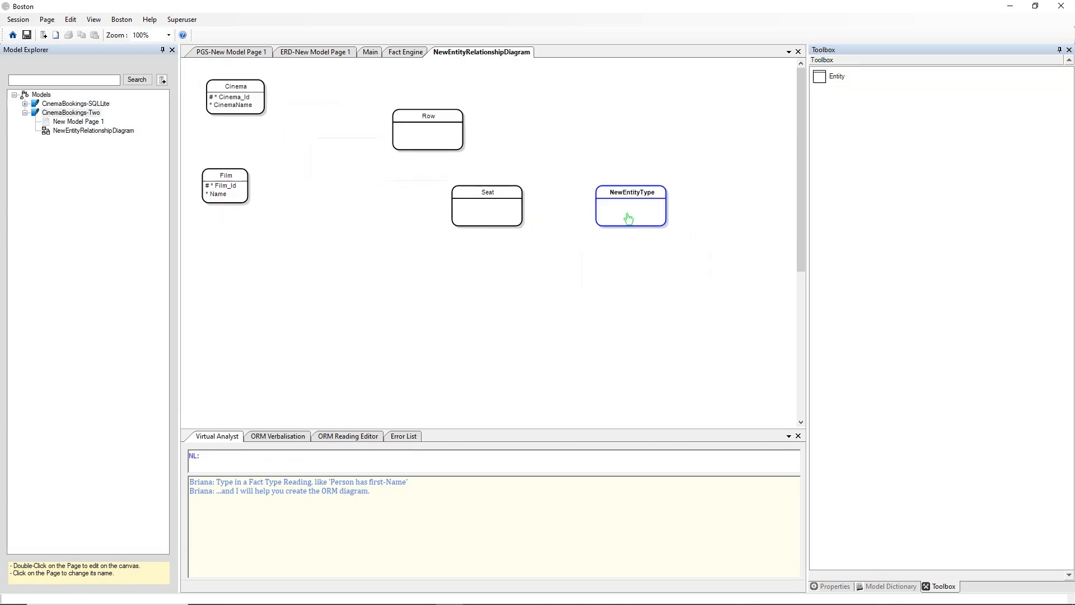
Name the new entity beside Seat Section and set its reference mode to .Name
right_click(623, 189)
left_click(675, 356)
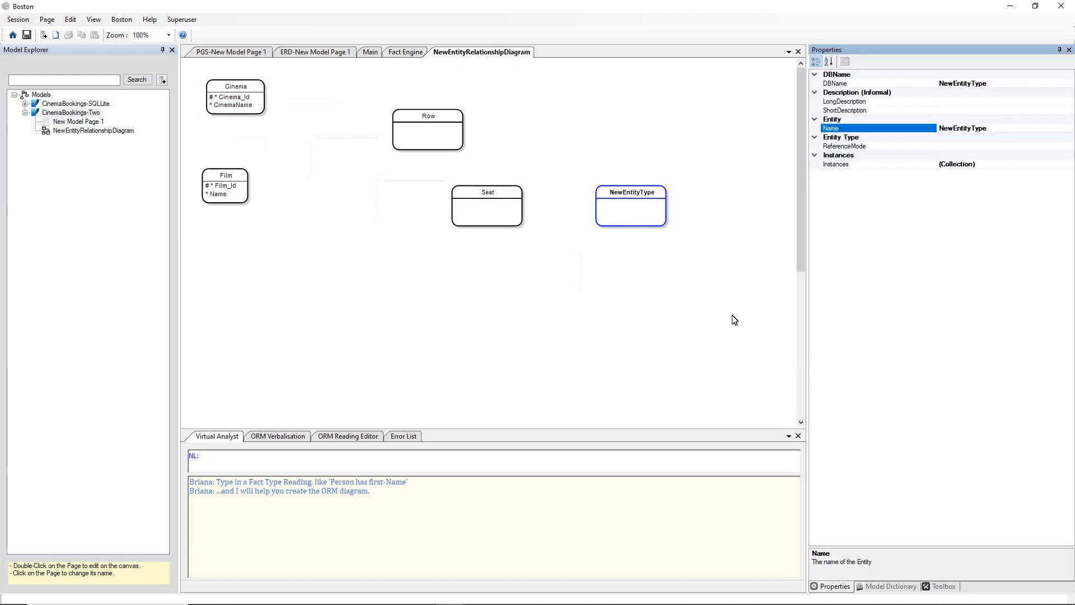
left_click(880, 130)
type("Section")
key("Return")
left_click(932, 145)
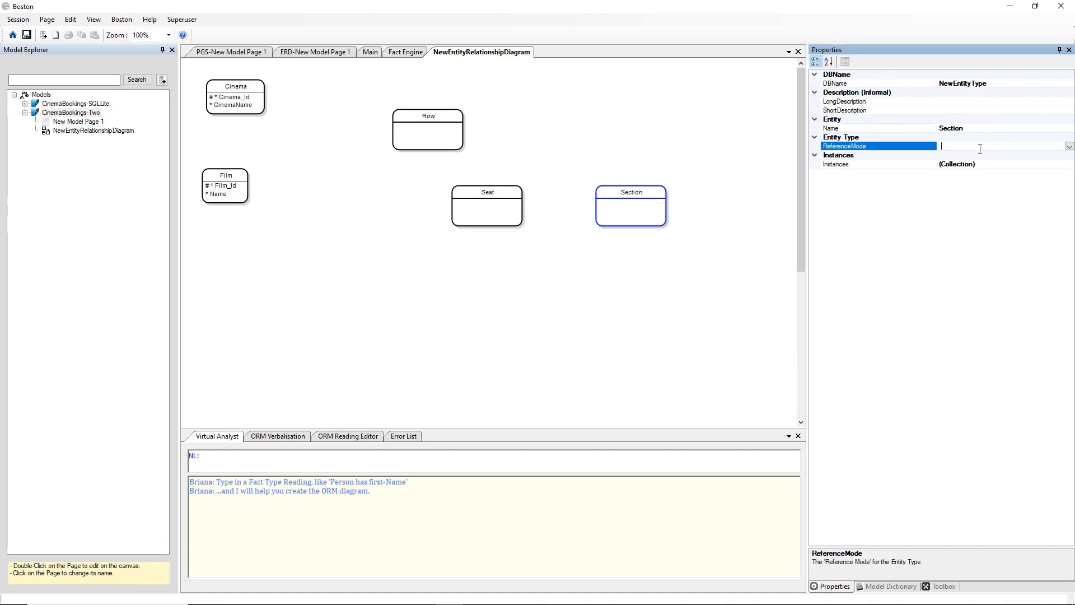
left_click(1069, 146)
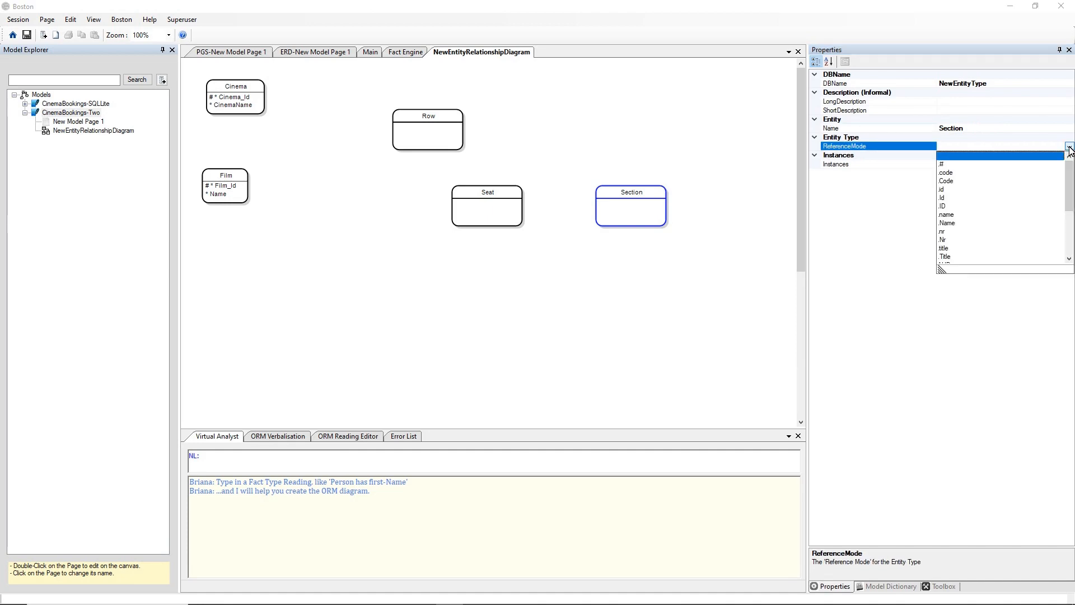
left_click(959, 224)
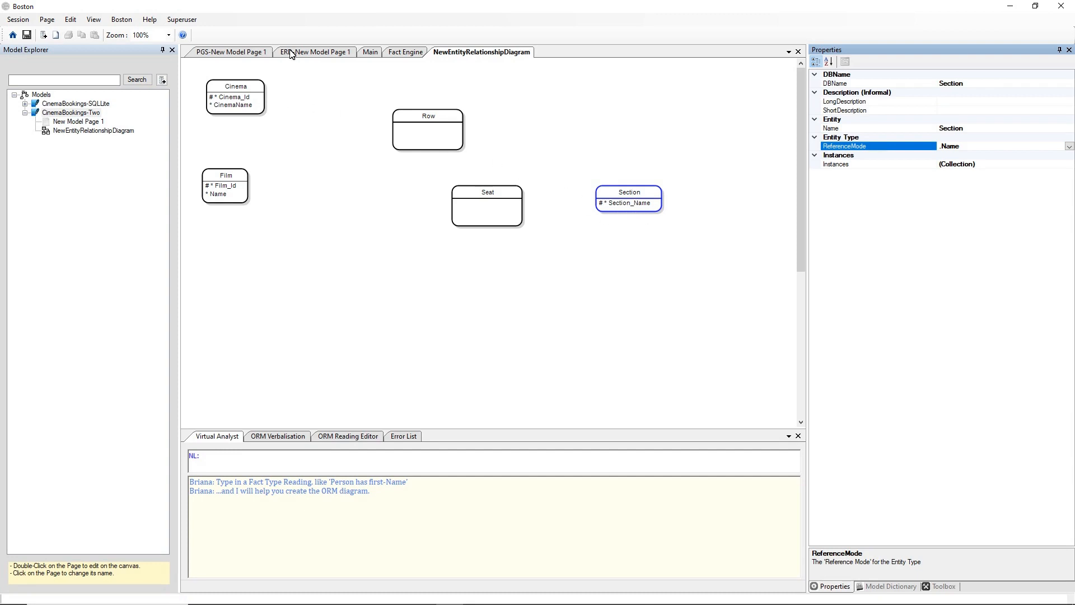
Replace the Fact Engine query with "WHICH Section" and run it
left_click(405, 52)
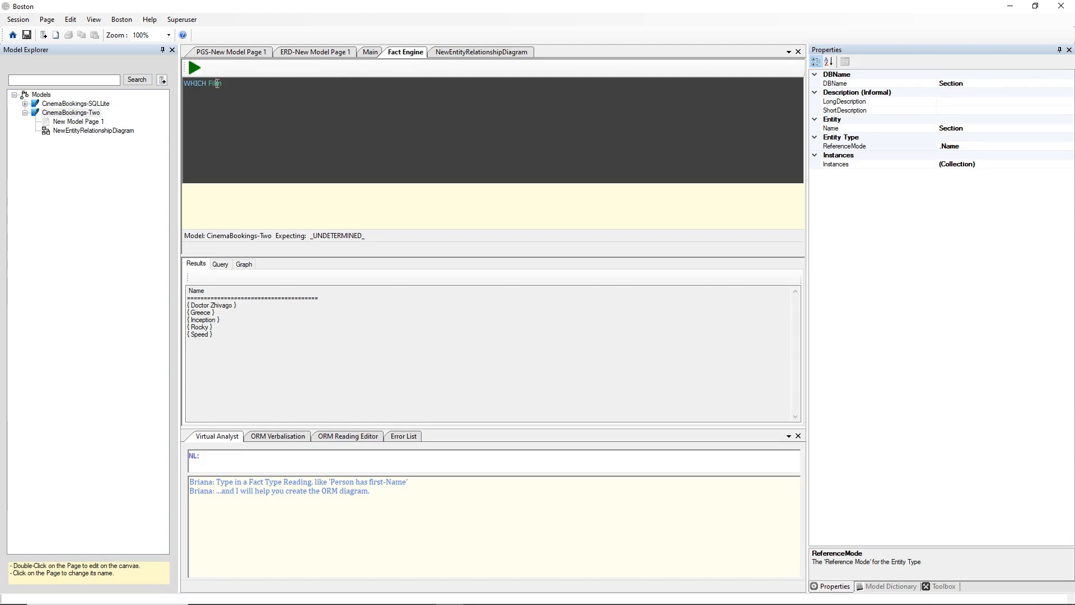
double_click(217, 83)
type("Se")
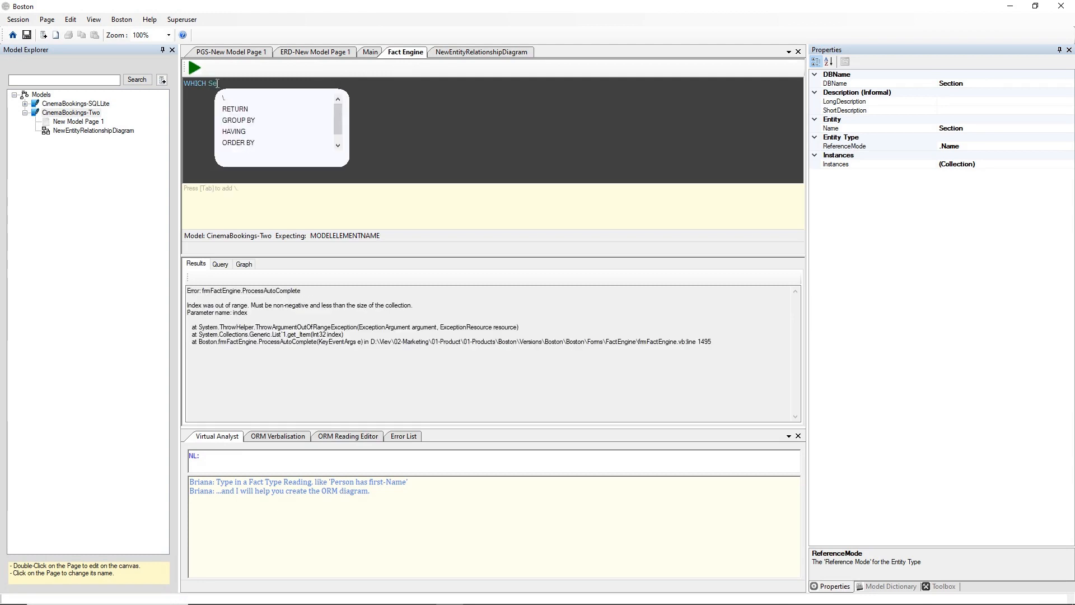
type("ction")
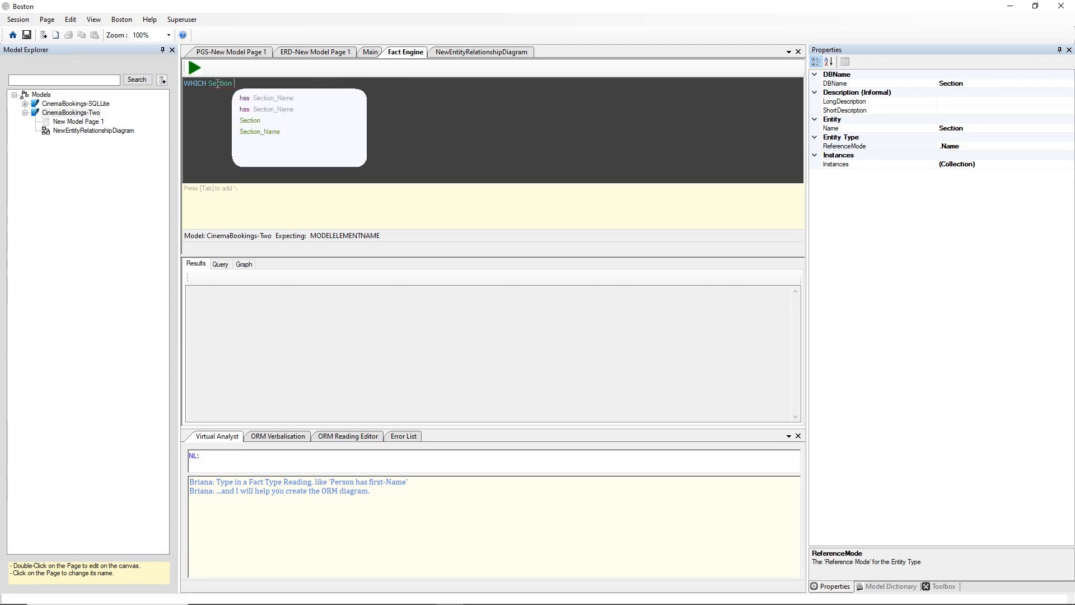
key("F5")
left_click(189, 309)
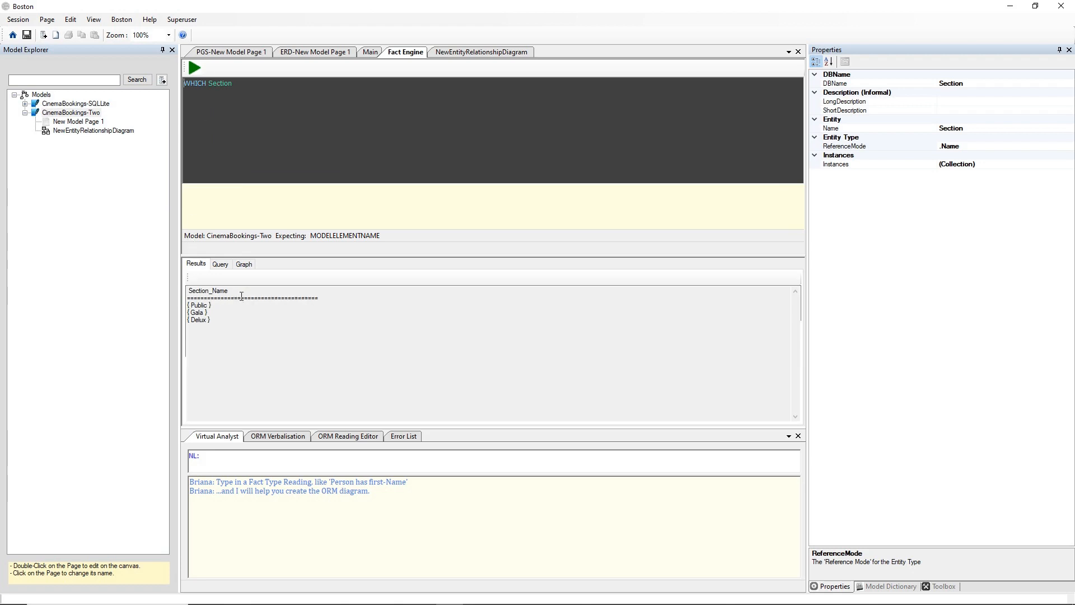
Return to the NewEntityRelationshipDiagram page and create a relationship from the Row entity to the Cinema entity
left_click(489, 53)
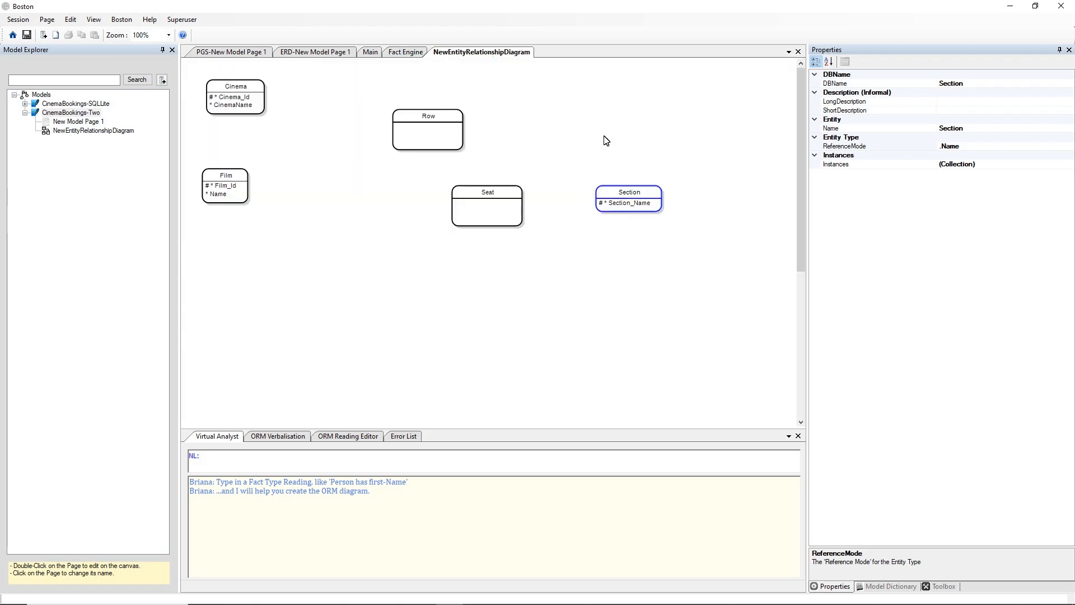
left_click(546, 129)
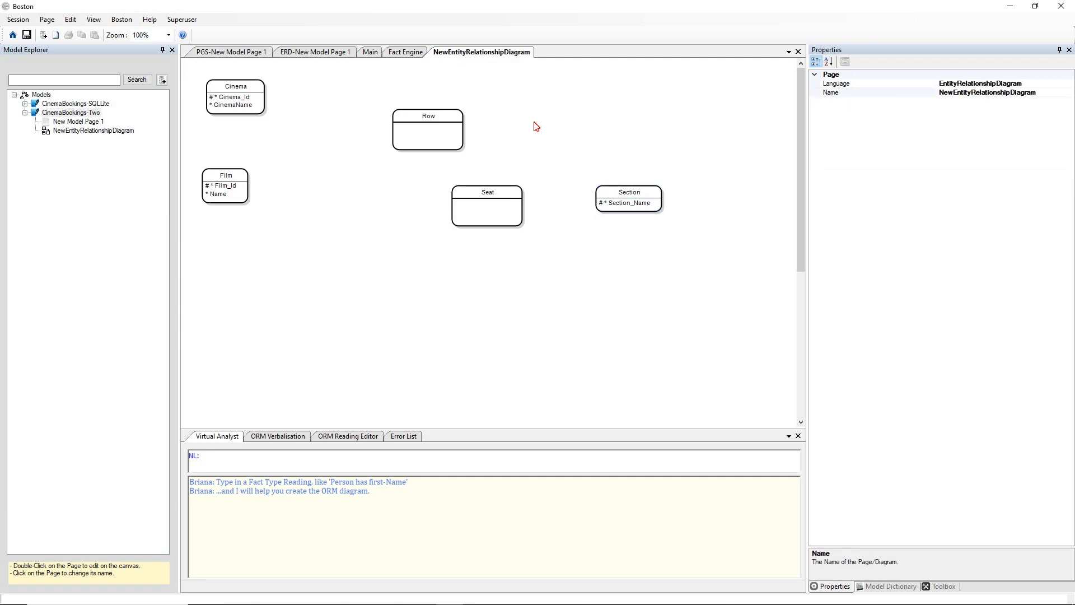
left_click(398, 131)
left_click_drag(397, 131, 261, 102)
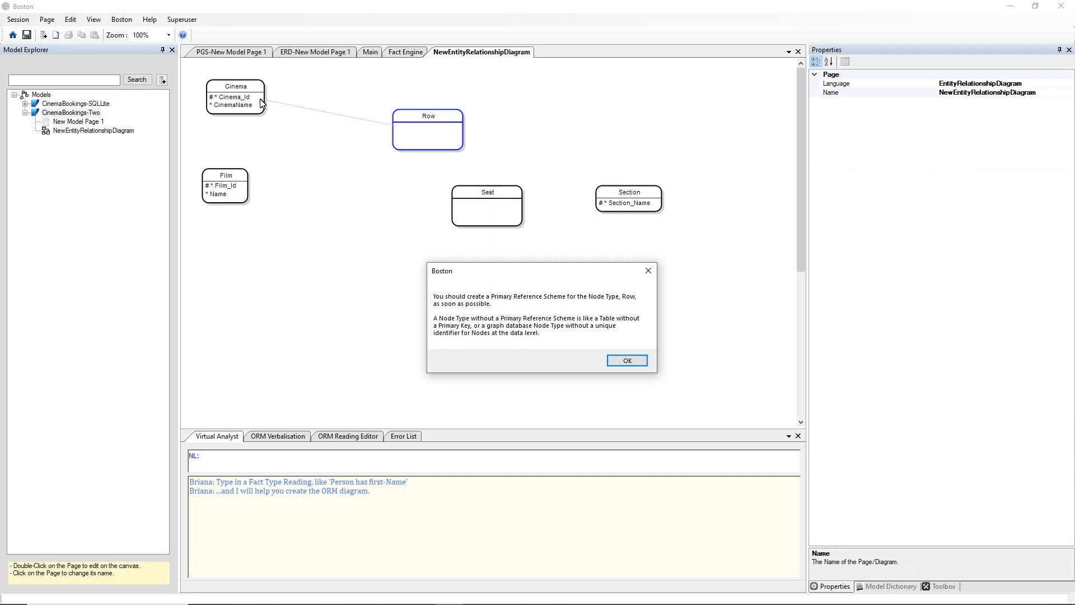
key("Return")
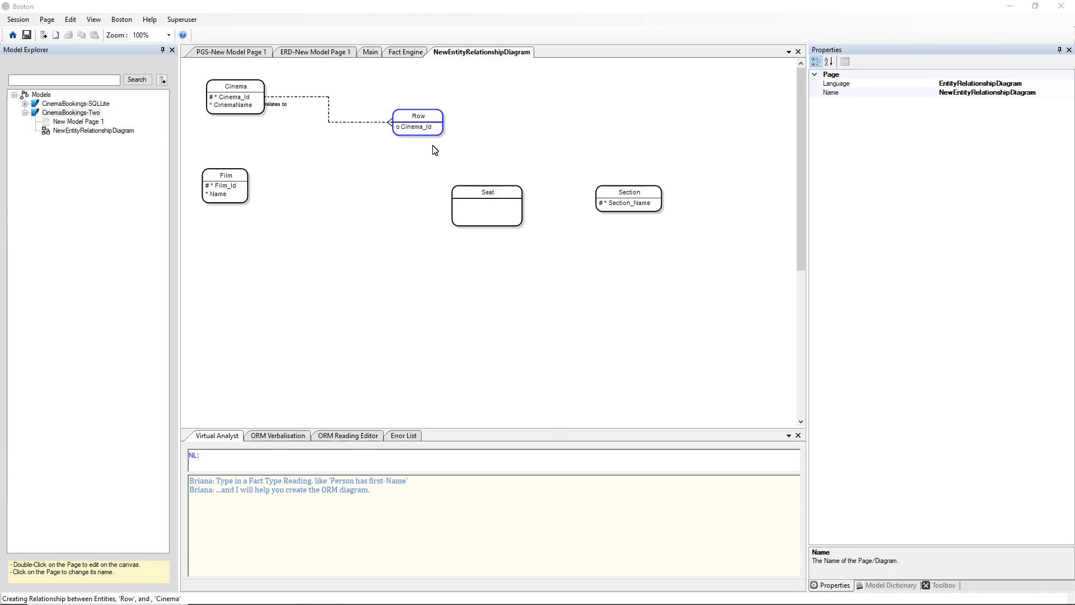
Add a mandatory RowNr attribute with data type NumericUnsignedSmallInteger to the Row entity
left_click(417, 116)
right_click(417, 115)
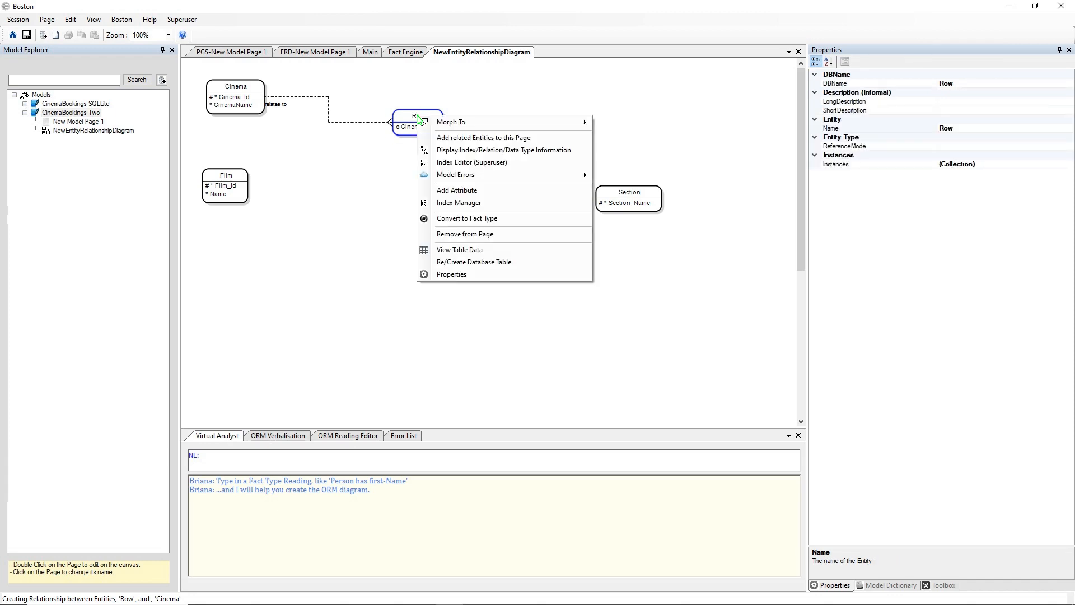
left_click(456, 191)
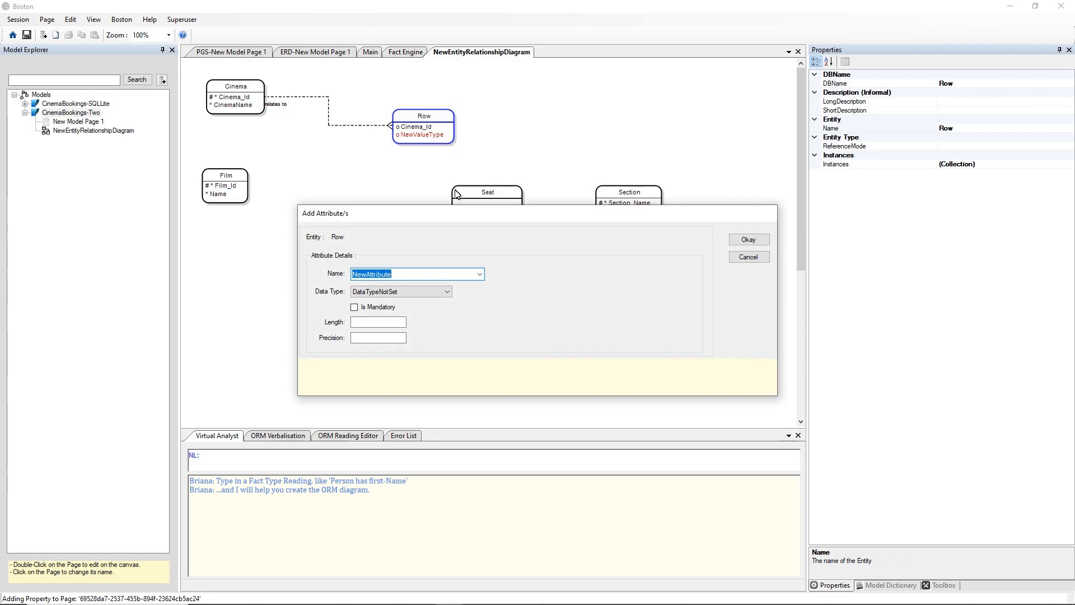
type("RowNr")
left_click(404, 292)
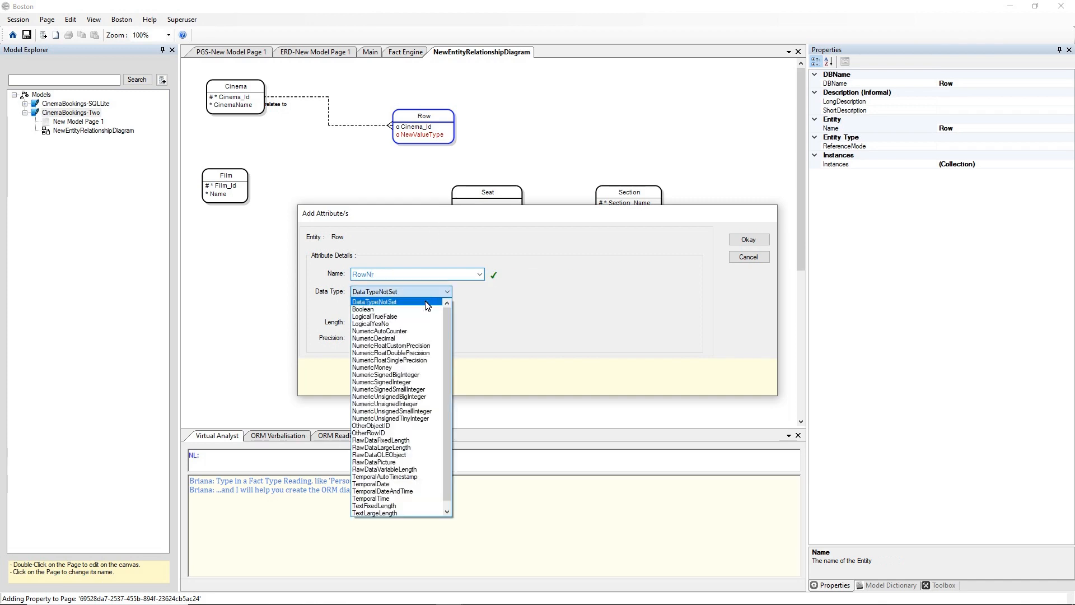
left_click(414, 412)
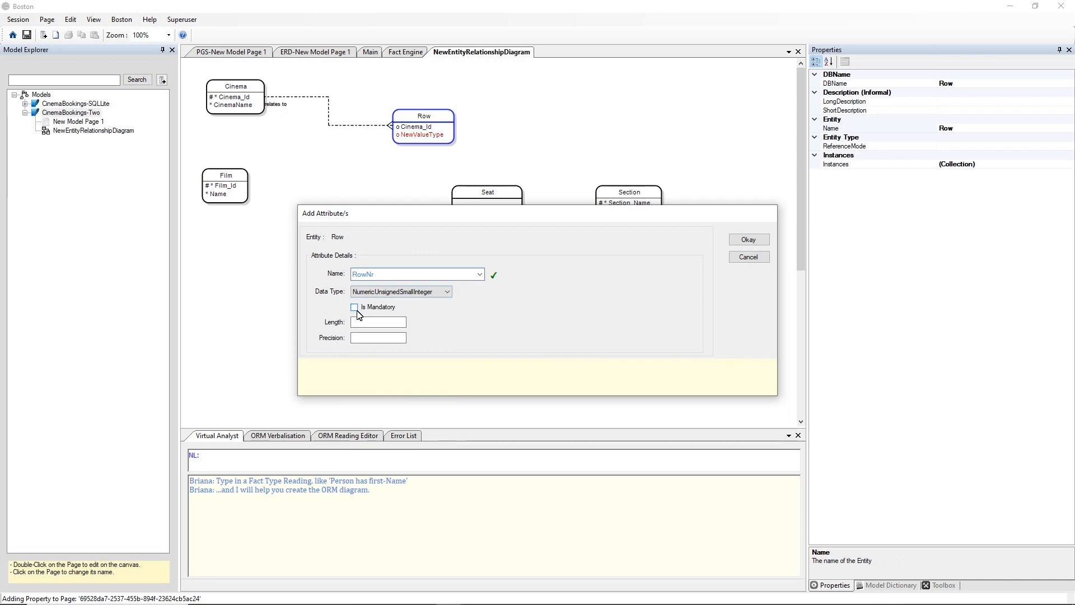
left_click(356, 310)
left_click(740, 239)
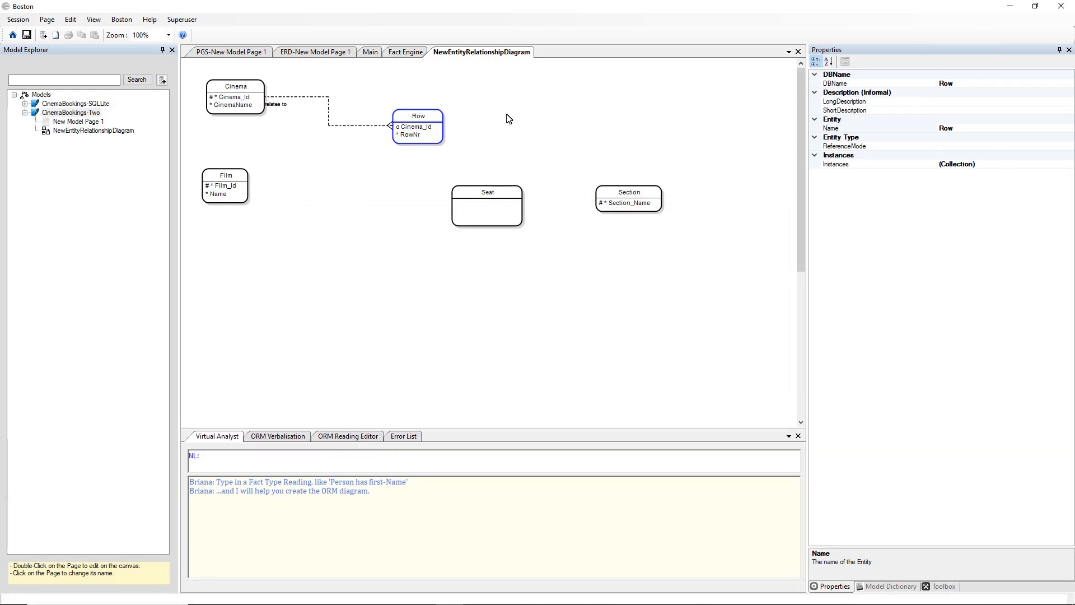
Add a constraint/index to the Row entity and name it Row_PK
left_click(428, 113)
right_click(428, 113)
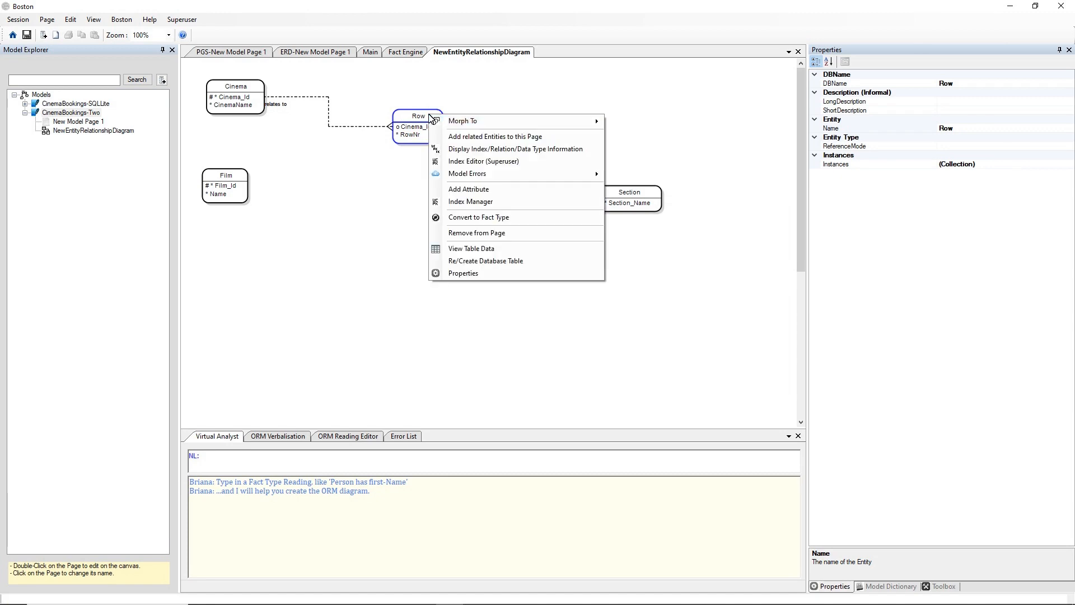
left_click(454, 202)
left_click(359, 235)
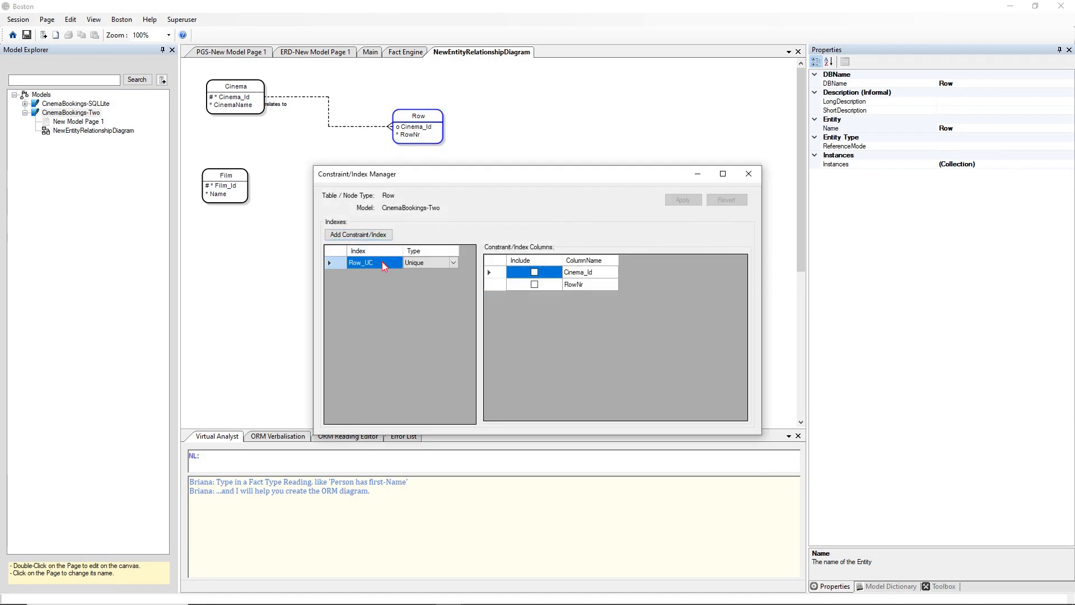
left_click(384, 265)
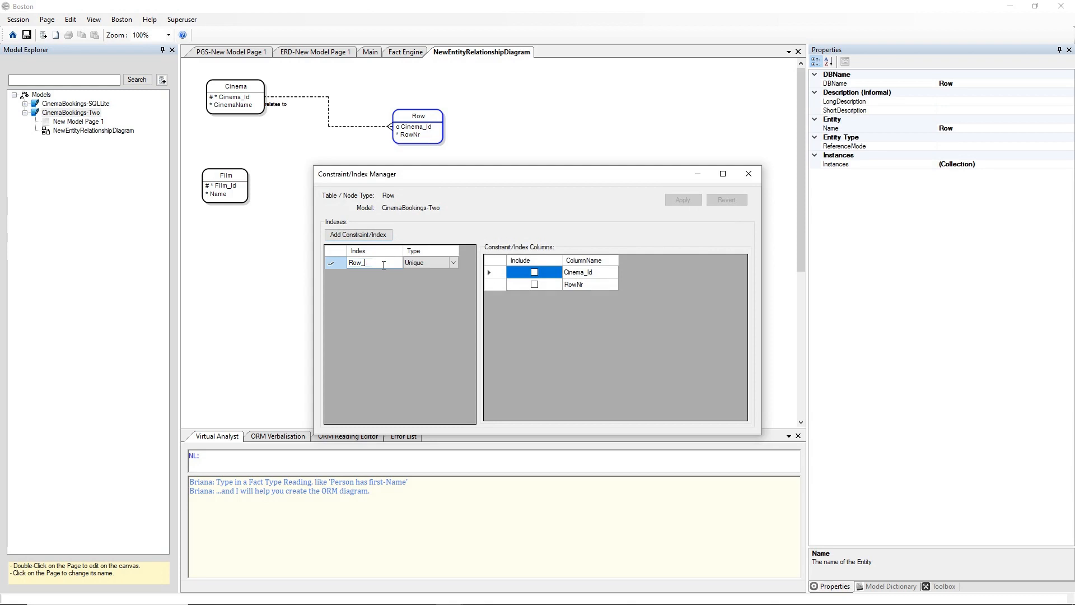
type("PK")
Make Row_PK a Primary index covering the Cinema_Id and RowNr columns, then apply it and close the Index Manager
left_click(432, 264)
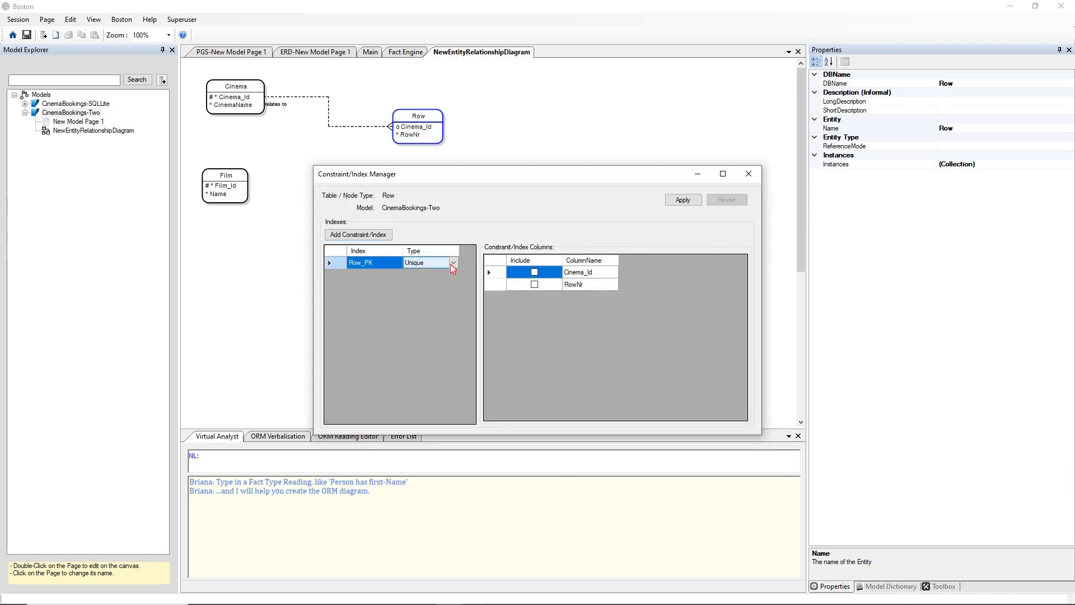
left_click(453, 263)
left_click(413, 271)
left_click(534, 272)
left_click(534, 285)
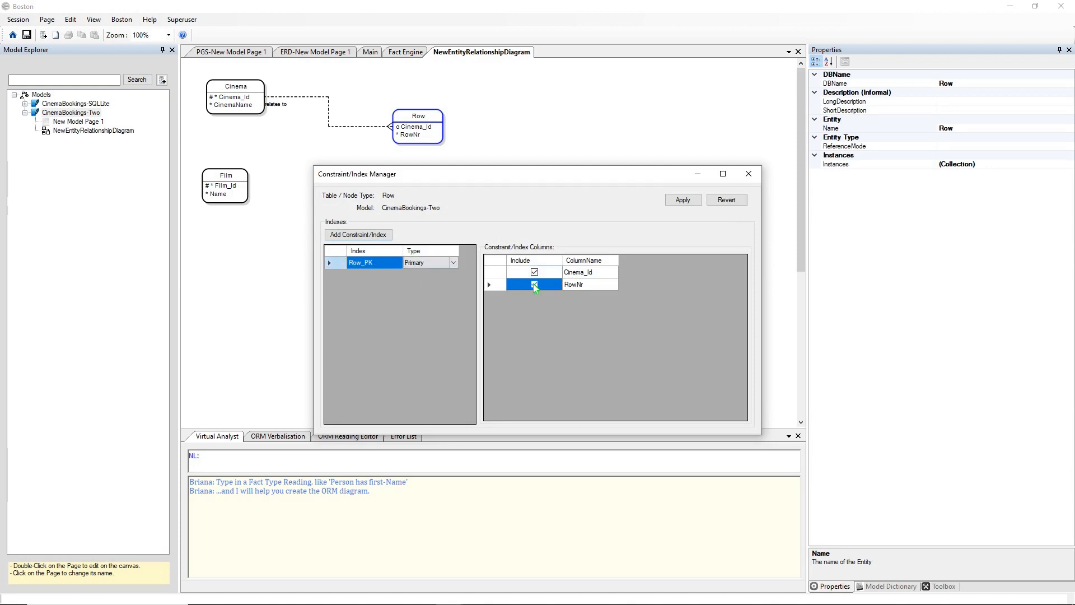
left_click(686, 201)
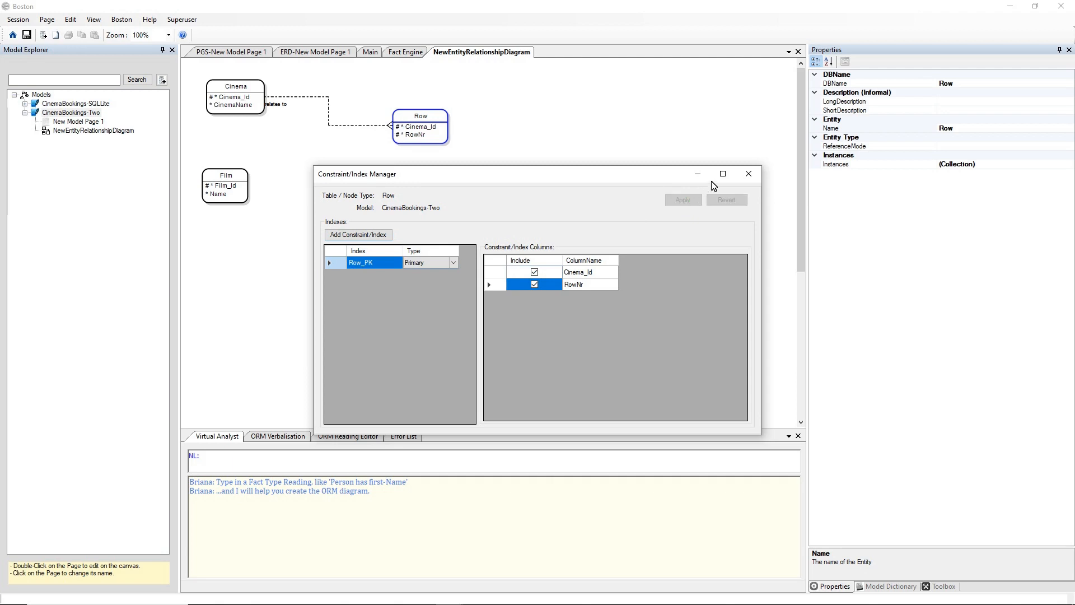
left_click(757, 173)
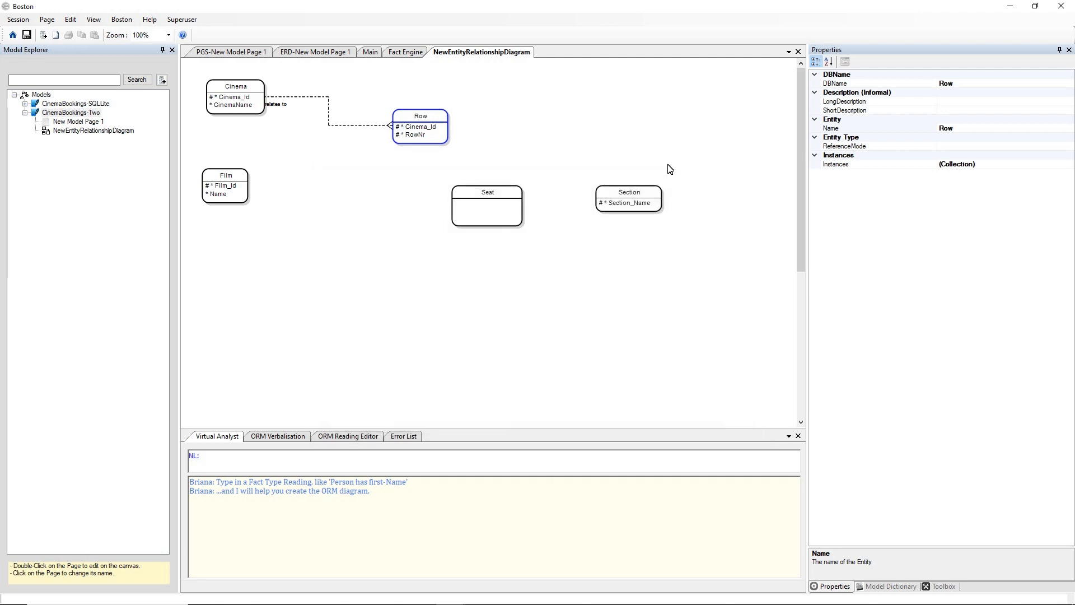
left_click(513, 97)
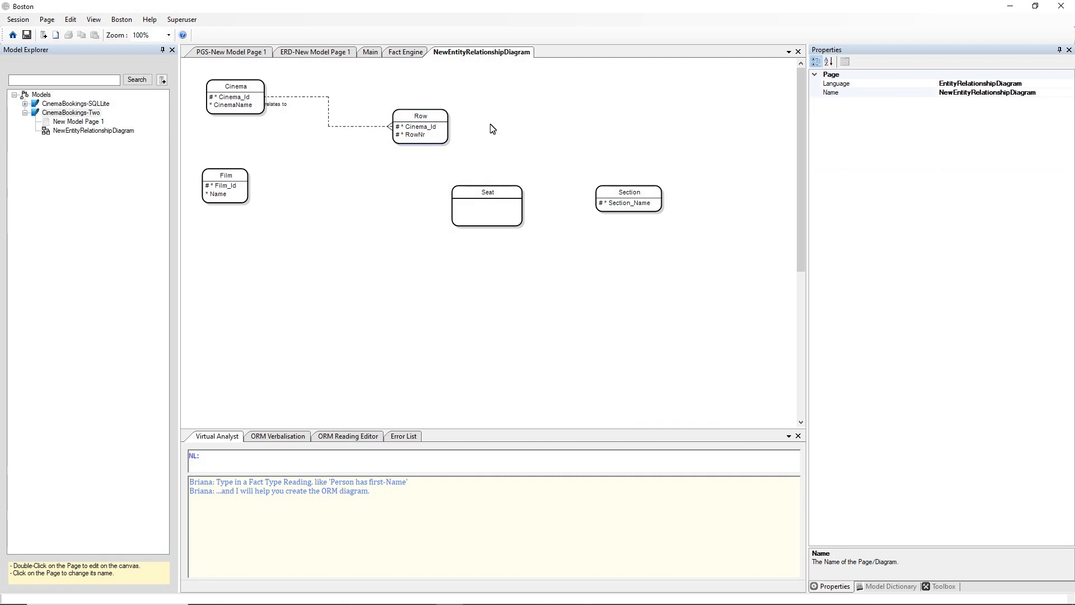
Change the Fact Engine query to "WHICH Row", run it and look through the results
left_click(408, 52)
double_click(214, 83)
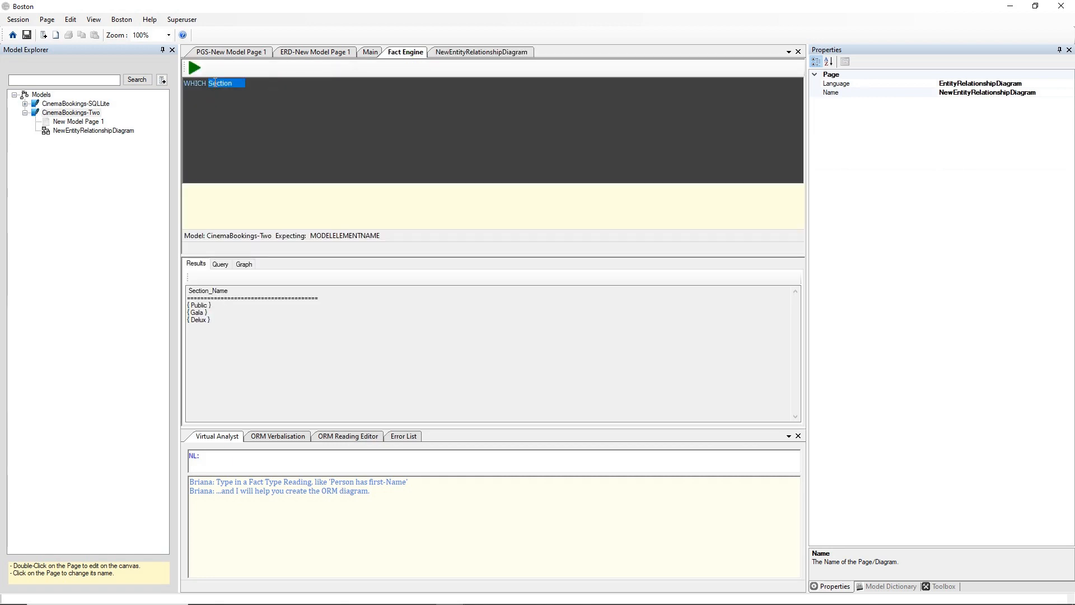
type("Row")
key("F5")
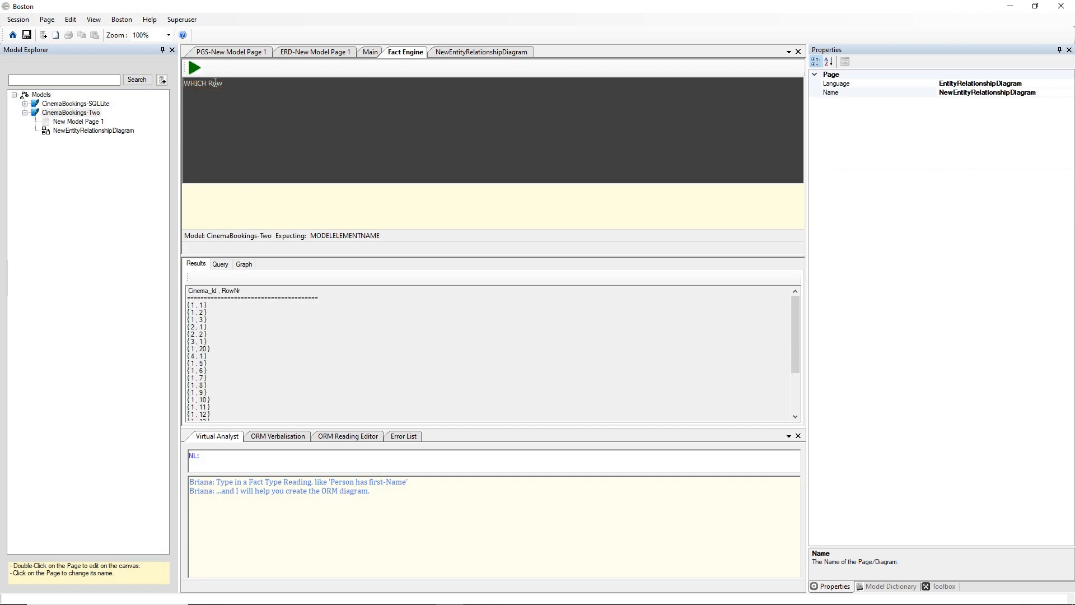
scroll(249, 312, "down", 3)
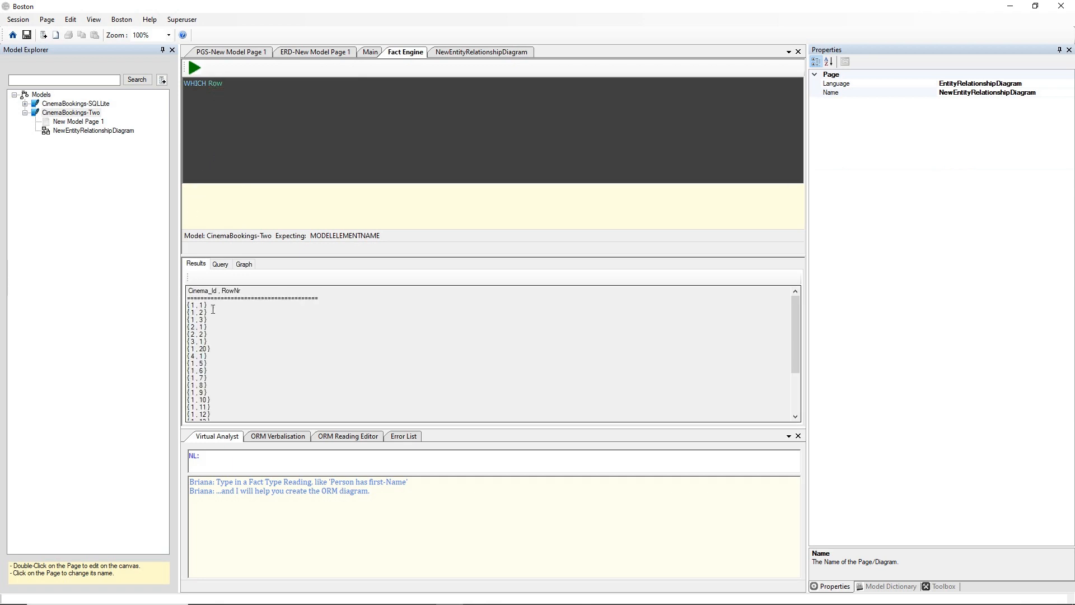
scroll(253, 314, "up", 3)
scroll(242, 312, "down", 3)
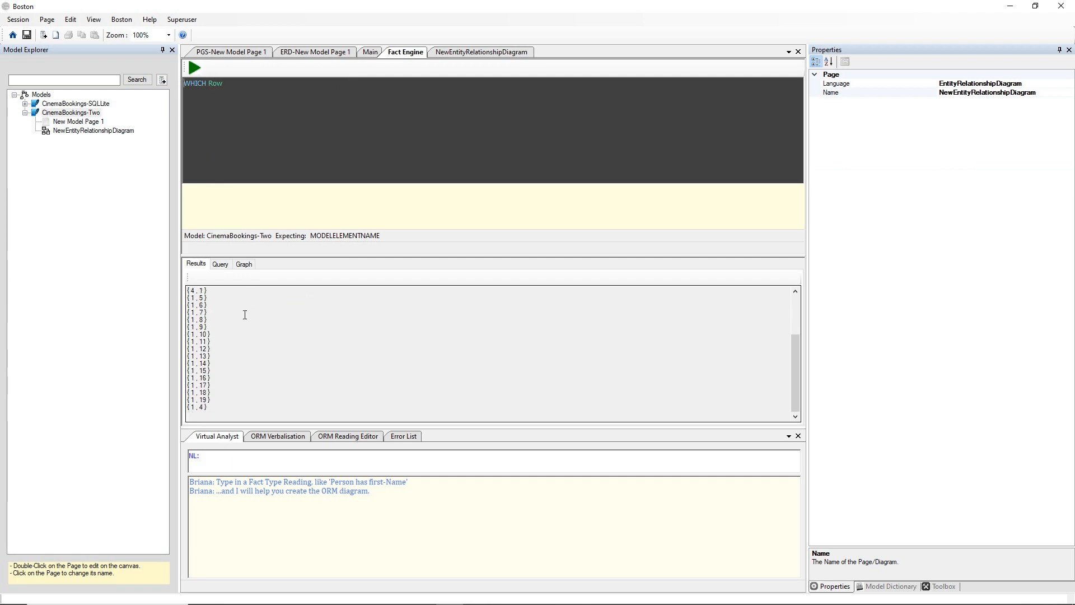
scroll(245, 315, "up", 3)
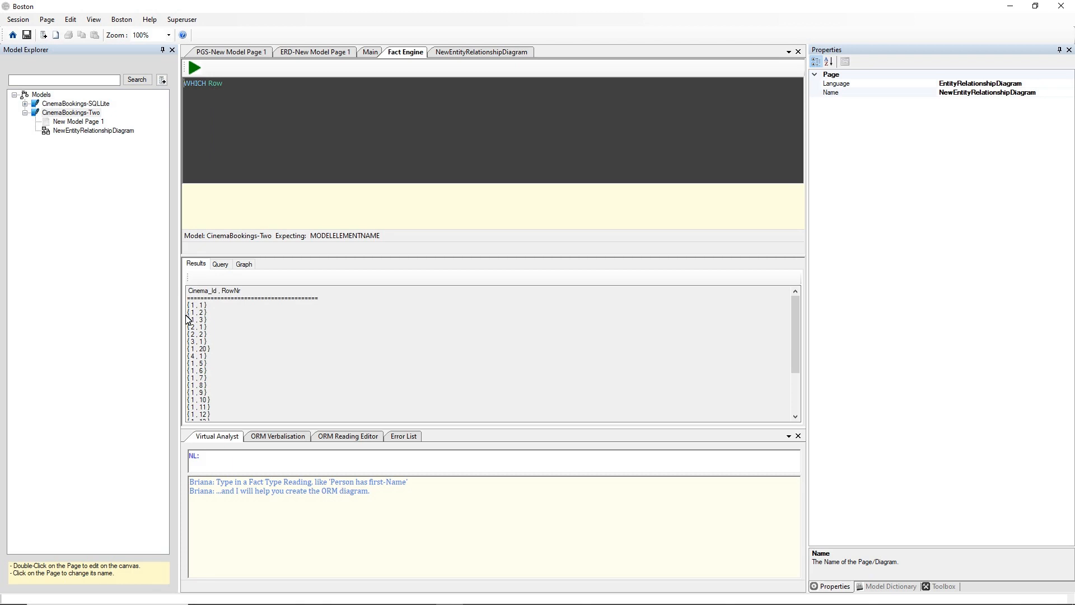
On the NewEntityRelationshipDiagram page, create a relationship from Seat to Row and move Seat slightly to the right
left_click(457, 52)
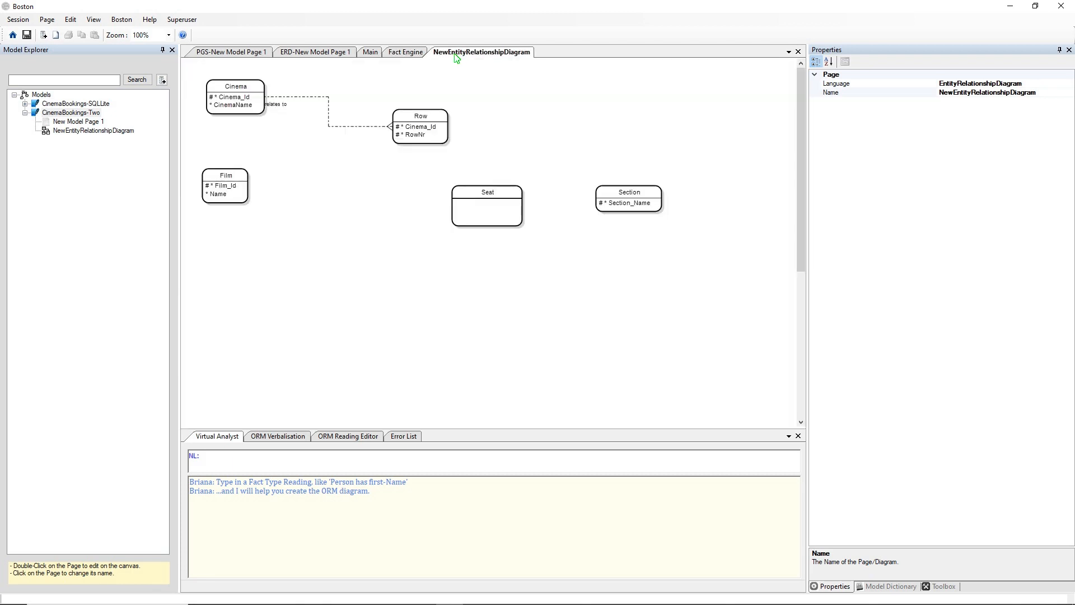
left_click(455, 206)
left_click_drag(445, 205, 432, 140)
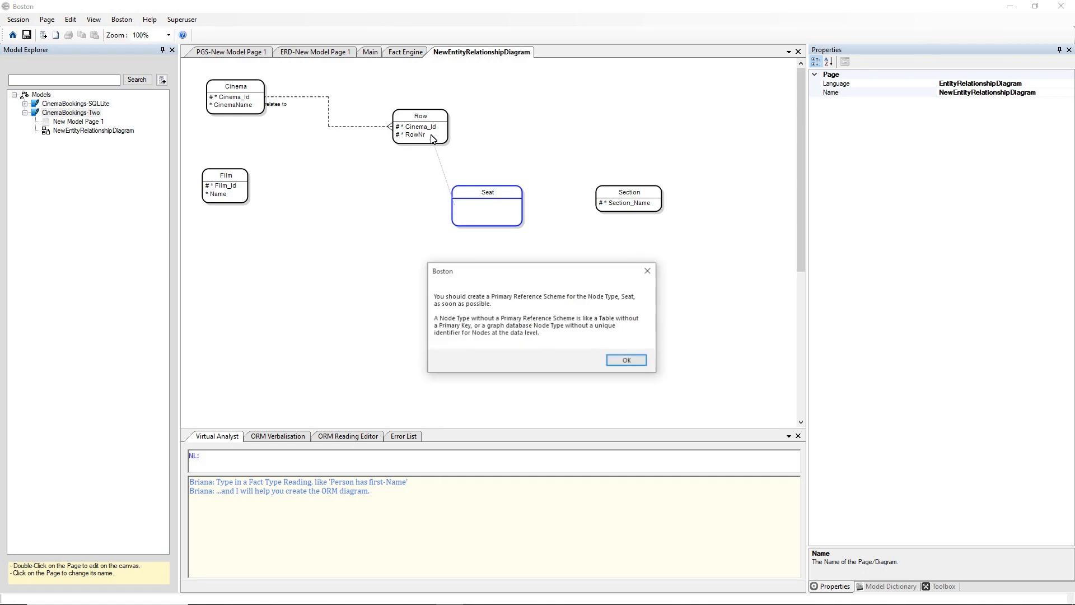
left_click(627, 362)
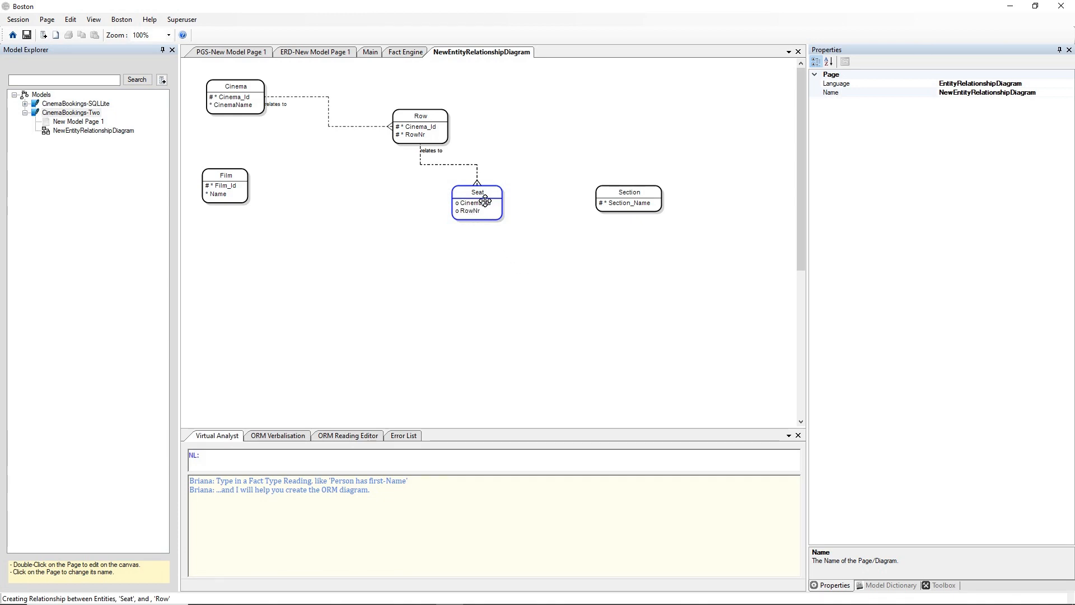
left_click_drag(503, 192, 529, 197)
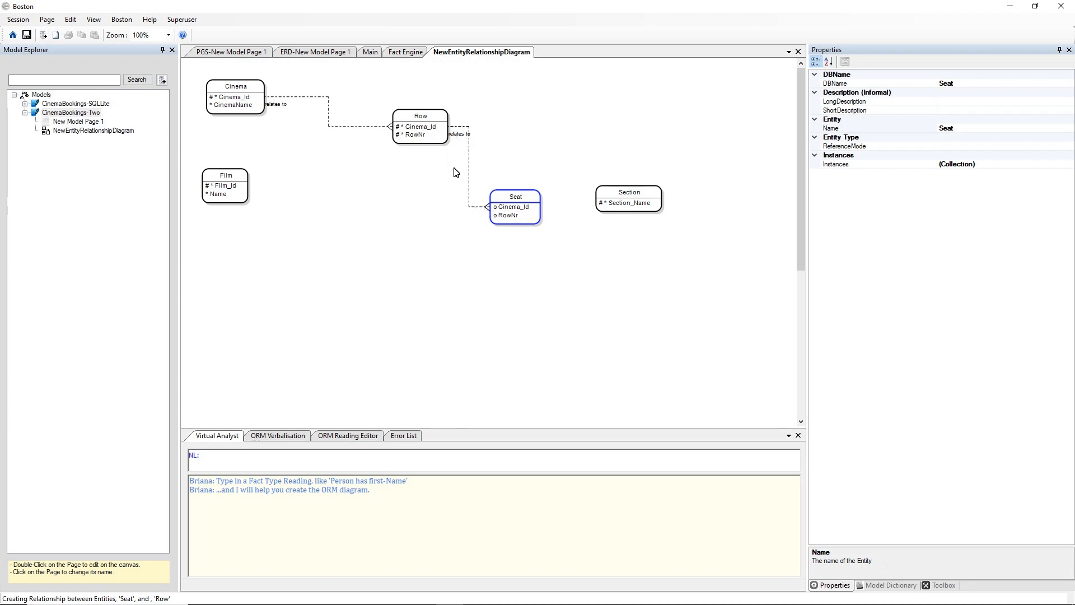
right_click(514, 197)
mouse_move(549, 201)
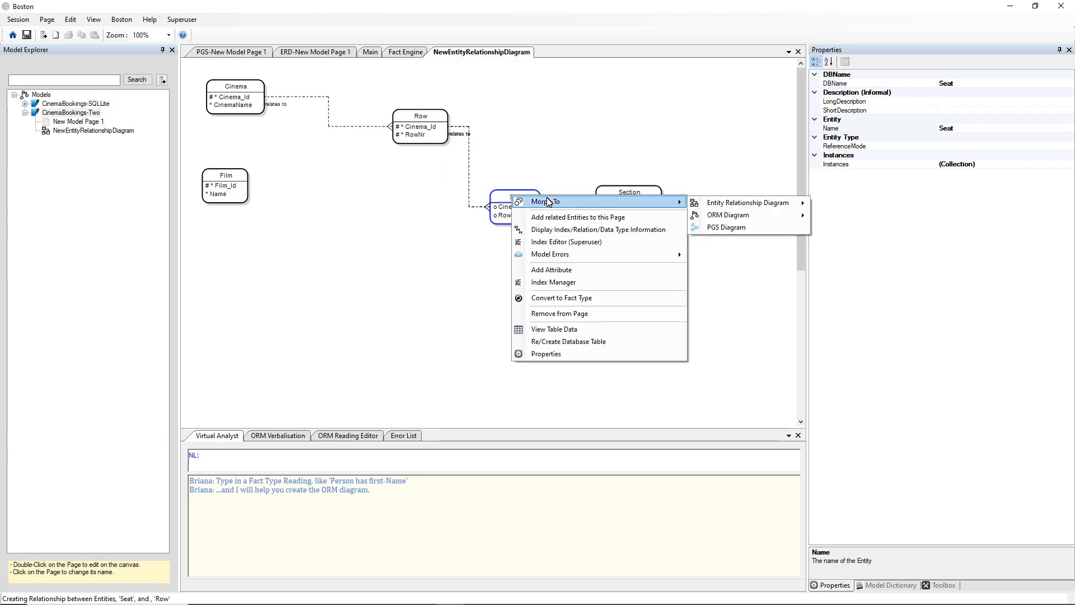
left_click(500, 287)
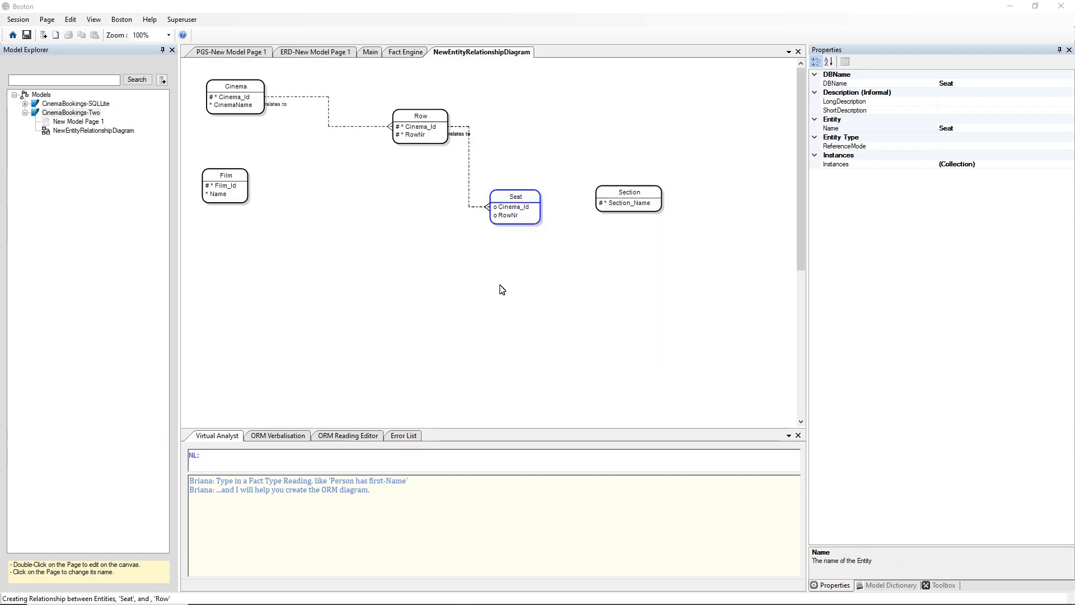
Add a mandatory Letter attribute with data type TextFixedLength and length 1 to the Seat entity
right_click(512, 197)
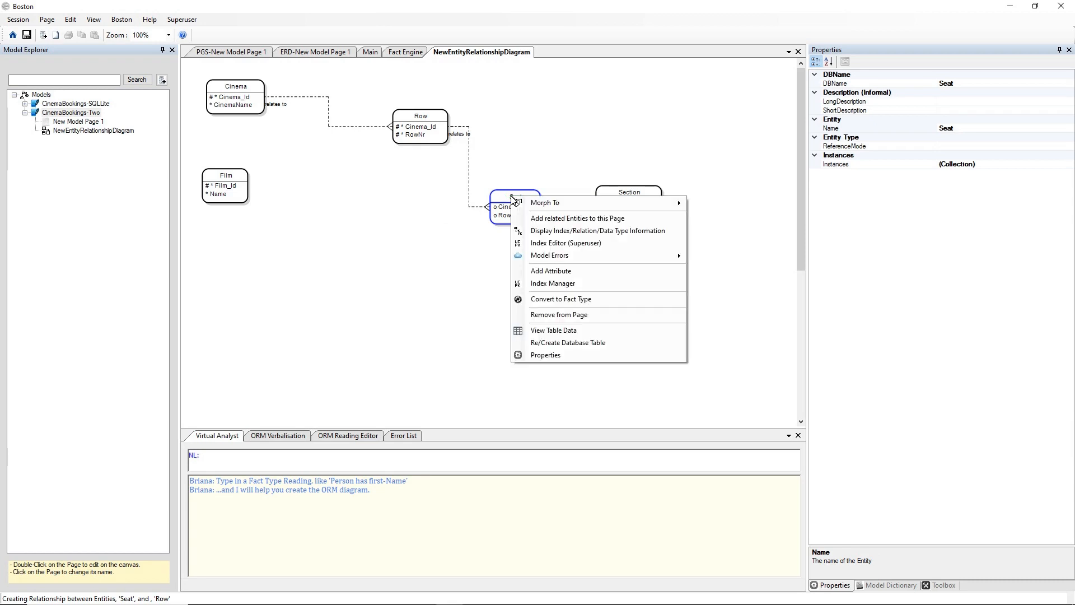
left_click(565, 272)
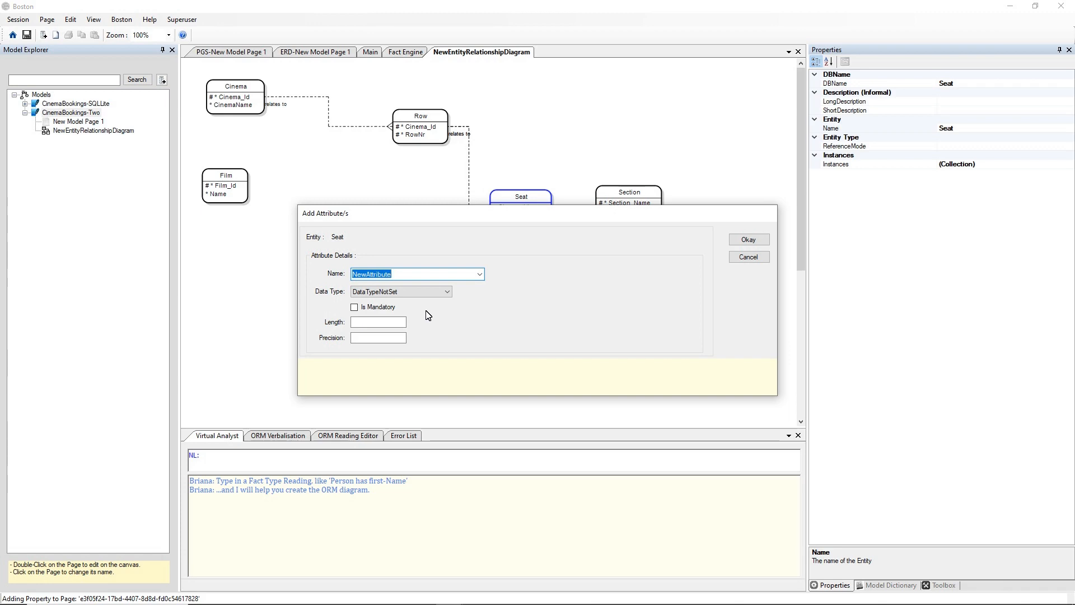
type("Letter")
left_click(431, 292)
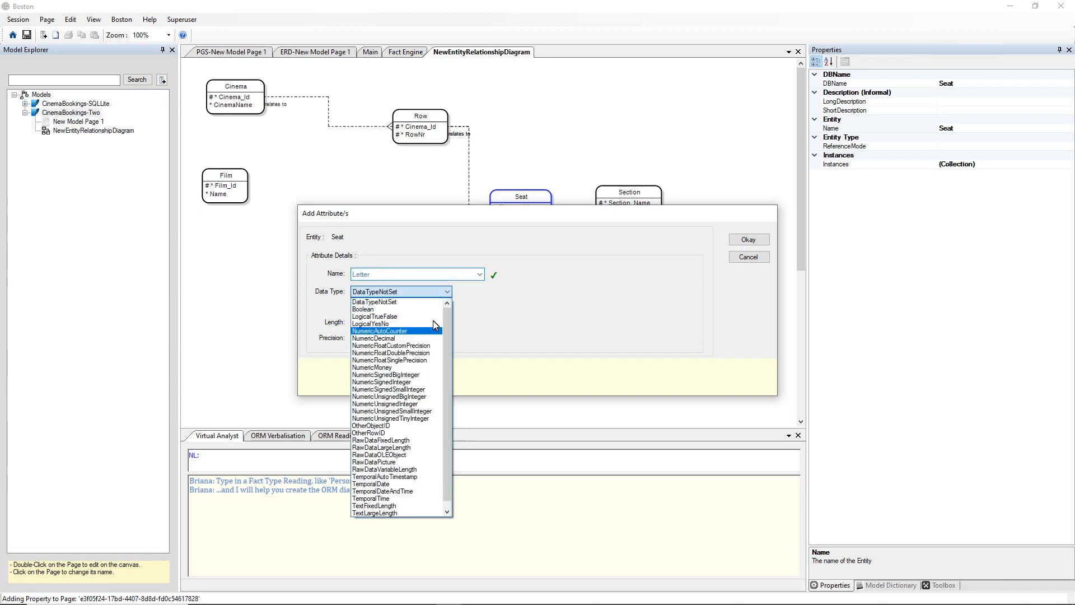
left_click(393, 506)
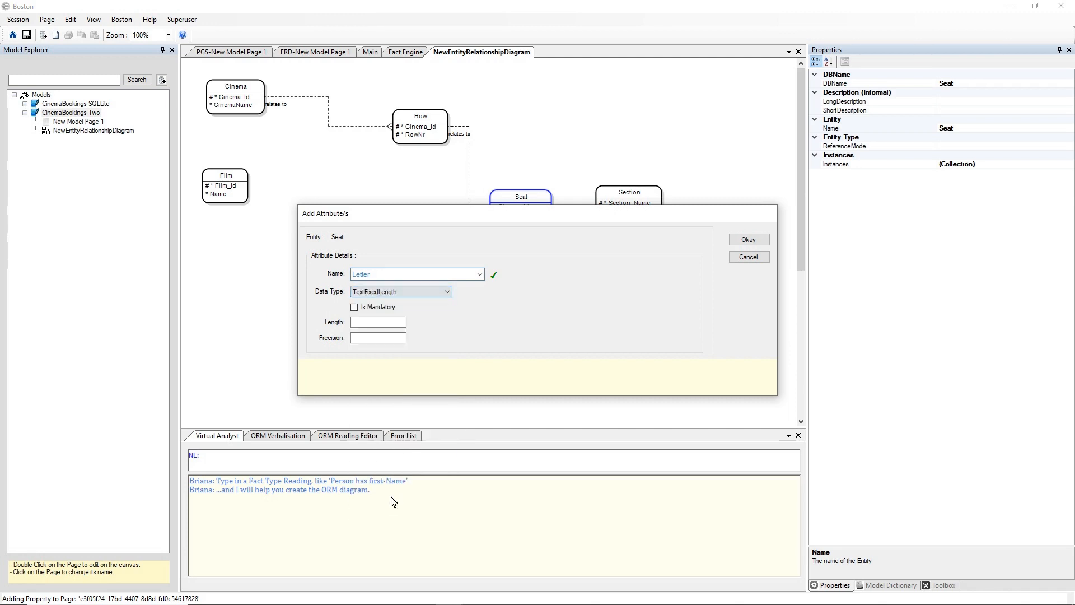
left_click(355, 307)
left_click(358, 323)
left_click(359, 323)
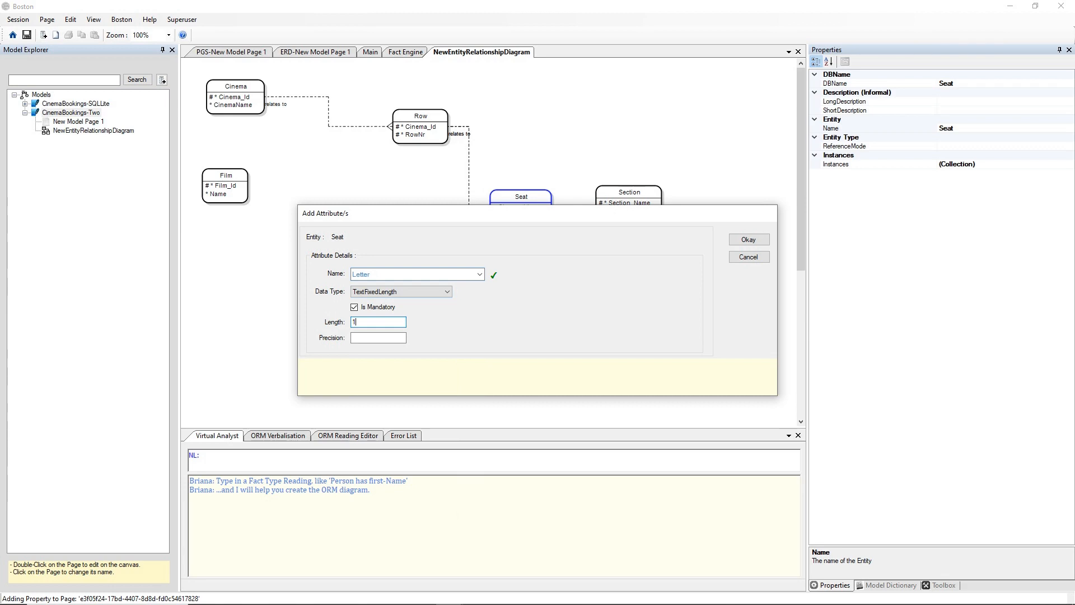
left_click(739, 239)
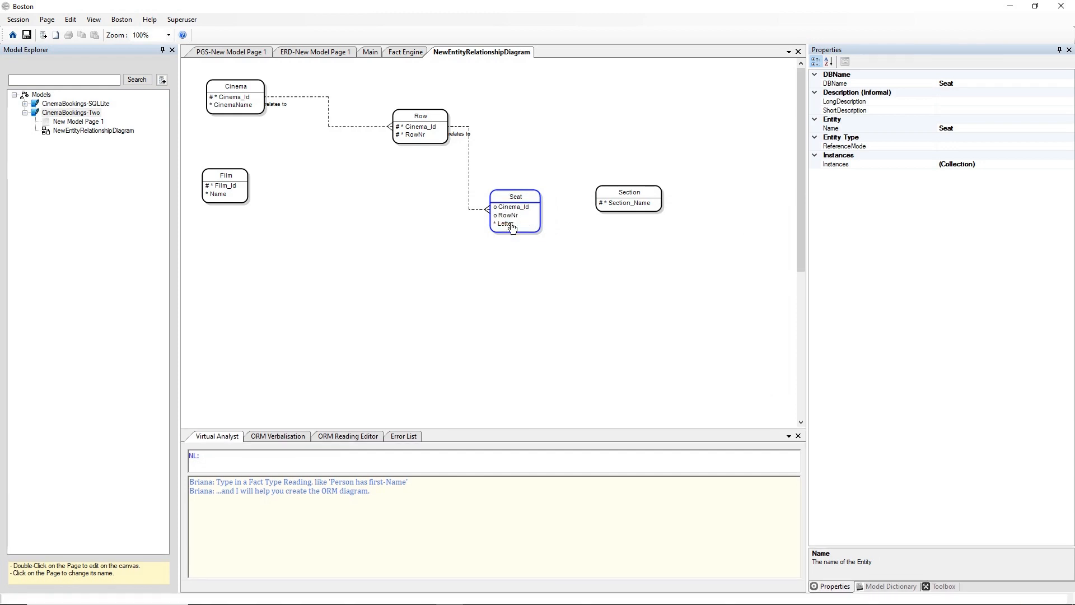
Add a constraint/index to the Seat entity and name it Seat_PK
right_click(525, 198)
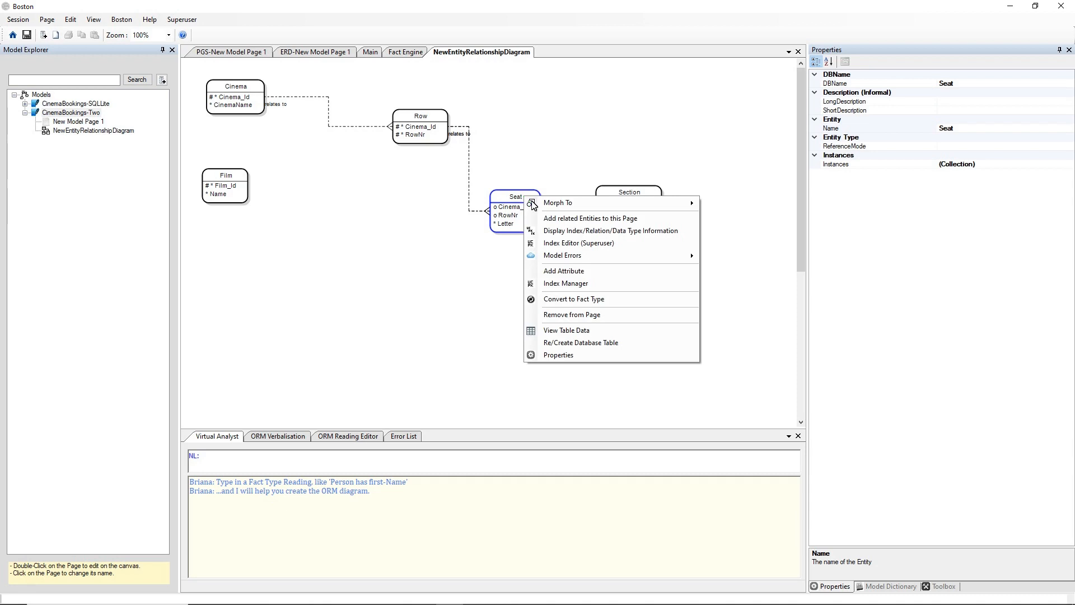
left_click(554, 286)
left_click(358, 235)
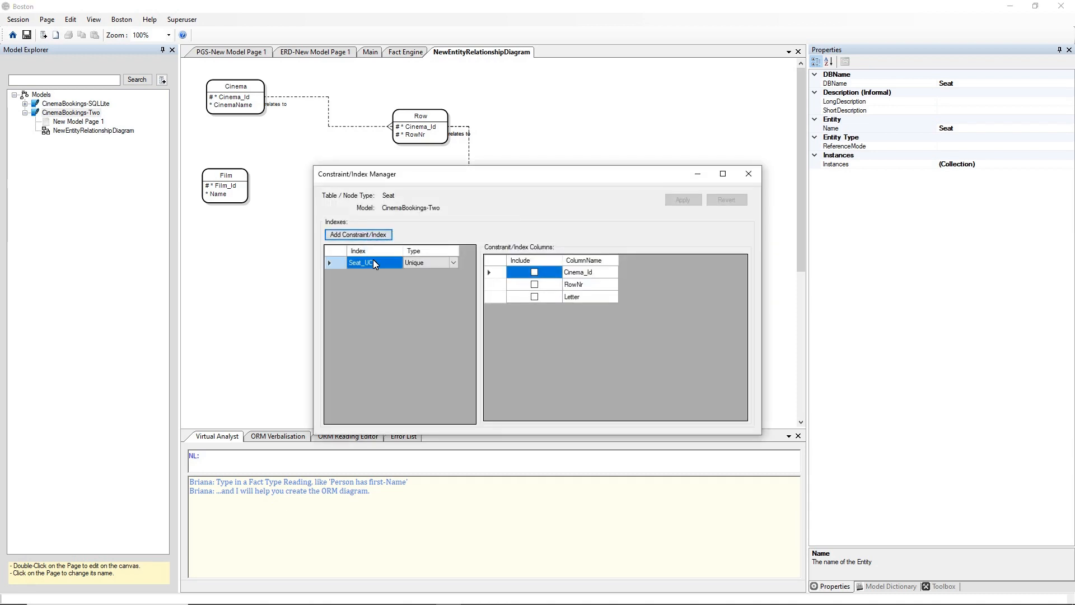
left_click(377, 263)
key("BackSpace")
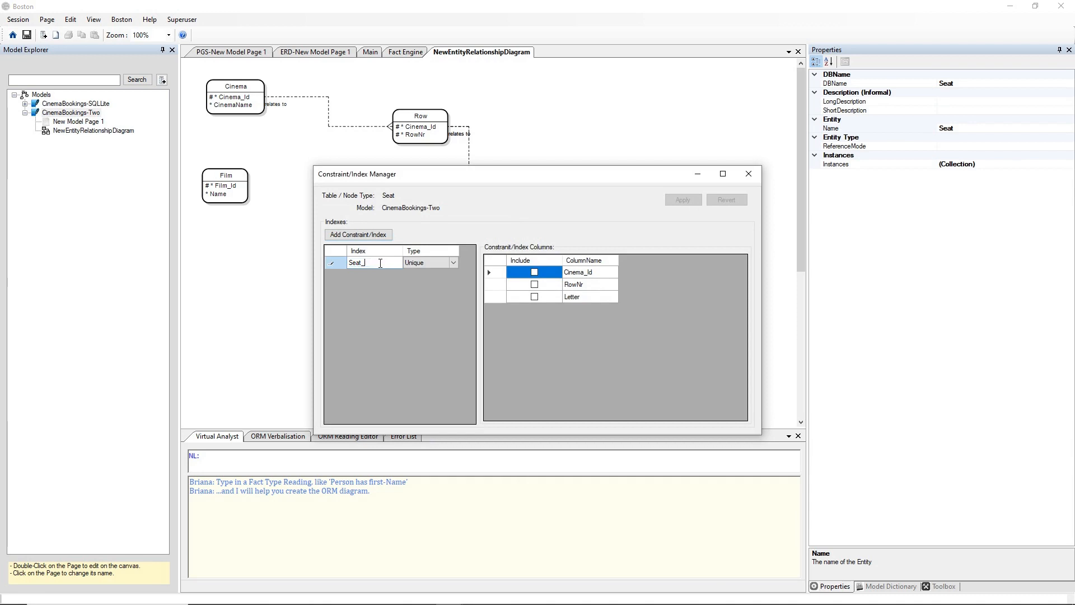
type("PK")
Make Seat_PK a Primary index that includes the Cinema_Id, RowNr and Letter columns, apply it and close the index manager
left_click(408, 263)
left_click(452, 262)
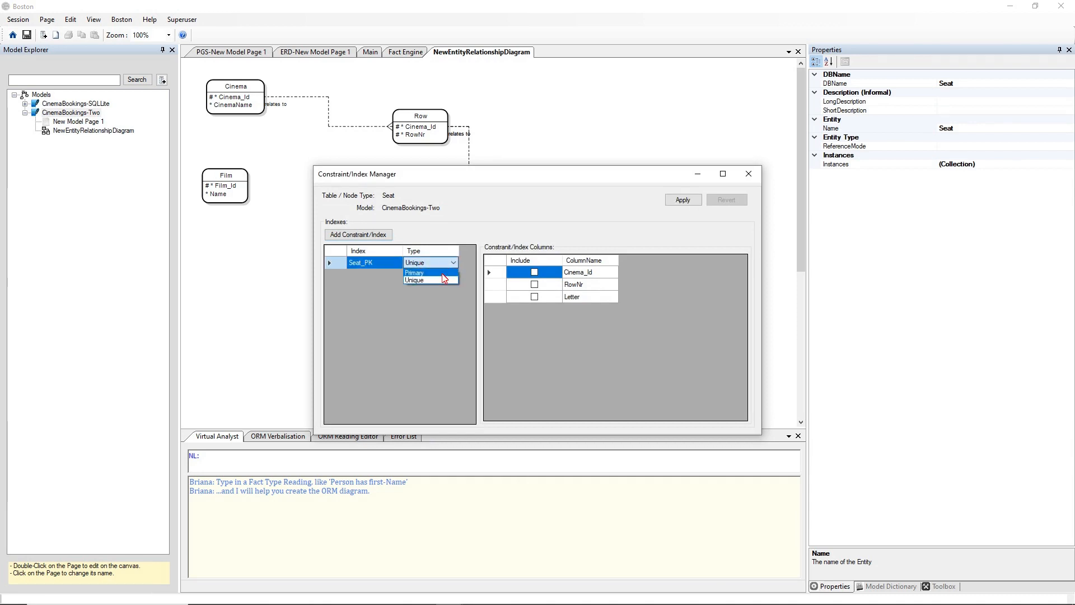
left_click(442, 273)
left_click(535, 273)
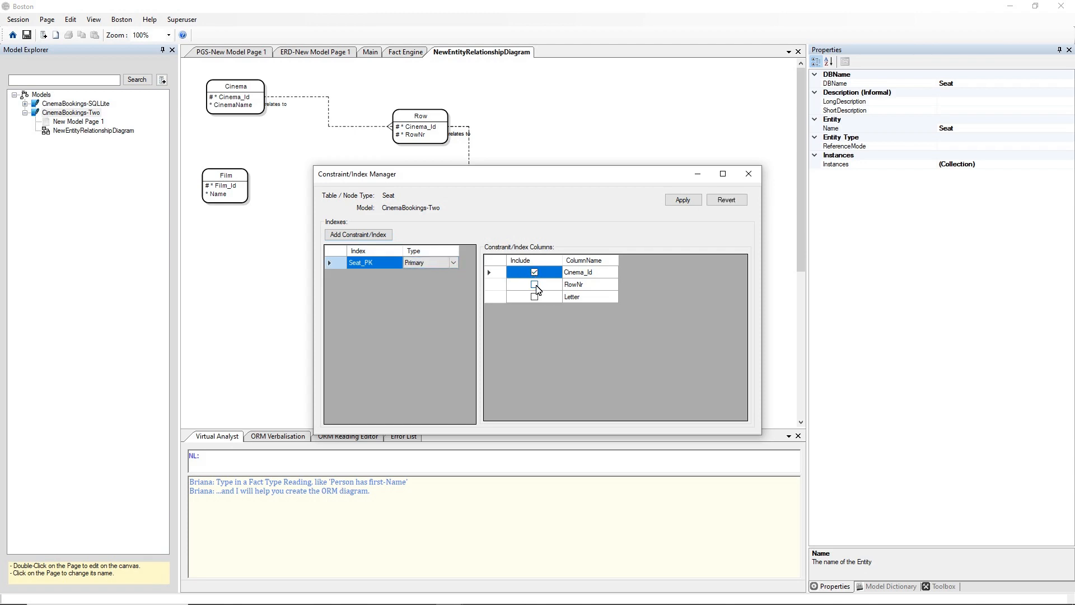
left_click(535, 284)
left_click(535, 296)
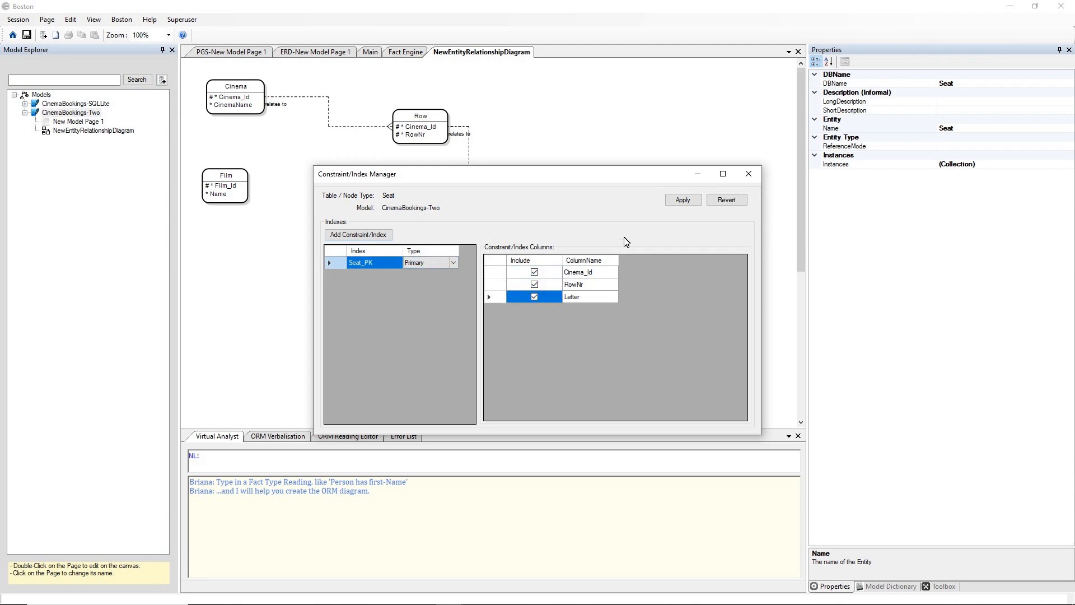
left_click(683, 200)
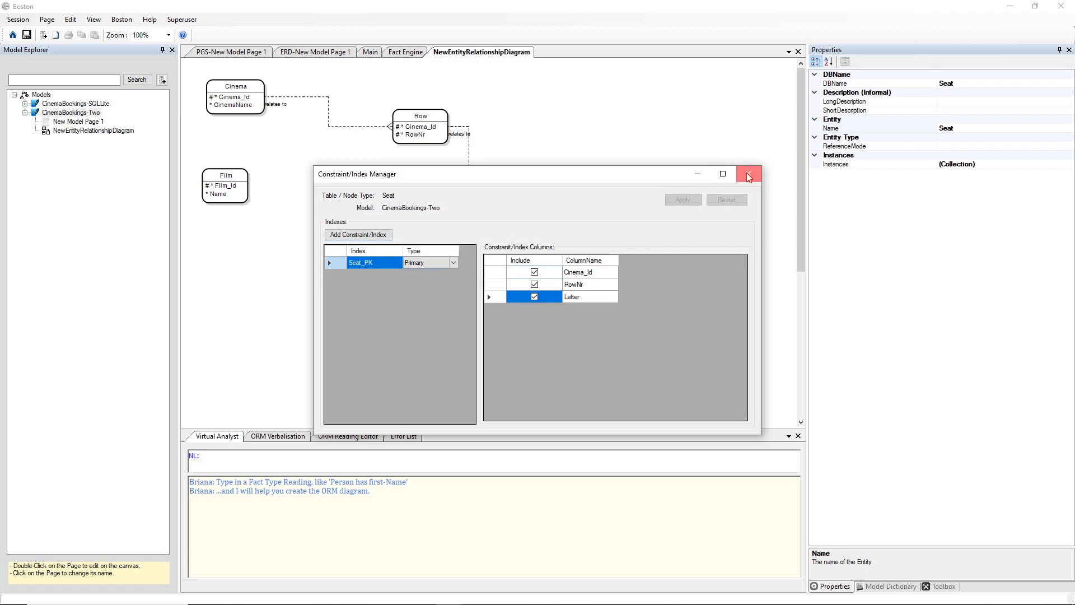
left_click(749, 175)
Create a relationship from the Seat entity to the Section entity
left_click(560, 172)
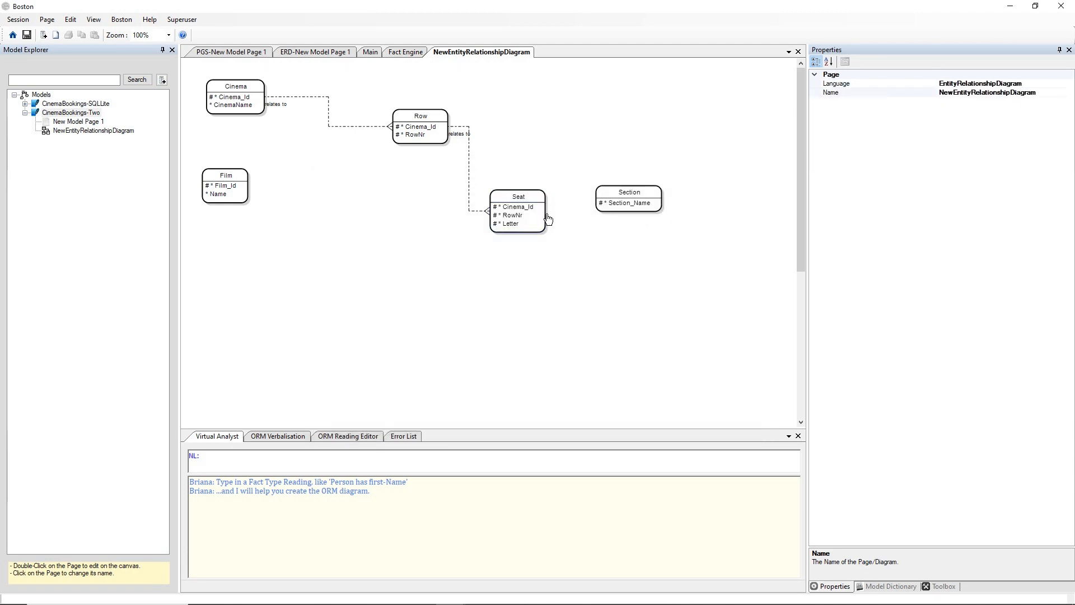
left_click_drag(548, 219, 607, 210)
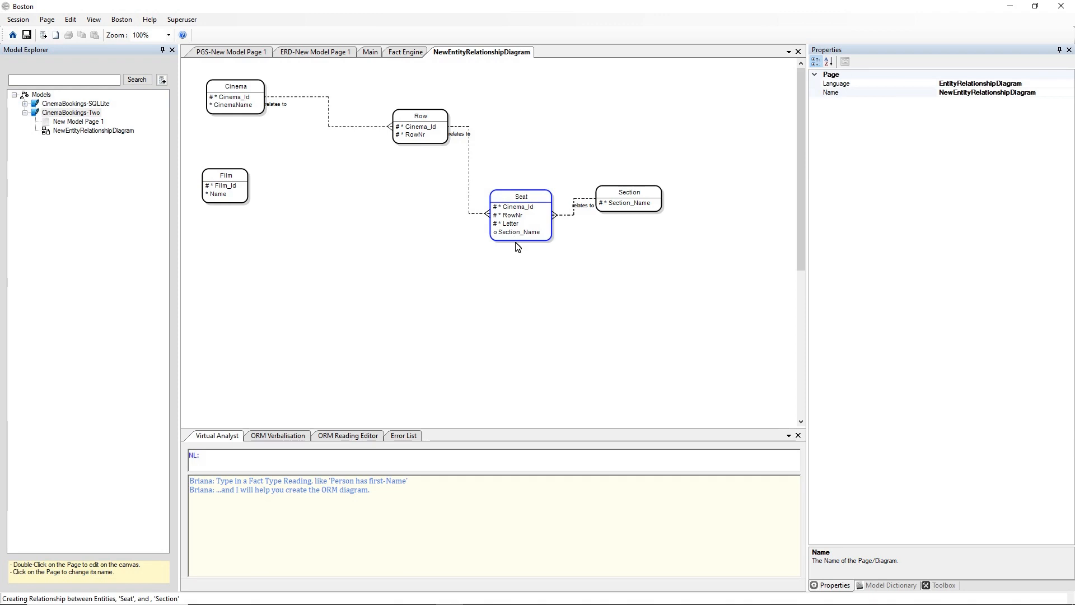
left_click(512, 197)
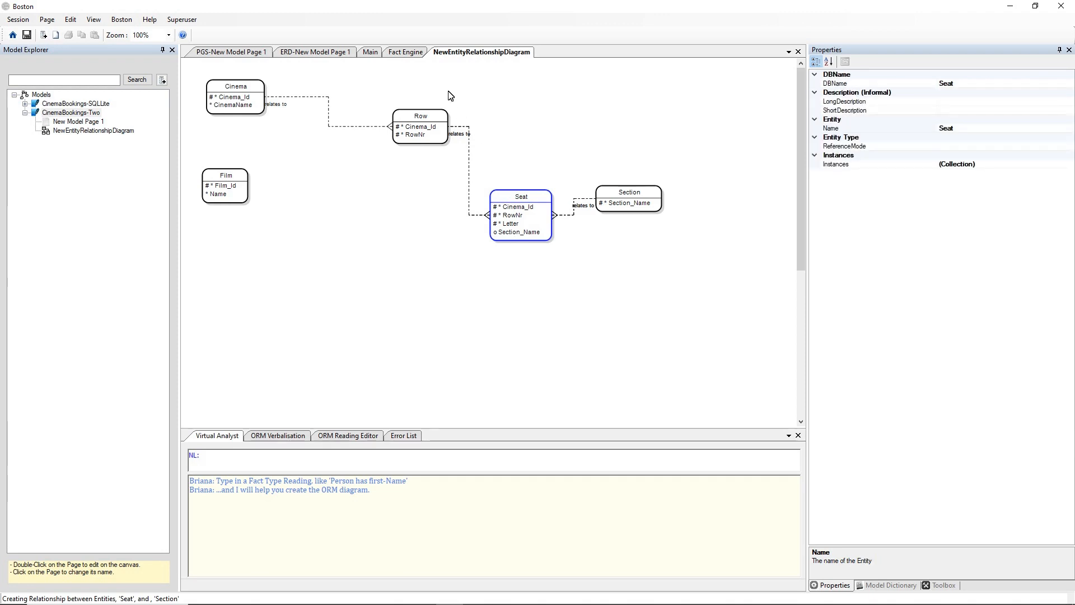
Change the Fact Engine query to "WHICH Seat", run it and look through the results
left_click(405, 52)
double_click(215, 82)
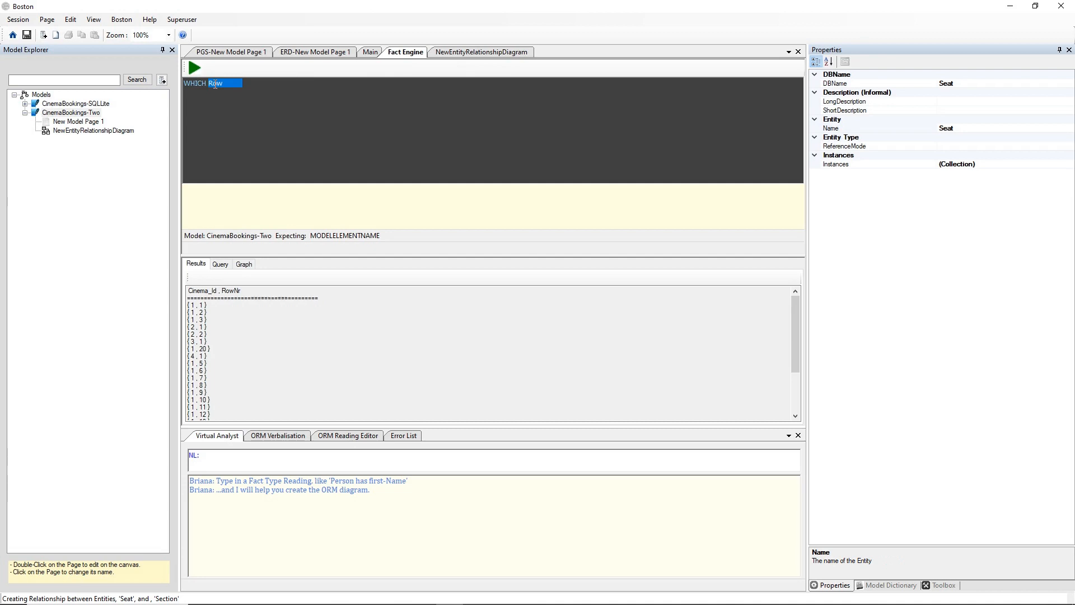
type("Seat")
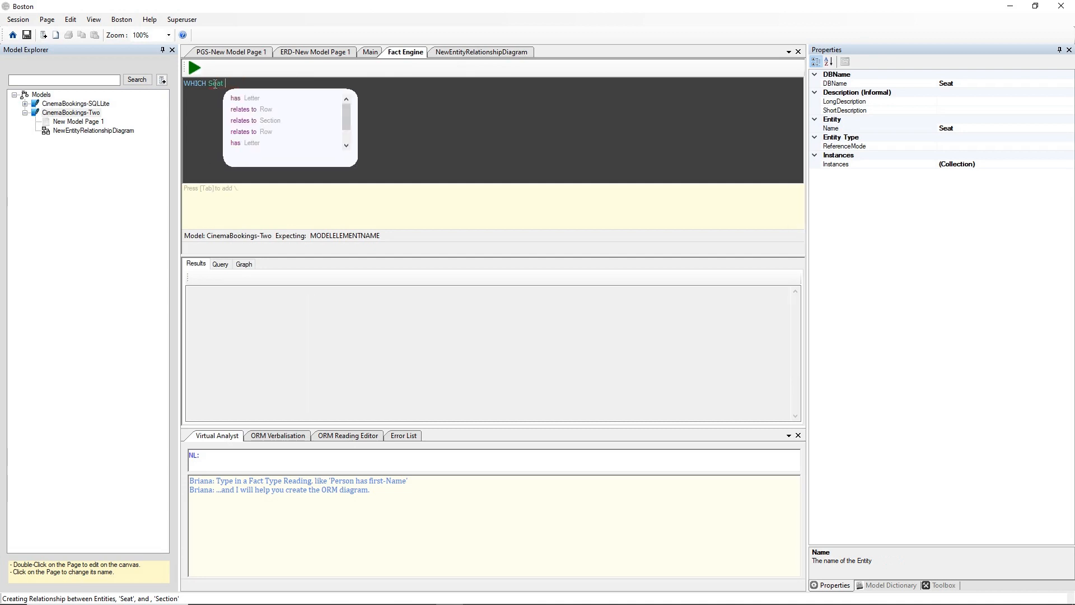
key("F5")
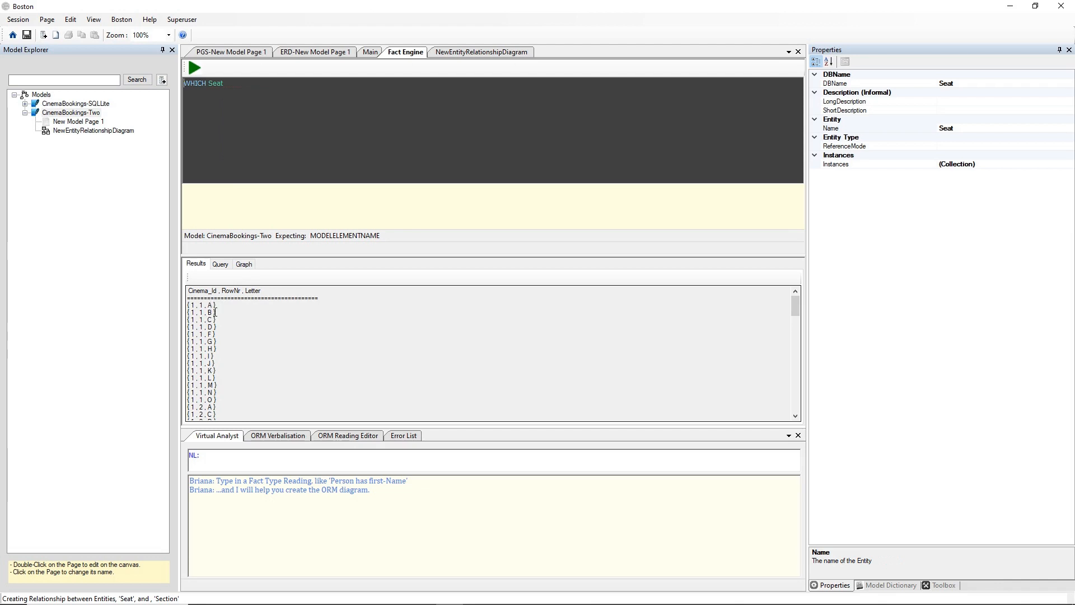
scroll(193, 320, "down", 15)
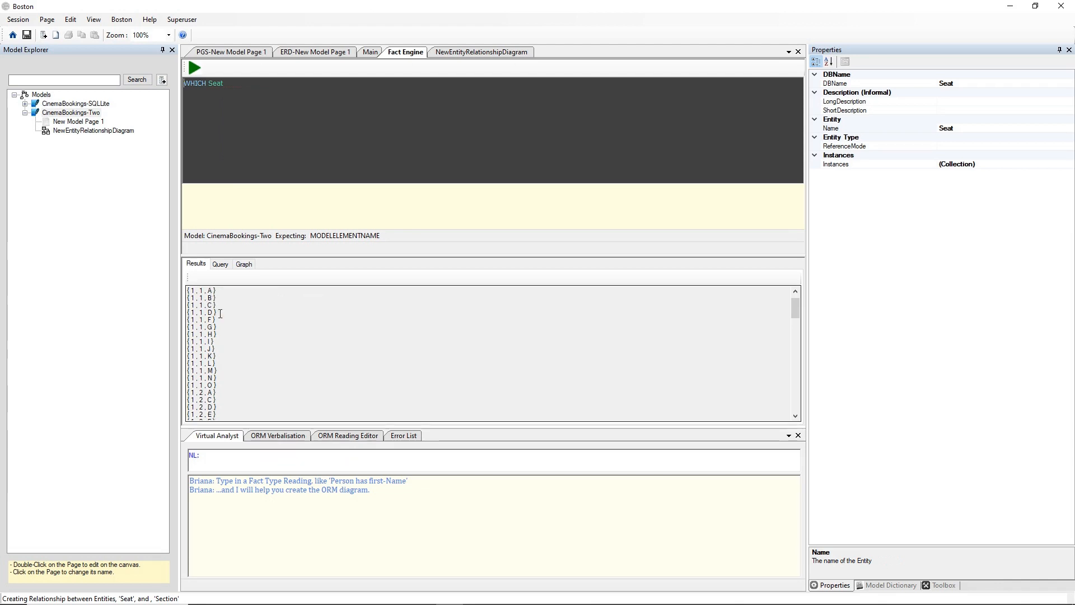
scroll(220, 315, "down", 12)
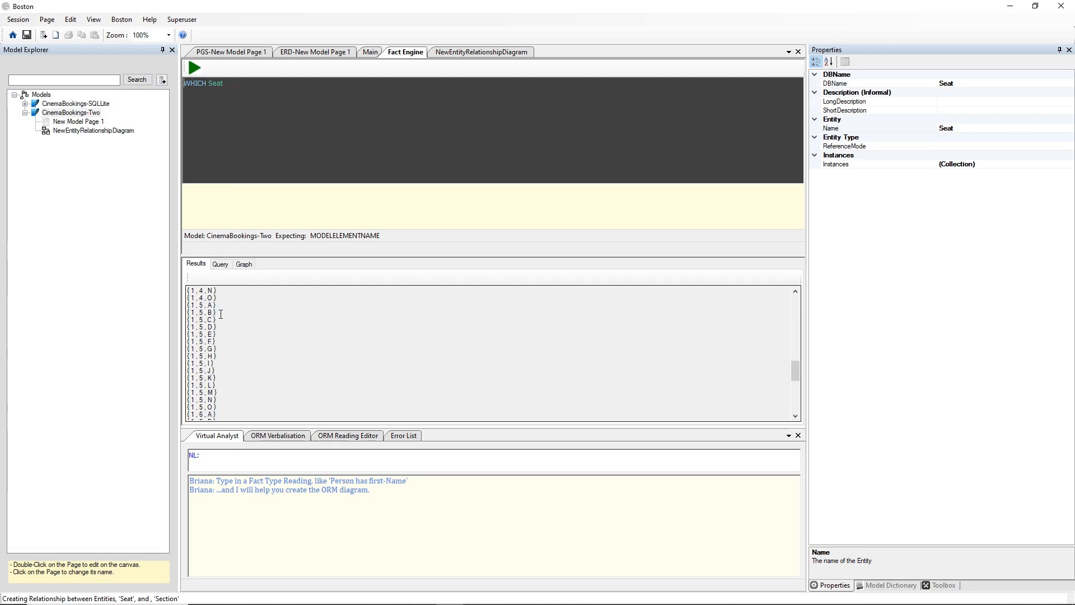
scroll(221, 314, "up", 20)
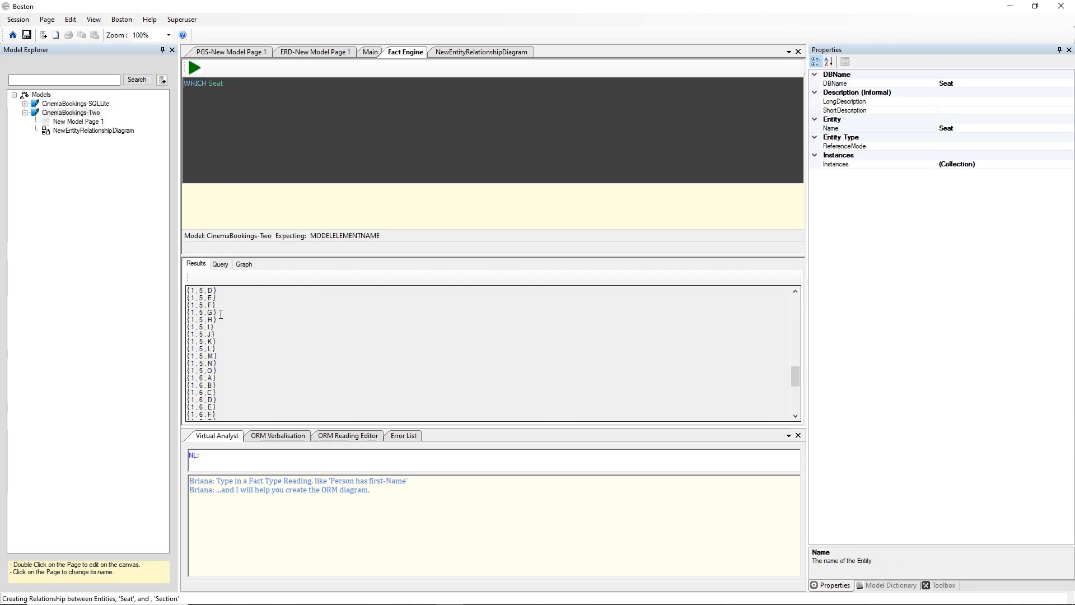
scroll(220, 314, "up", 5)
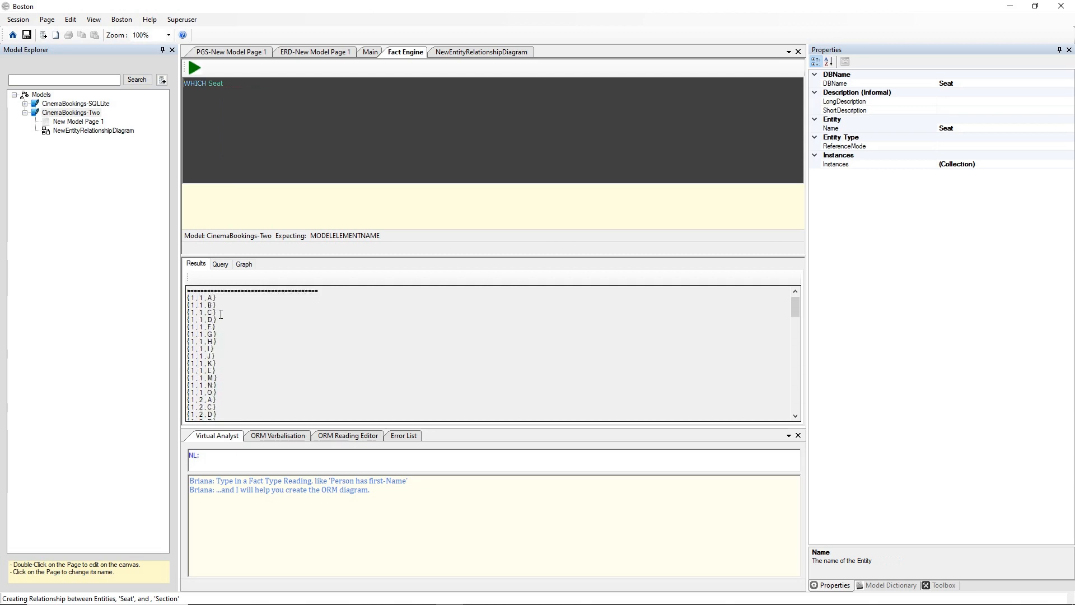
On the NewEntityRelationshipDiagram page, view the Seat entity's table data and look through its records, including the Section_Name values
left_click(451, 54)
left_click(498, 138)
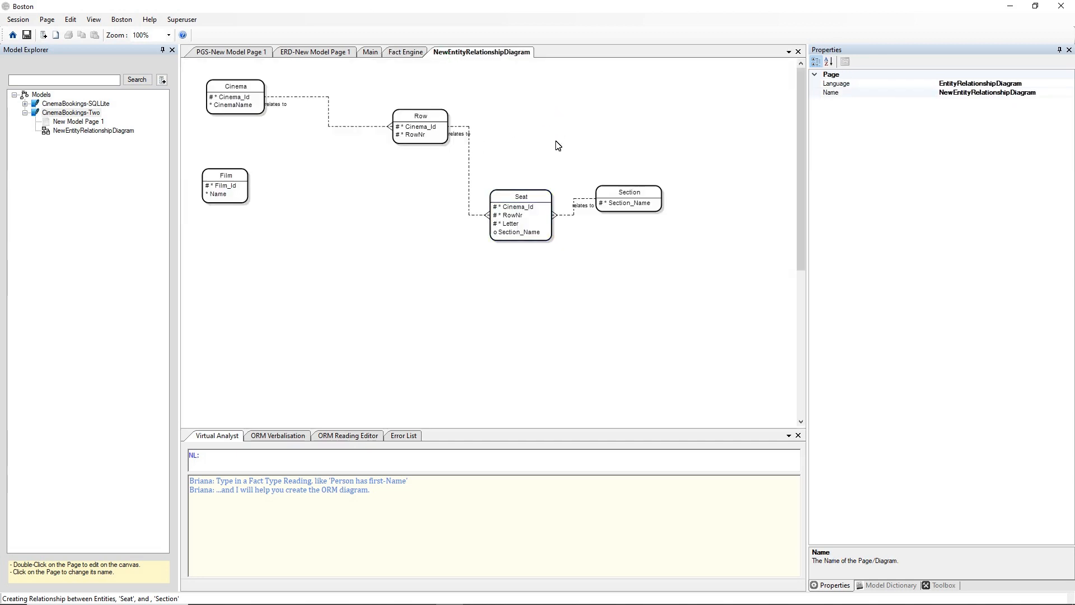
left_click(527, 200)
right_click(530, 199)
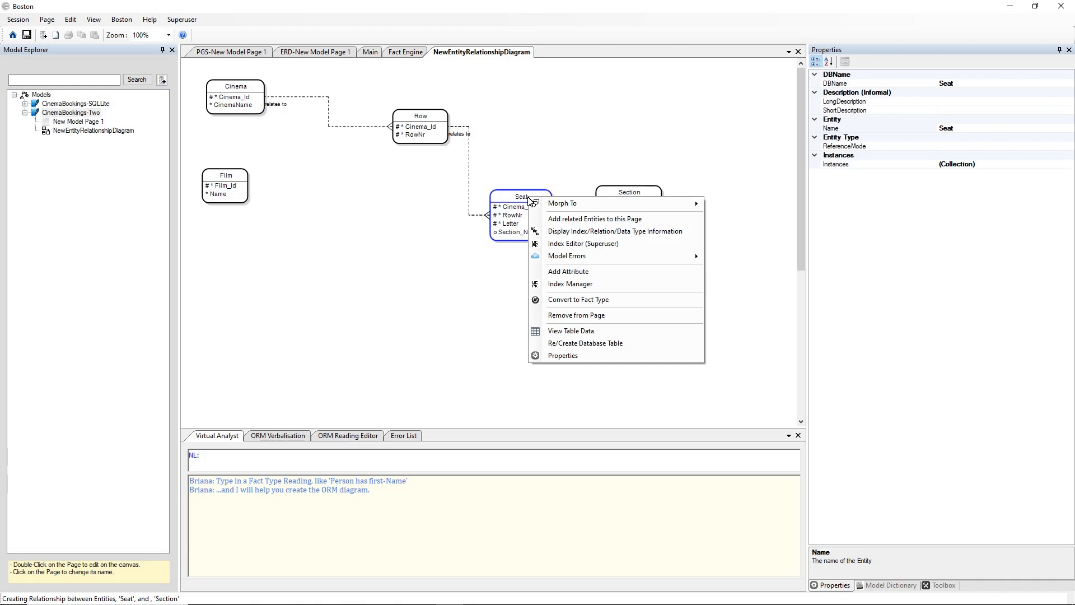
left_click(570, 334)
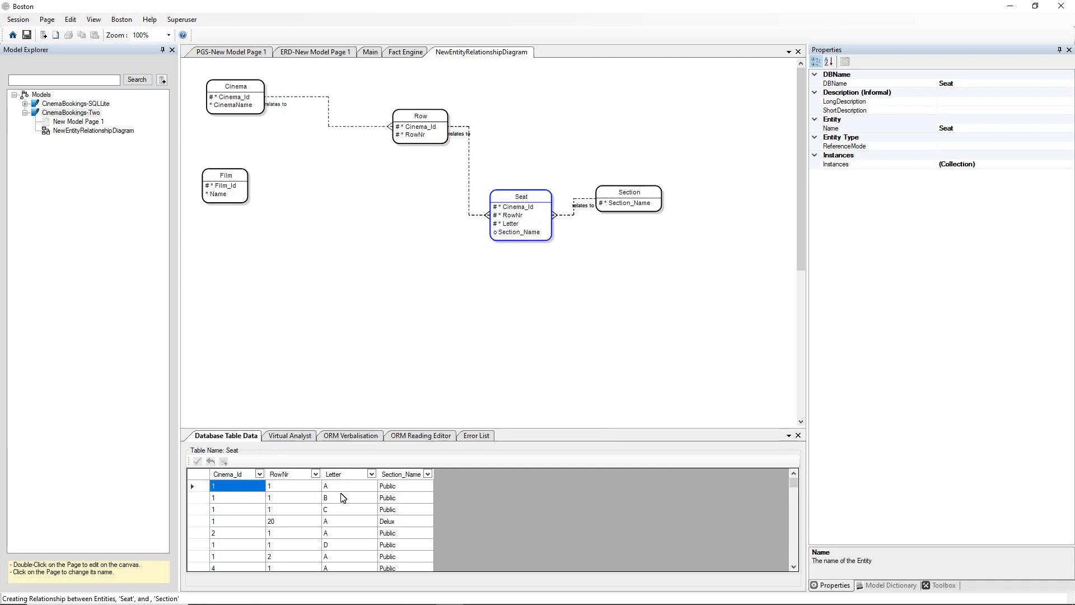
scroll(374, 500, "down", 5)
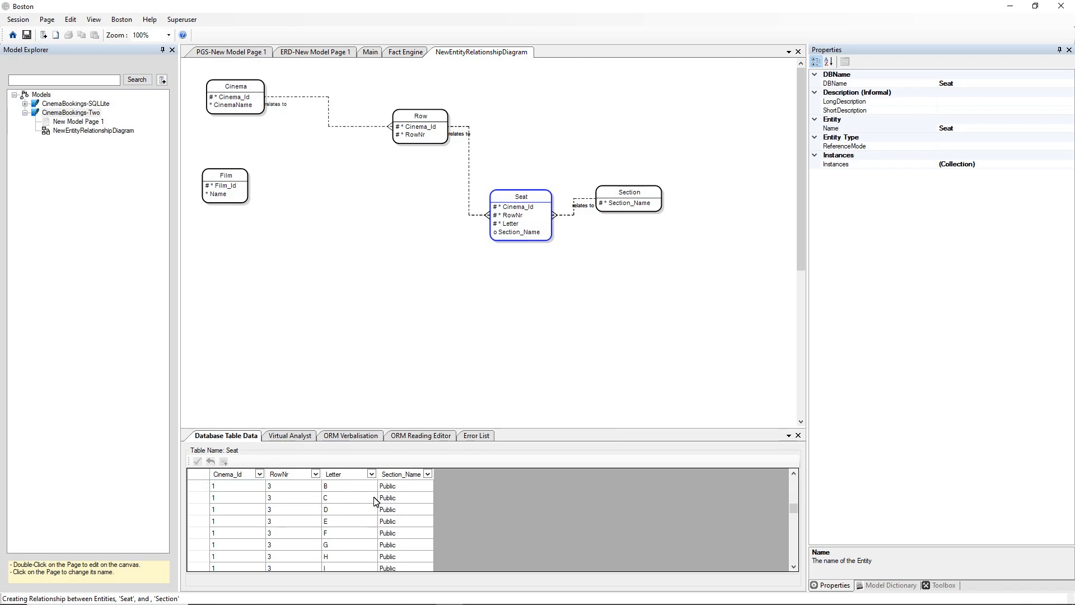
scroll(374, 500, "up", 5)
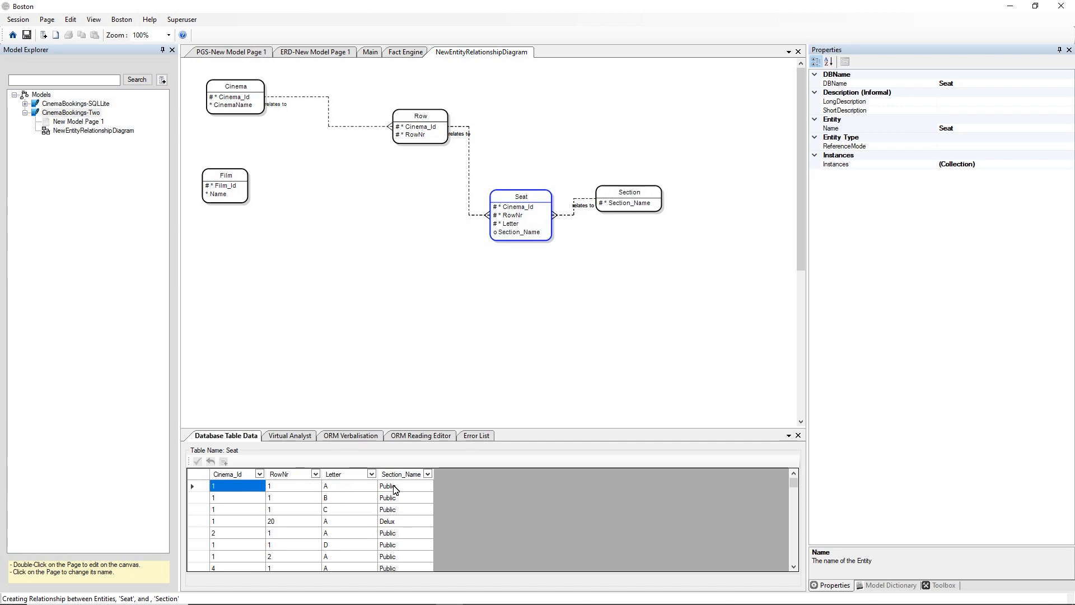
scroll(364, 501, "down", 4)
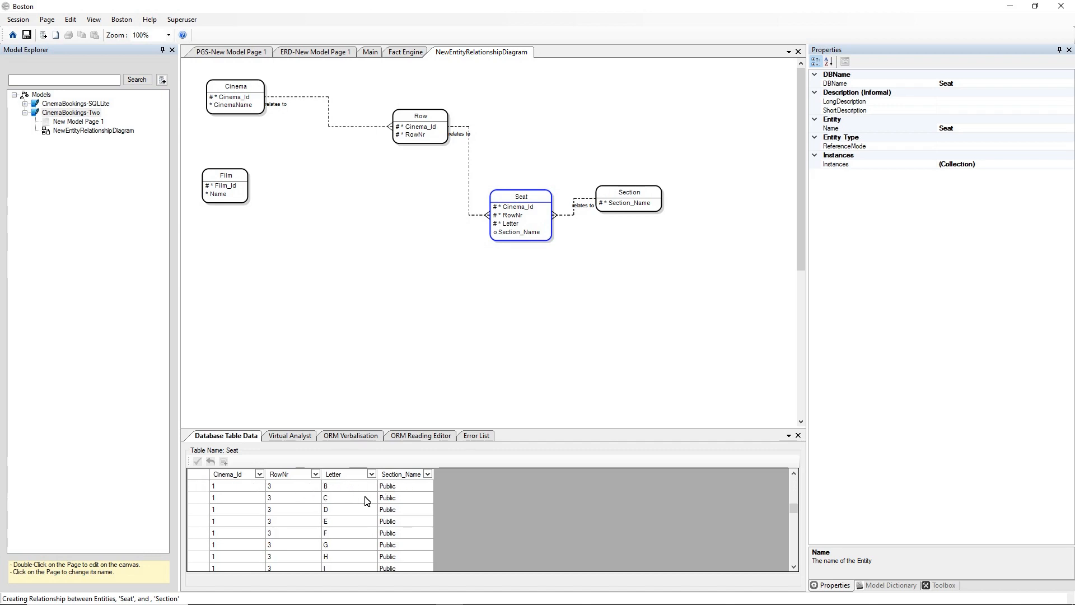
scroll(367, 501, "down", 2)
Move the Cinema entity to the right on the diagram so it sits closer to Row
left_click(505, 285)
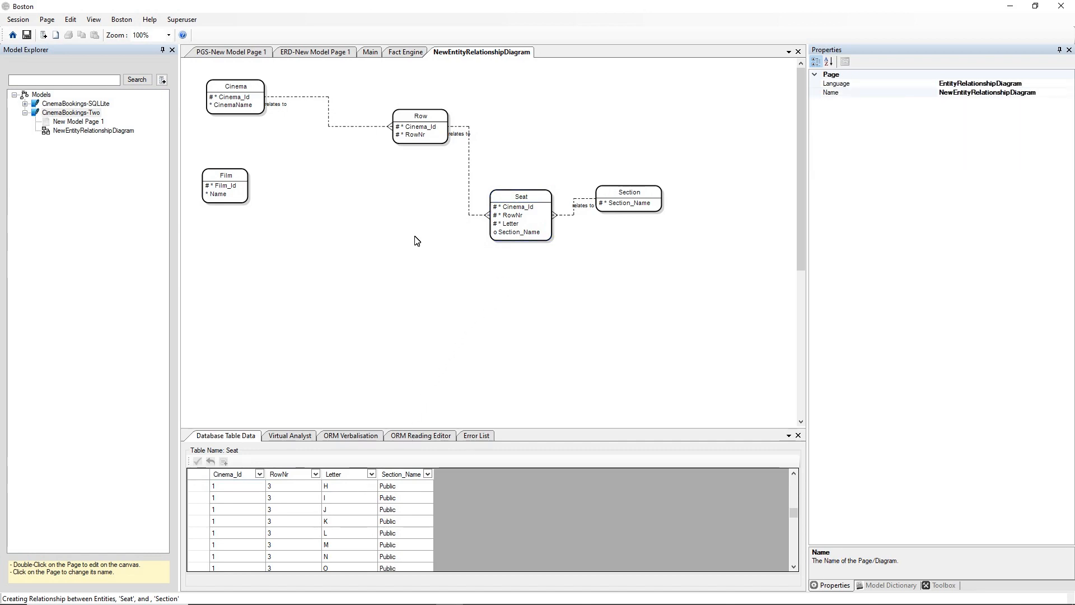
left_click_drag(251, 92, 367, 91)
left_click(520, 98)
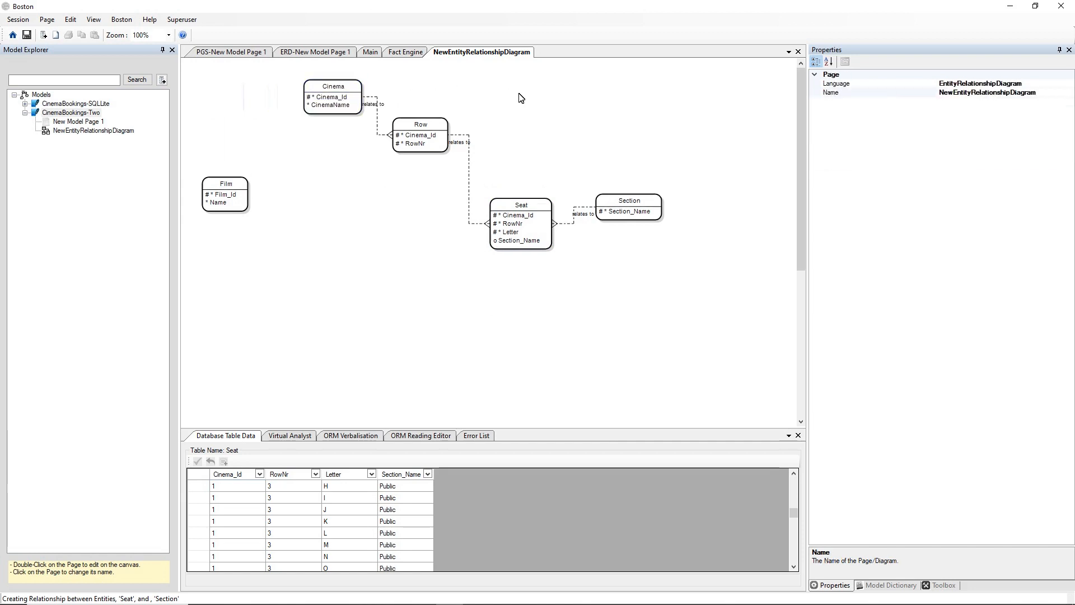
Bring up the diagram's toolbox and place a new entity below Film
right_click(552, 103)
mouse_move(653, 101)
left_click(713, 101)
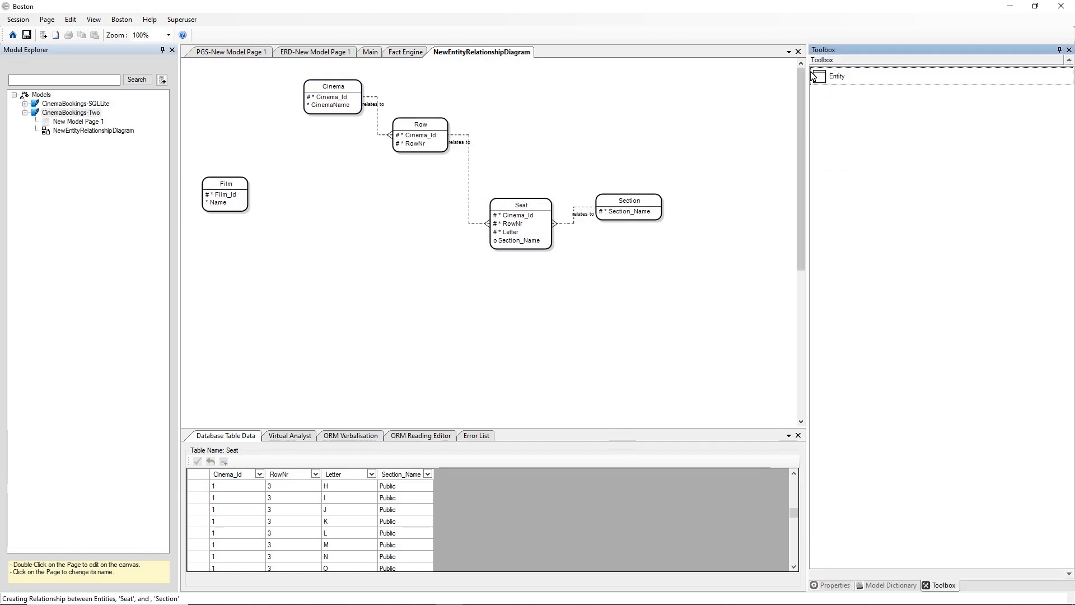
left_click_drag(814, 76, 271, 295)
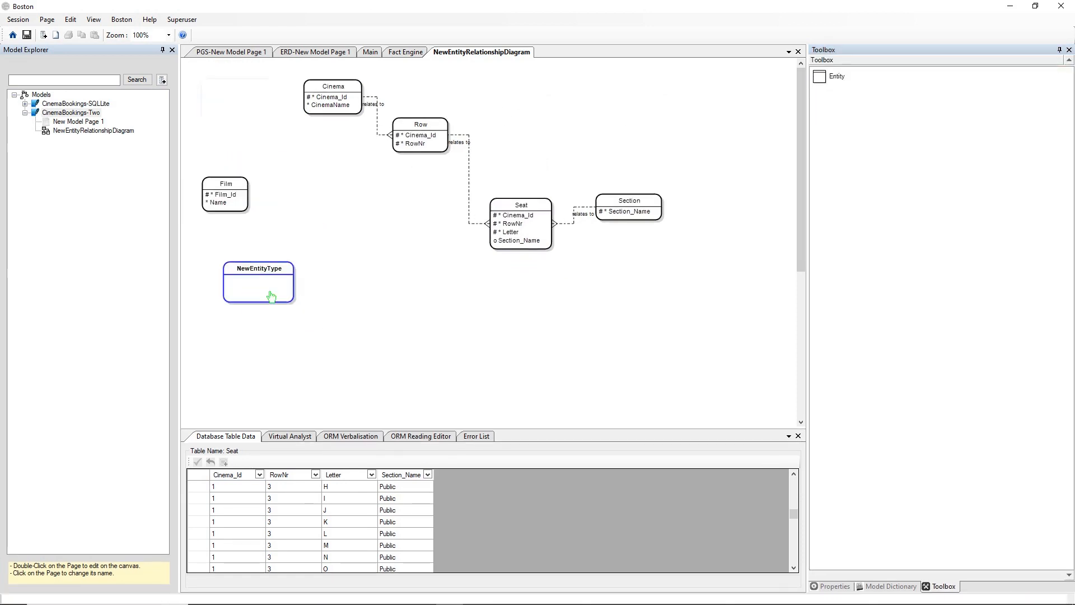
Show the properties of the new entity below Film and name it Person
right_click(271, 269)
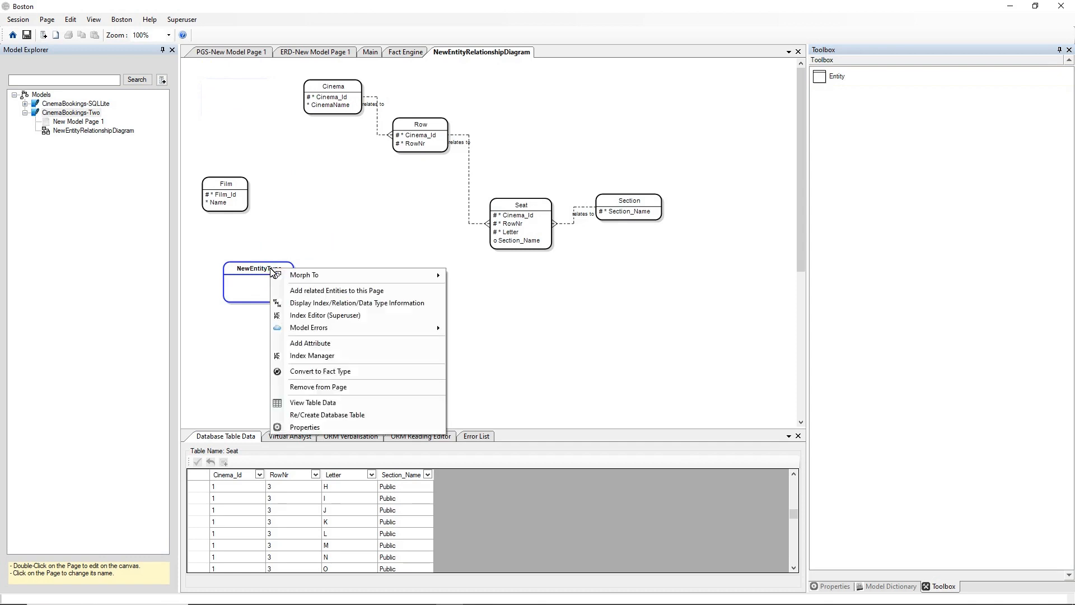
left_click(306, 427)
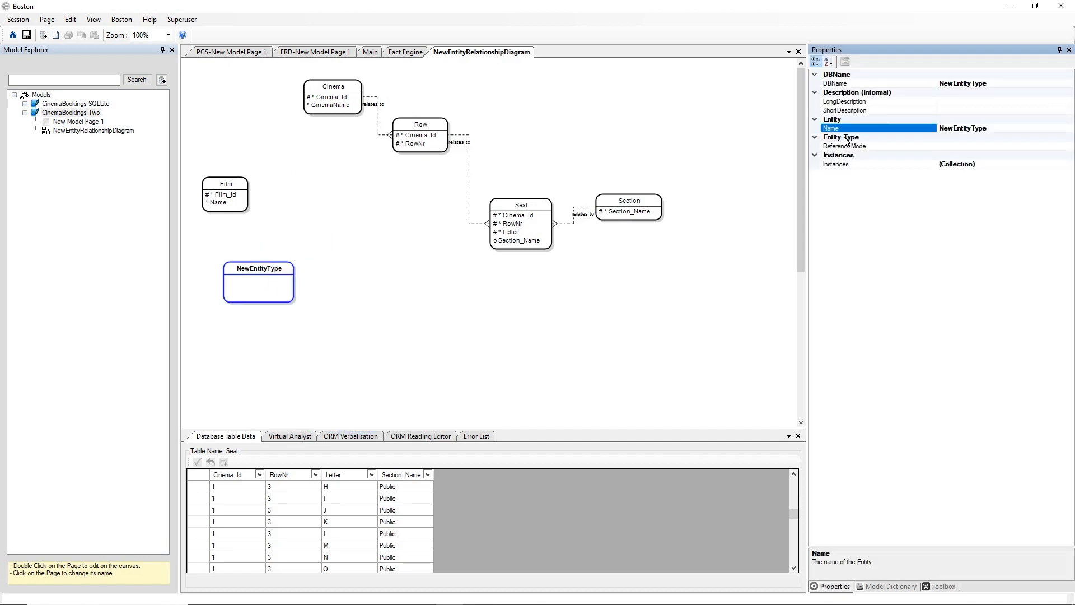
left_click(974, 82)
left_click(958, 129)
left_click(883, 130)
type("Person")
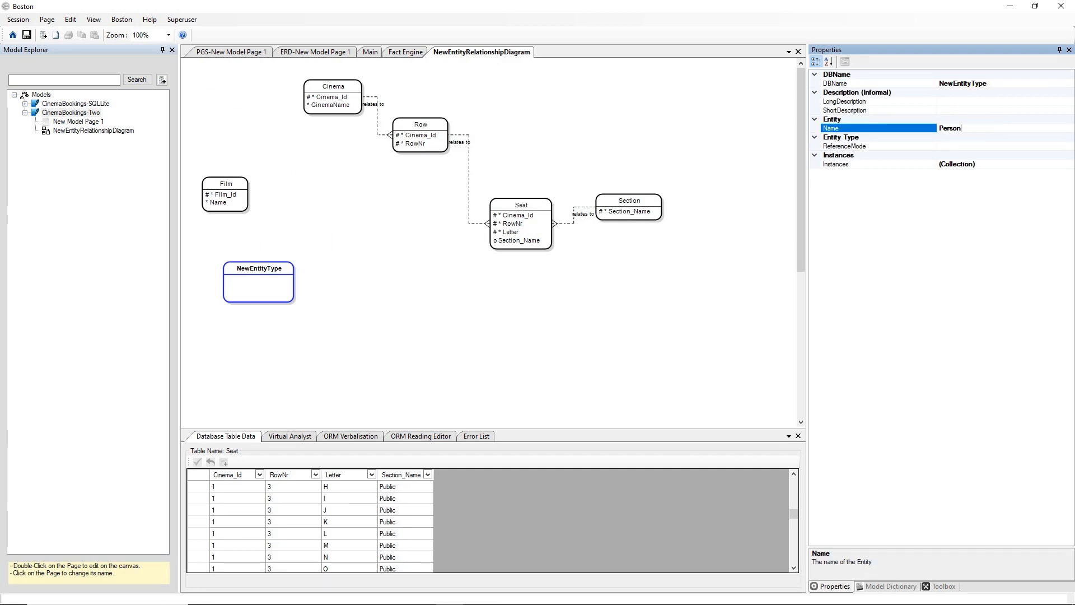
key("Return")
Set the Person entity's reference mode to .Id
left_click(1015, 147)
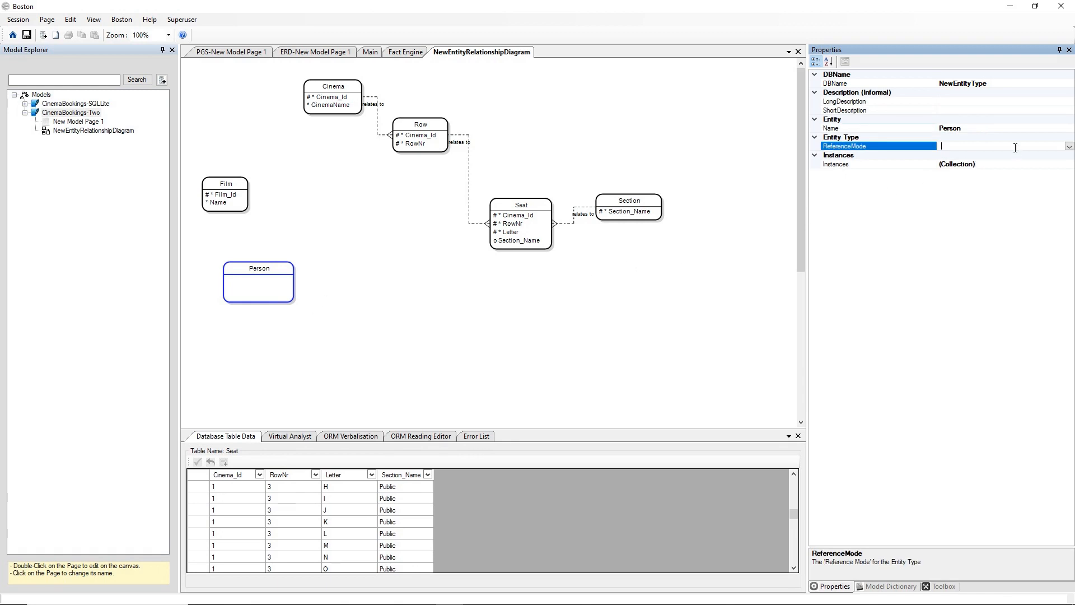
left_click(1069, 147)
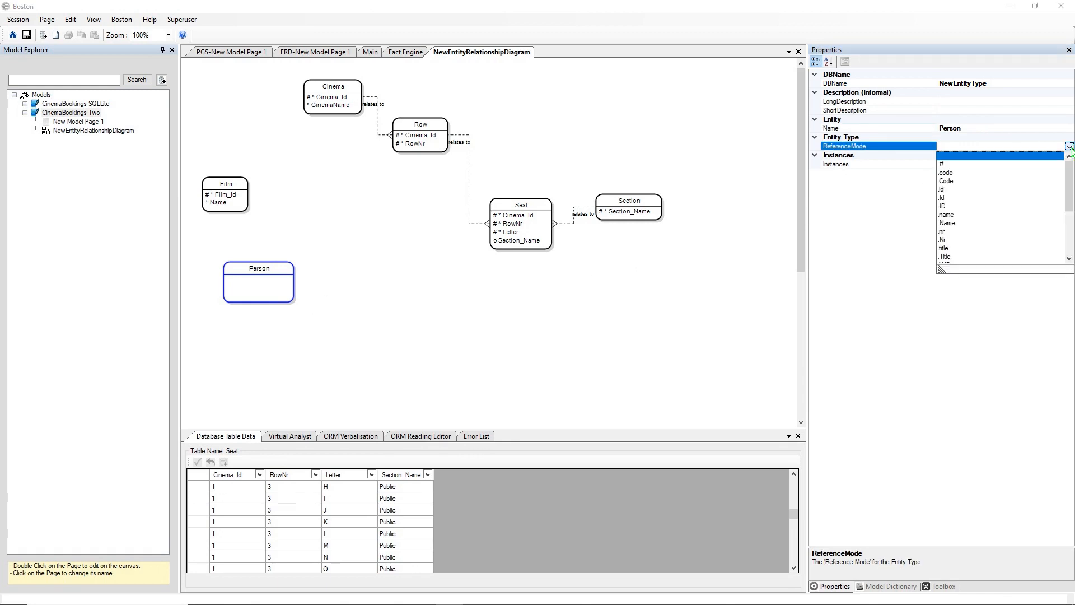
left_click(945, 199)
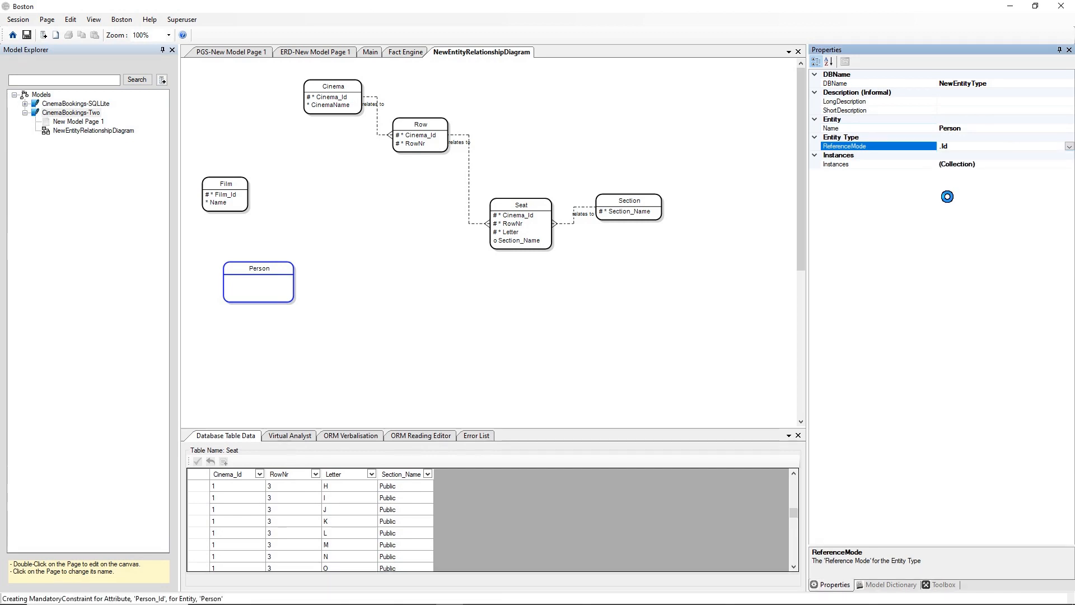
Start a new attribute on the Person entity and name it LoginName
right_click(271, 279)
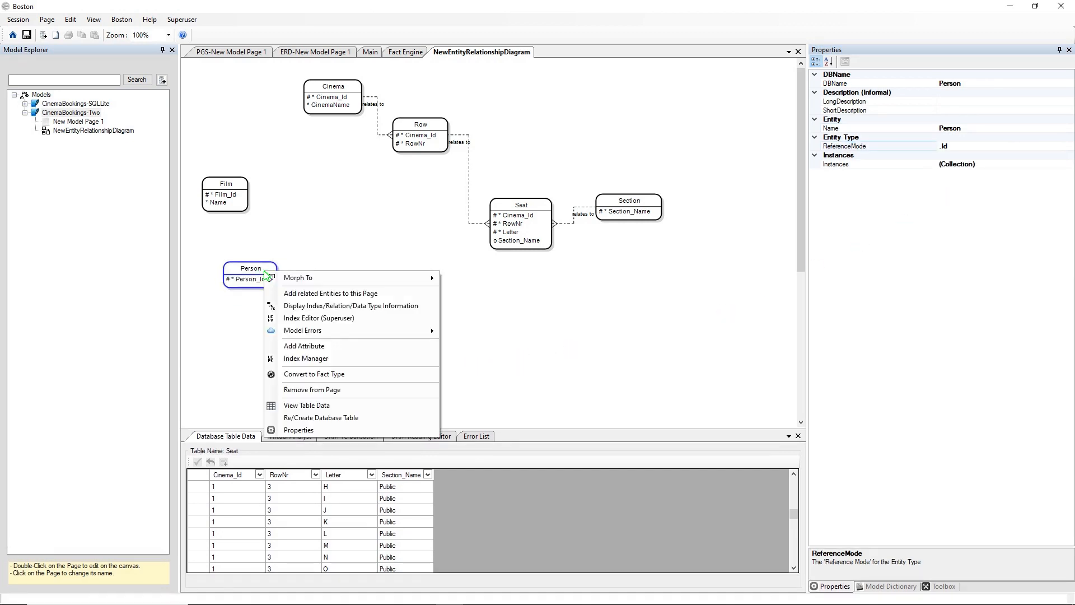
left_click(328, 347)
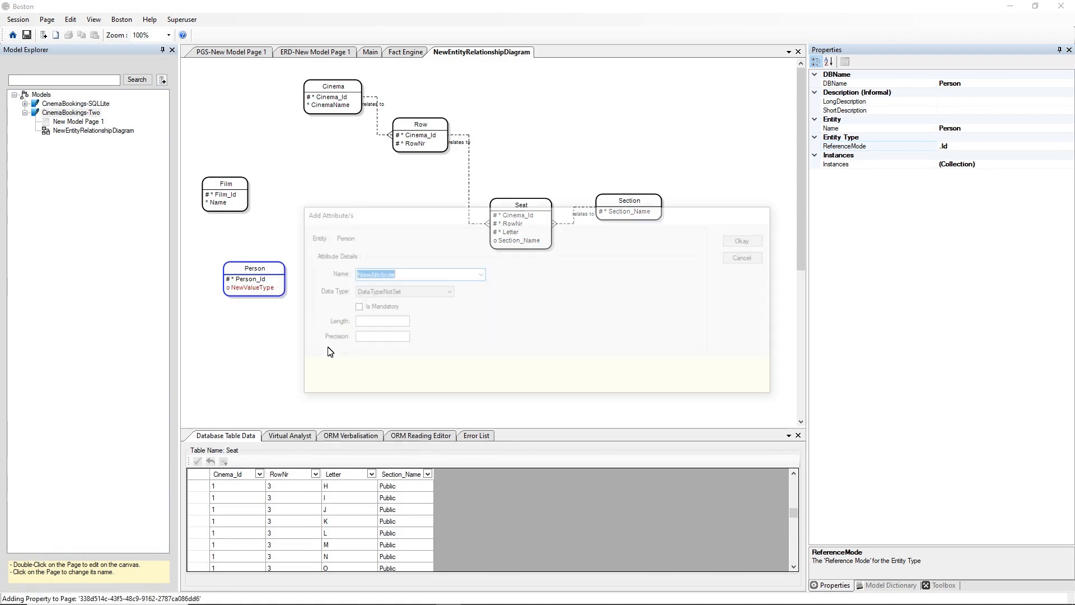
type("L")
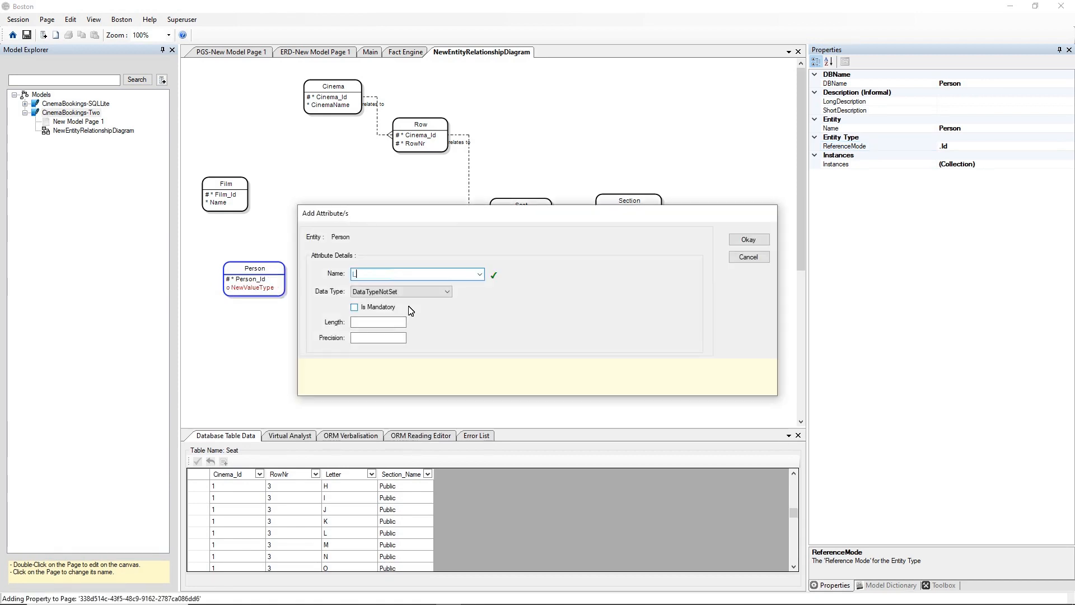
type("oginN")
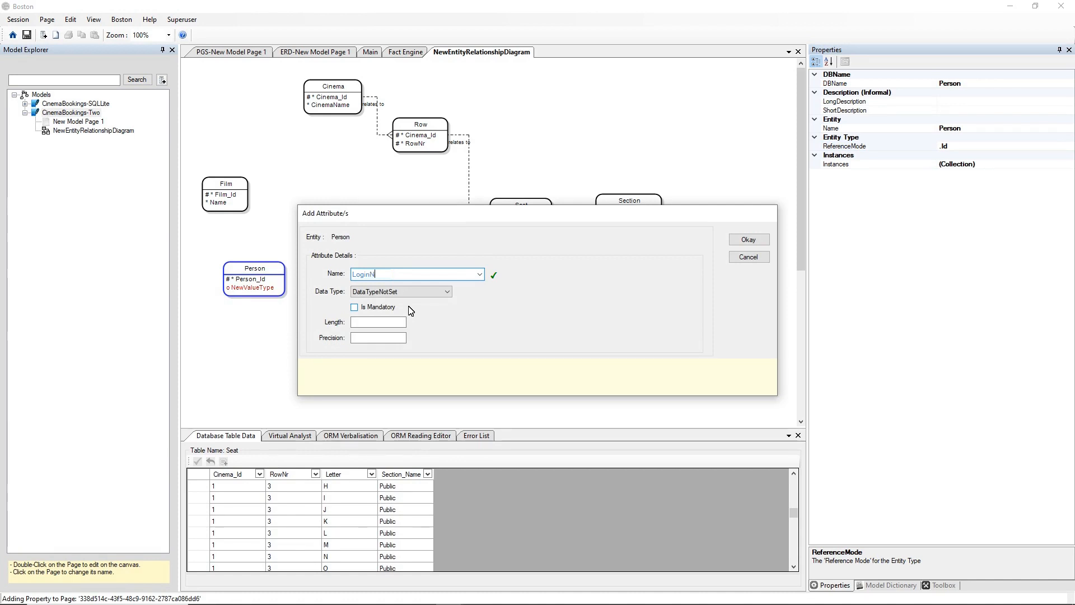
type("ame")
Make the LoginName attribute a mandatory TextFixedLength with a length of 100 and accept it
left_click(421, 291)
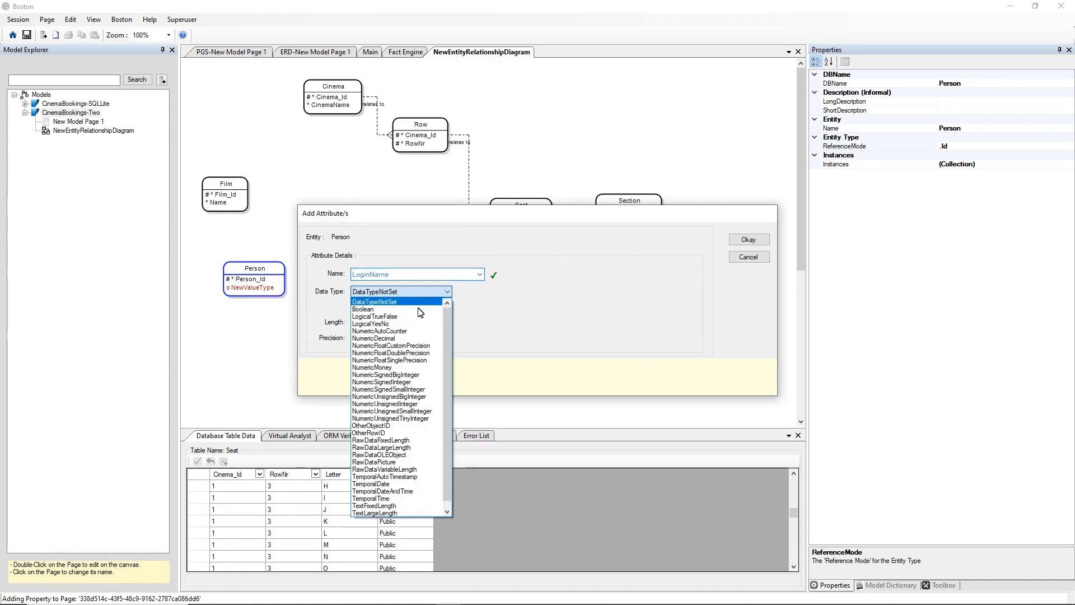
left_click(395, 505)
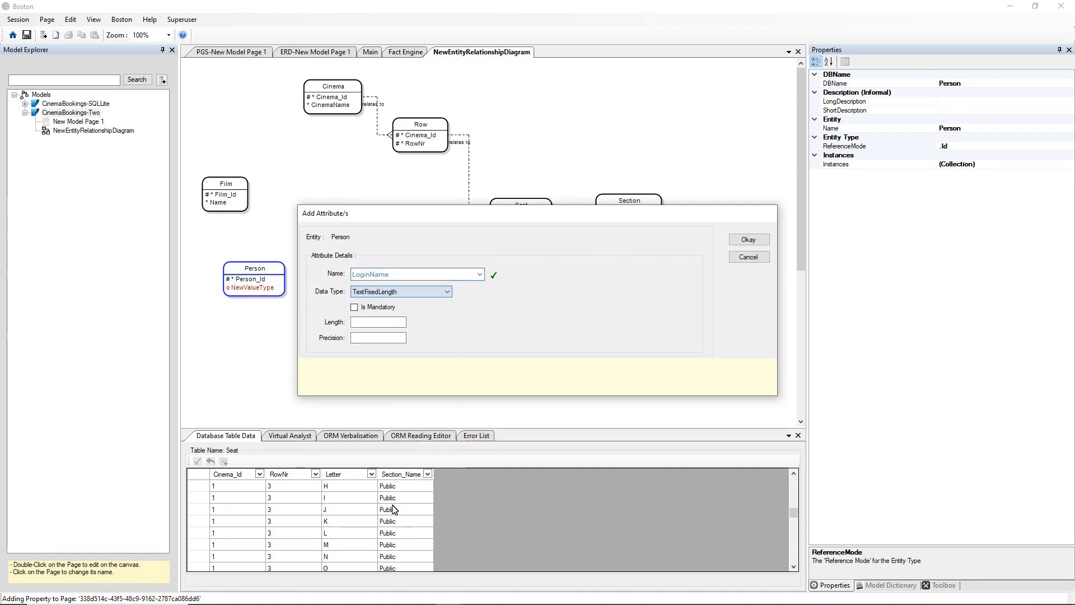
left_click(354, 307)
left_click(370, 323)
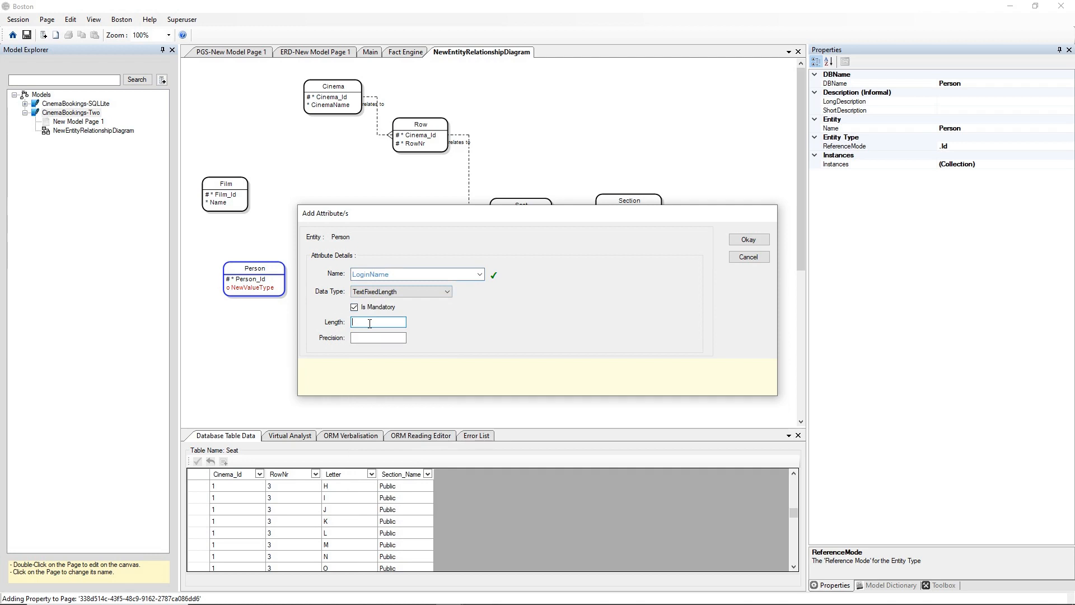
type("100")
left_click(735, 239)
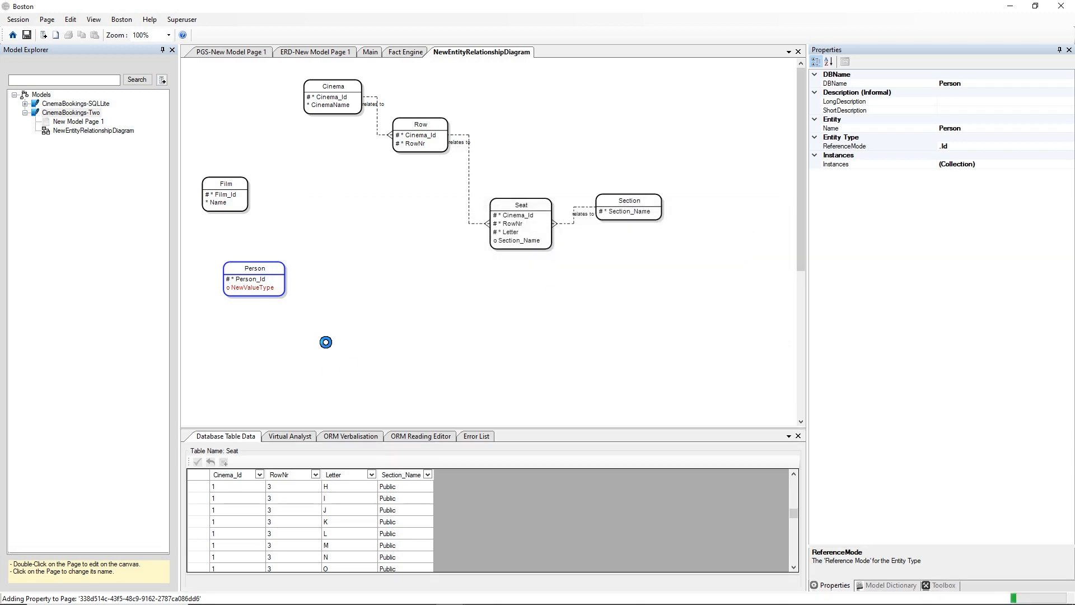
Add a unique constraint on the Person entity that includes only the LoginName column, and apply it
right_click(260, 268)
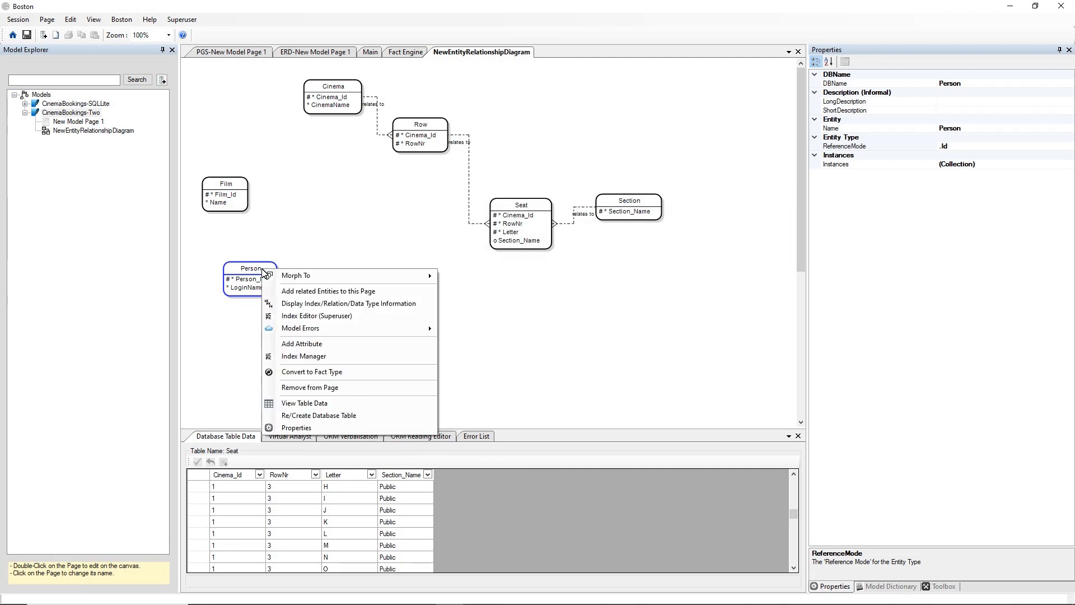
left_click(314, 356)
left_click(361, 234)
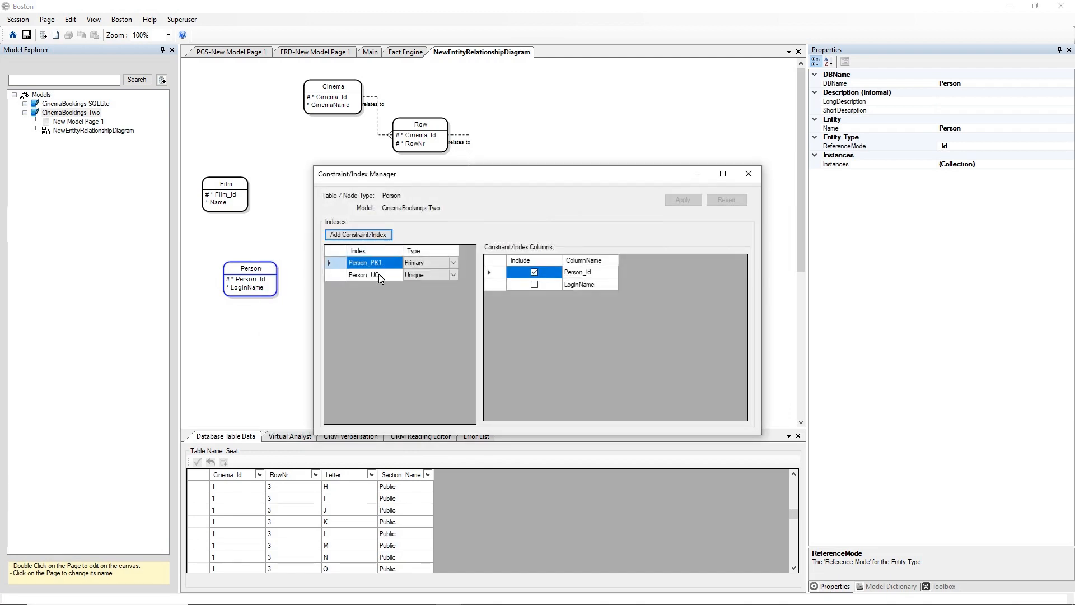
left_click(380, 276)
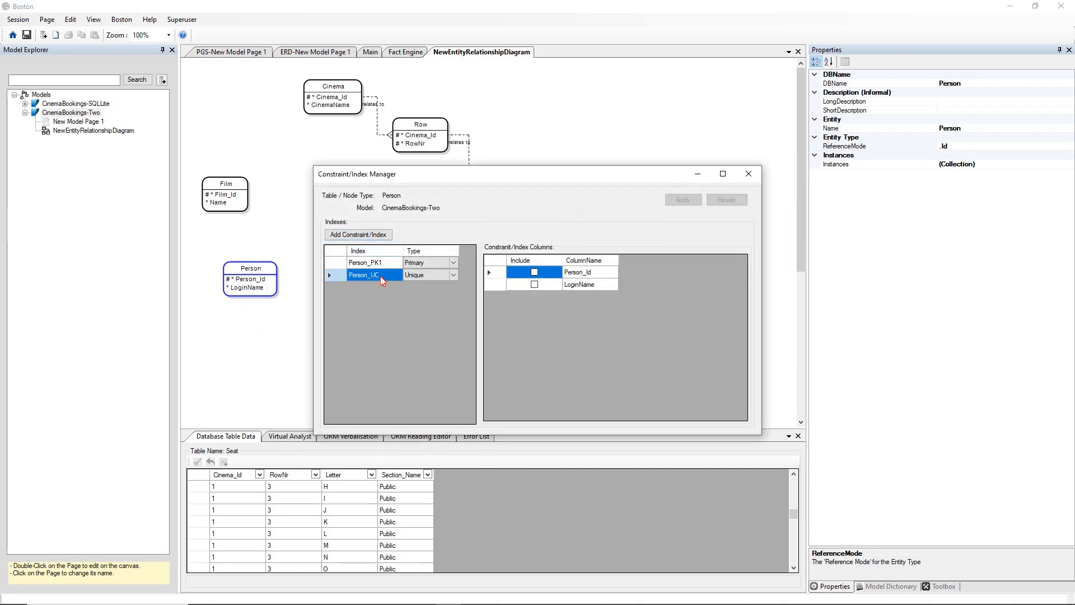
left_click(535, 285)
left_click(682, 200)
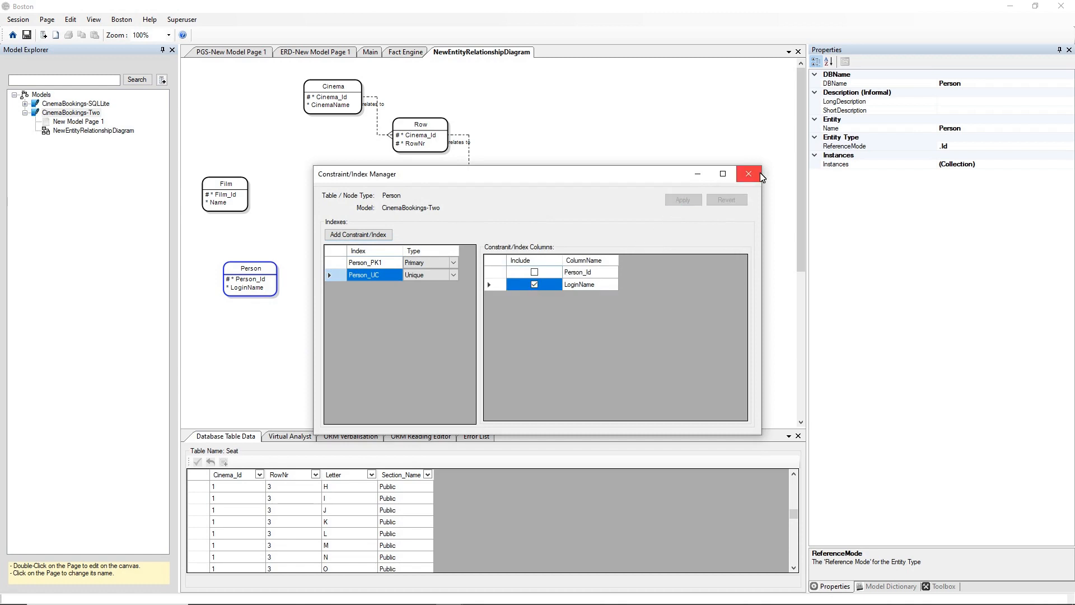
left_click(760, 175)
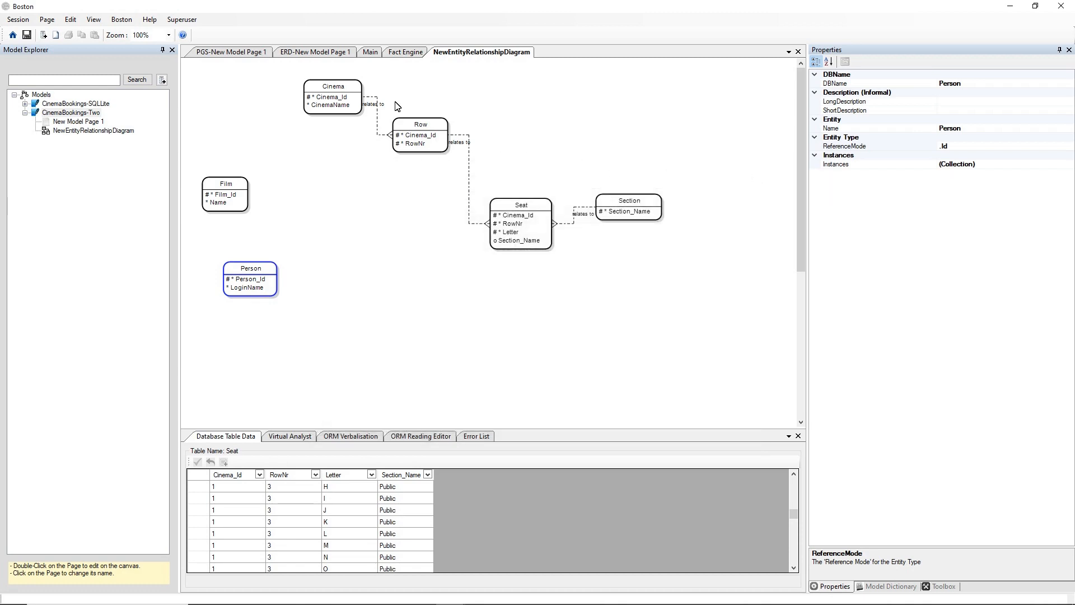
Show the table data of the Person entity
right_click(265, 270)
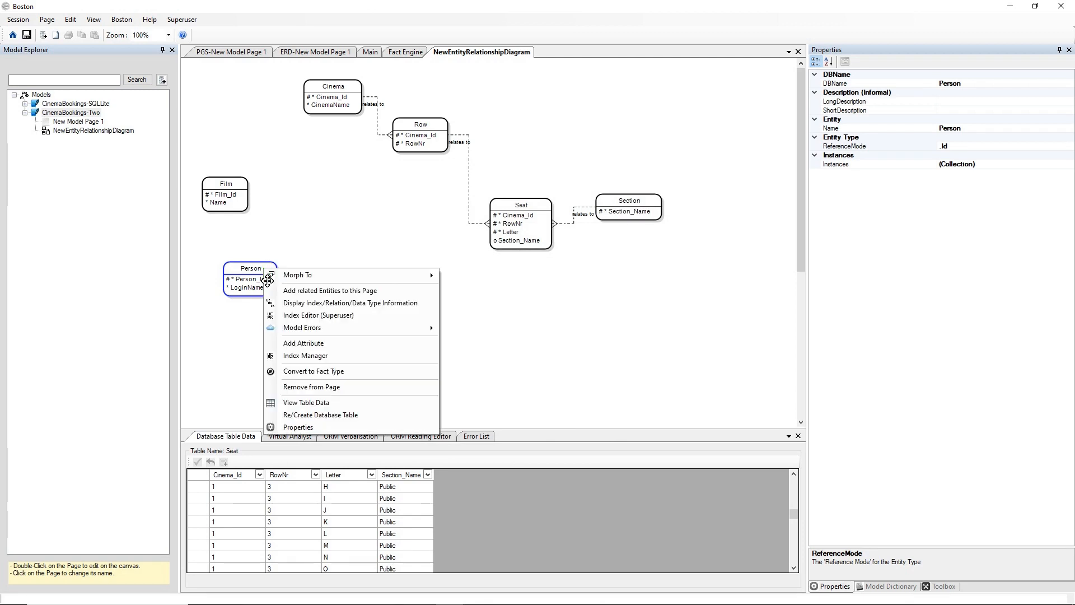
left_click(287, 403)
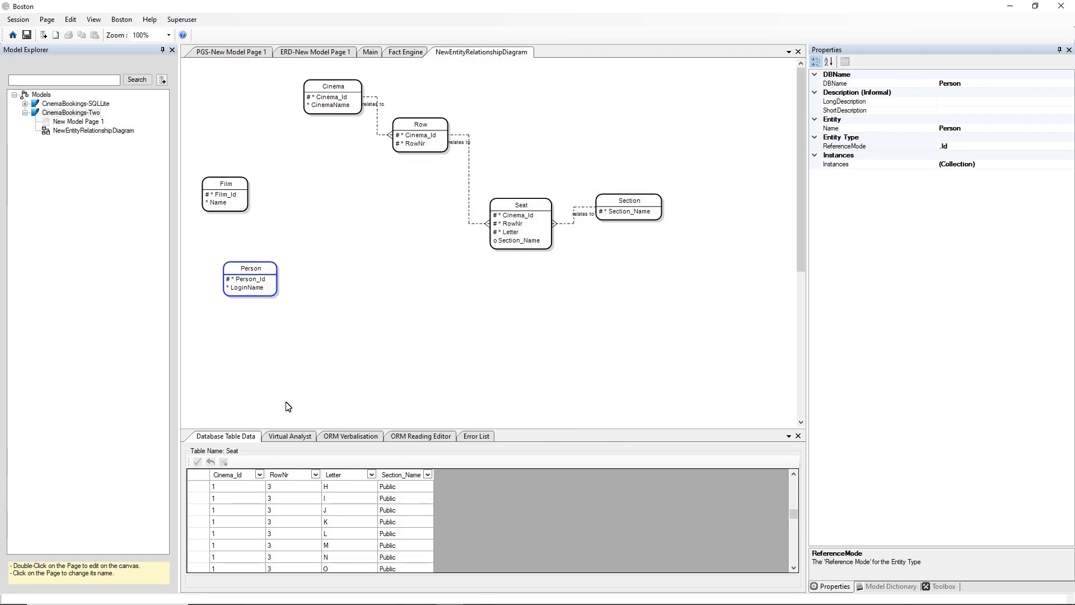
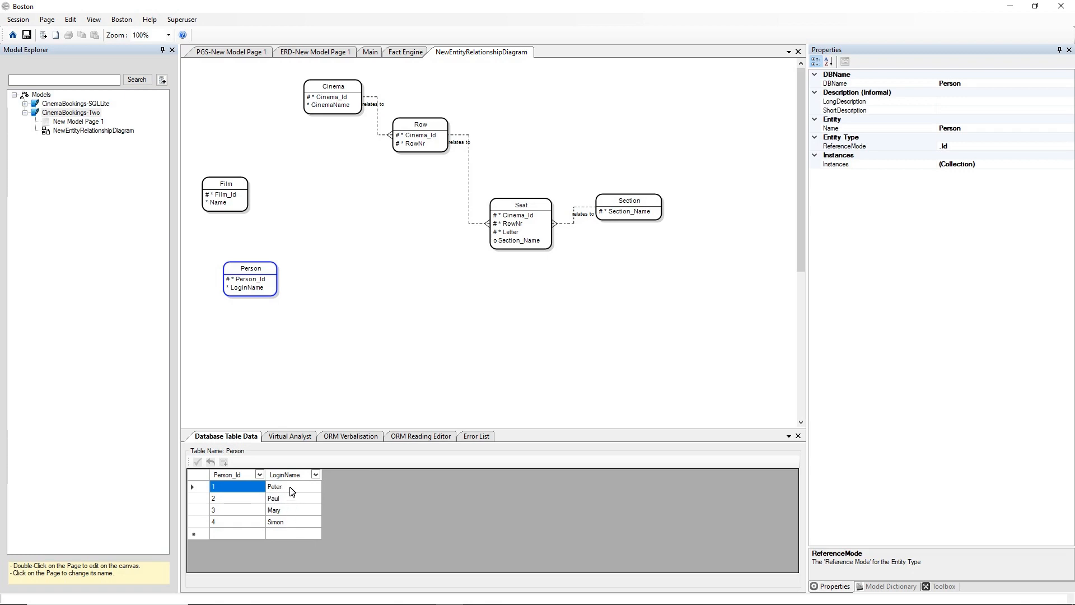
Bring up the diagram's toolbox and place a new entity beside Cinema, above Film
left_click(360, 234)
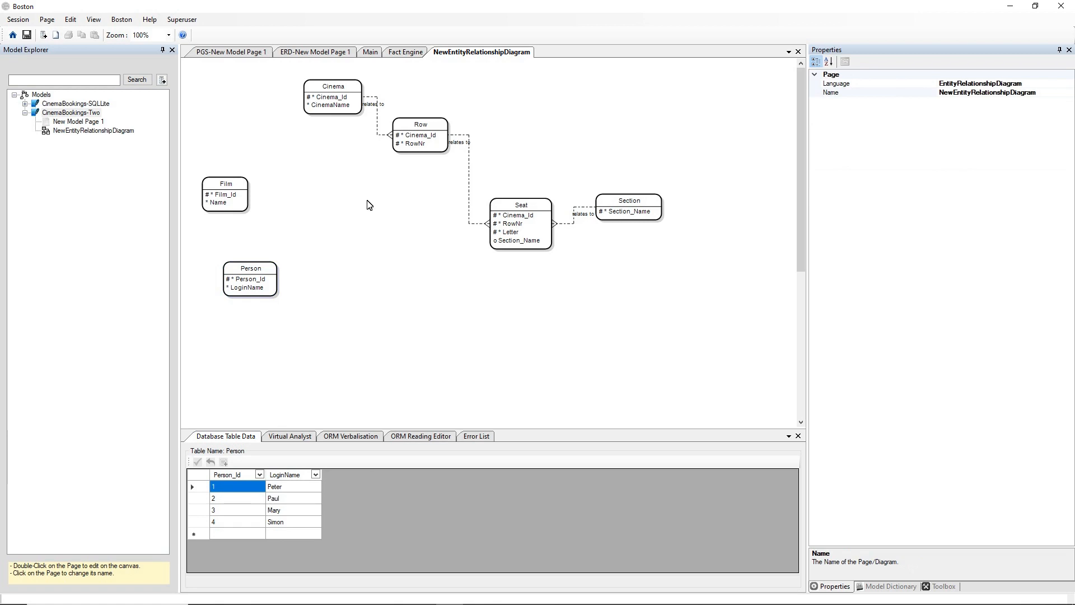
right_click(369, 205)
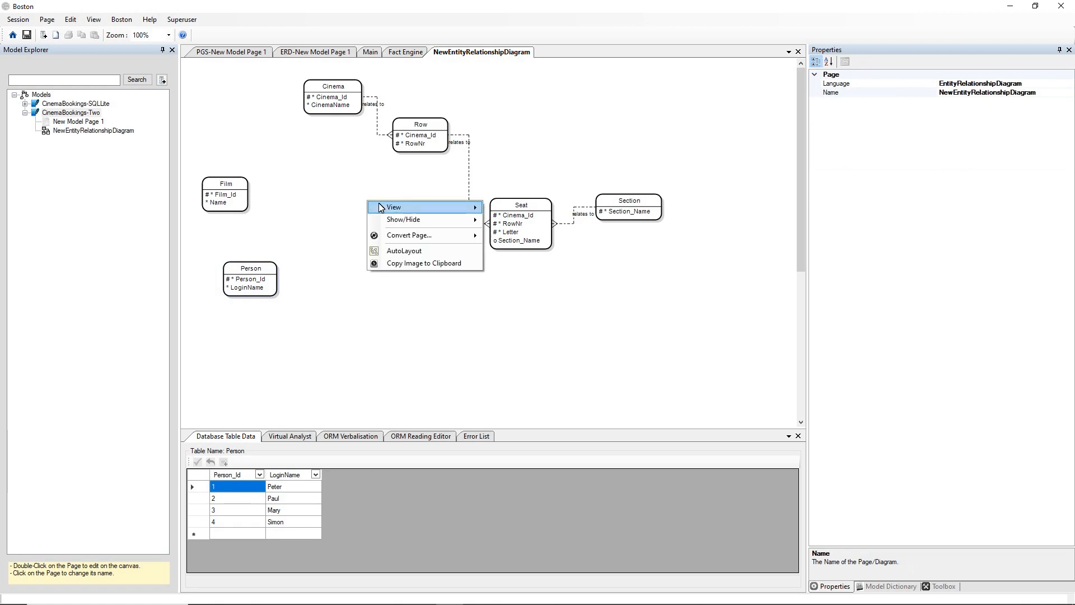
mouse_move(417, 208)
left_click(518, 208)
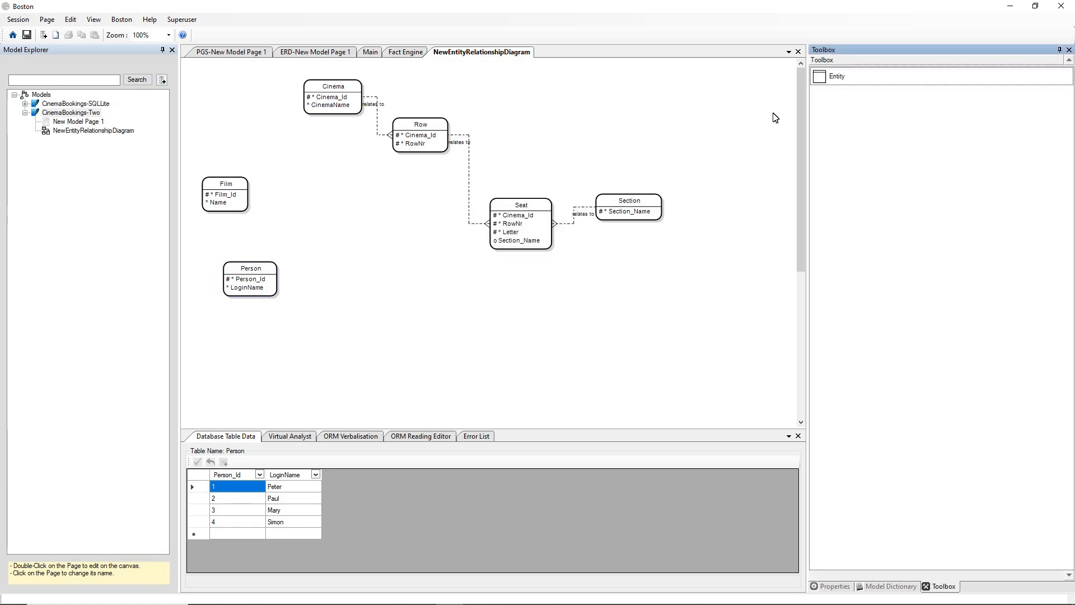
left_click_drag(821, 77, 227, 102)
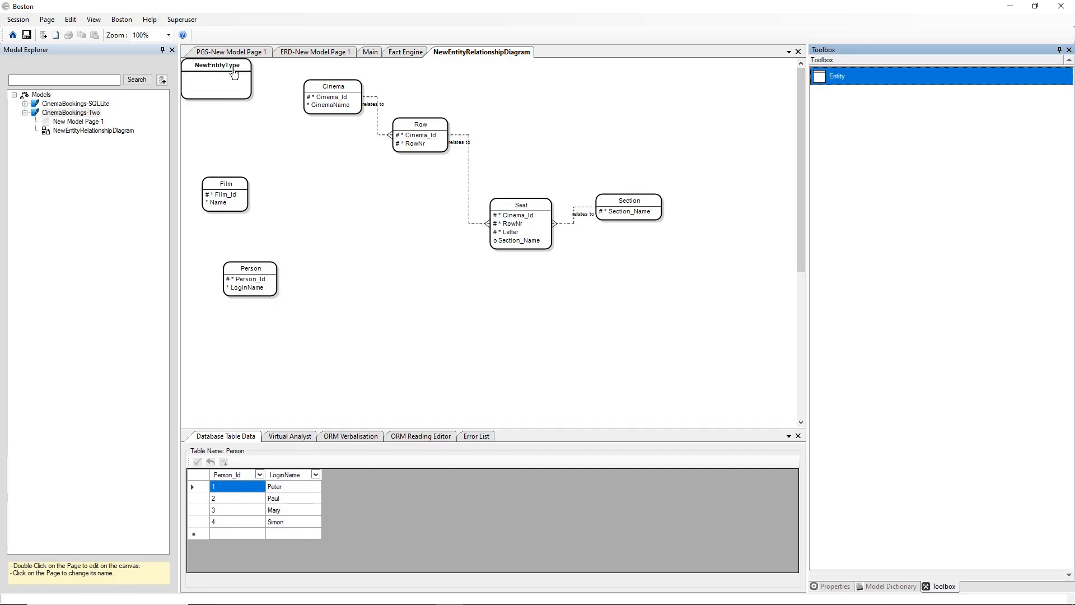
Show the properties of the new entity above Film and name it Session
right_click(232, 87)
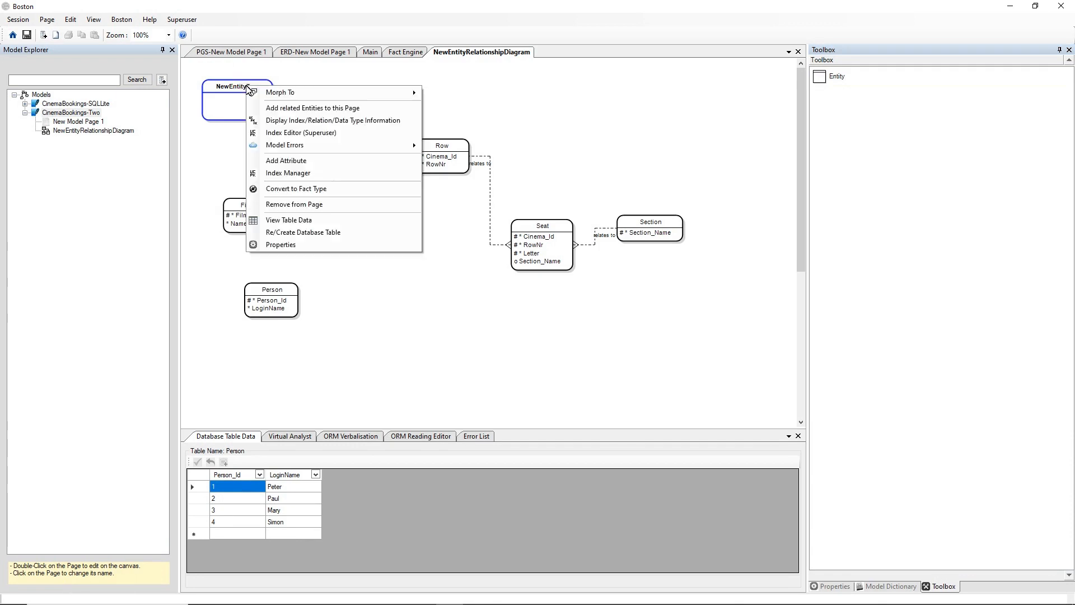
left_click(381, 241)
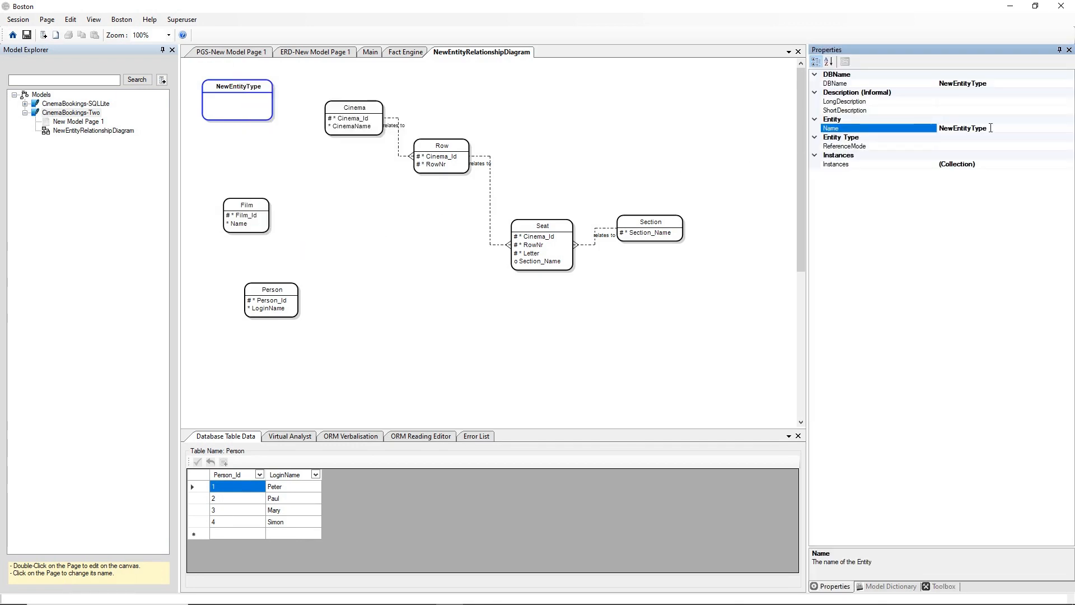
left_click_drag(990, 128, 914, 131)
type("Session")
key("Return")
Draw a relationship from the Session entity to the Cinema entity
left_click(277, 120)
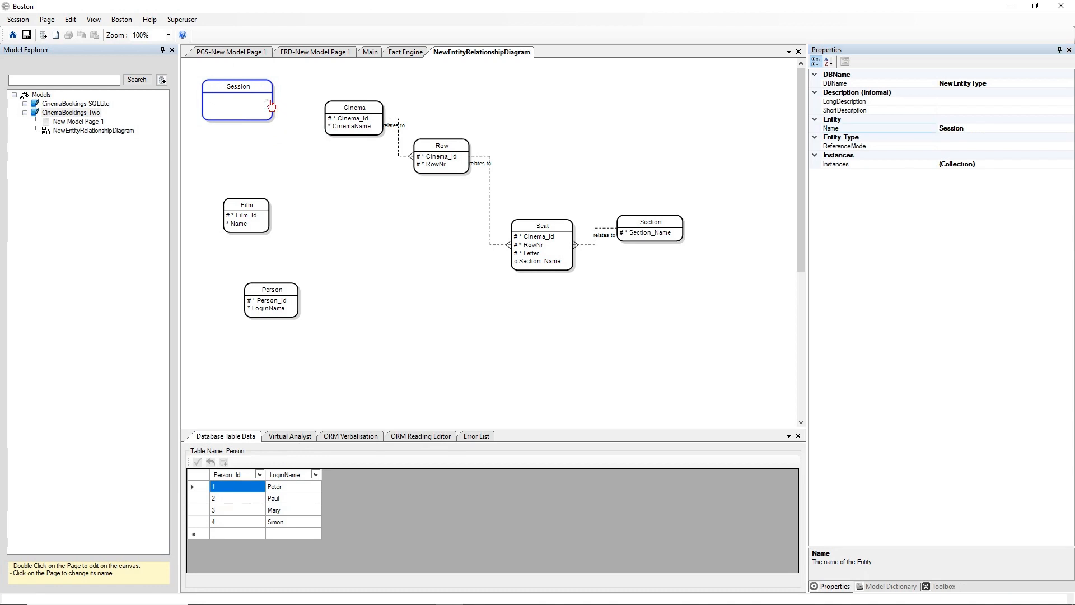
left_click_drag(297, 112, 337, 124)
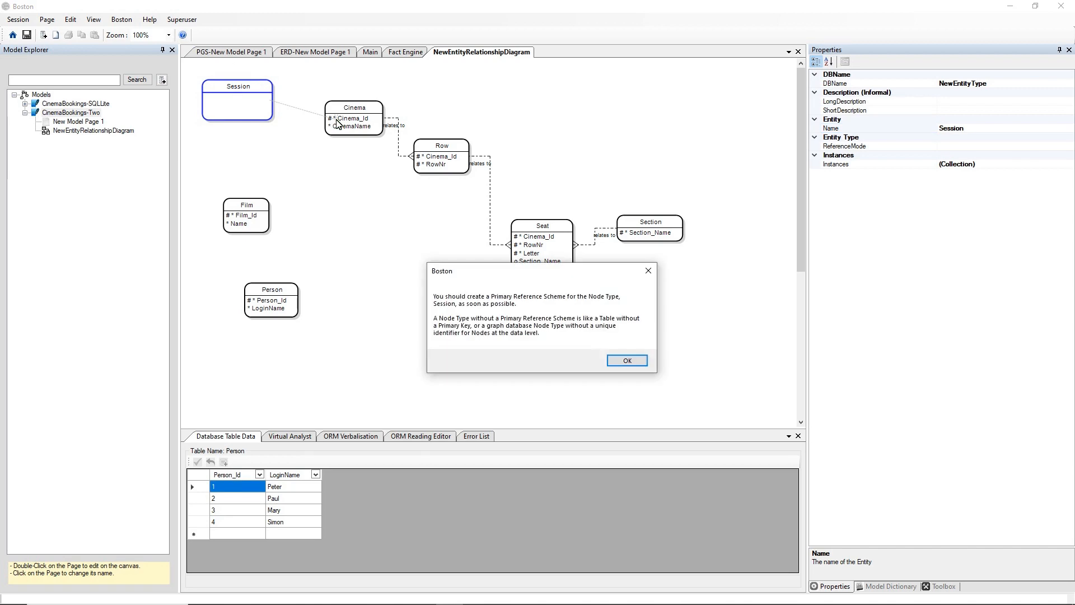
Finish relating the Session entity to Cinema, and create another relationship from Session to Film
left_click(626, 361)
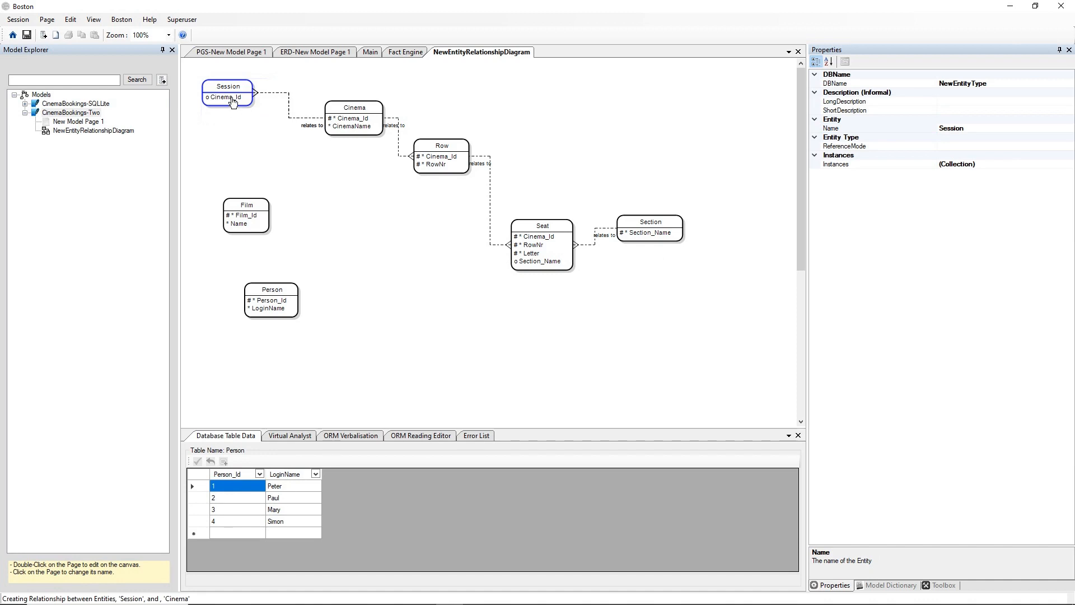
left_click_drag(232, 105, 233, 209)
left_click_drag(232, 209, 233, 209)
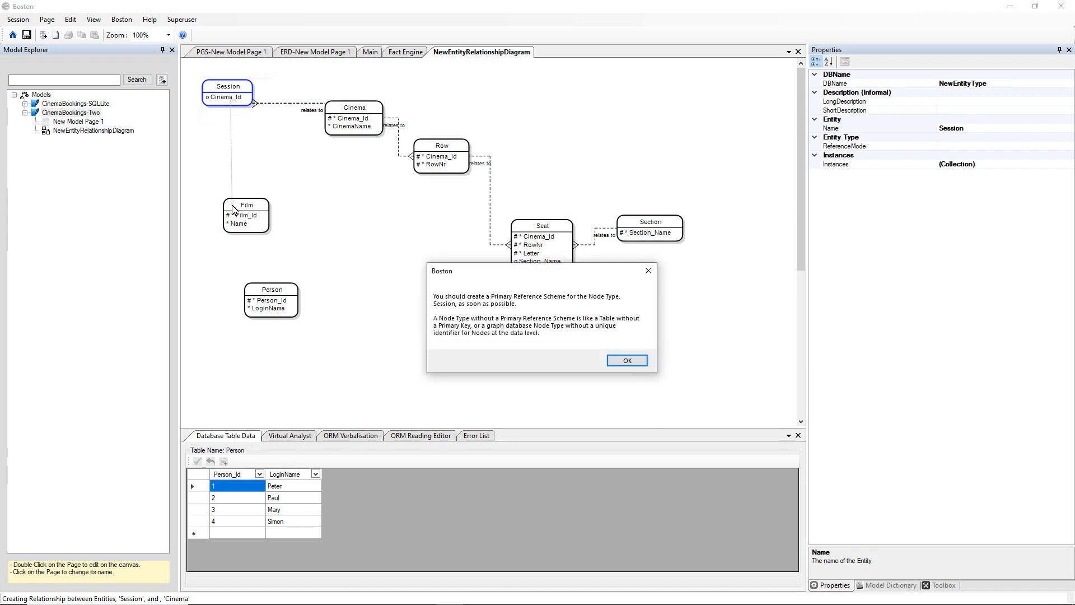
left_click(640, 362)
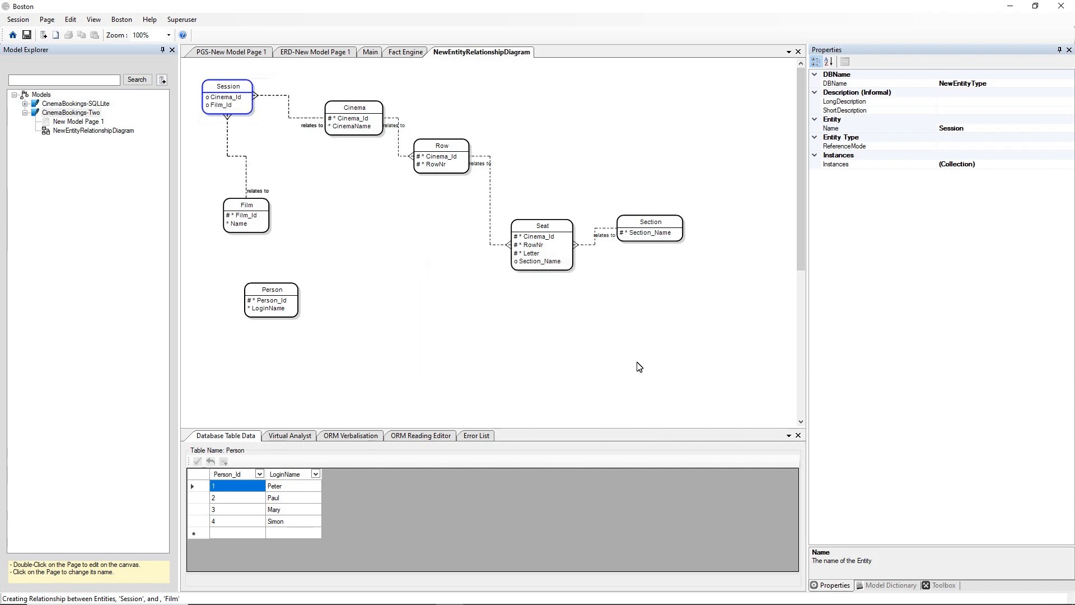
Add a mandatory attribute named DateTime with data type TemporalDateAndTime to the Session entity
right_click(231, 85)
left_click(257, 160)
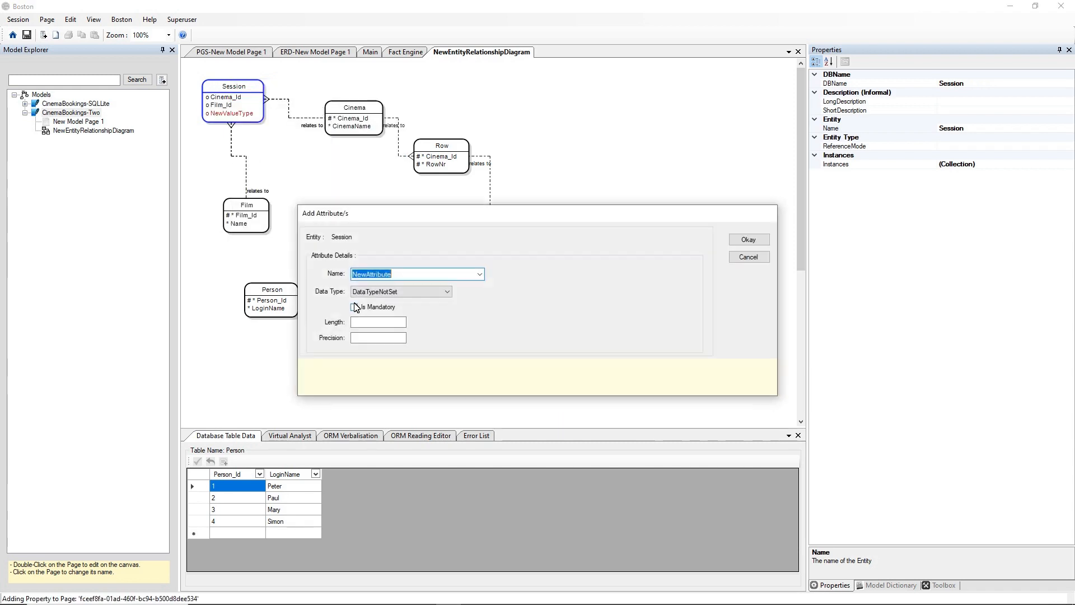
type("DateTime")
left_click(386, 292)
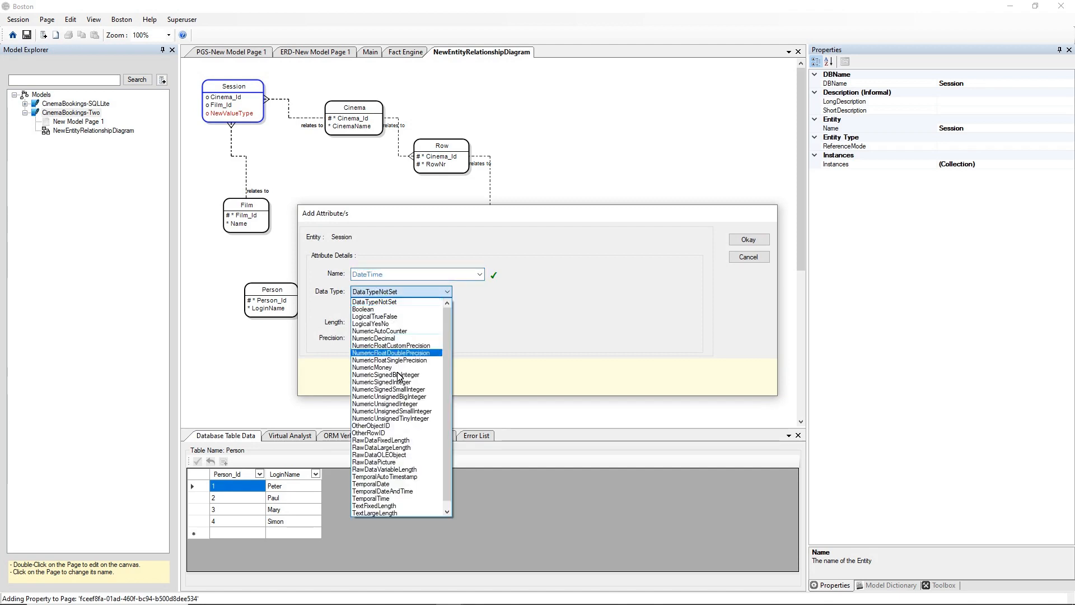
left_click(392, 491)
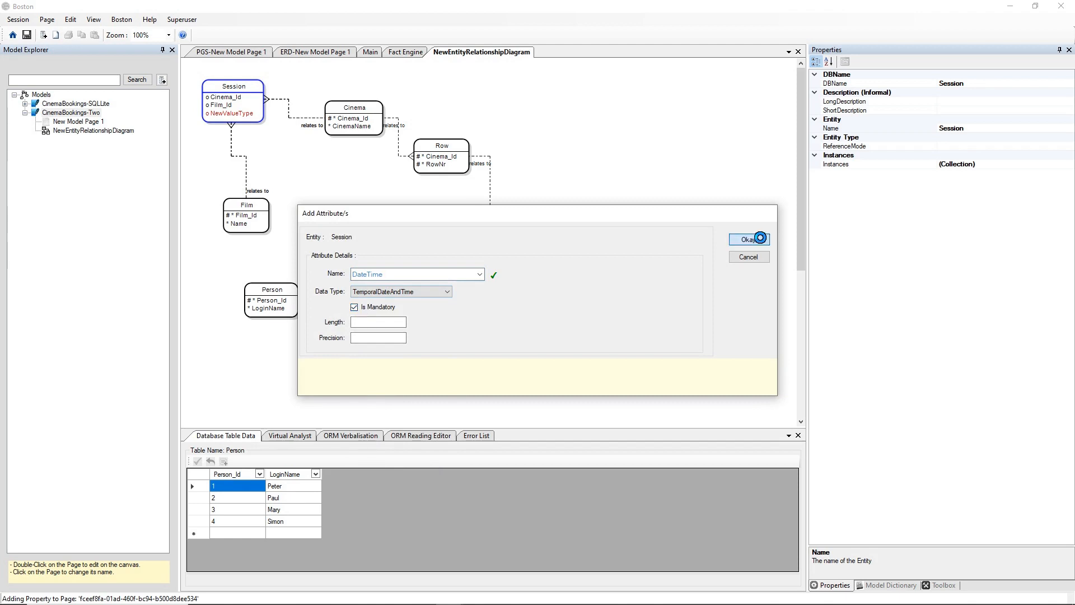
left_click(749, 239)
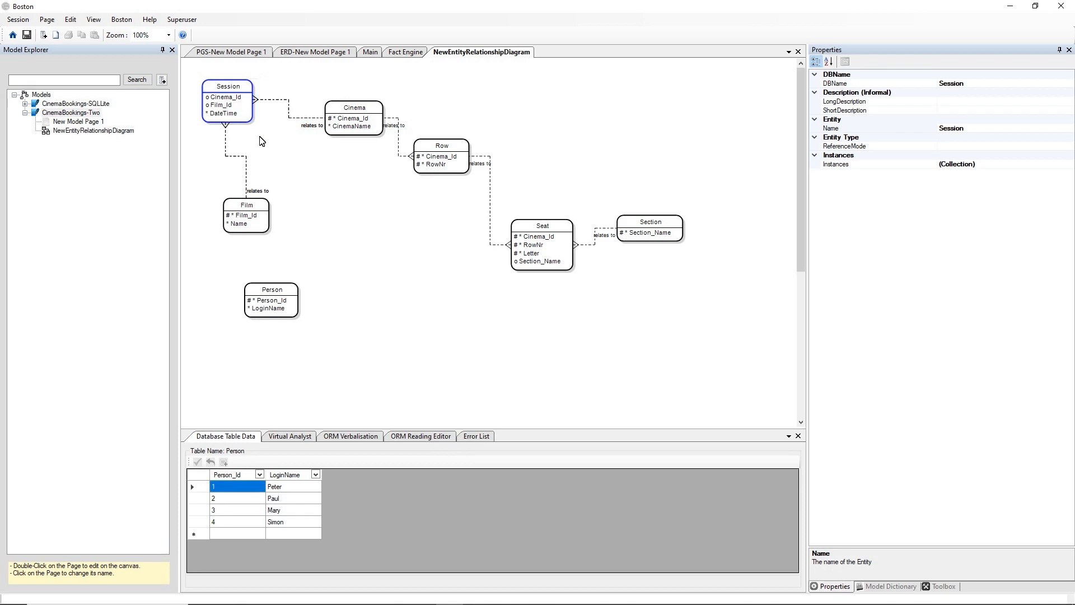
Add a constraint to the Session entity, named Session_PK and with the type Primary
left_click(229, 85)
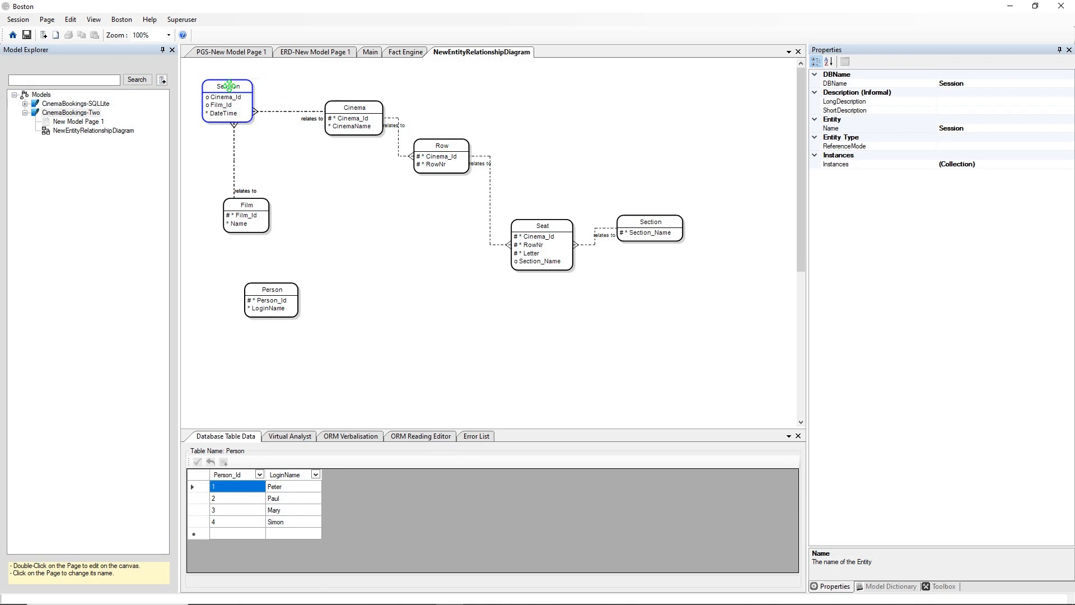
right_click(229, 85)
mouse_move(247, 94)
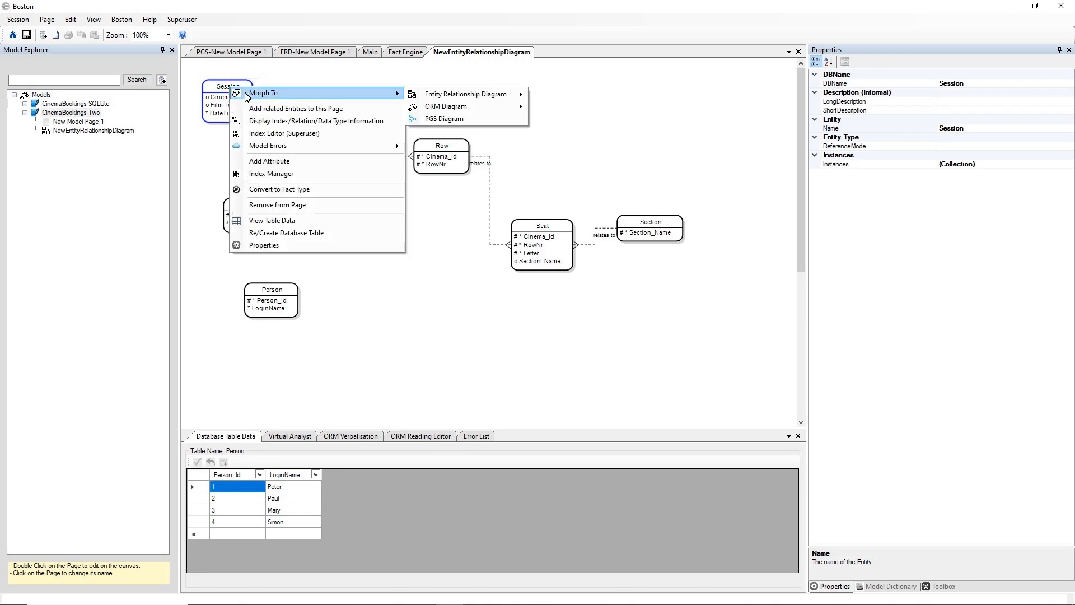
left_click(272, 175)
left_click(359, 234)
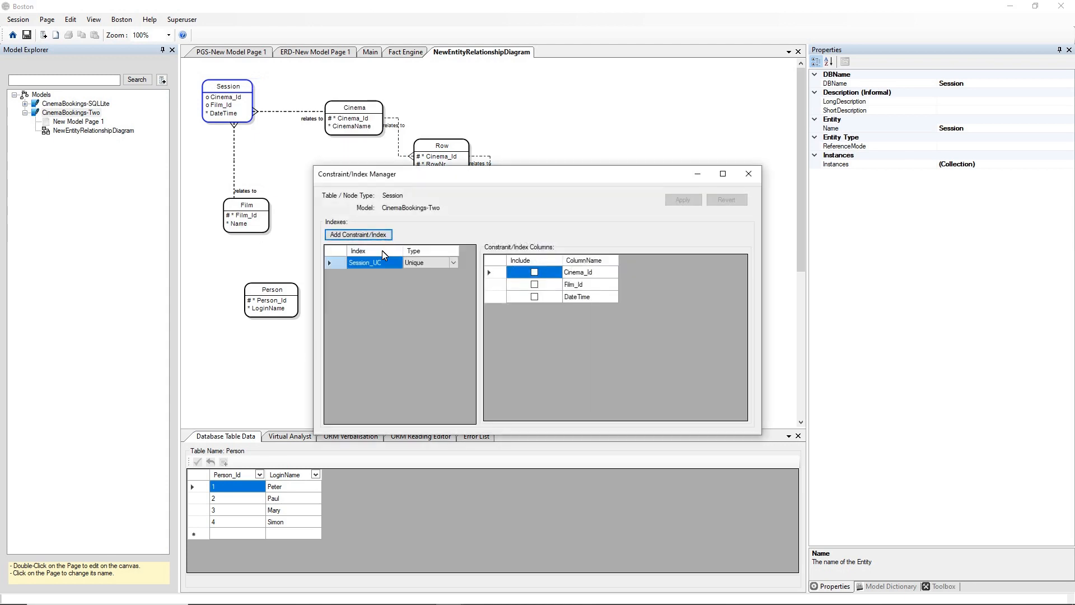
left_click(392, 263)
type("PK")
left_click(431, 263)
left_click(452, 262)
left_click(445, 274)
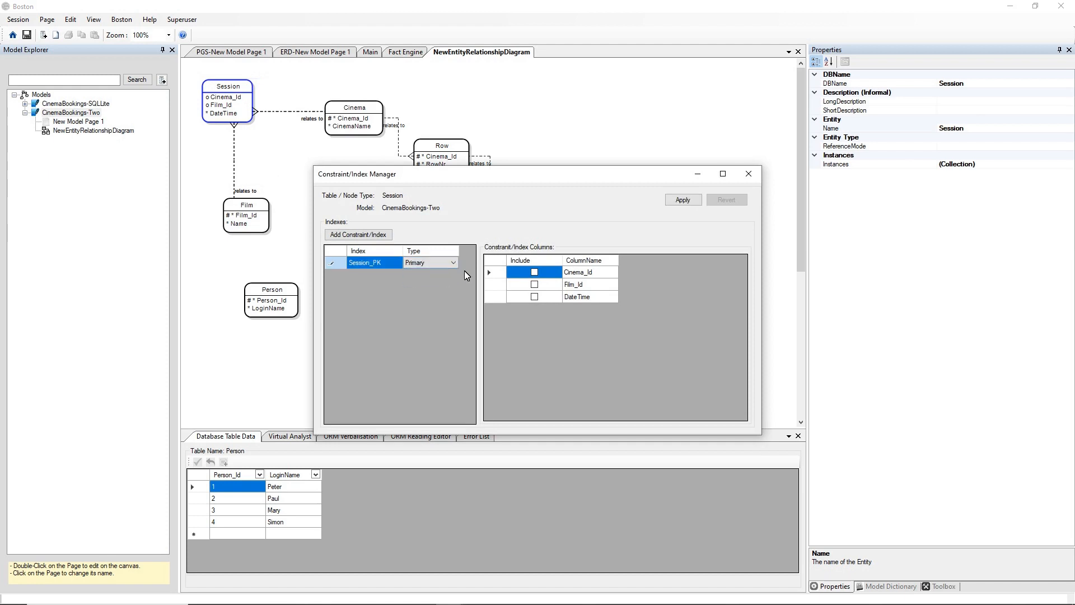
Include Cinema_Id, Film_Id and DateTime in the Session_PK constraint, apply it and close the Constraint/Index Manager
left_click(534, 272)
left_click(535, 285)
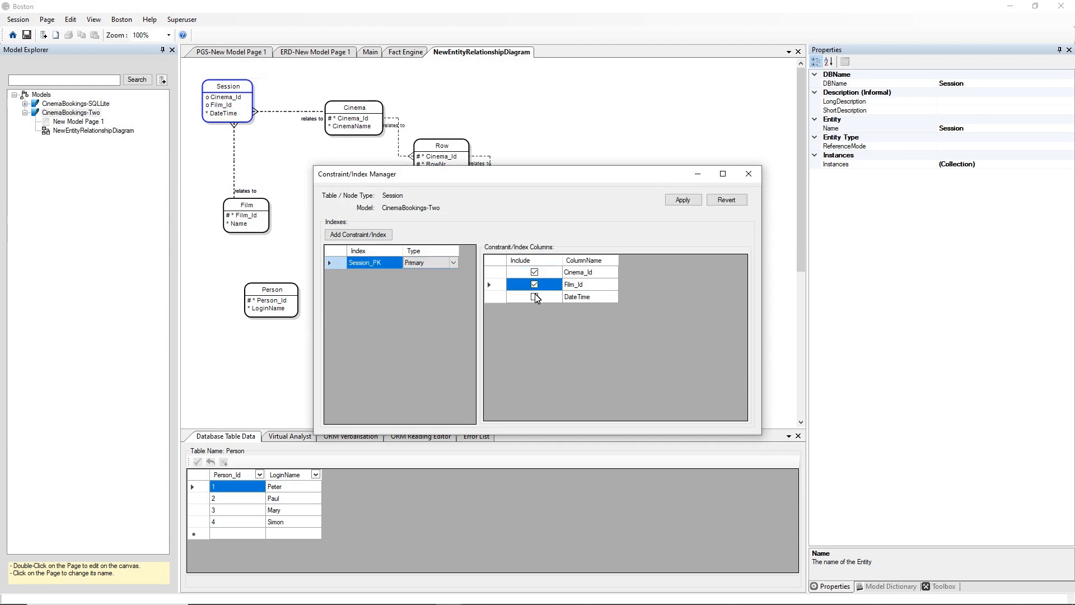
left_click(535, 297)
left_click(682, 200)
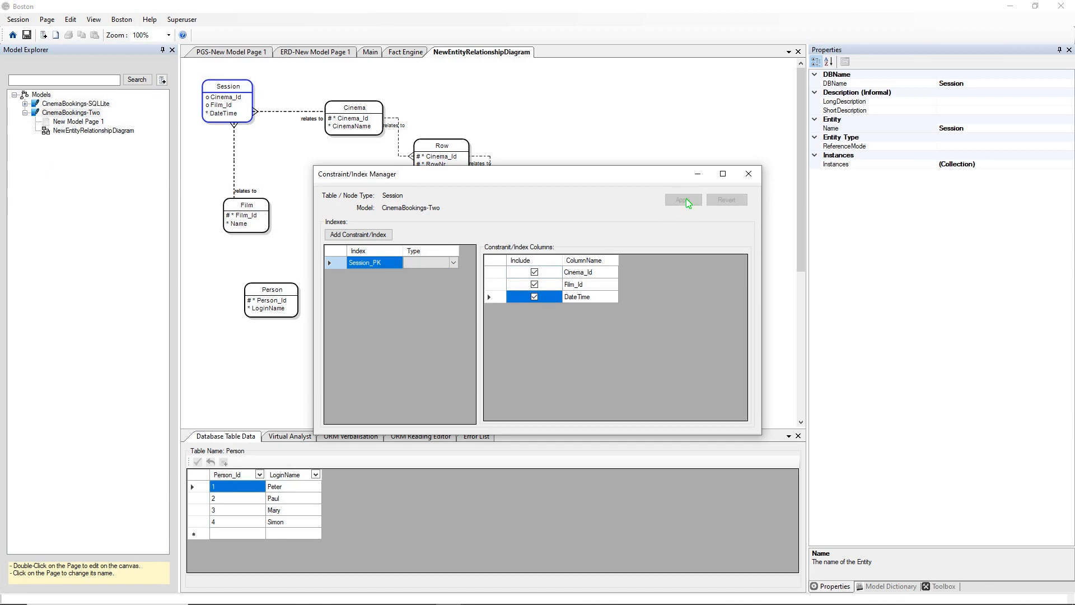
left_click(749, 174)
left_click(295, 148)
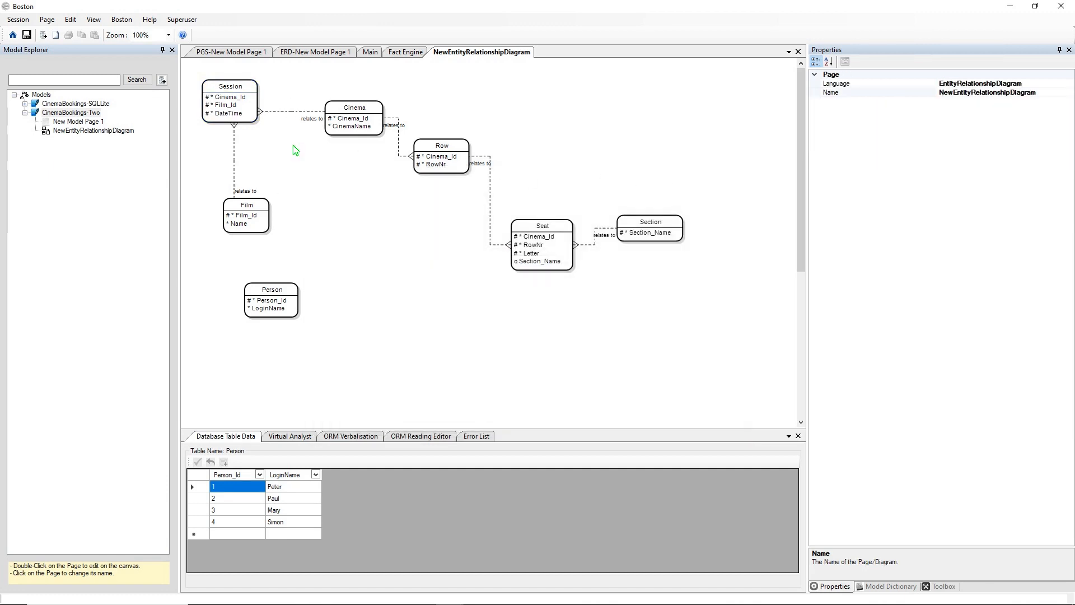
Convert the Session entity's model element to a Fact Type
left_click(239, 86)
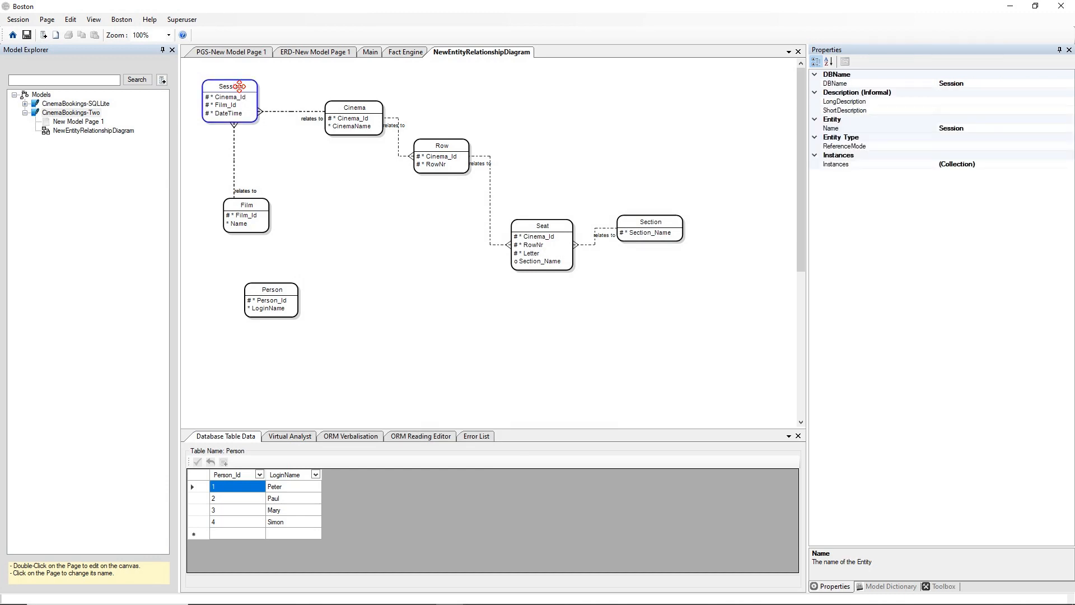
right_click(239, 86)
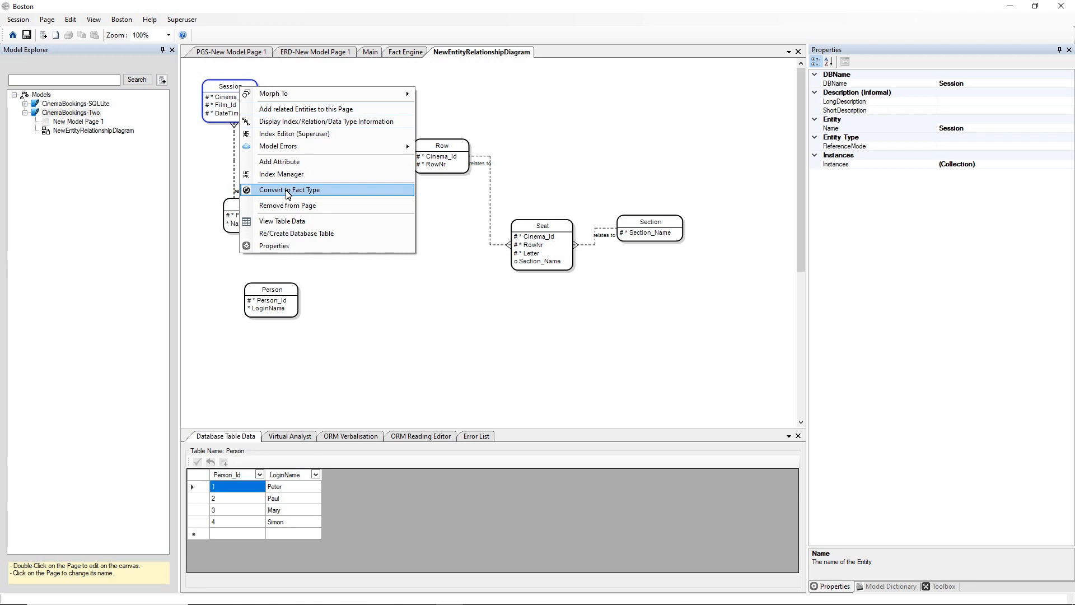
left_click(329, 191)
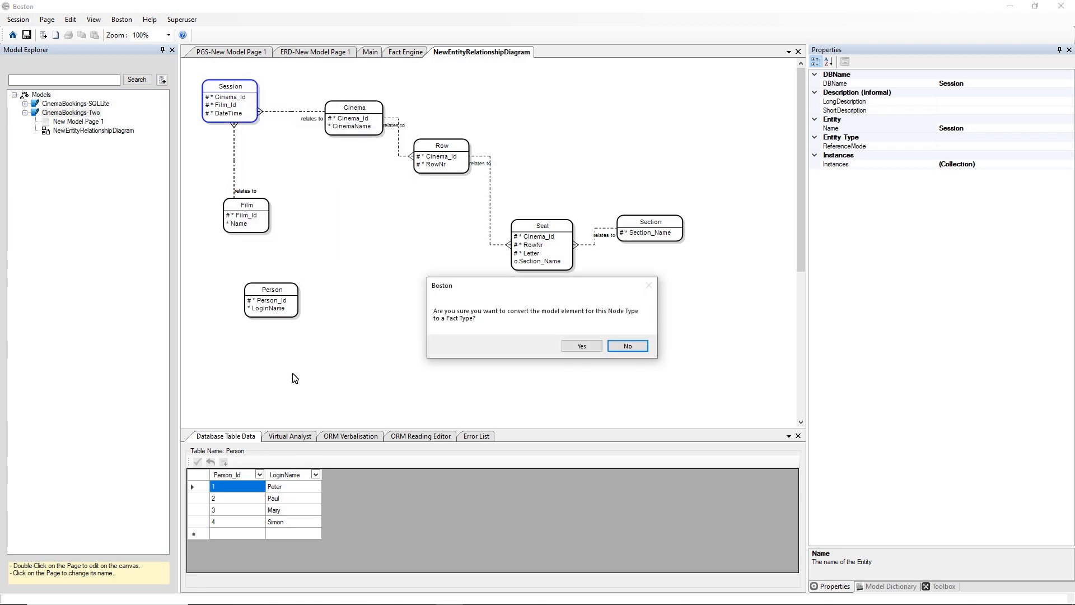
left_click(577, 347)
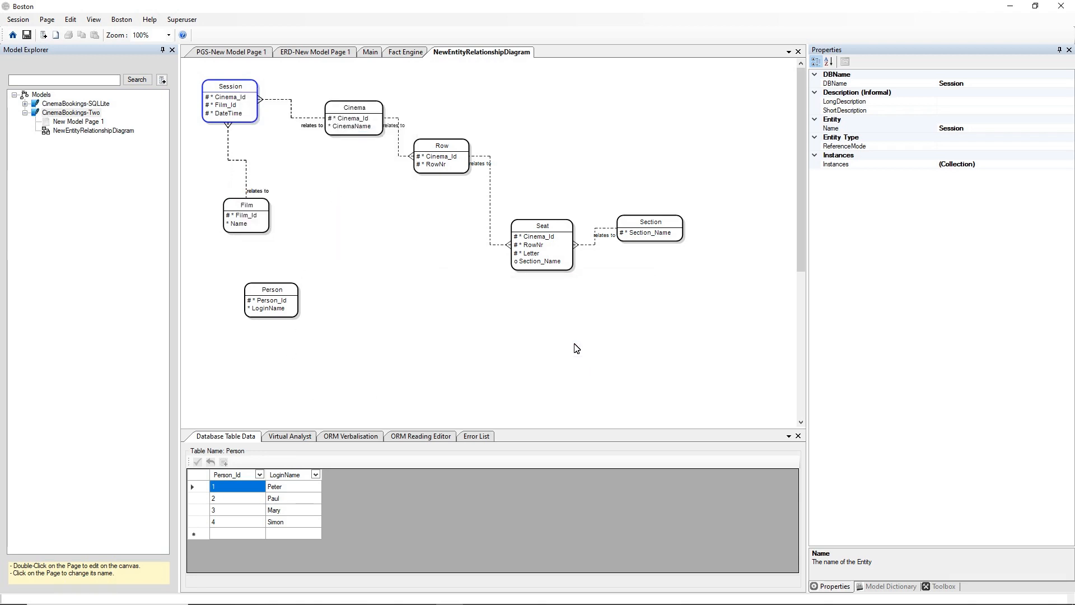
left_click(273, 138)
Reword Session's existing fact type reading to "Cinema is showing Film at DateTime" and decline renaming the fact type
left_click(236, 86)
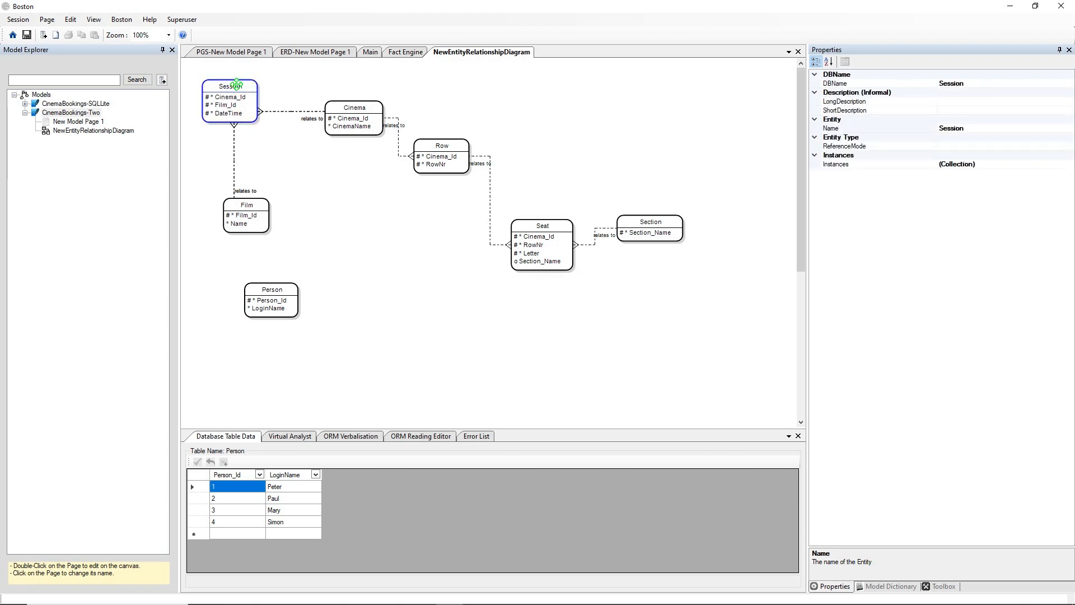
left_click(406, 438)
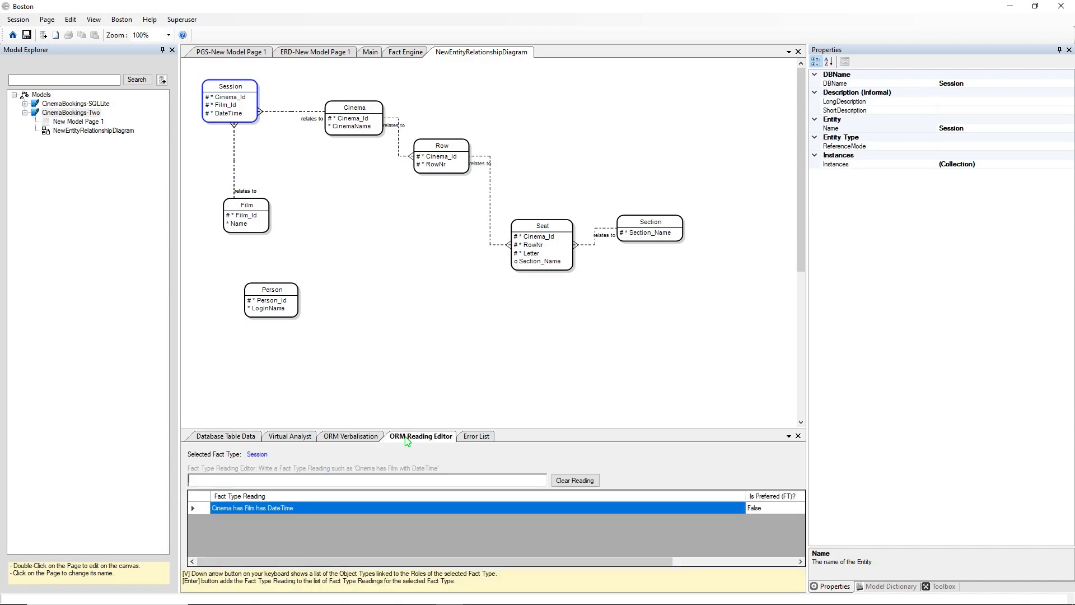
double_click(281, 509)
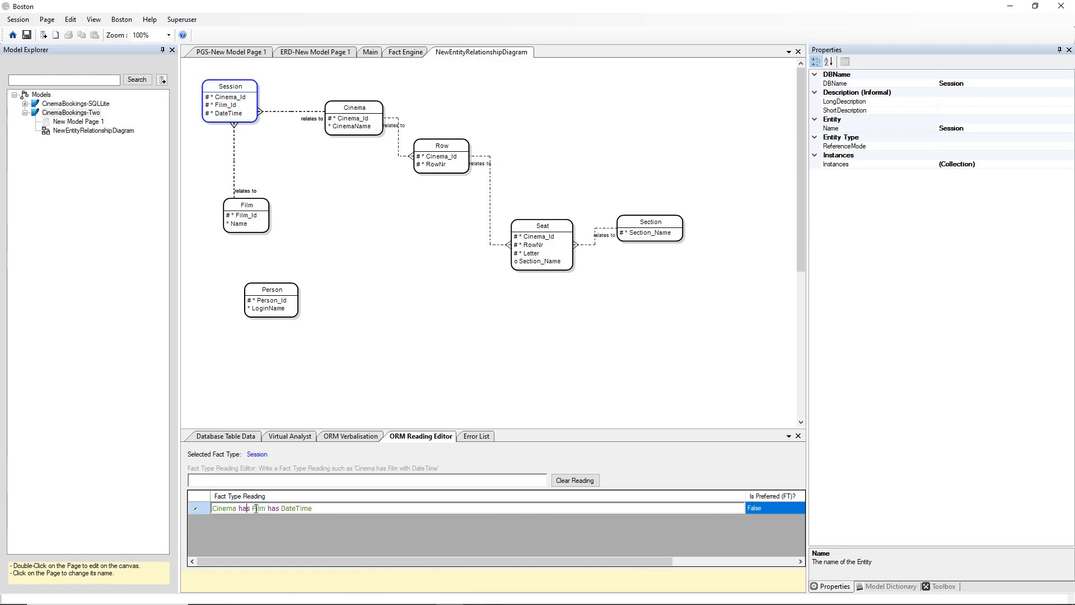
key("BackSpace")
key("BackSpace")
key("Delete")
key("Delete")
type("is showing")
key("shift+End")
key("ctrl+x")
key("ctrl+v")
key("ctrl+Left")
key("BackSpace")
key("BackSpace")
key("BackSpace")
key("BackSpace")
type("at")
key("shift+End")
key("Delete")
key("ctrl+v")
key("Return")
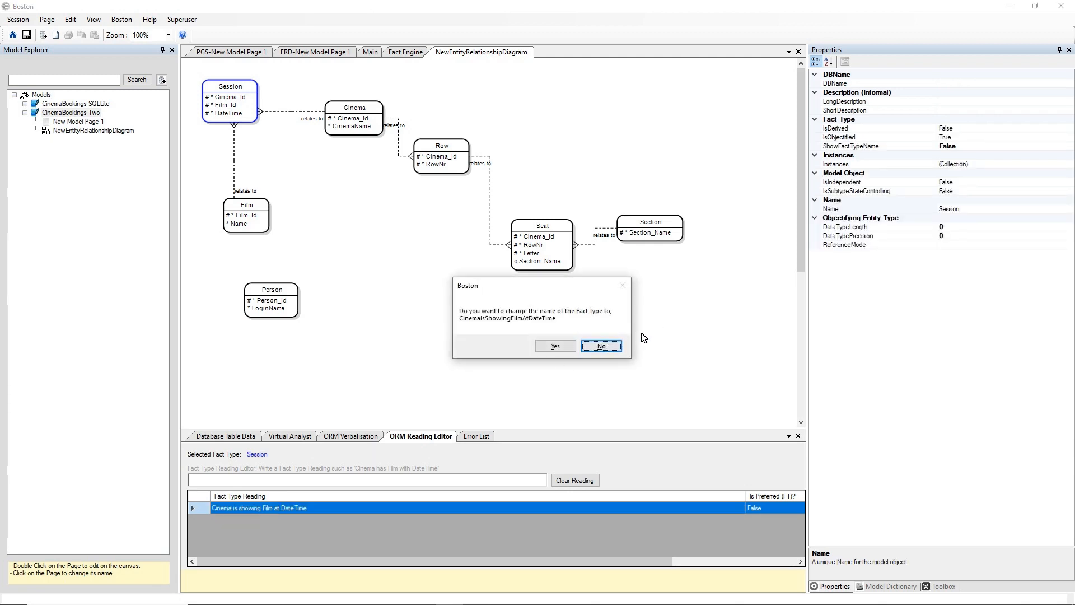
left_click(615, 346)
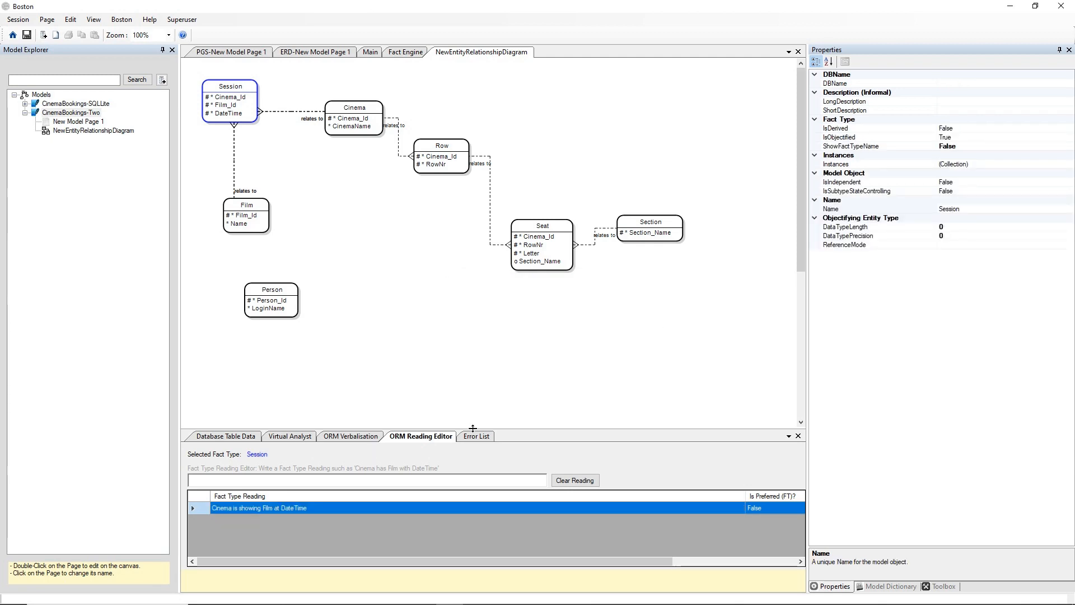
double_click(326, 508)
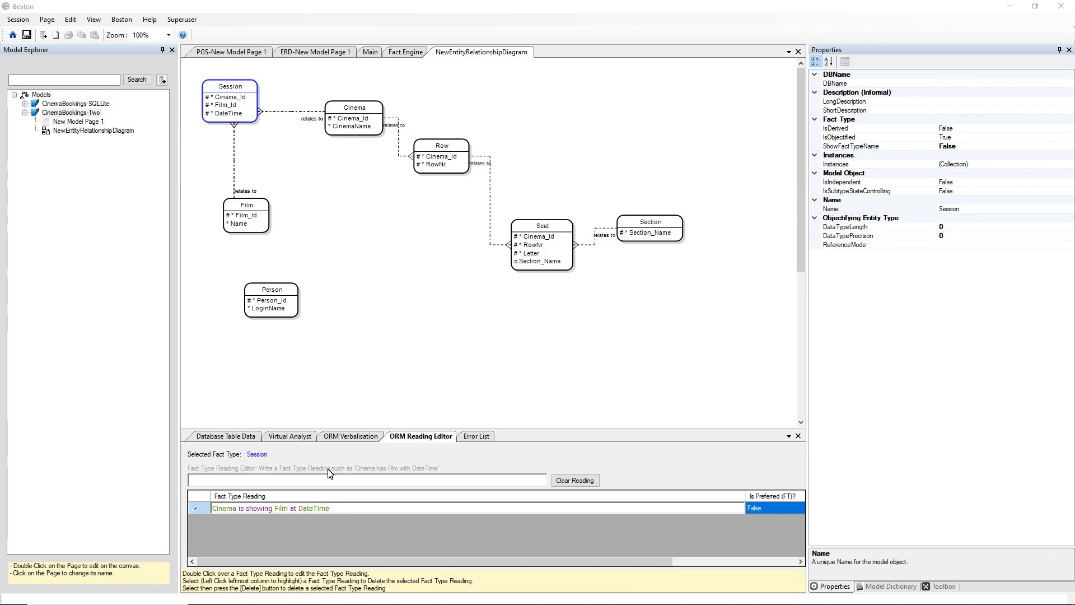
left_click(319, 482)
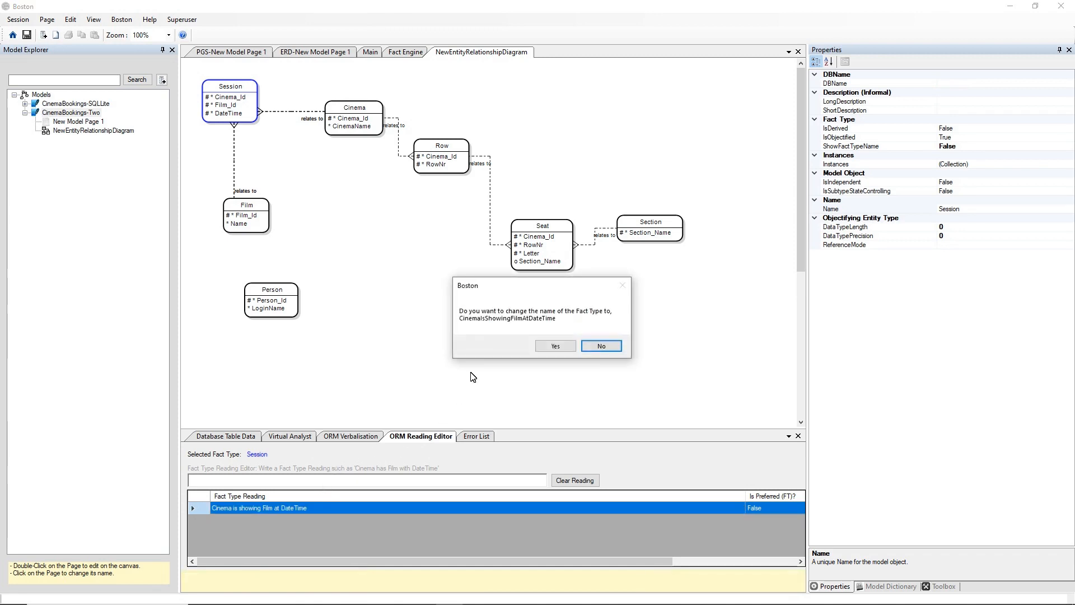
left_click(598, 344)
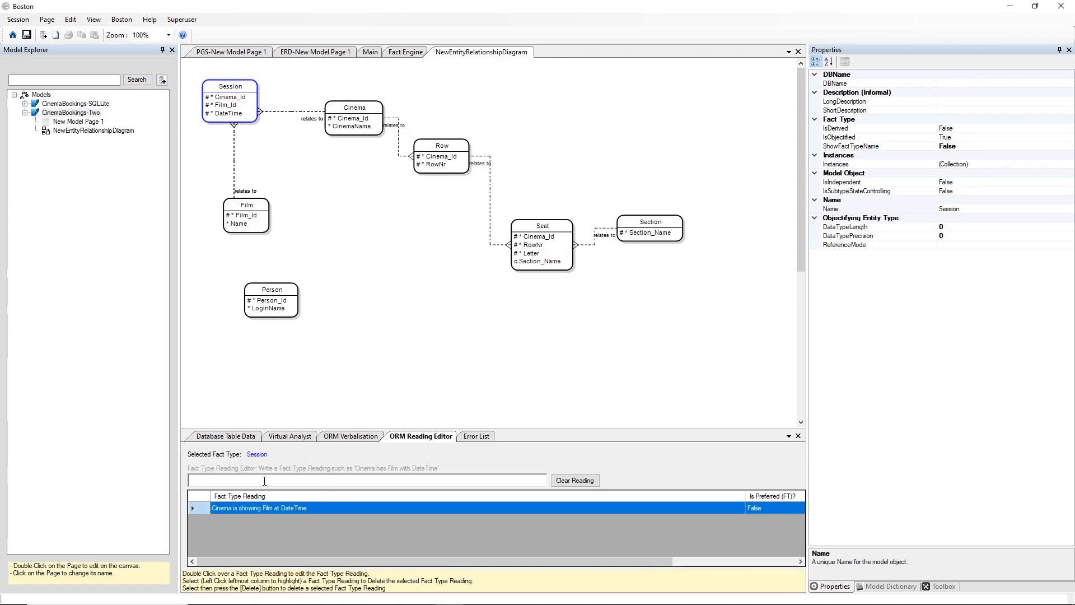
Add a second fact type reading to Session, "Film is showing at Cinema at DateTime", and decline renaming the fact type
type("Film ")
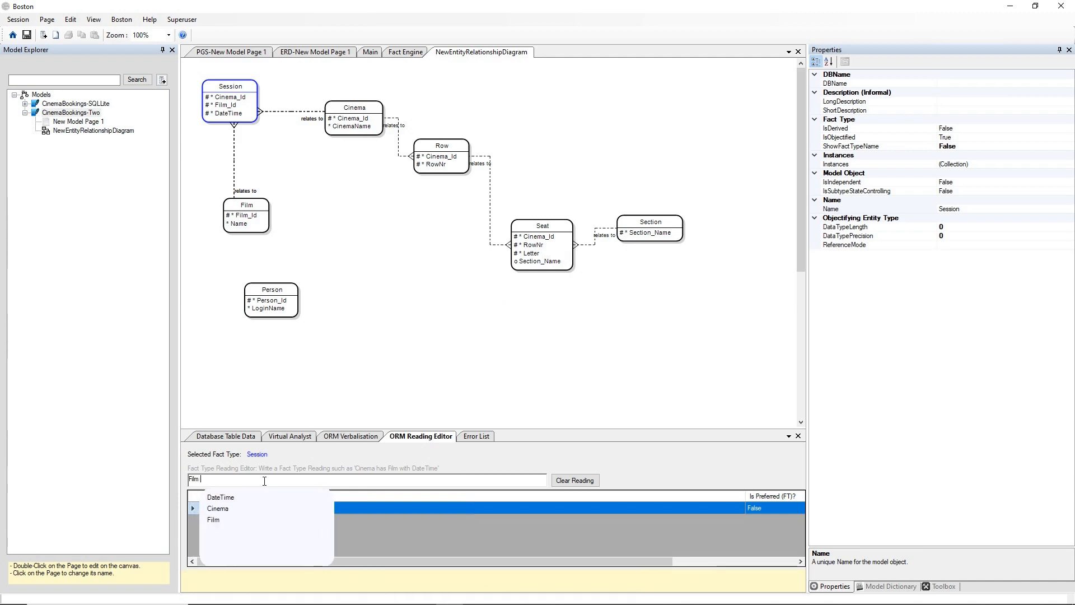
type("is showing t")
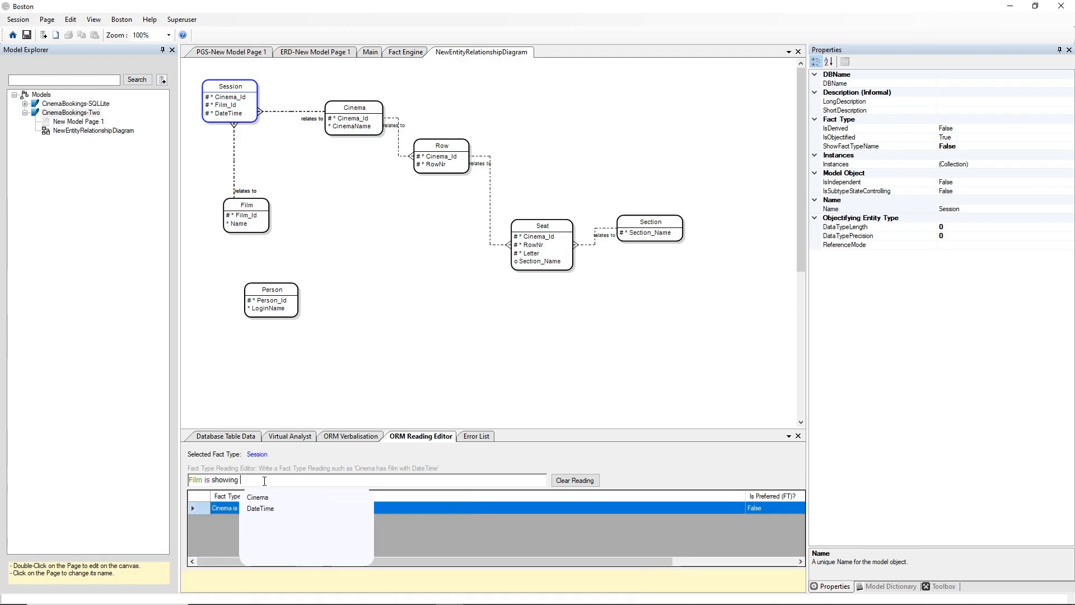
key("BackSpace")
key("BackSpace")
type("at ")
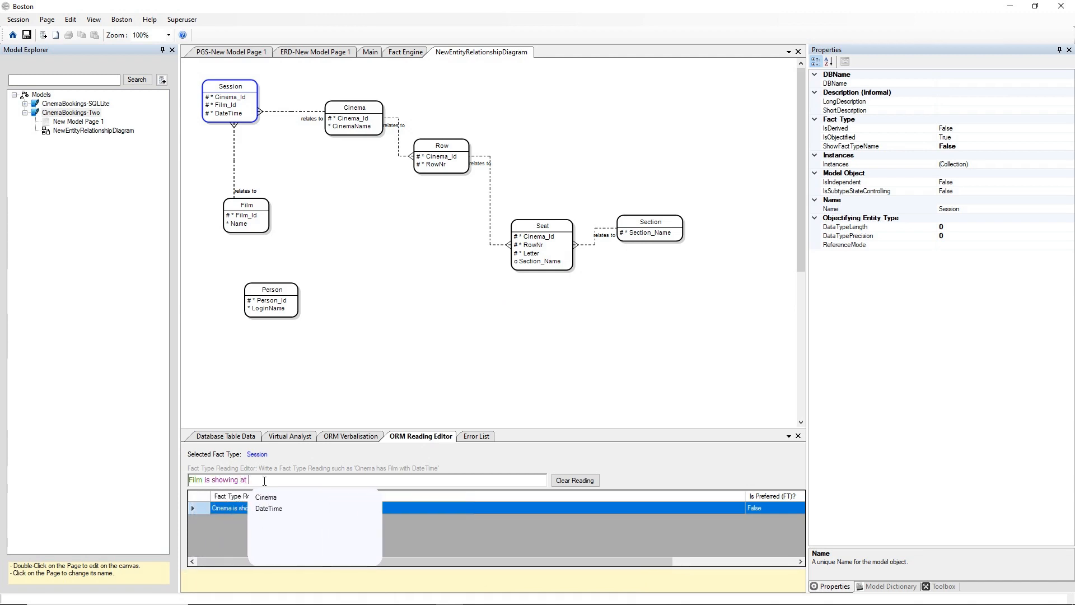
type("Cinema at ")
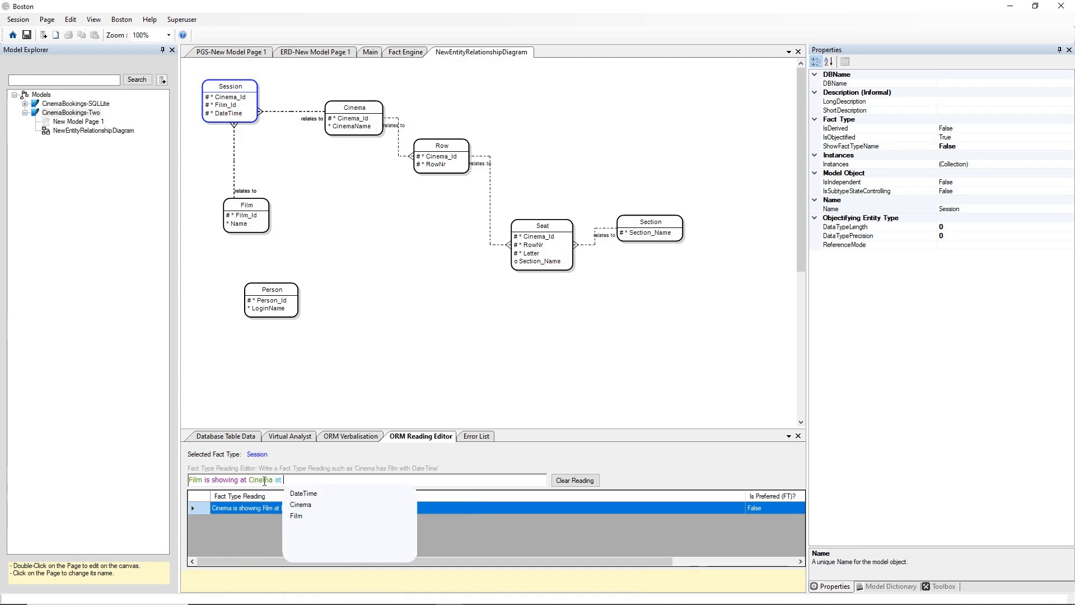
type("DateTime")
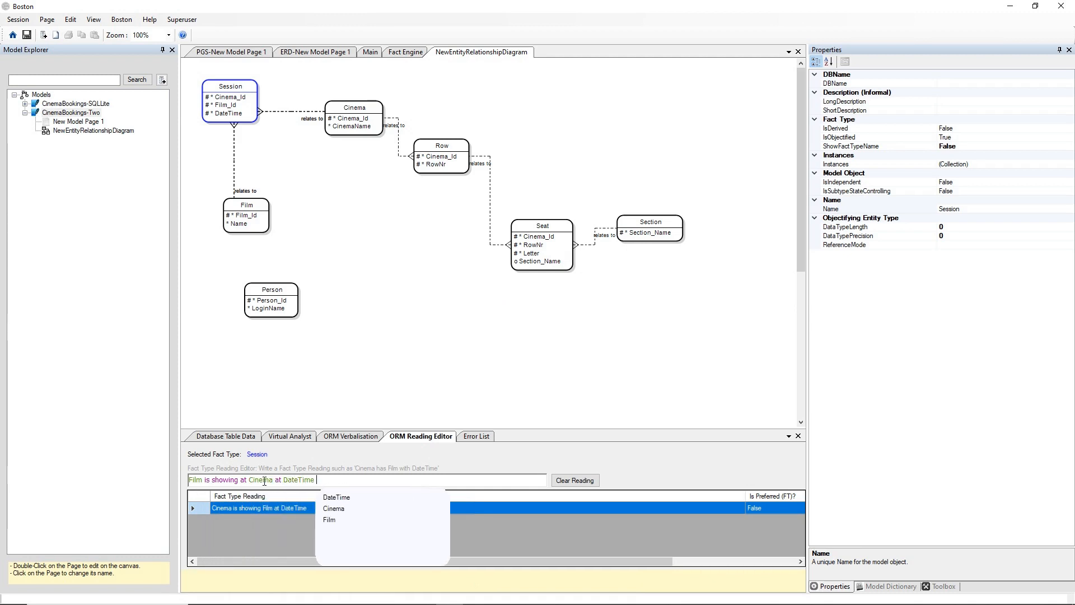
key("Return")
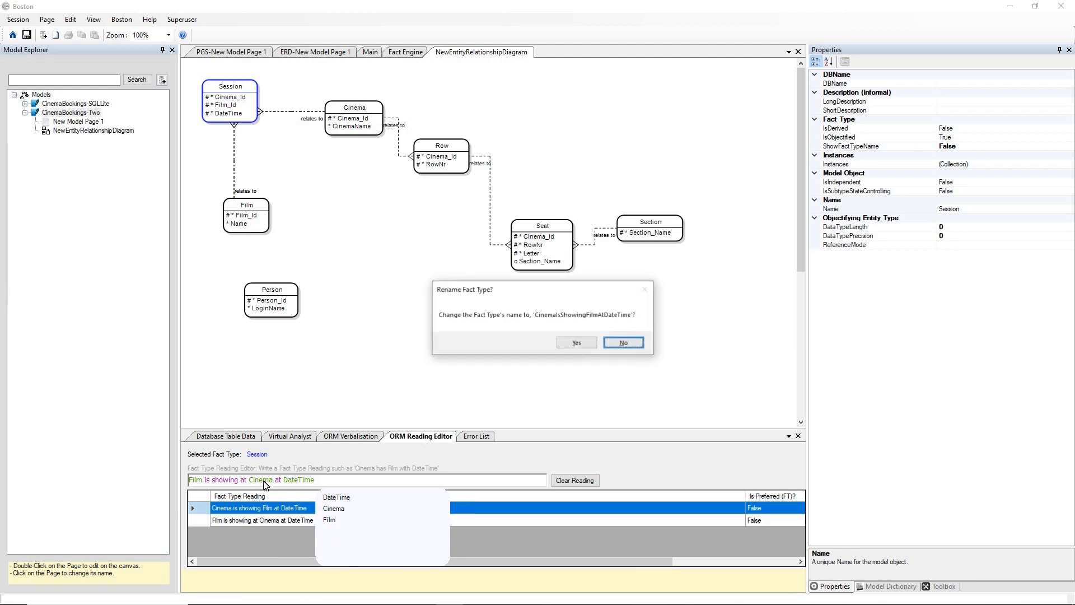
left_click(624, 342)
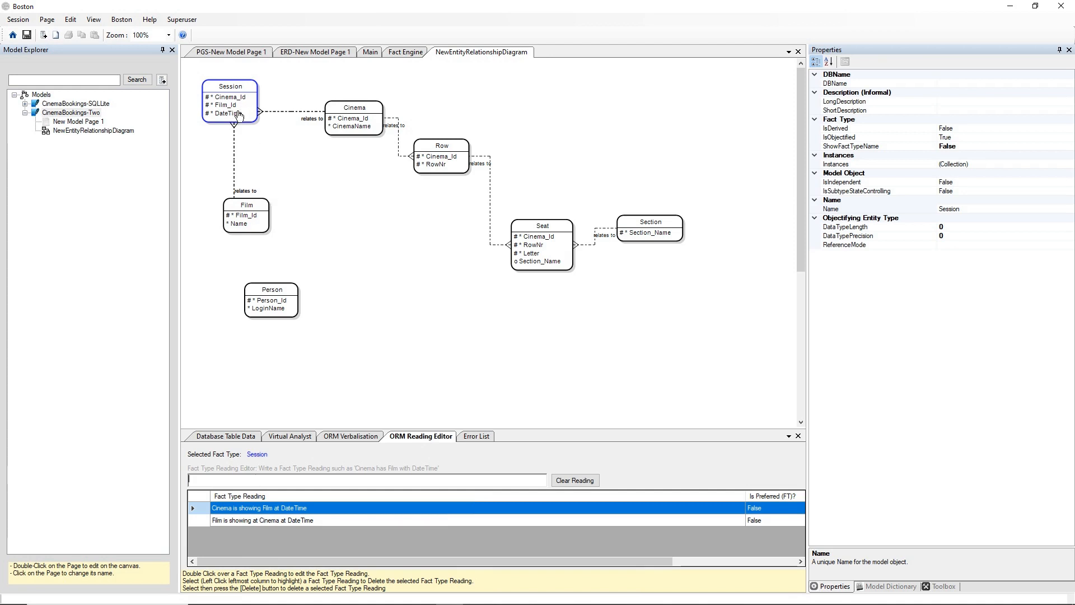
View the database table data of the Session entity
left_click(242, 86)
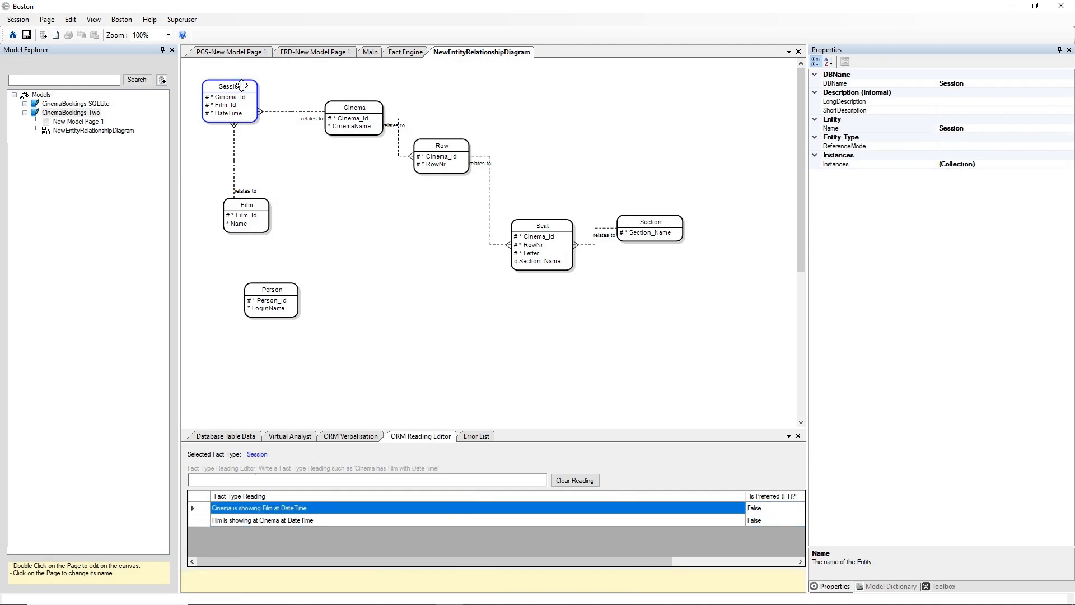
right_click(241, 85)
left_click(284, 224)
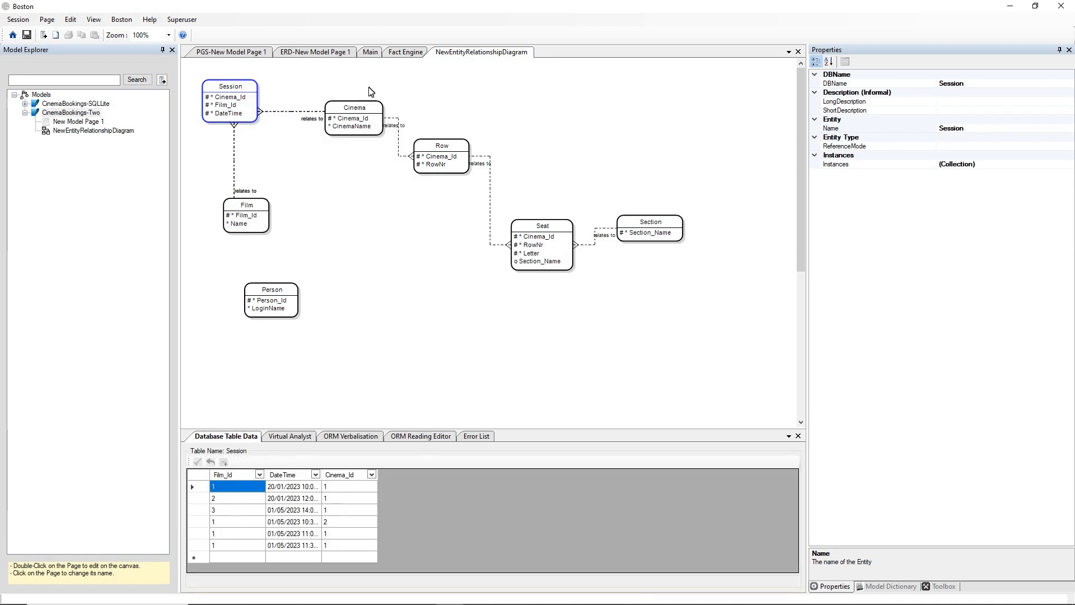
In the Fact Engine, run the query "WHICH Film is showing at WHICH Cinema at WHICH DateTime"
left_click(399, 55)
double_click(216, 84)
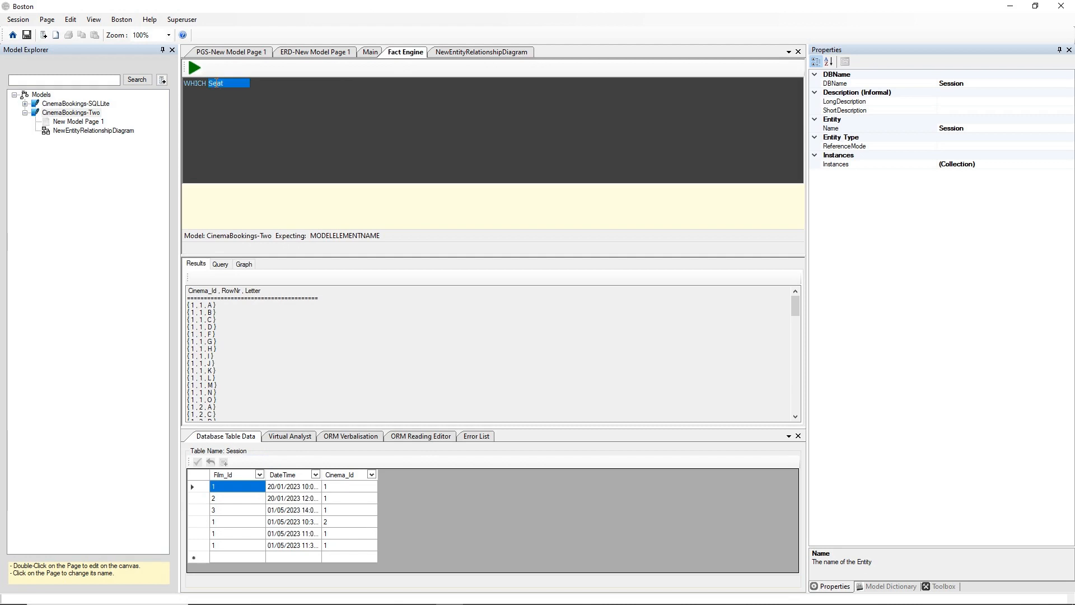
type("Film ")
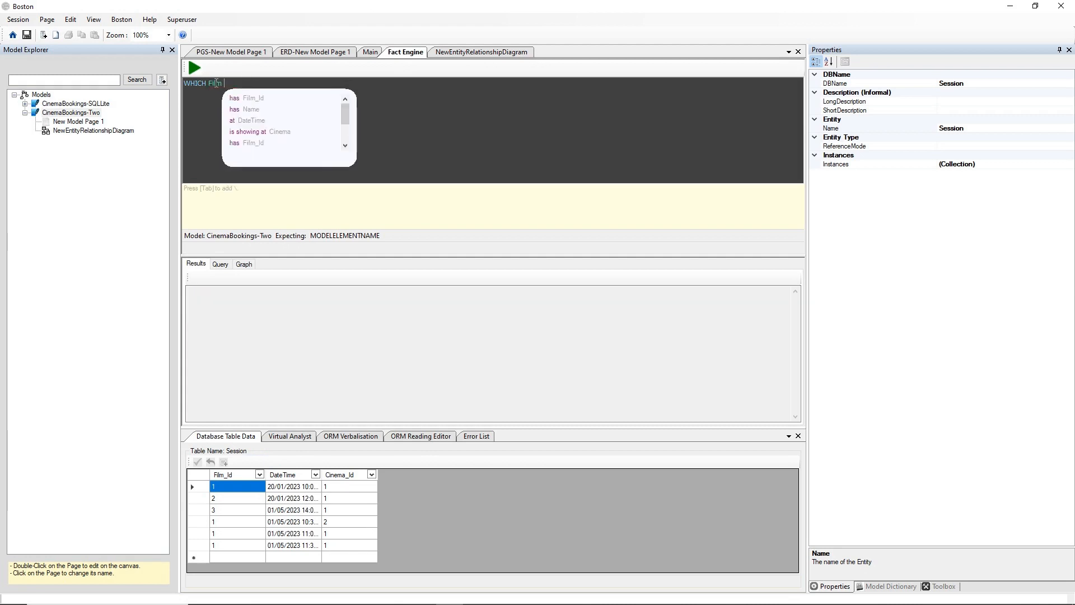
type("is show")
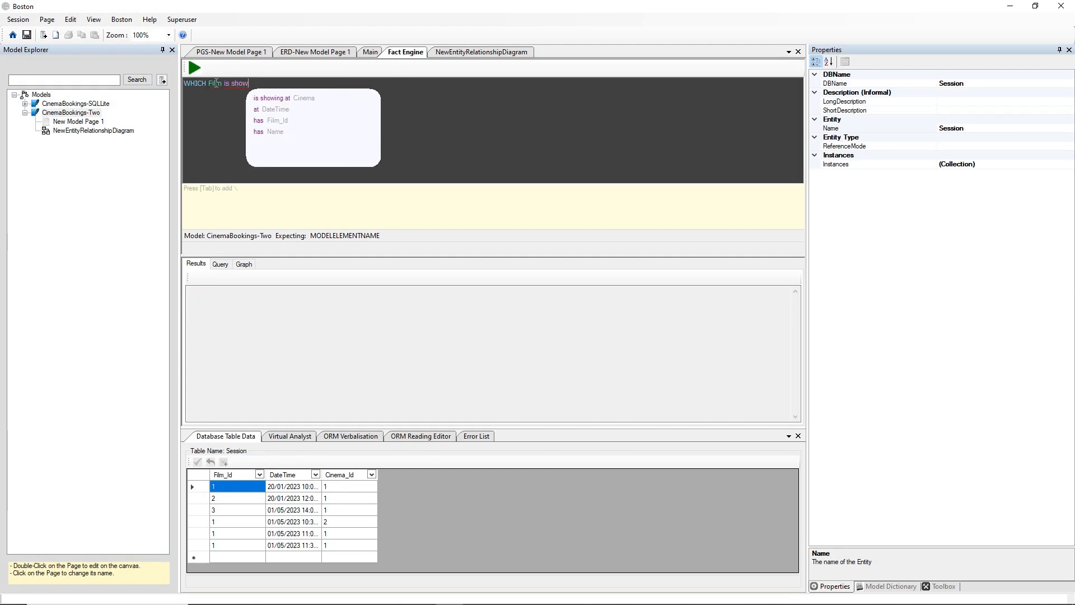
type("ing ")
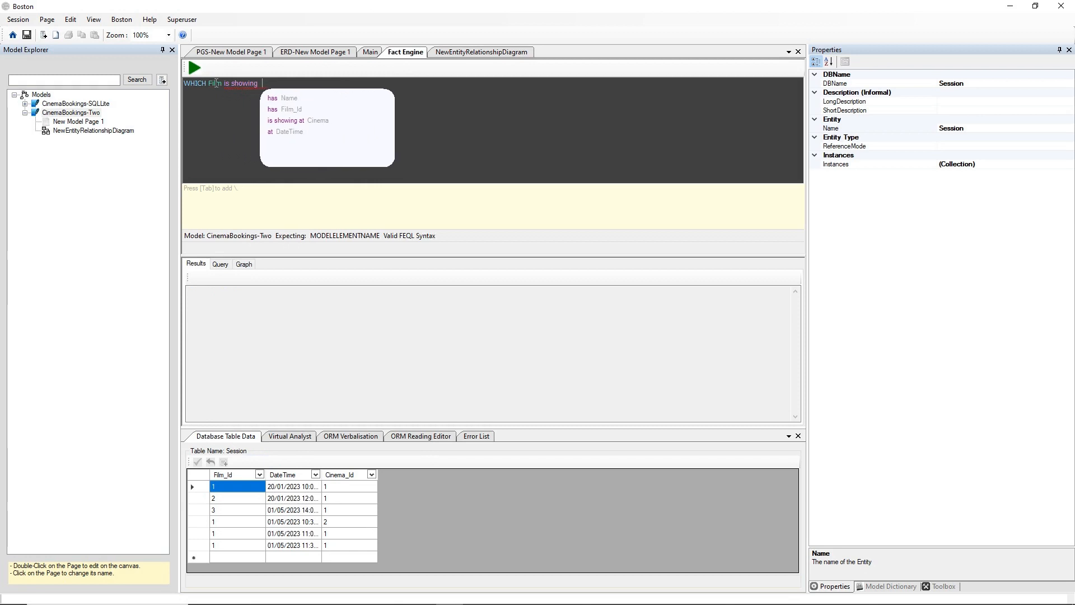
type("at WHICH C")
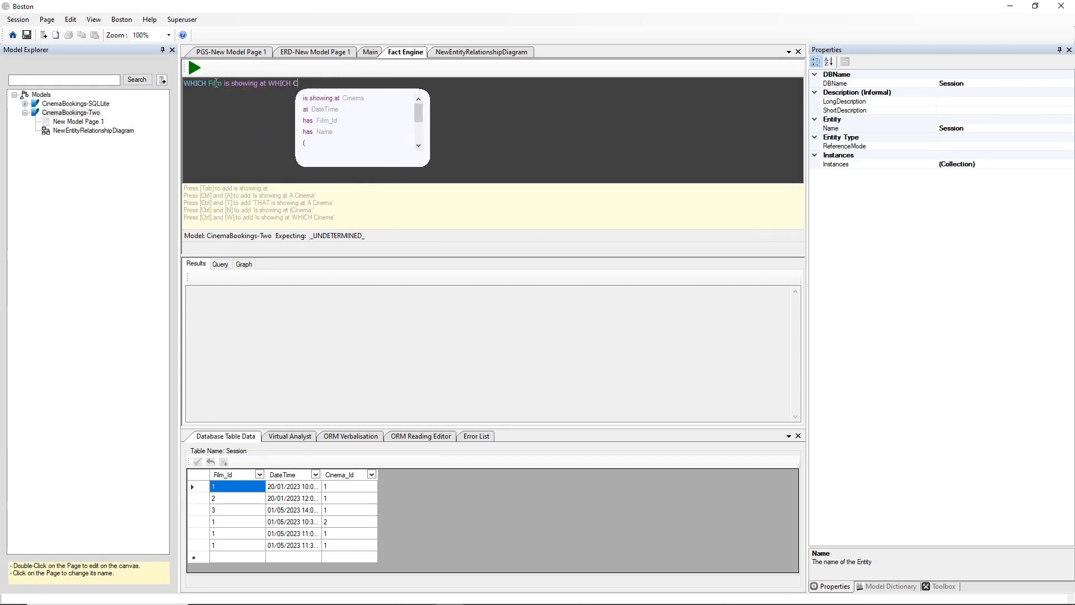
type("inema at ")
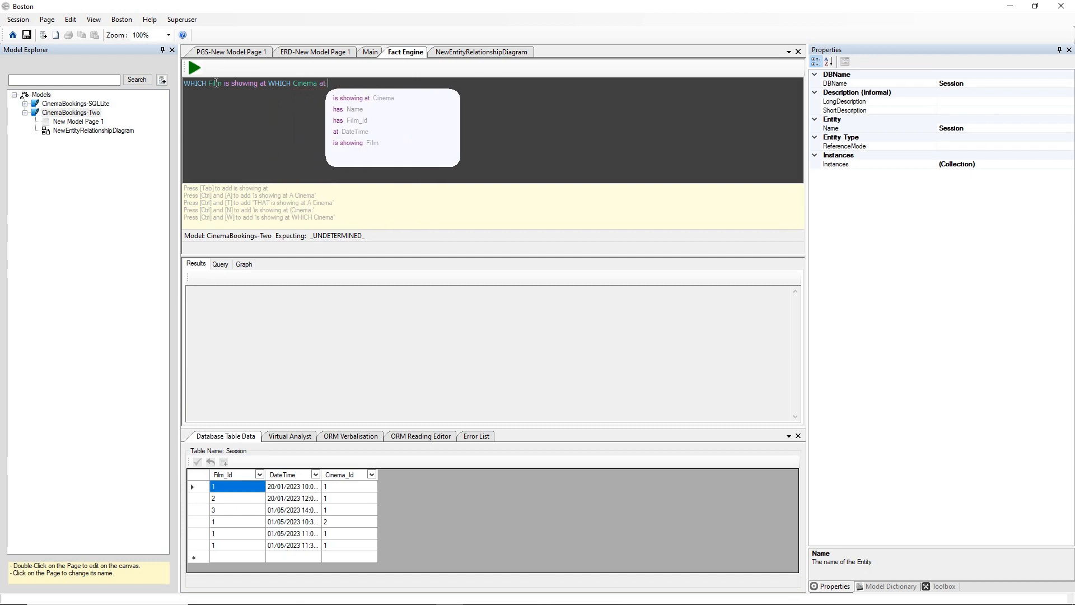
type("WHICH DateTime")
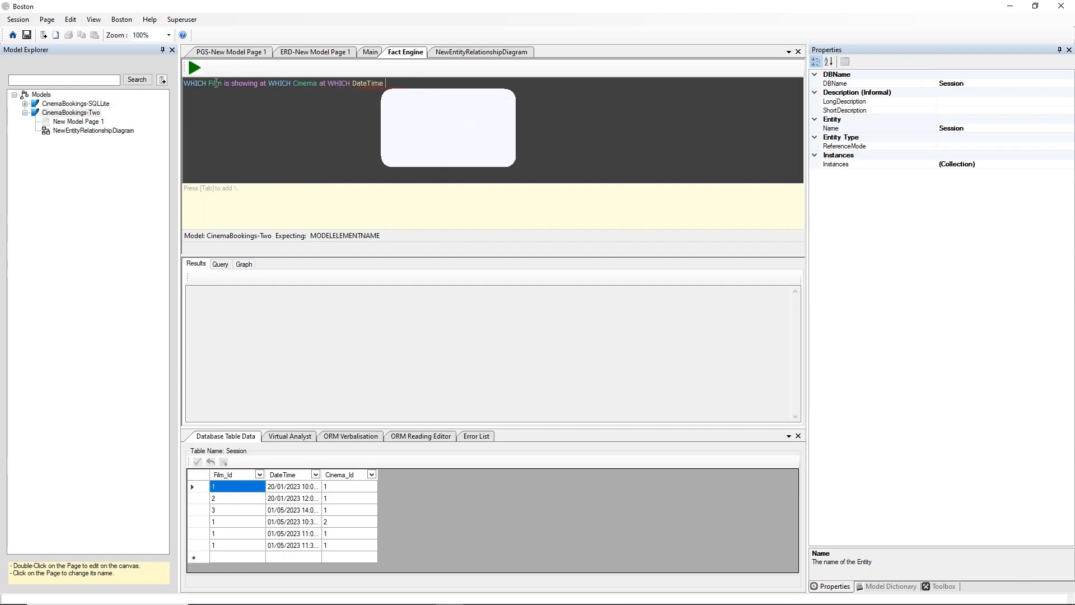
key("F5")
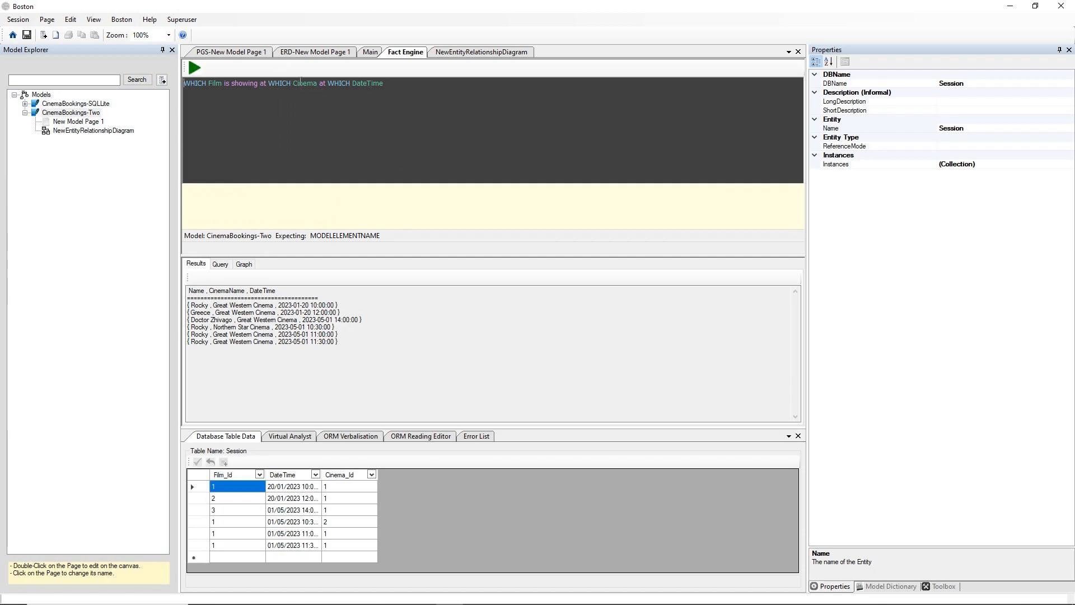
Restrict the query to one cinema by running "WHICH Film is showing at WHICH (Cinema:'Northern Star Cinema') at WHICH DateTime"
left_click_drag(294, 84, 398, 84)
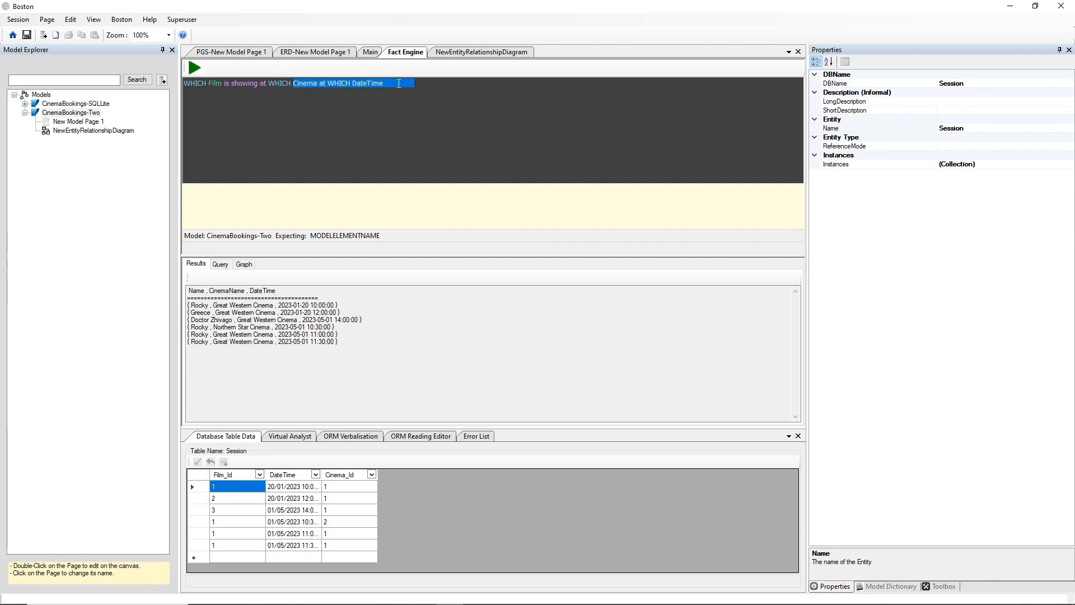
type("(")
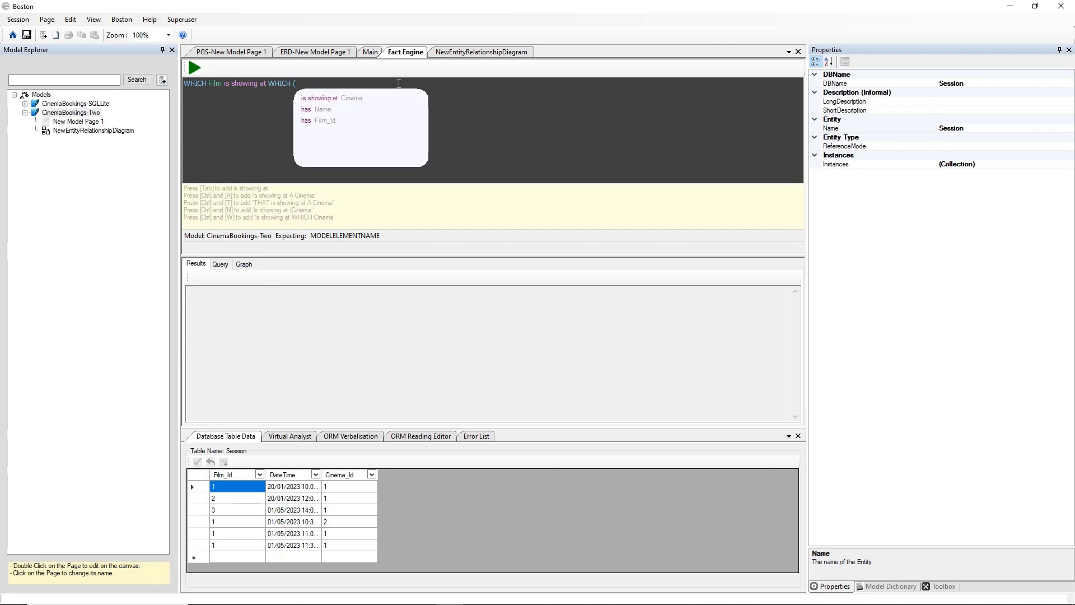
type("Cinema:")
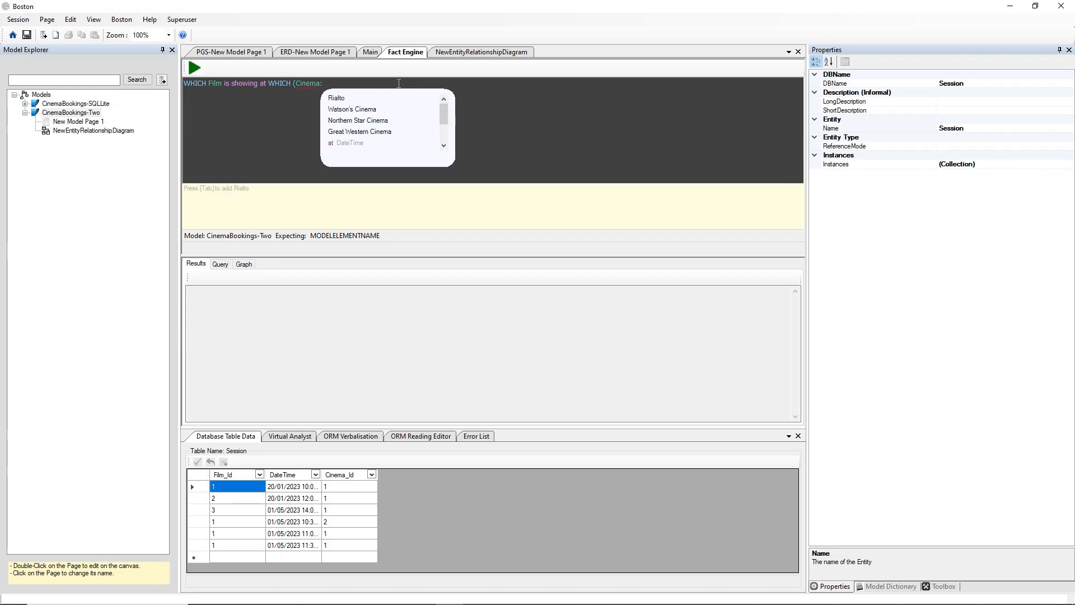
type("'")
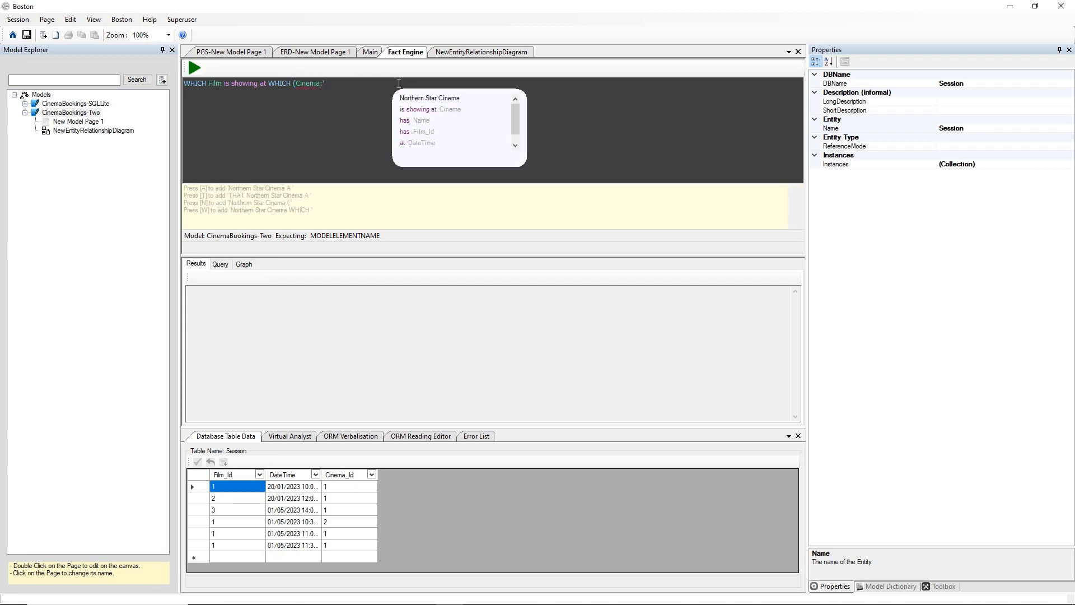
type("Northern Star Cinema'")
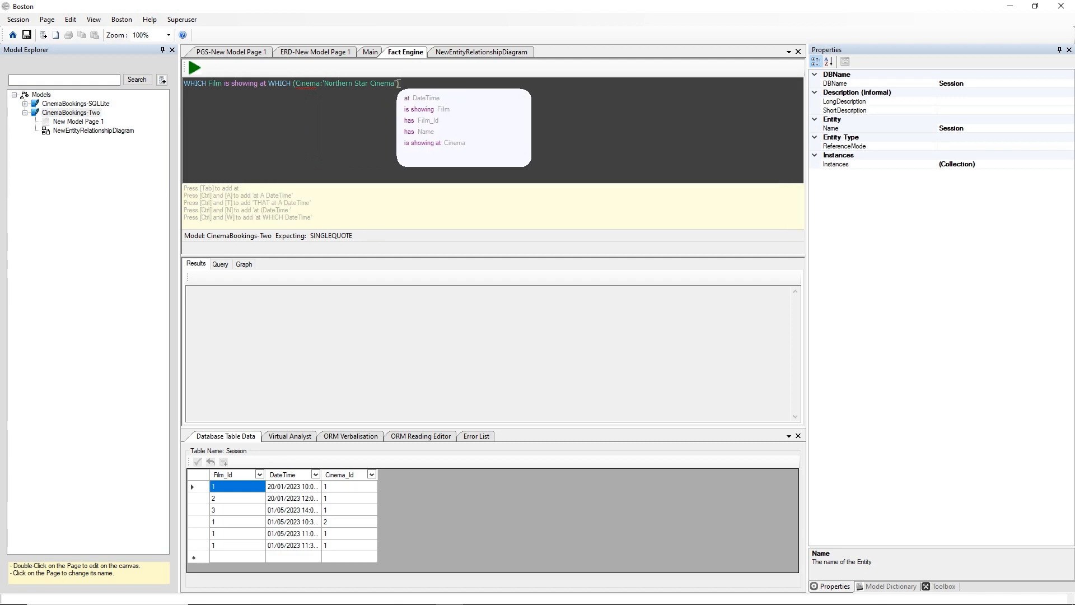
type(") at WH")
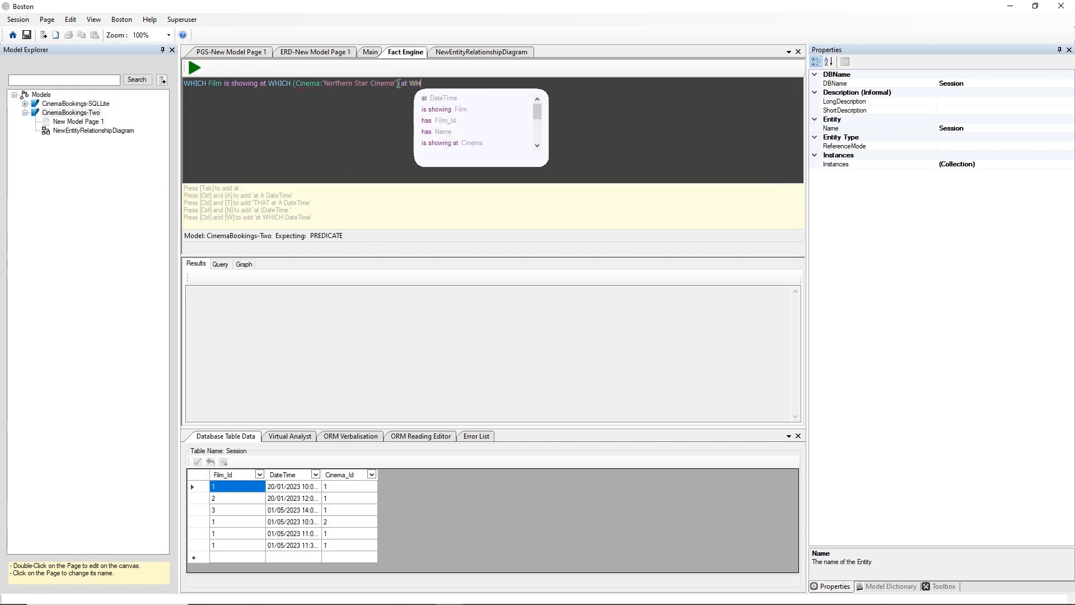
type("ICH DateTime")
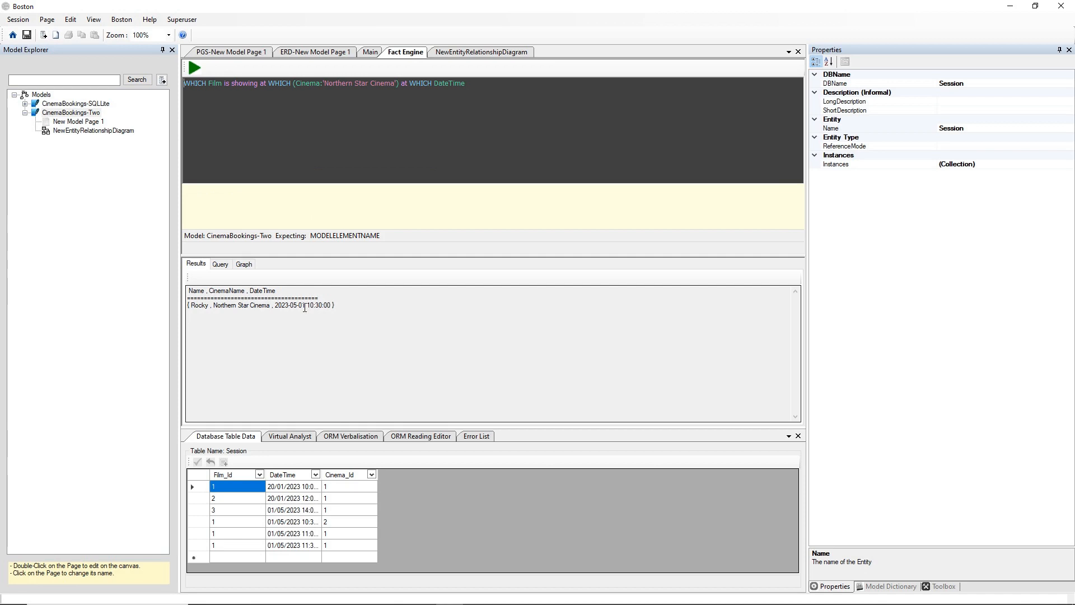
Add a new entity to NewEntityRelationshipDiagram and place it in the empty area between Film and Seat
left_click(481, 52)
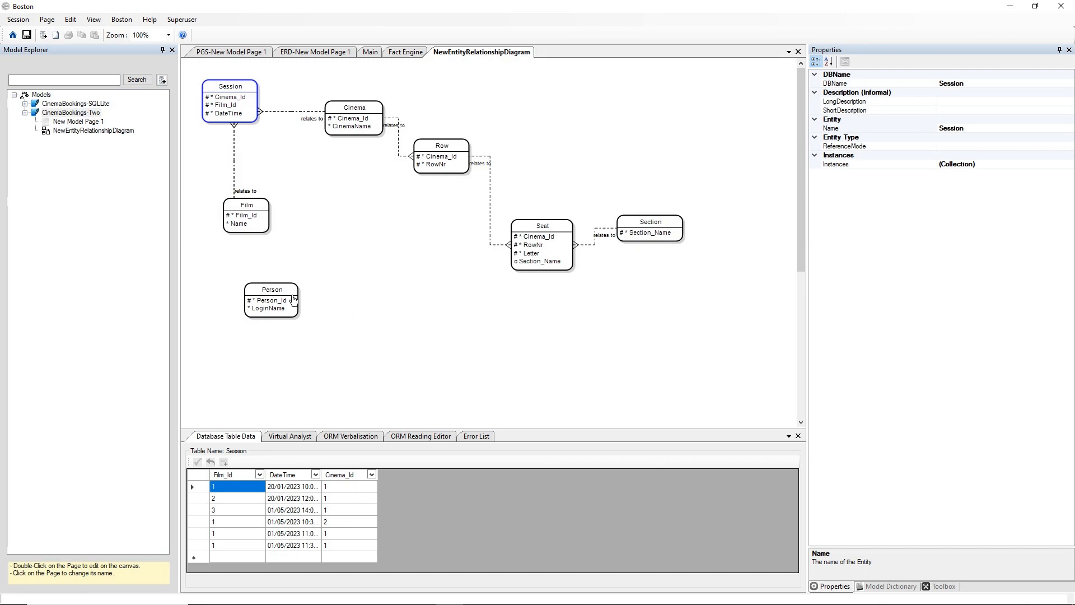
right_click(359, 243)
mouse_move(403, 248)
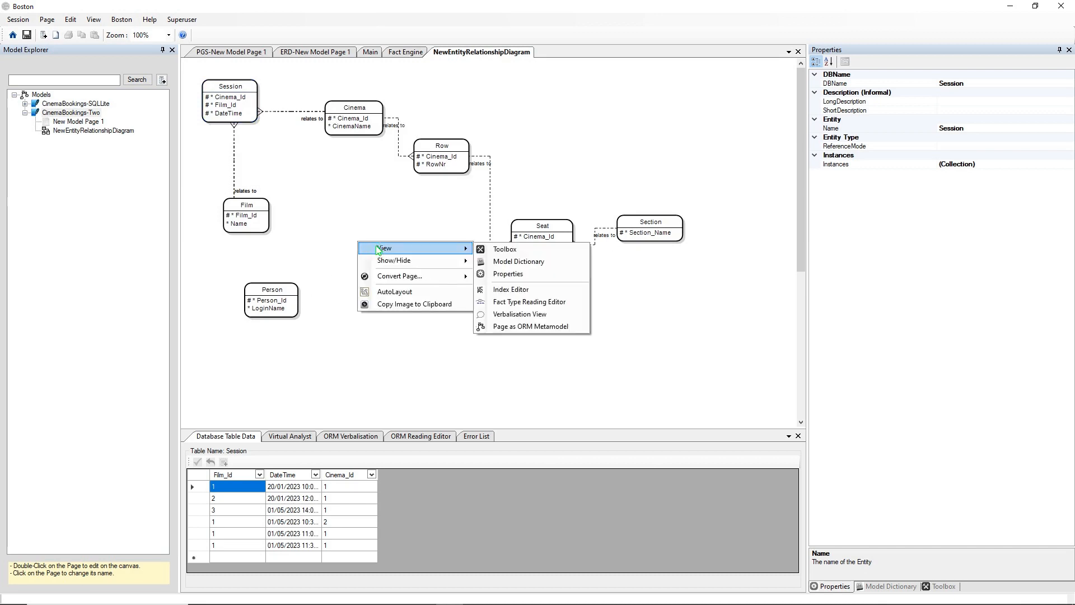
left_click(494, 250)
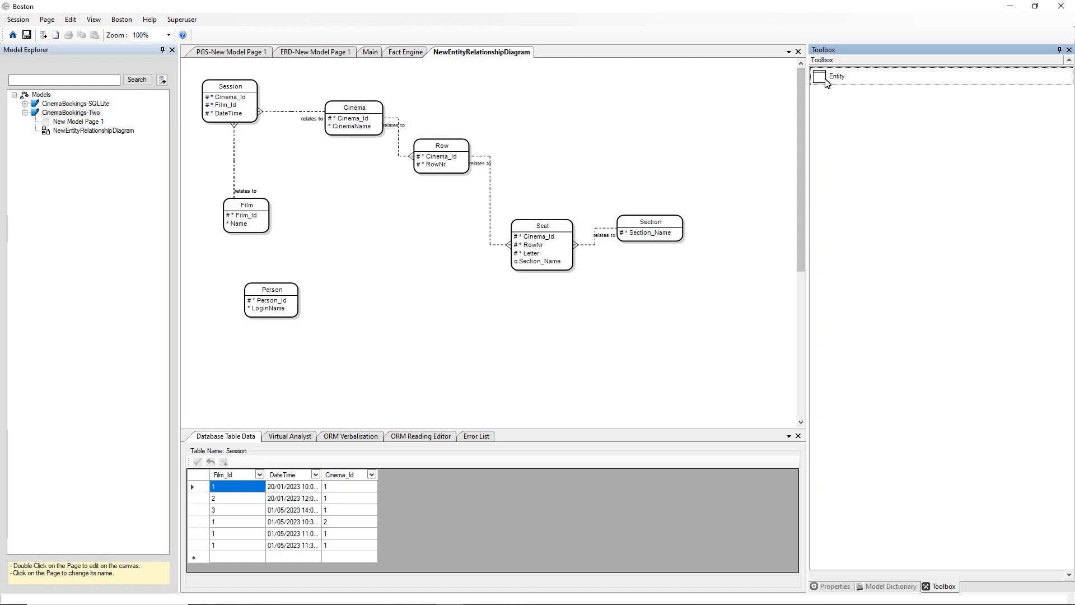
left_click_drag(838, 77, 355, 232)
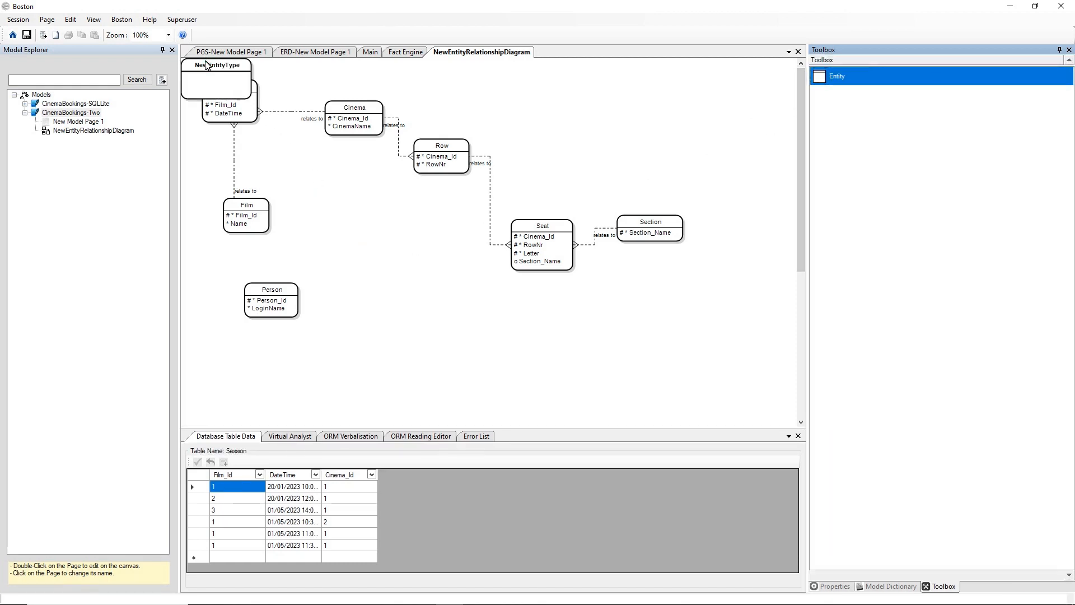
left_click(229, 90)
left_click_drag(249, 107, 421, 248)
Rename the new entity as Booking in its properties
right_click(406, 204)
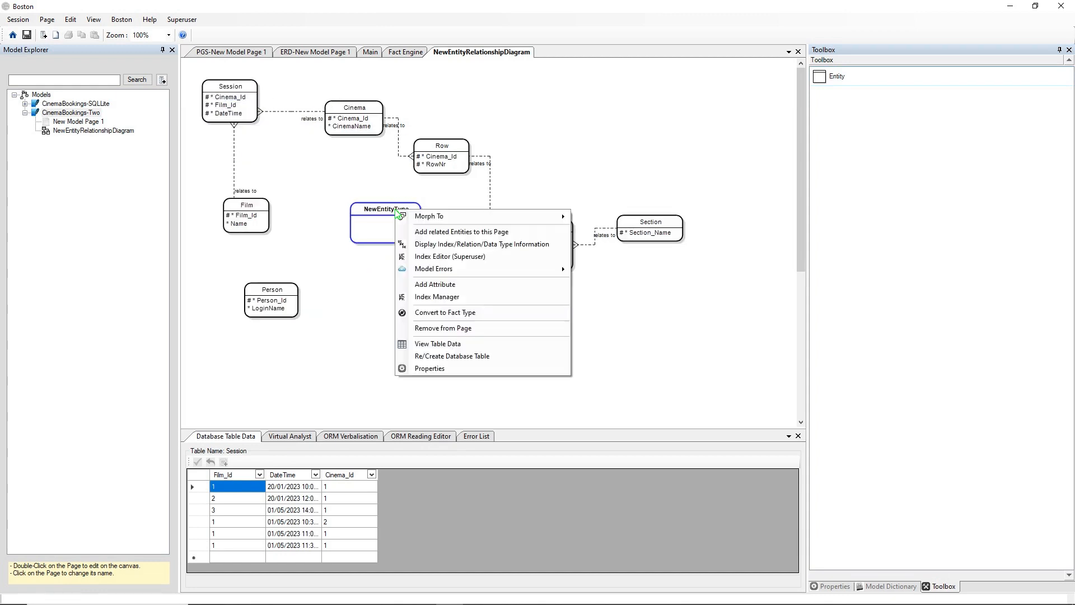
left_click(431, 370)
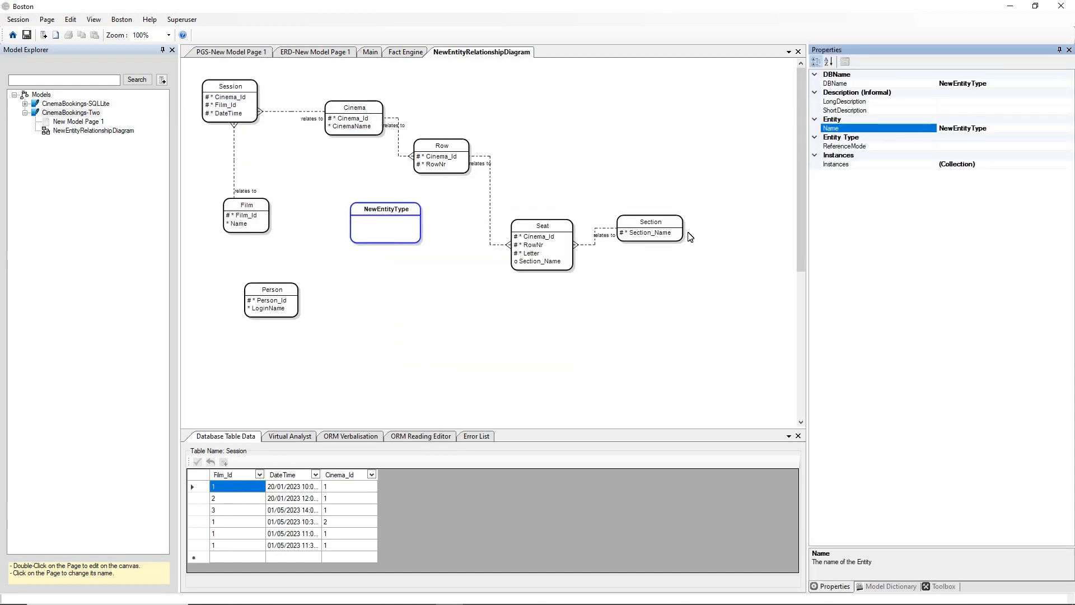
double_click(1007, 128)
type("Booking")
key("Return")
Create relationships from the Booking entity to Session and to Person, acknowledging the primary reference scheme notices
left_click_drag(355, 226, 254, 107)
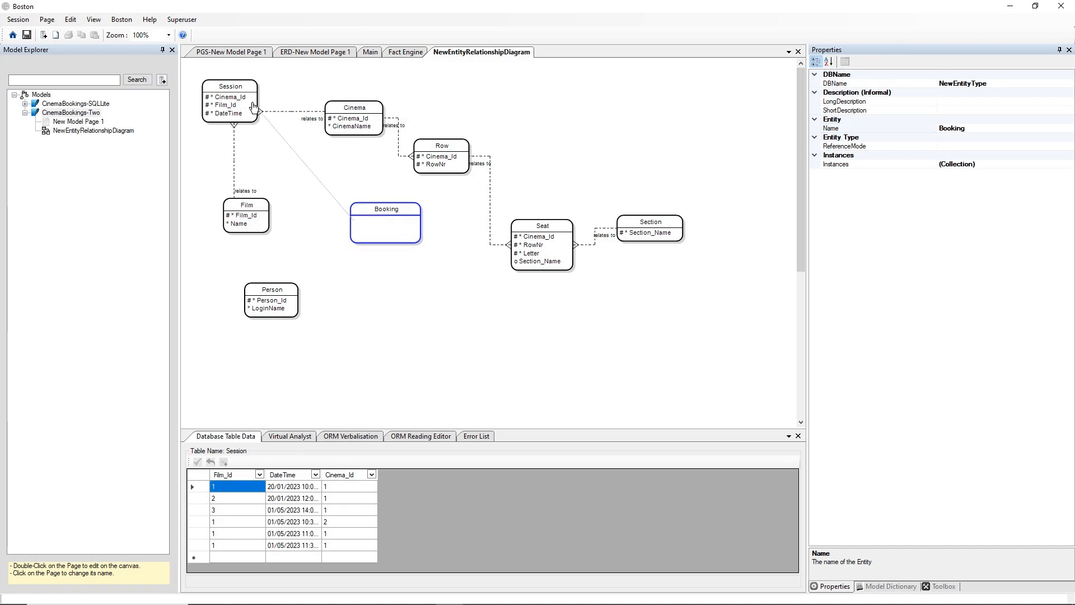
left_click_drag(254, 106, 254, 107)
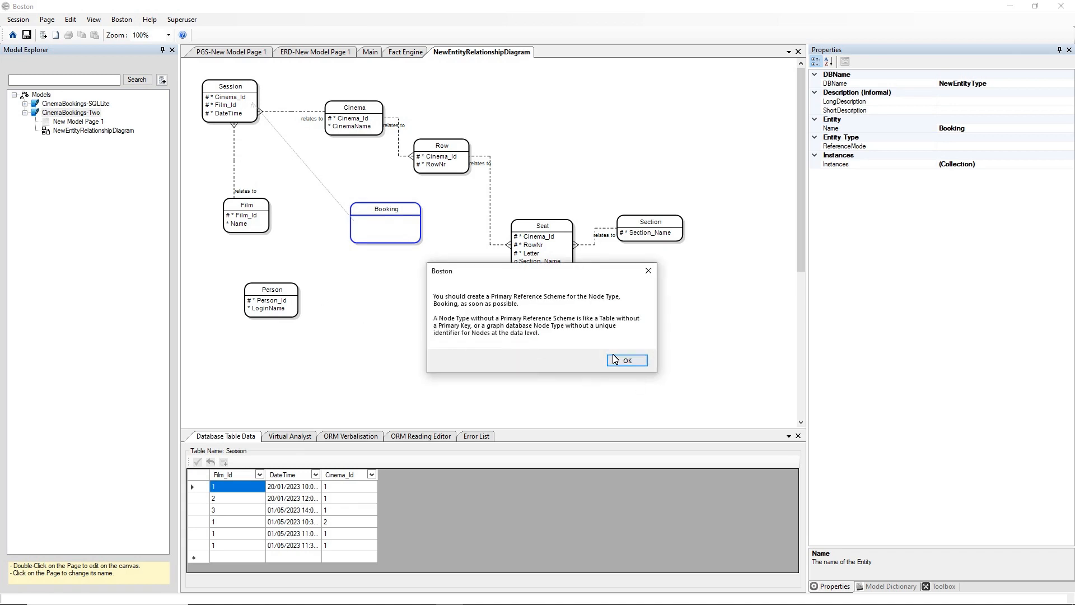
left_click(626, 360)
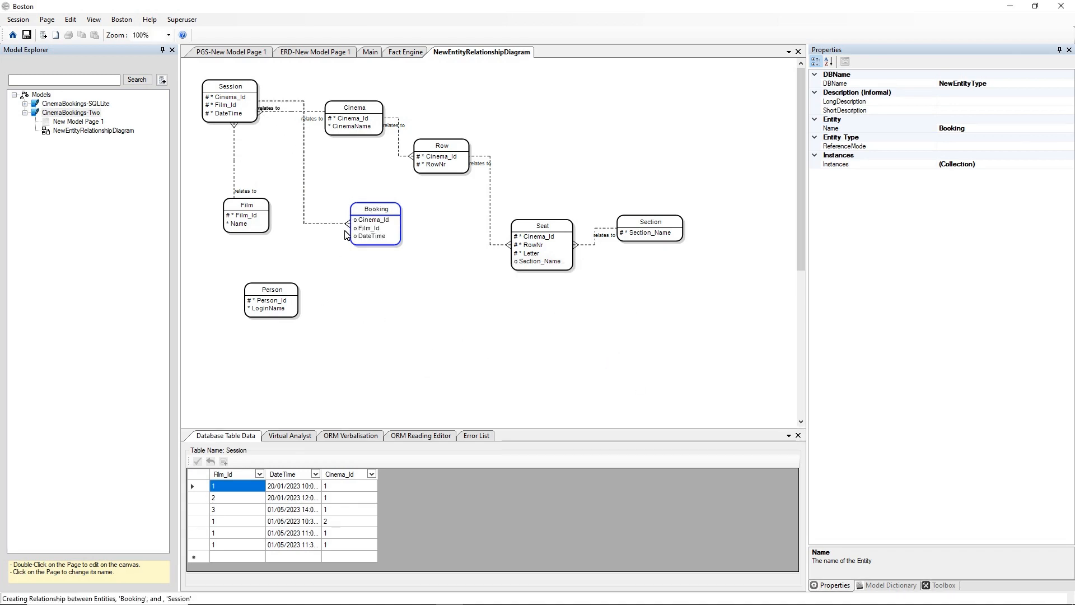
left_click(362, 243)
left_click_drag(363, 246, 295, 311)
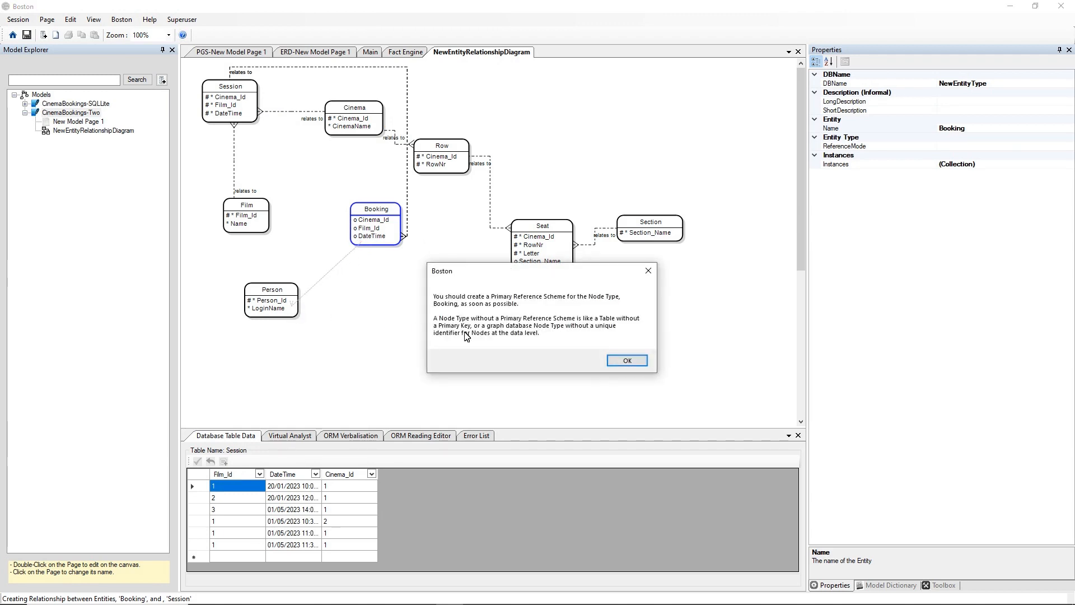
left_click(625, 360)
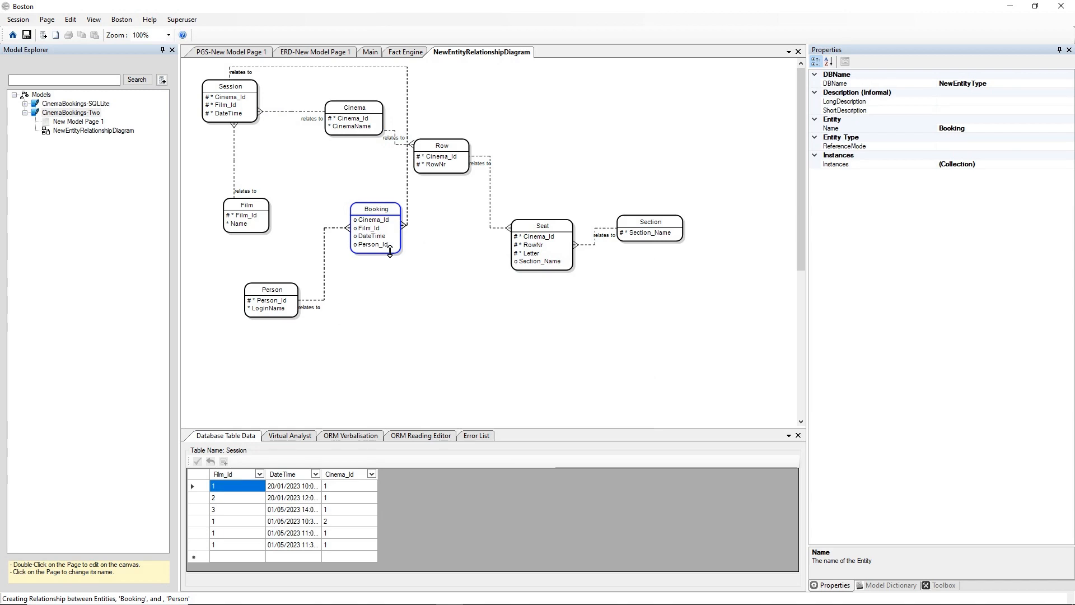
Add an index named Booking_PK to the Booking entity and set its type to Primary
right_click(385, 212)
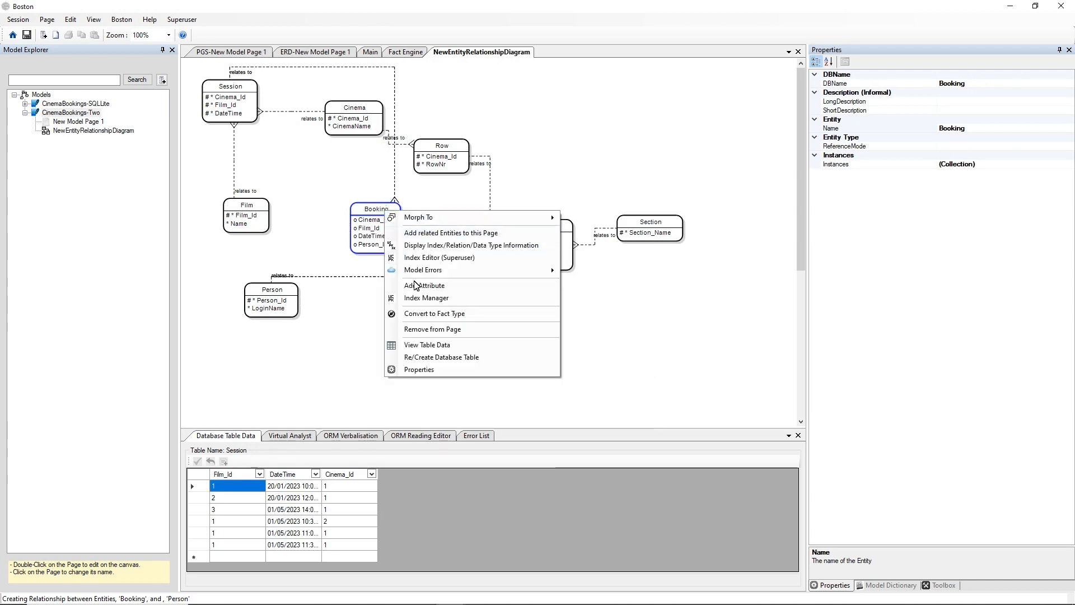
left_click(426, 298)
left_click(370, 235)
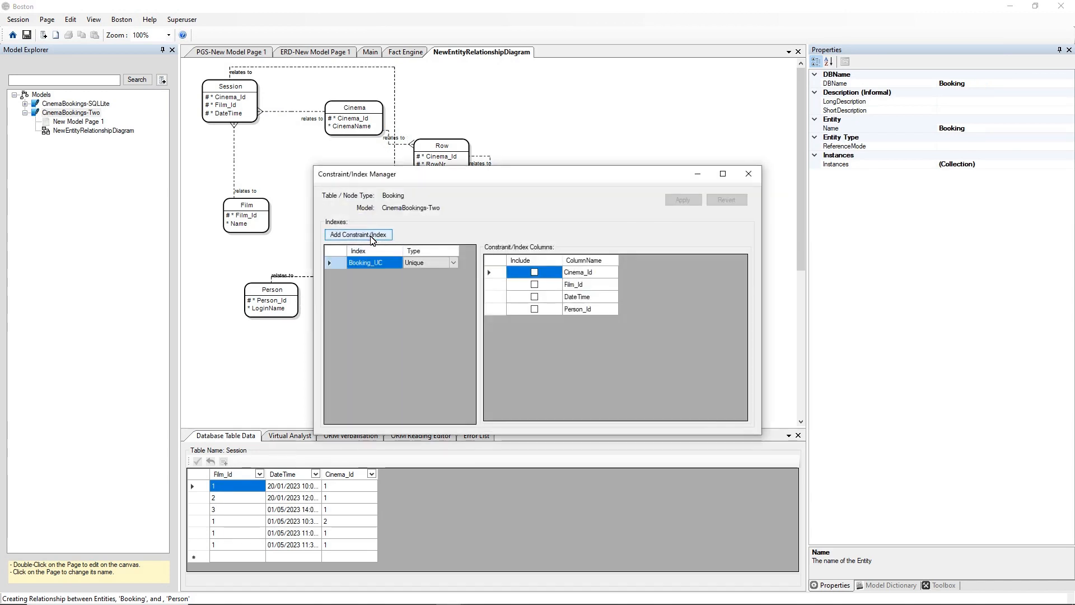
left_click(392, 264)
key("BackSpace")
key("BackSpace")
type("PK")
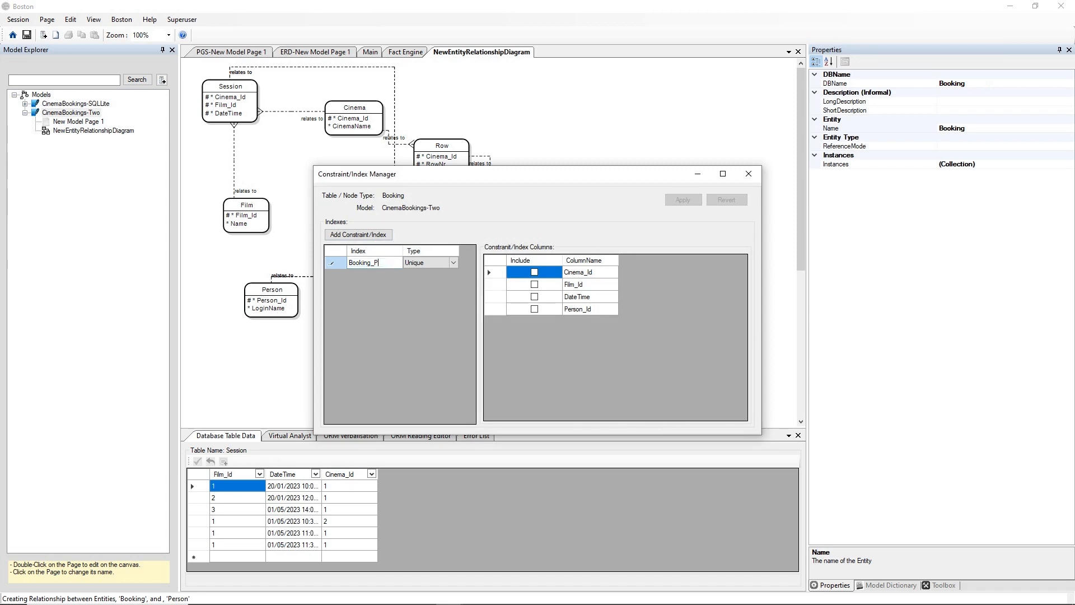
left_click(452, 263)
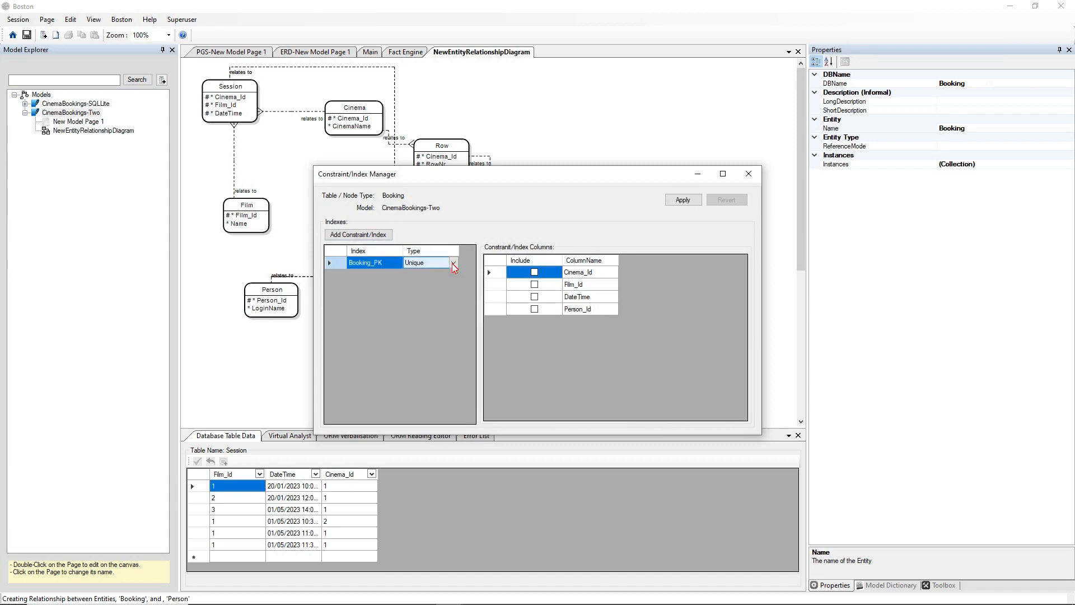
left_click(453, 262)
left_click(428, 276)
Include Cinema_Id, Film_Id, DateTime and Person_Id in the Booking_PK index, apply it and close the index manager
left_click(535, 272)
left_click(535, 284)
left_click(536, 298)
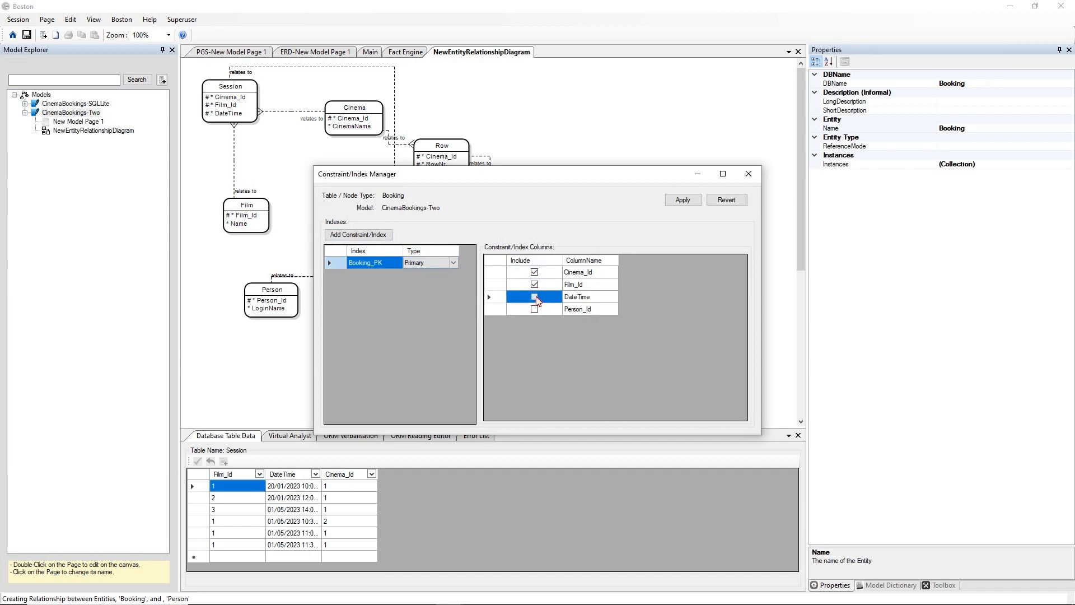
left_click(535, 309)
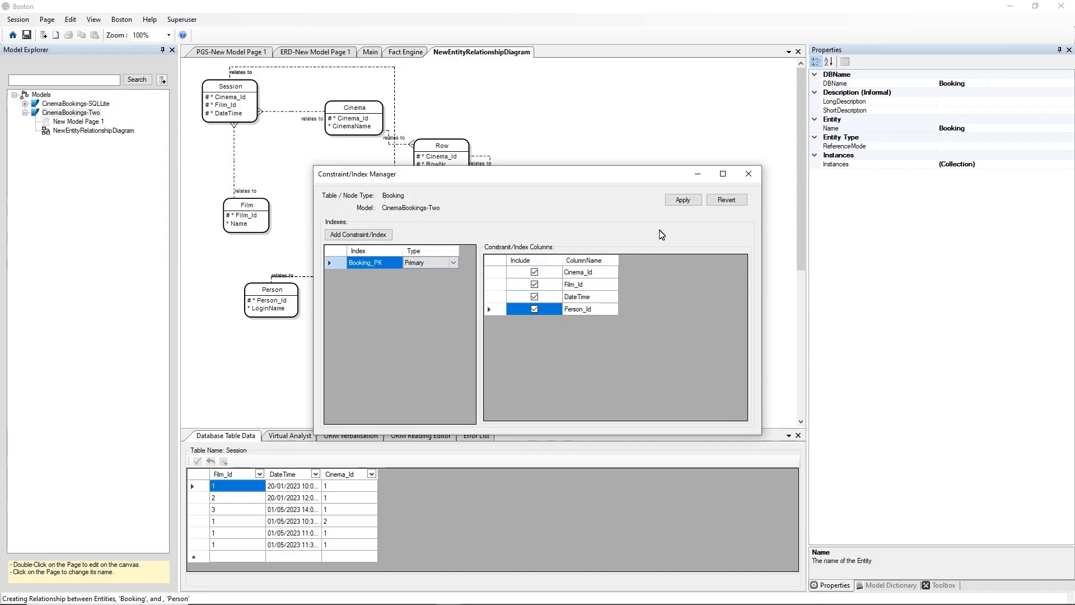
left_click(683, 202)
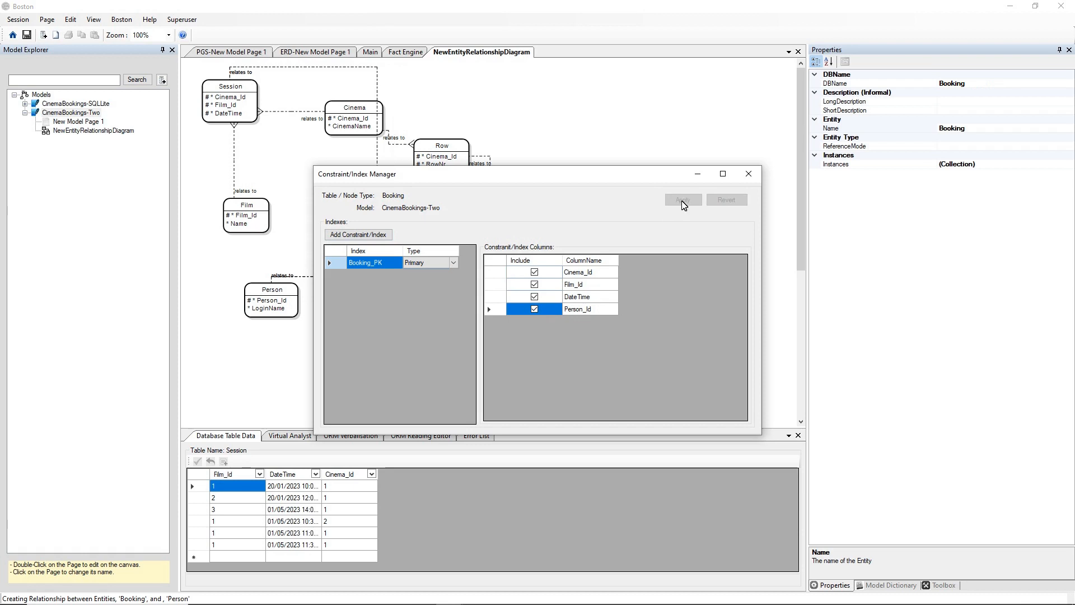
left_click(748, 175)
left_click(444, 211)
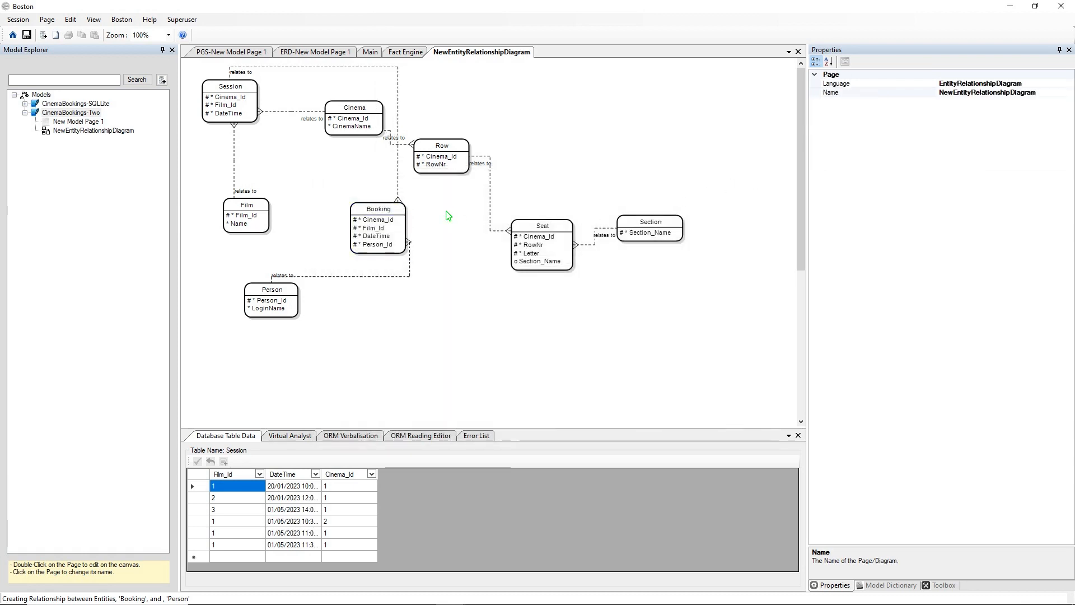
View the table data of the Booking entity
left_click(386, 210)
right_click(386, 209)
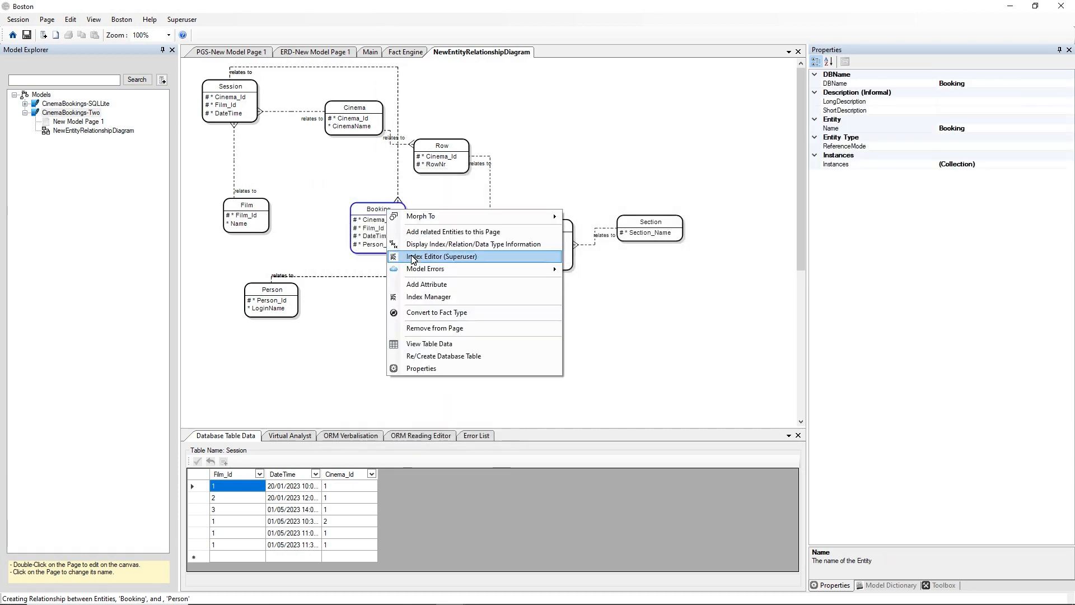
left_click(429, 345)
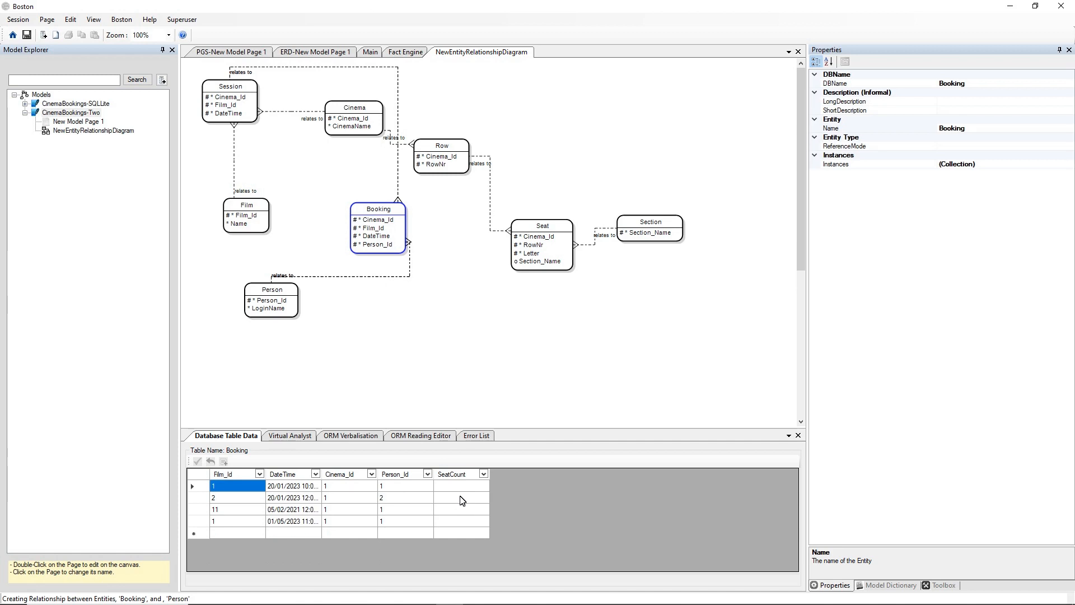
Rewrite the Fact Engine query as "WHICH Person has A Booking THAT is for A Session"
left_click(411, 51)
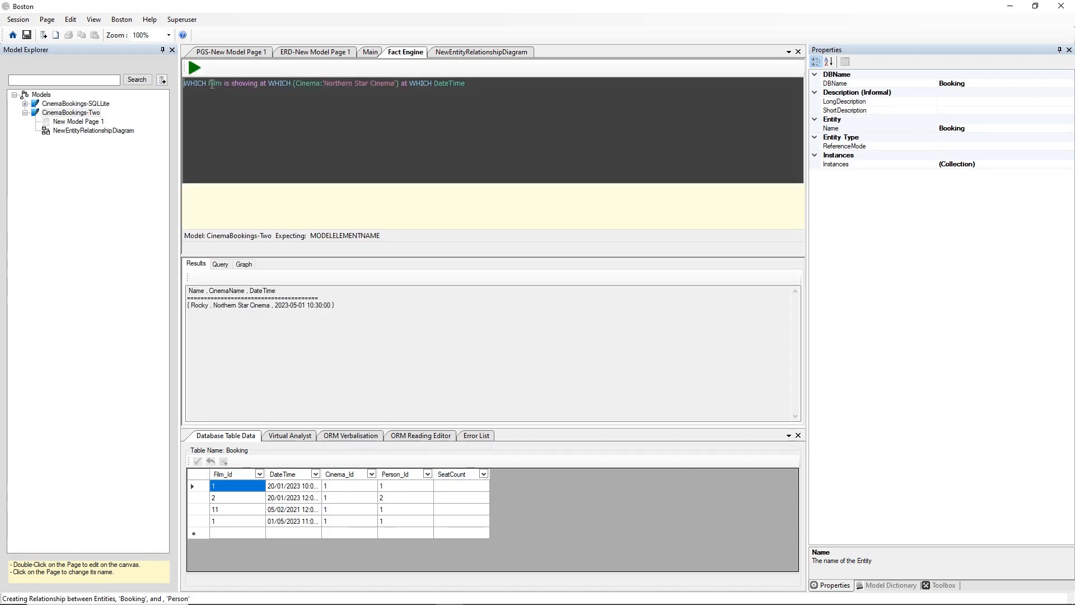
left_click_drag(210, 84, 475, 83)
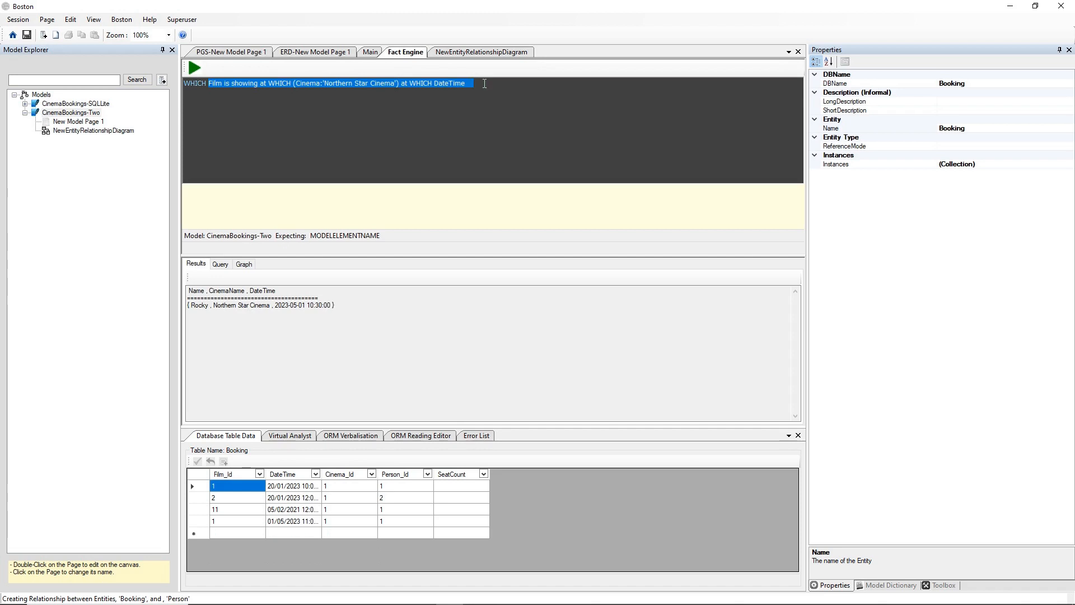
type("Person ha")
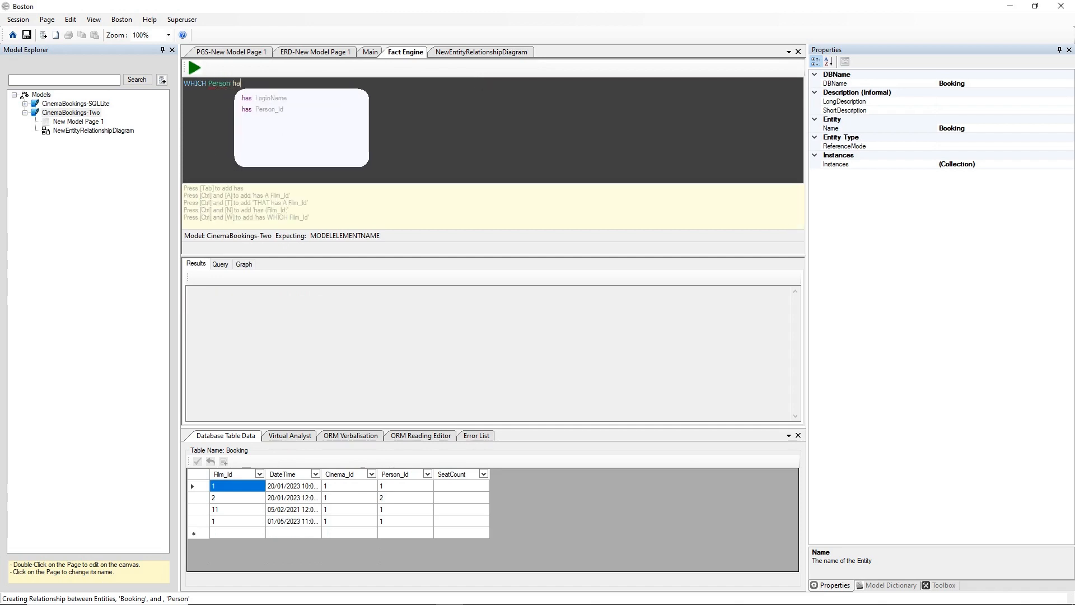
type("s A Bo")
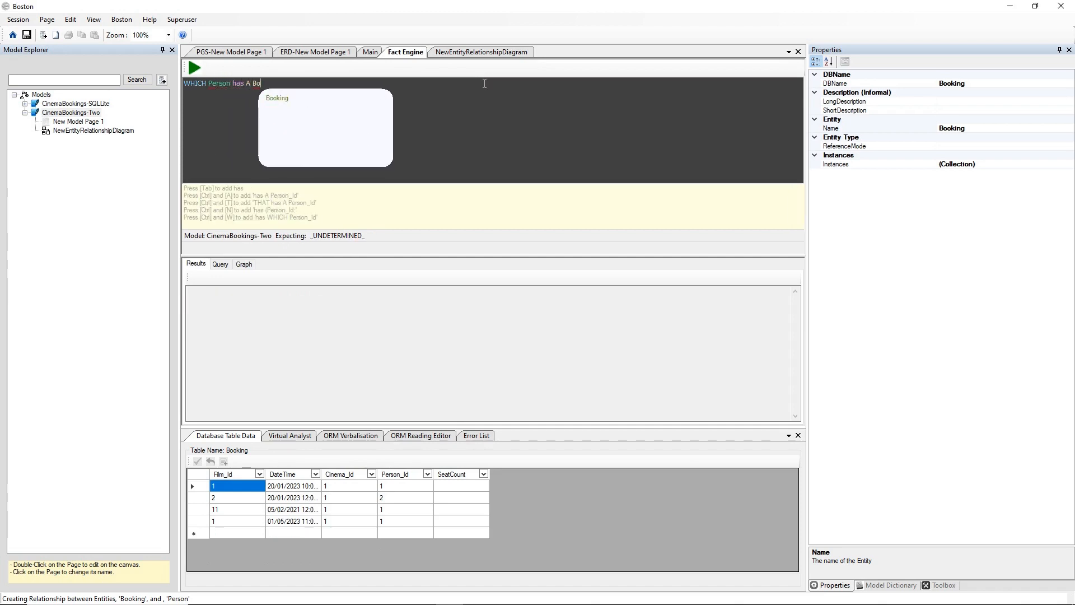
type("oking THAT i")
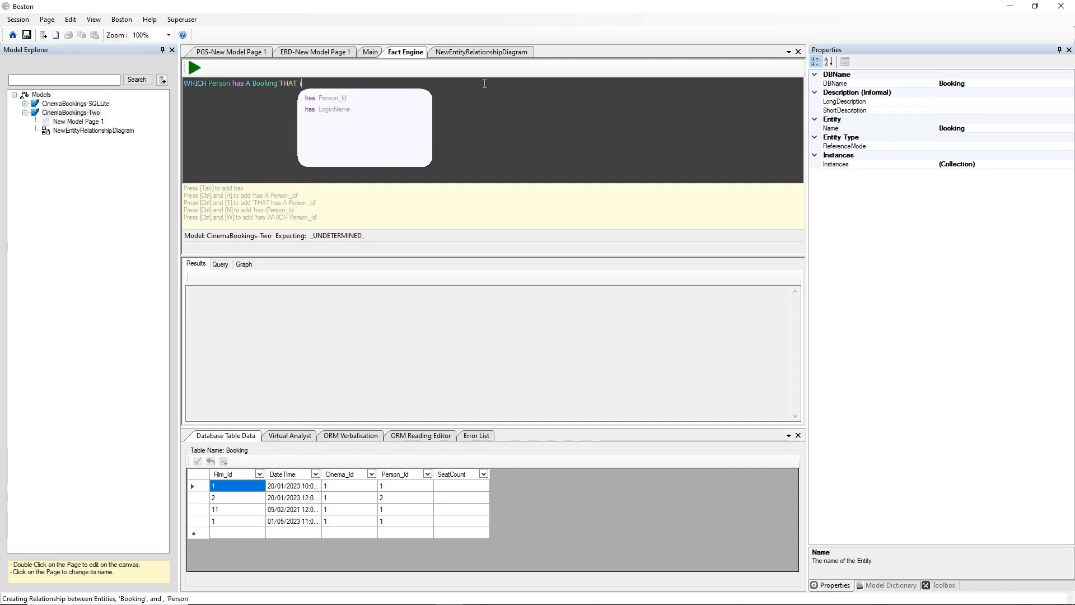
type("s for ")
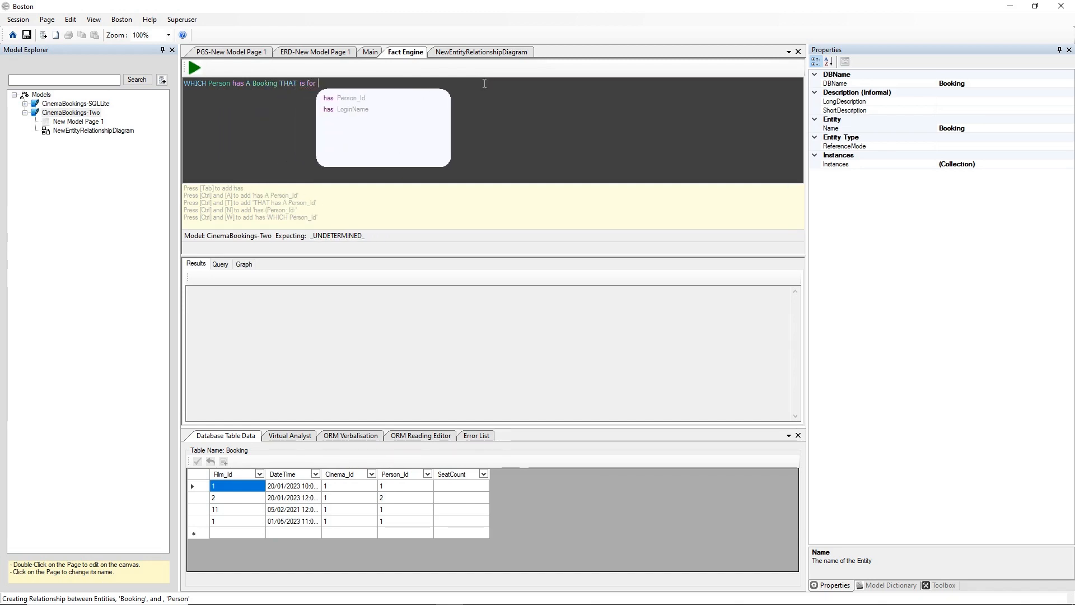
type("A Session")
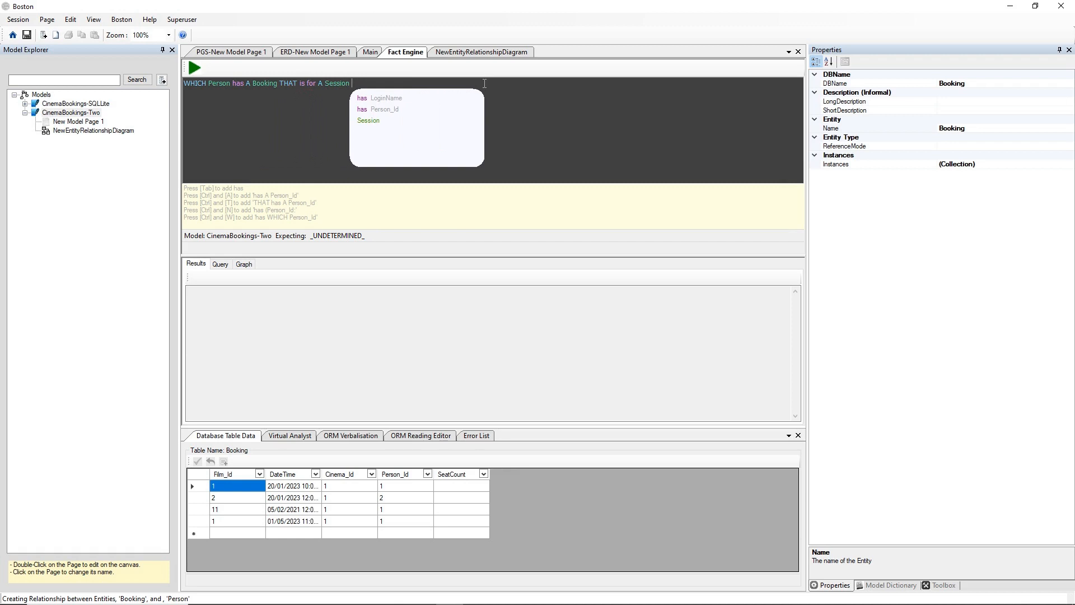
Extend the query after Session with "to watch (Film:'Rocky')"
key("BackSpace")
key("BackSpace")
key("BackSpace")
key("BackSpace")
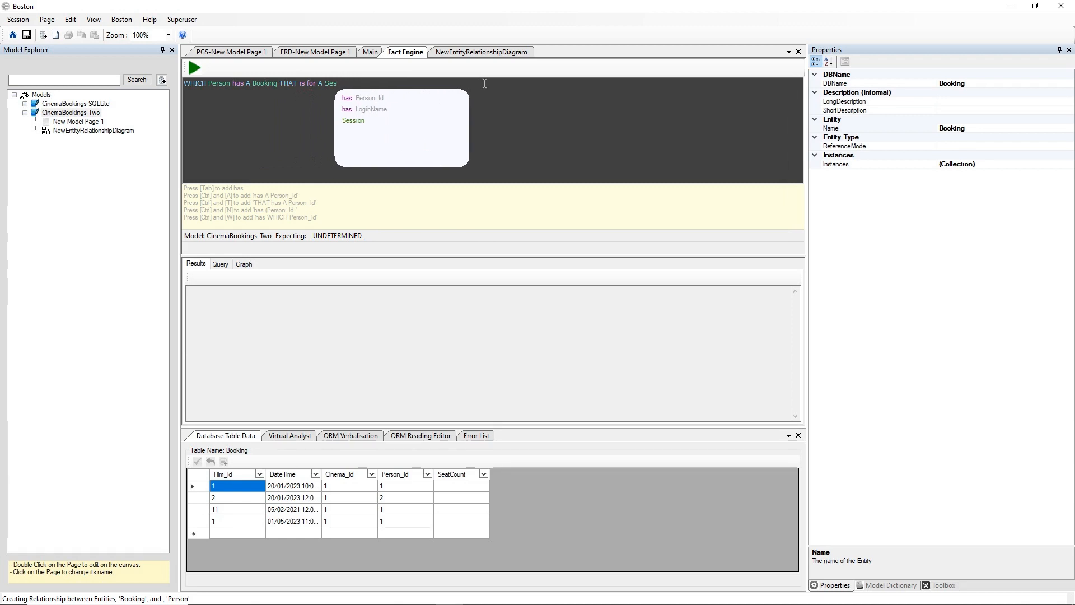
type("ion to ")
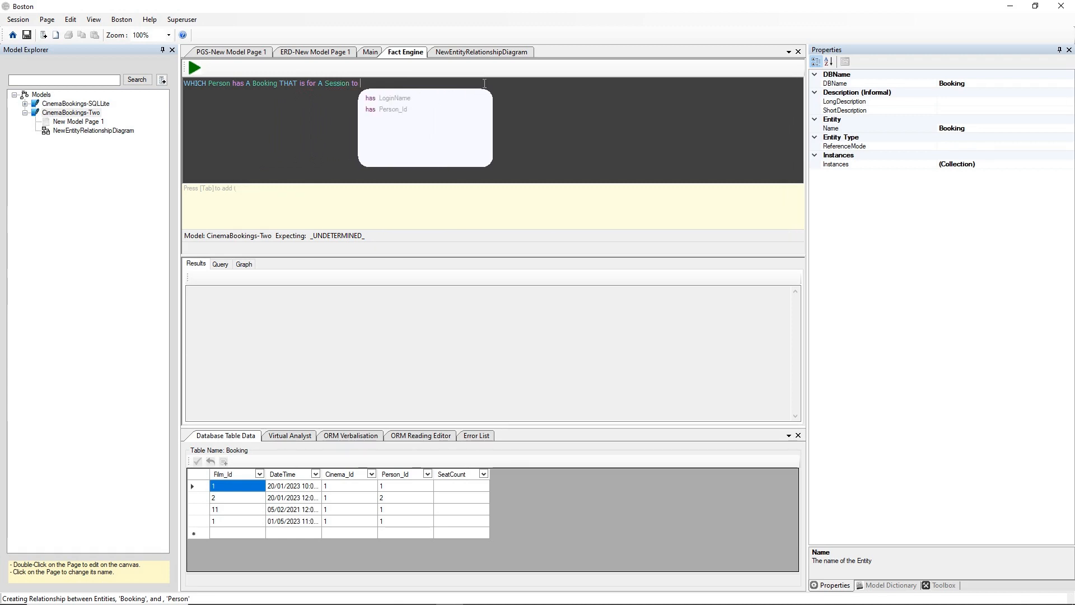
type("watch ")
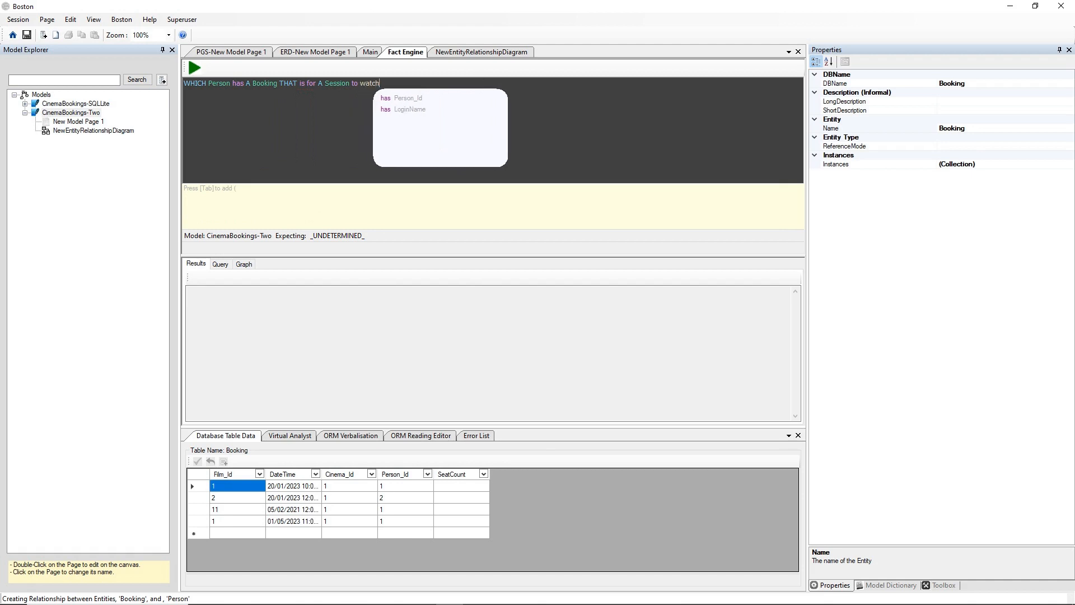
type("(Fil")
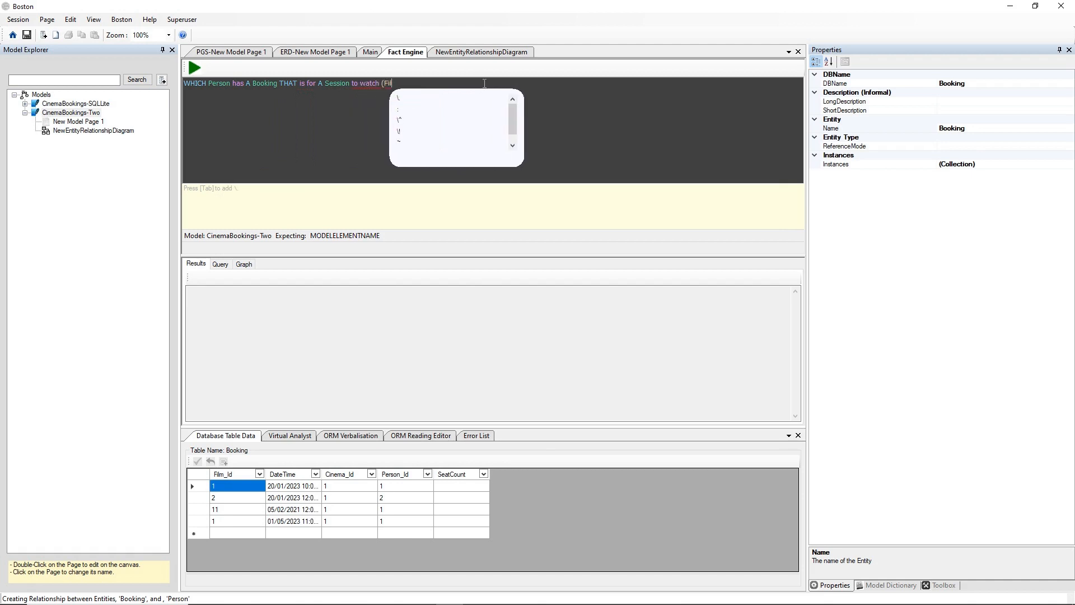
type("m:'")
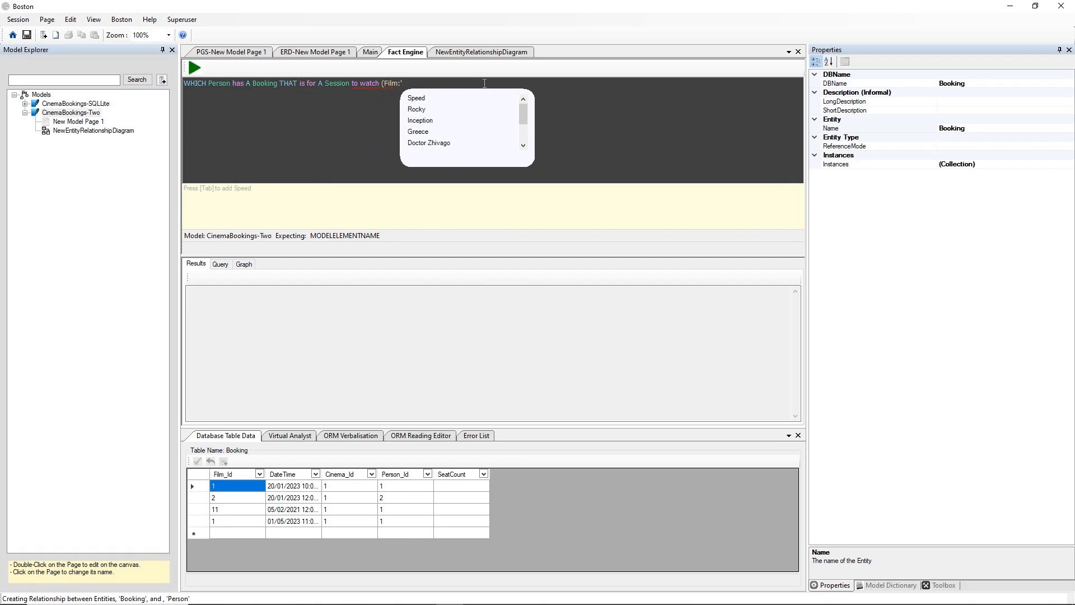
type("Rocky")
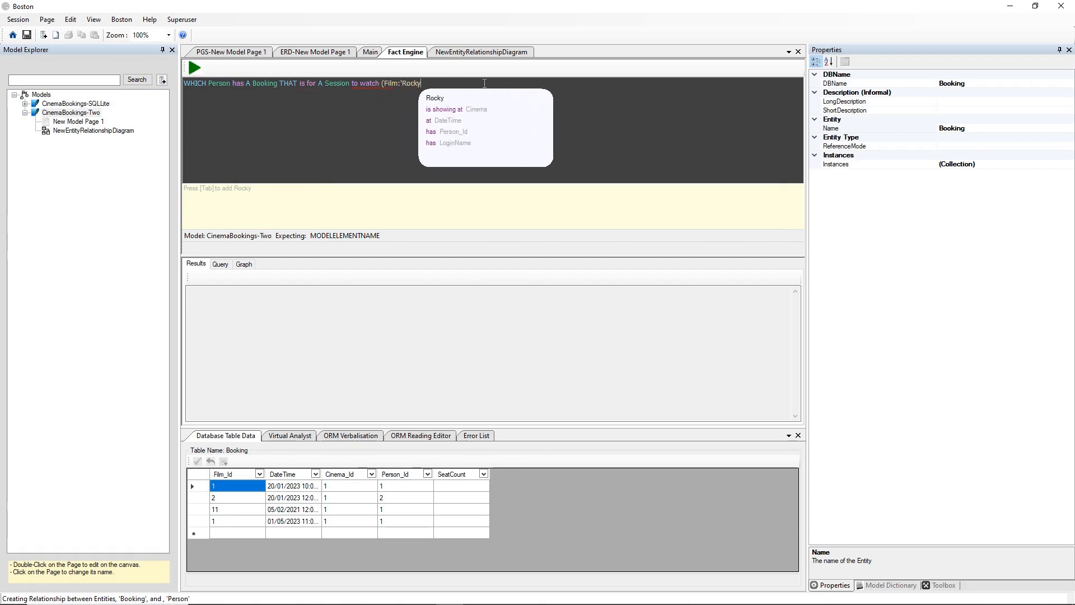
type("')")
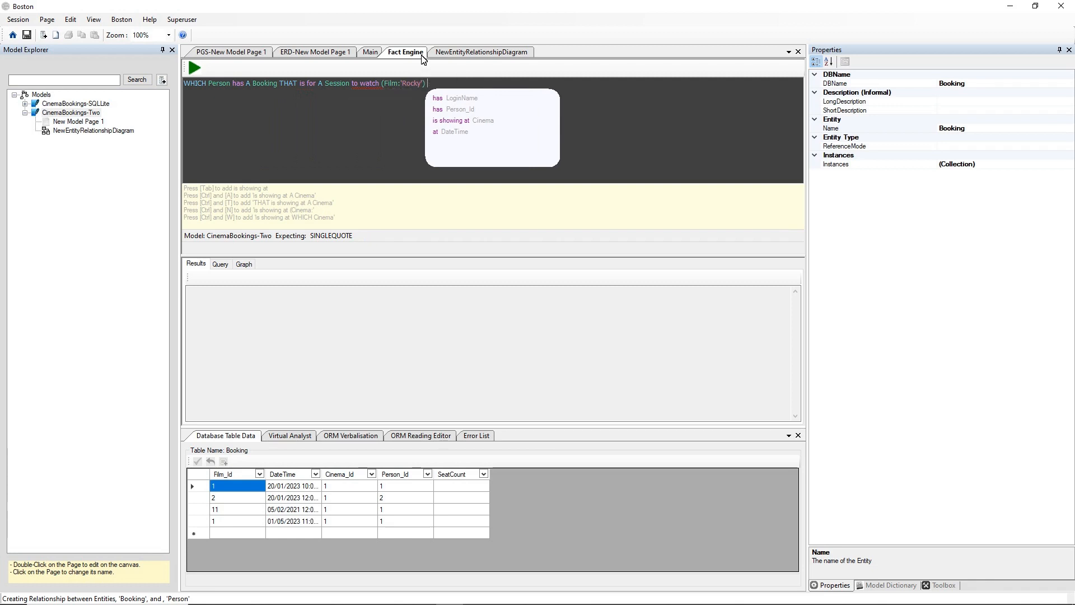
Change the Booking–Session relationship's fact type reading to "Booking is for Session", declining to rename the fact type
left_click(465, 52)
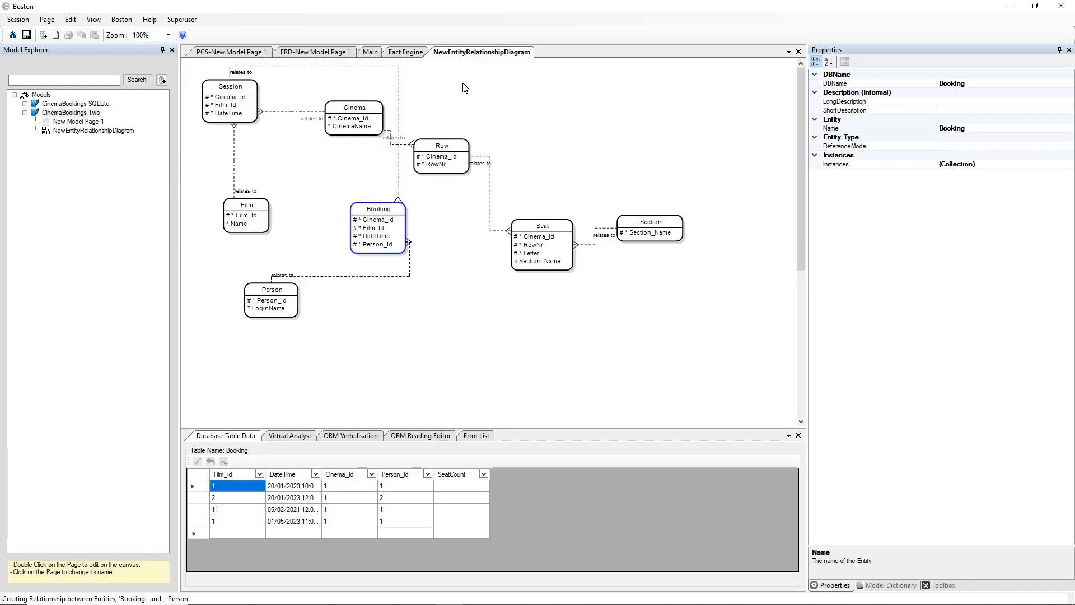
left_click(398, 171)
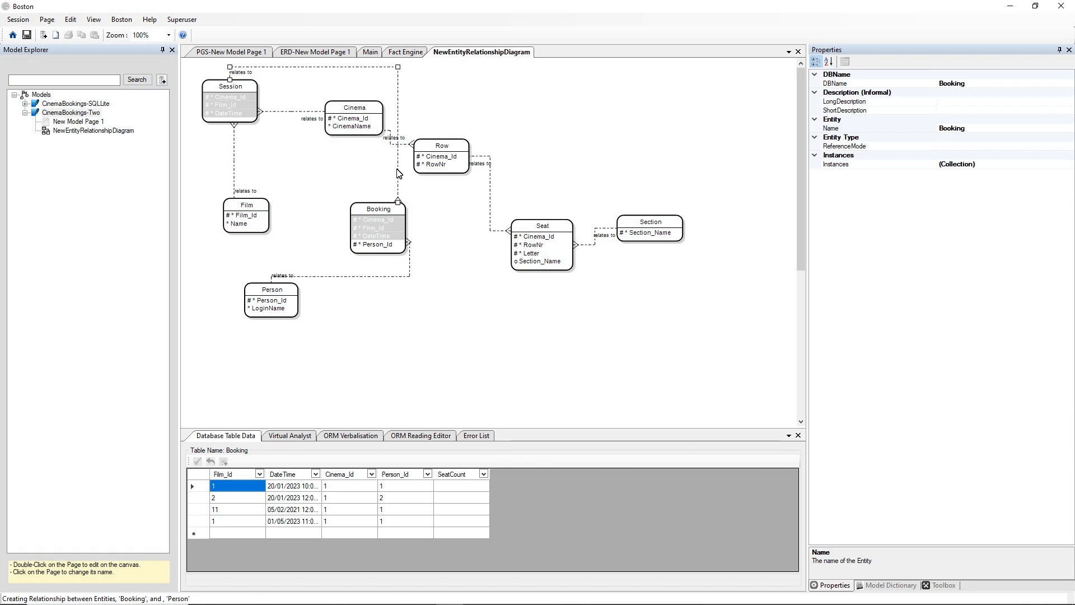
left_click(399, 437)
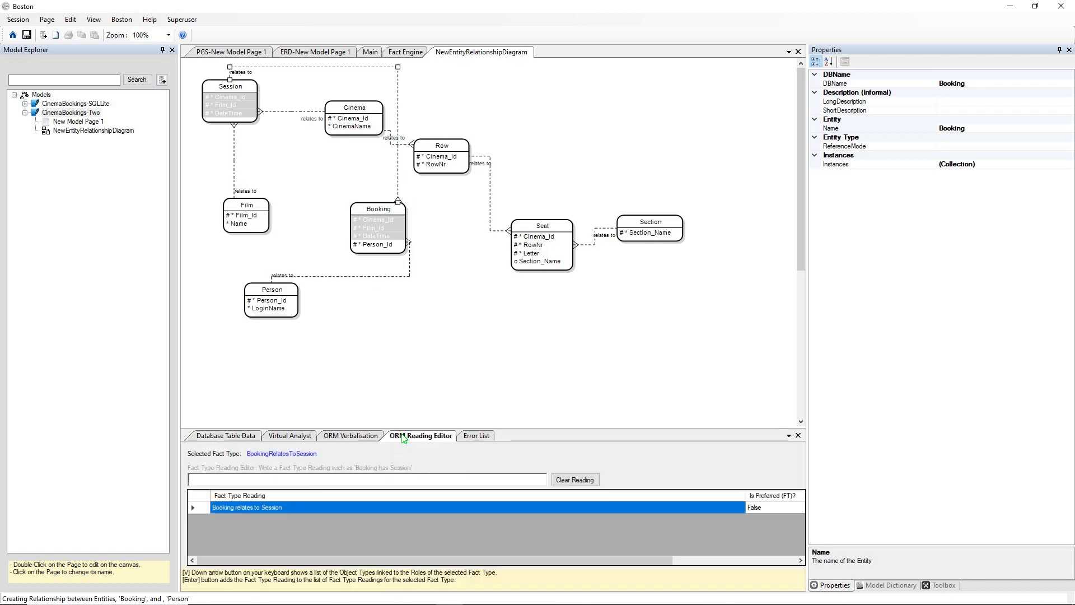
double_click(255, 511)
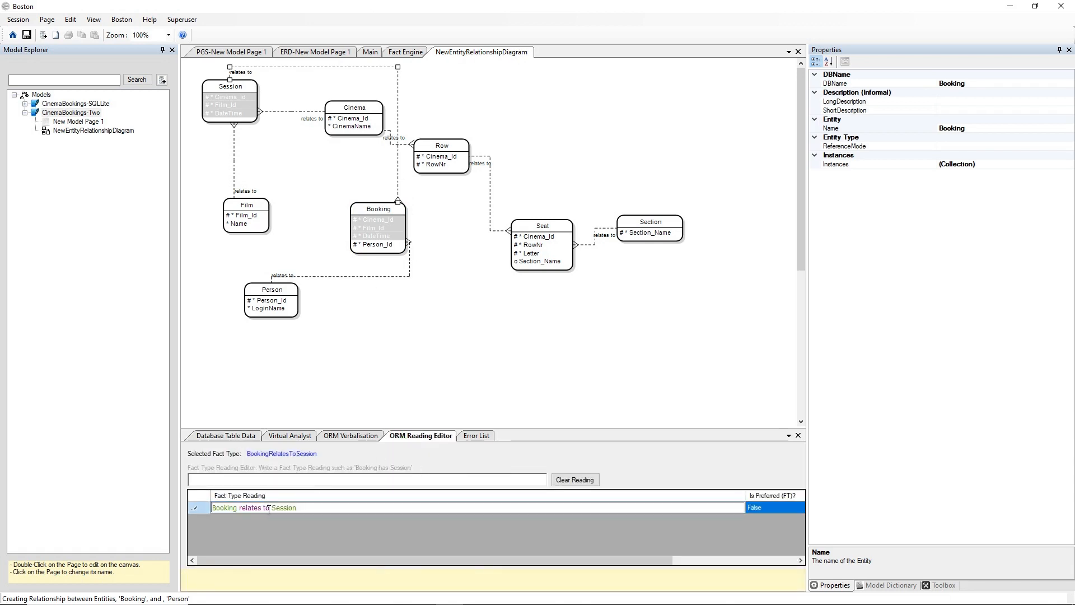
key("BackSpace")
key("BackSpace")
key("BackSpace")
key("BackSpace")
key("BackSpace")
key("BackSpace")
key("BackSpace")
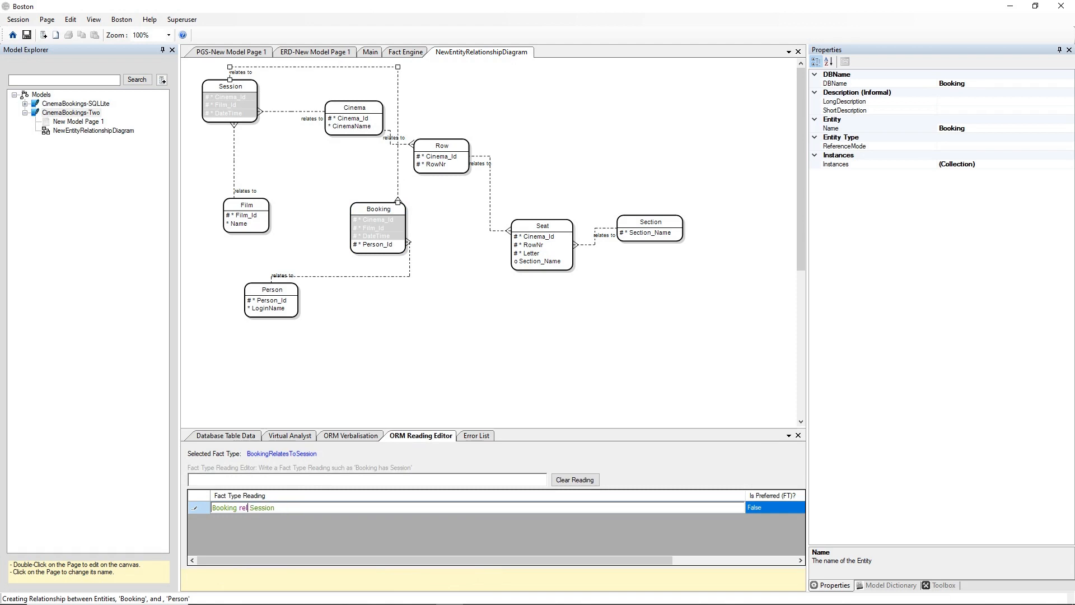
key("BackSpace")
key("BackSpace")
key("BackSpace")
type("is for")
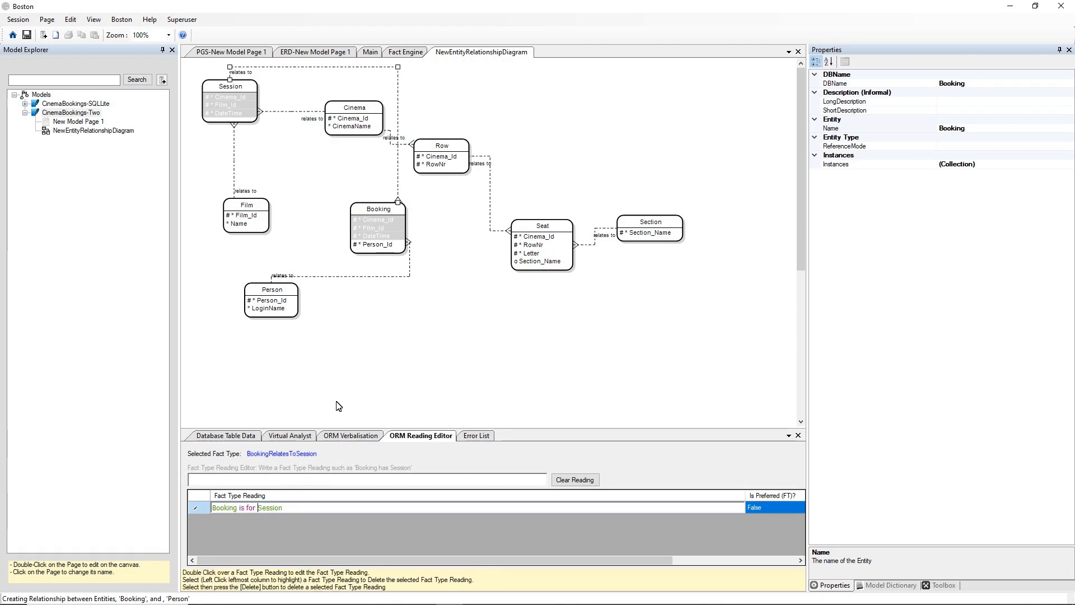
key("Return")
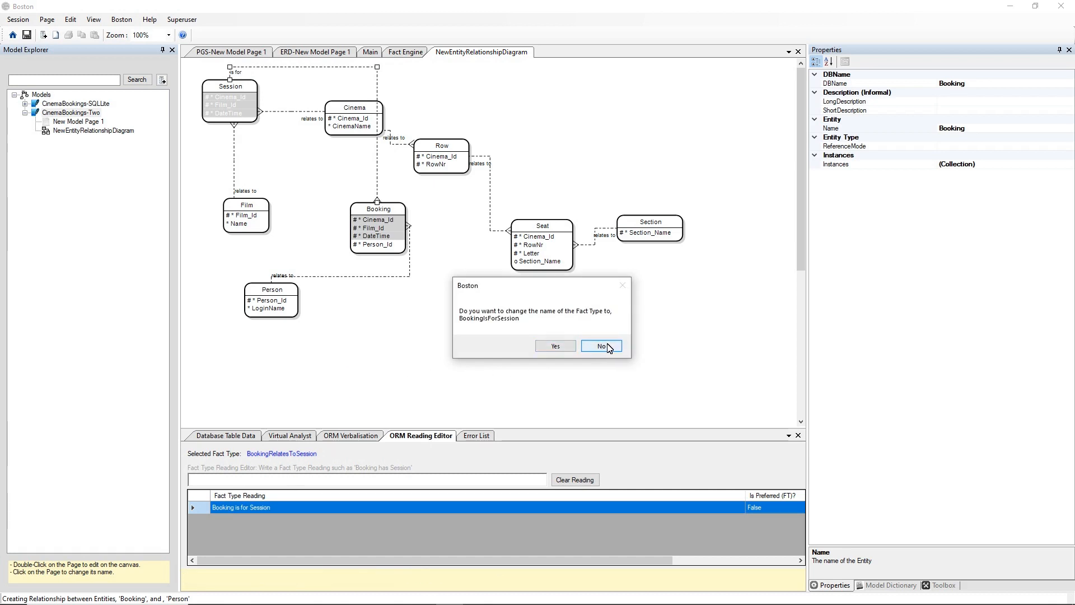
left_click(602, 346)
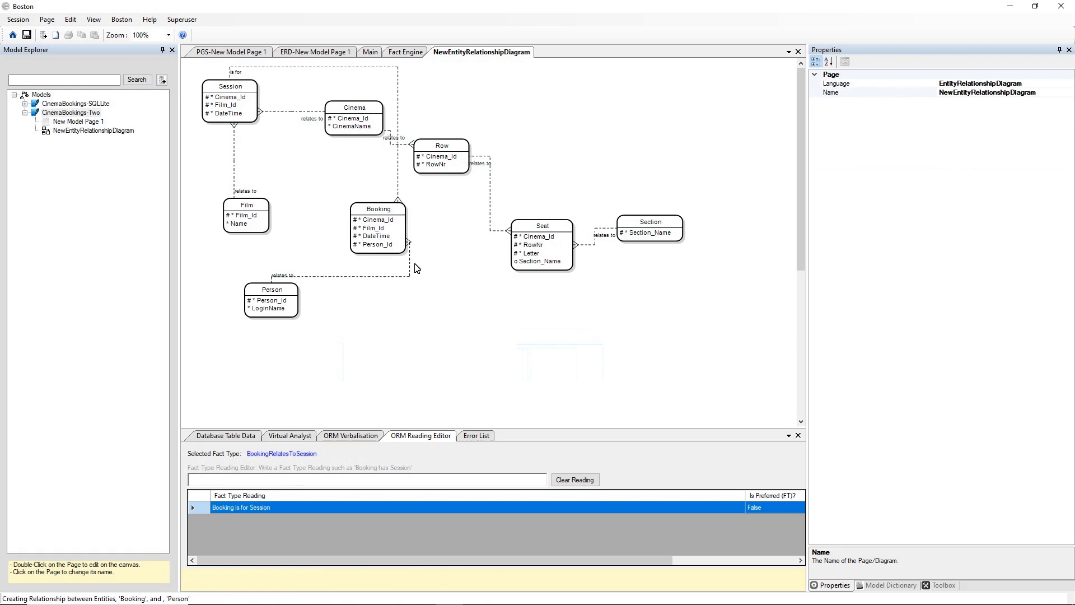
Change the Session–Film relationship's reading to "Session is to watch Film" without renaming the fact type, and save the model
left_click(397, 52)
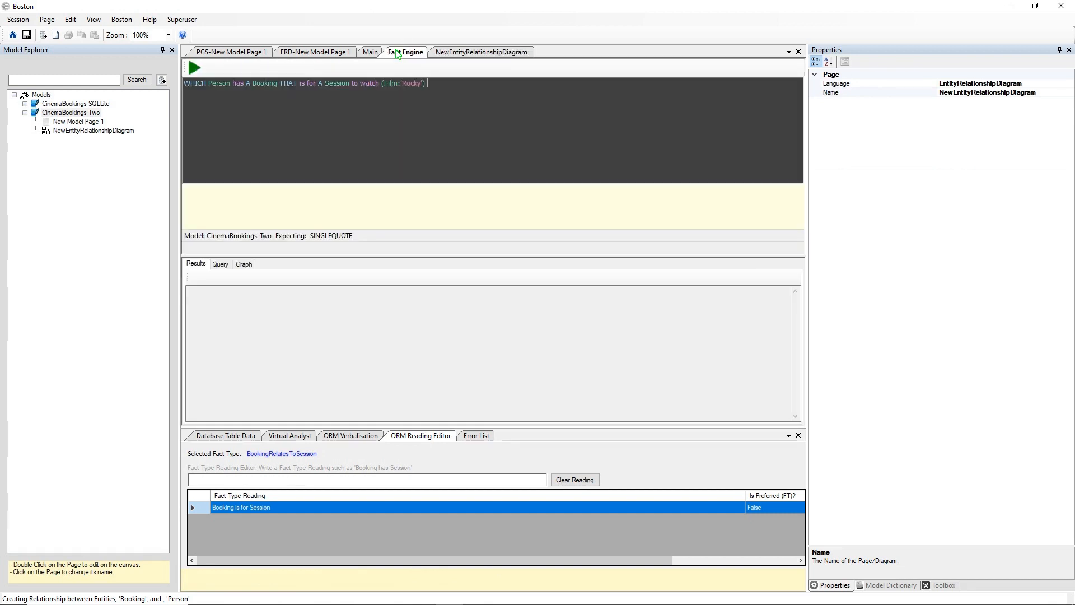
left_click(469, 52)
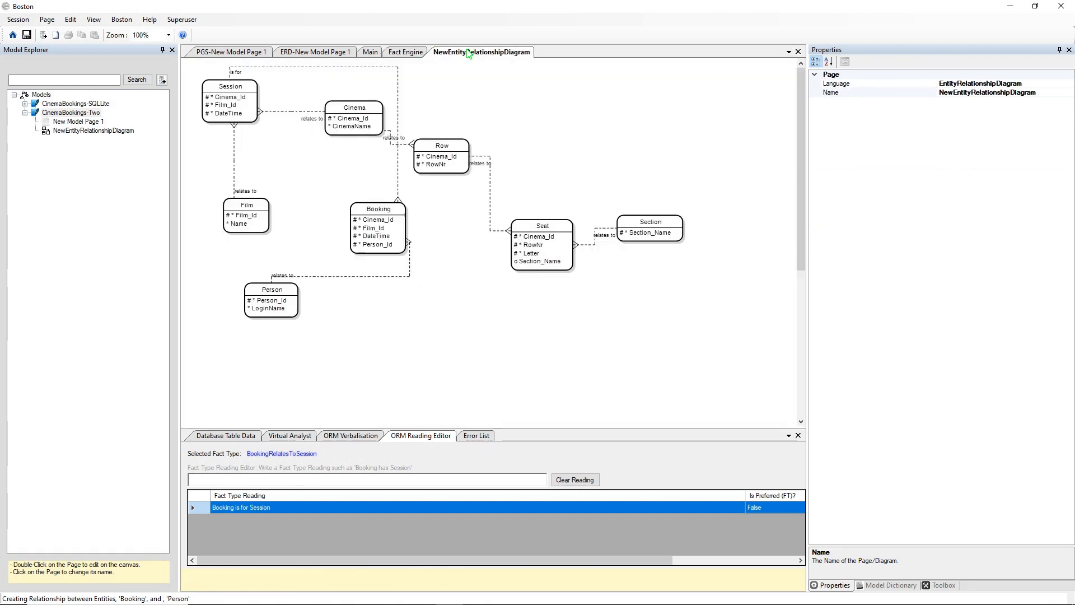
left_click(234, 150)
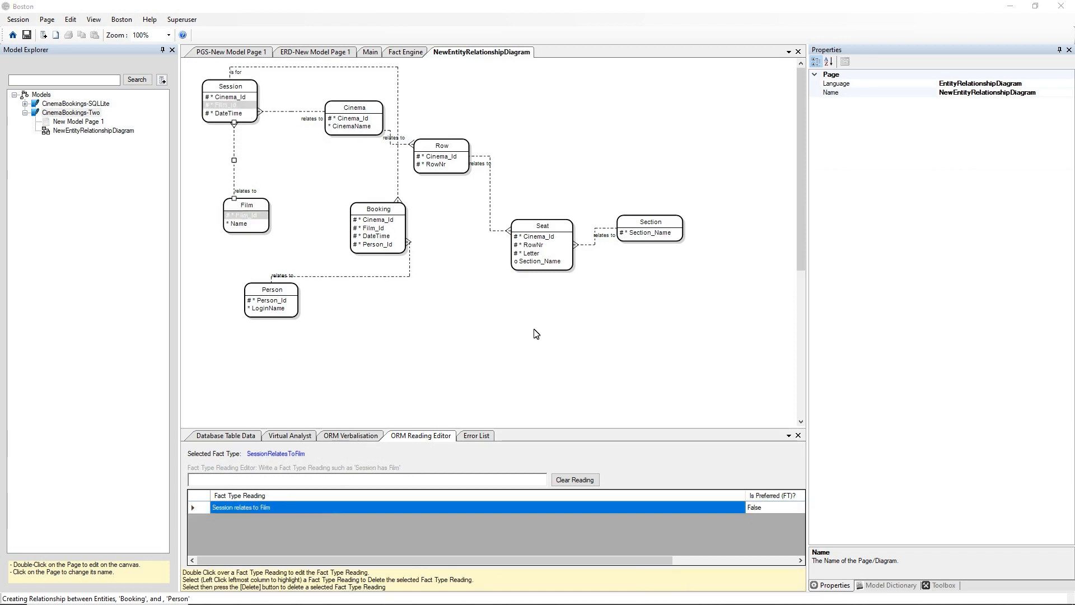
double_click(266, 508)
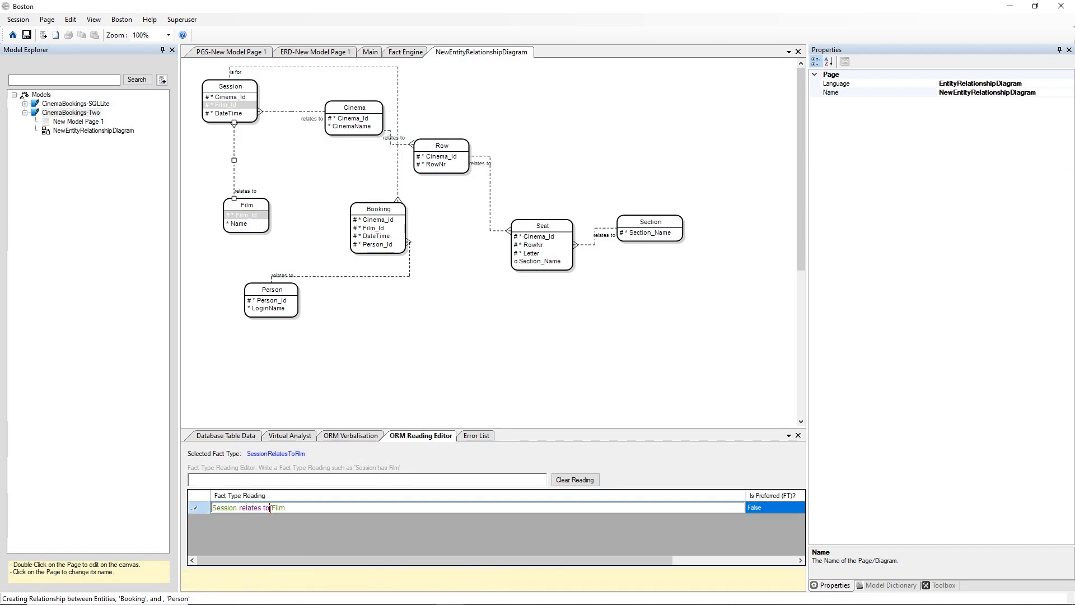
key("BackSpace")
key("BackSpace")
key("BackSpace")
key("BackSpace")
key("BackSpace")
key("BackSpace")
key("BackSpace")
key("BackSpace")
key("BackSpace")
type("is to watch")
key("Return")
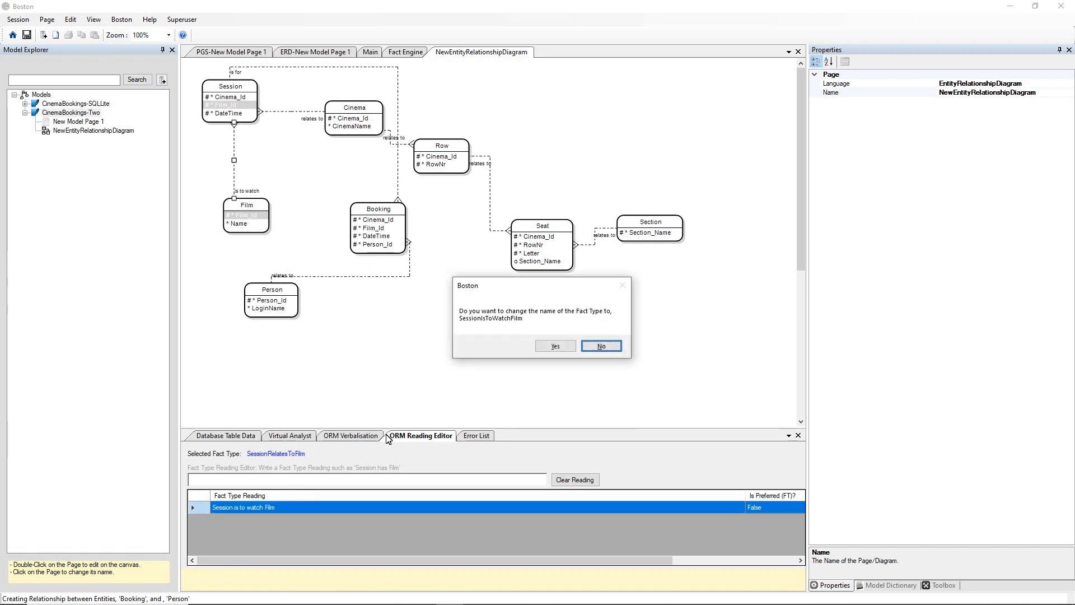
left_click(601, 346)
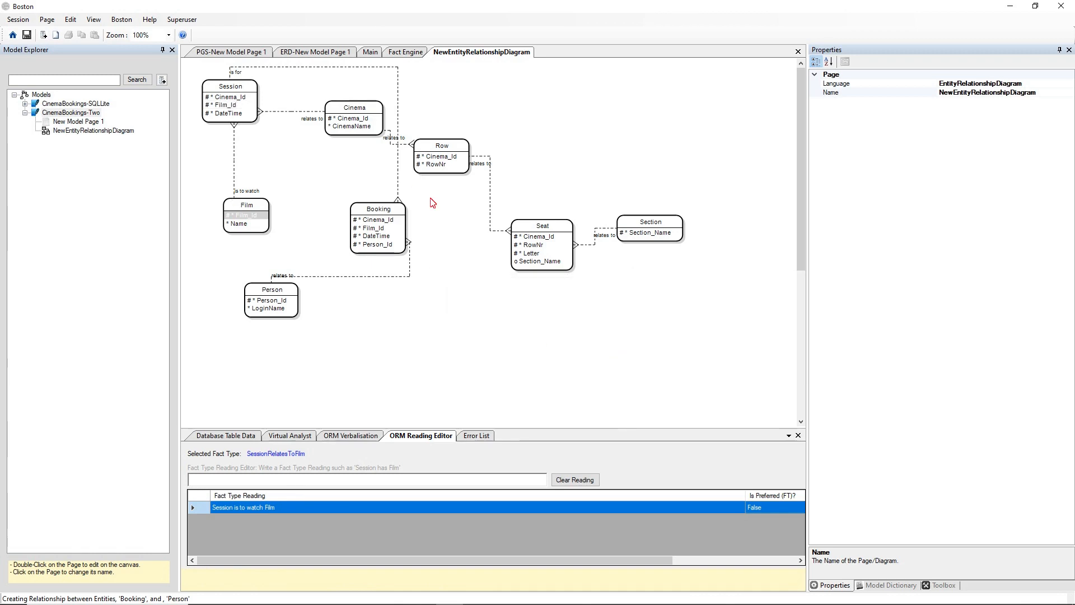
left_click(27, 34)
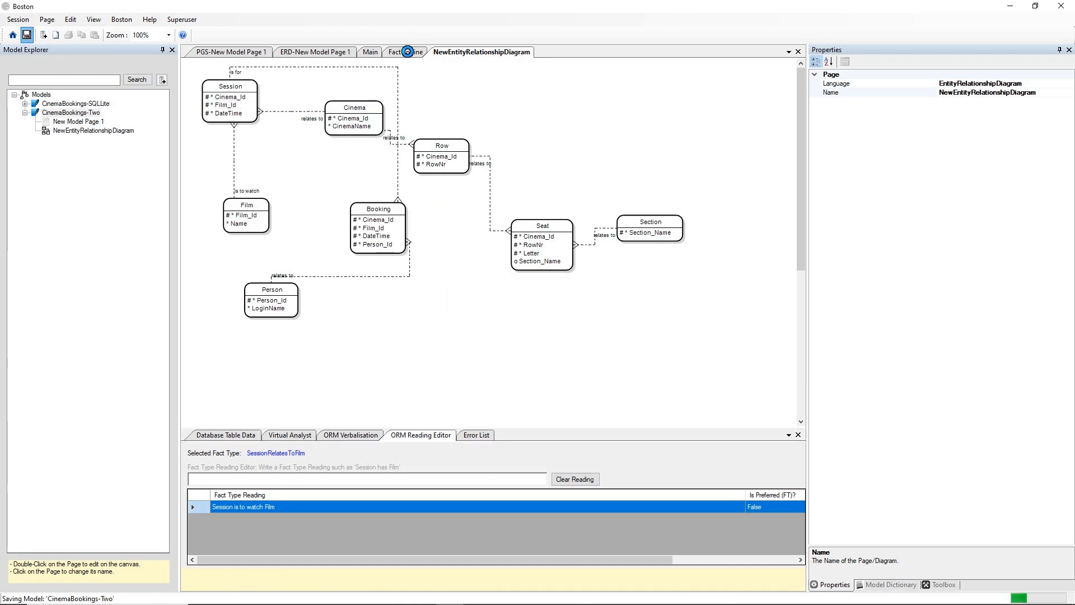
Change the Booking–Person relationship's fact type reading to "Booking is for Person" without renaming the fact type
left_click(406, 52)
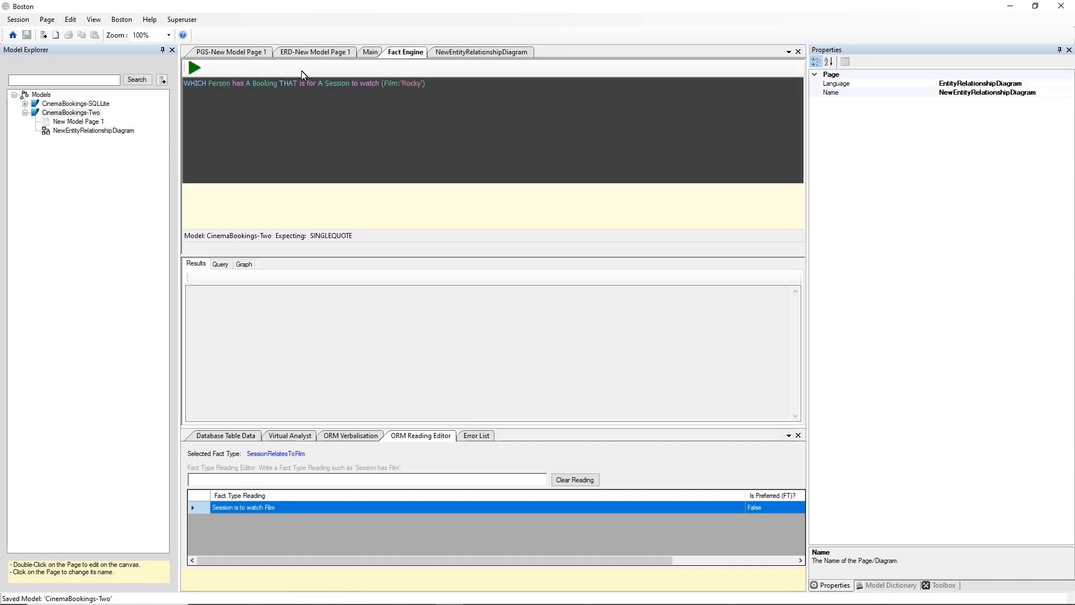
left_click(446, 56)
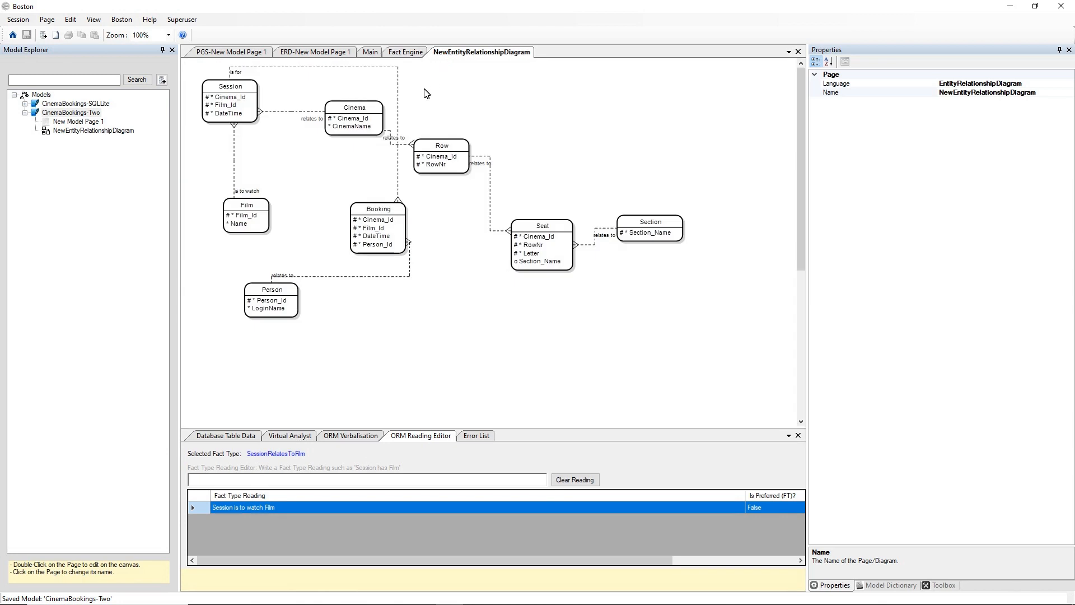
left_click(365, 277)
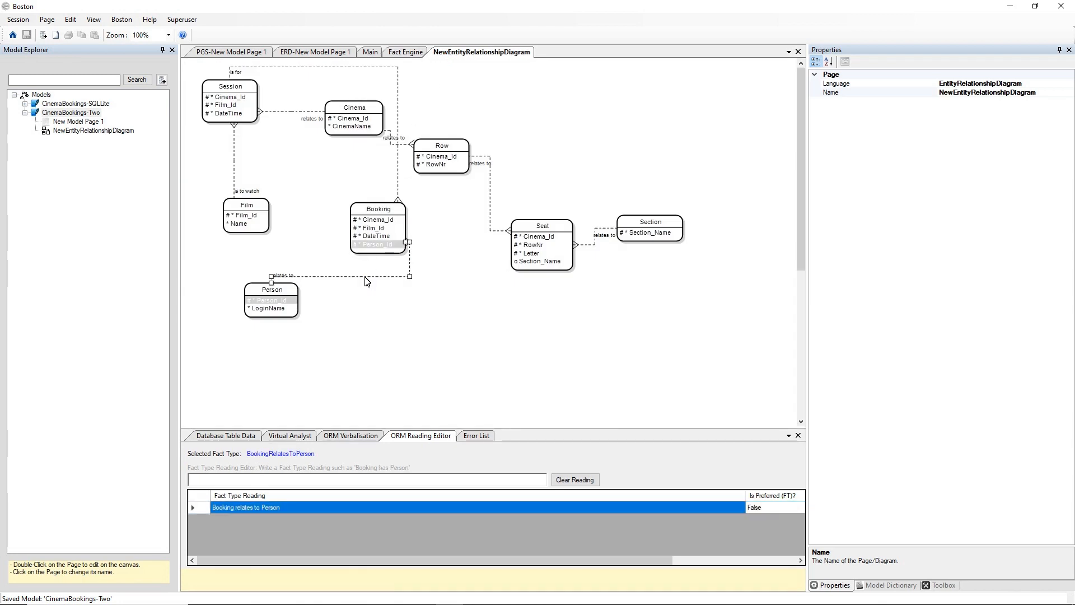
double_click(261, 508)
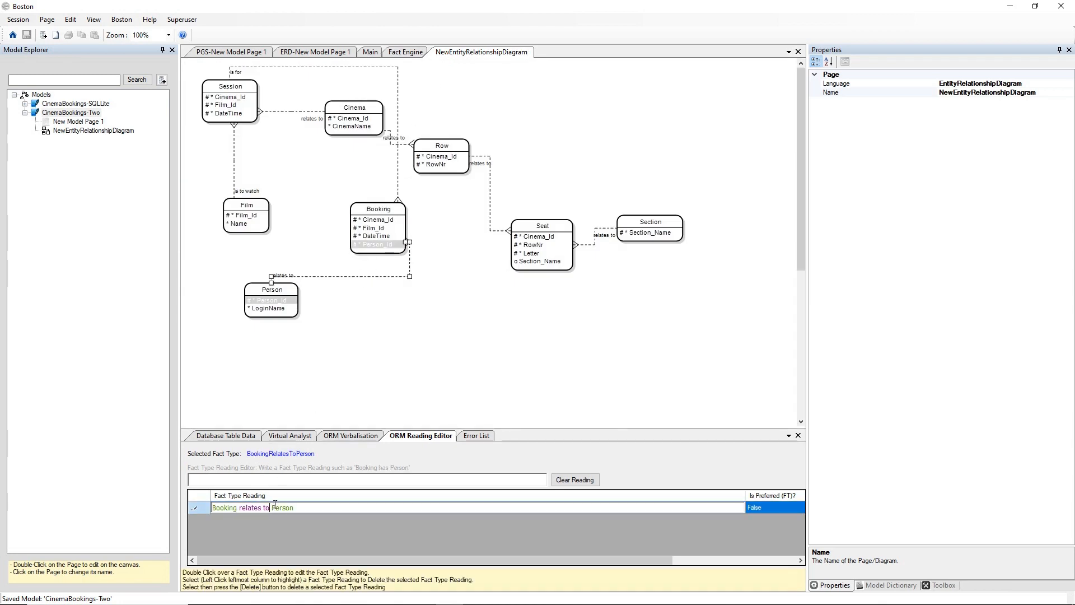
key("BackSpace")
key("BackSpace")
key("BackSpace")
key("BackSpace")
key("BackSpace")
key("BackSpace")
key("BackSpace")
key("BackSpace")
key("BackSpace")
key("BackSpace")
type("is for")
key("Return")
left_click(598, 345)
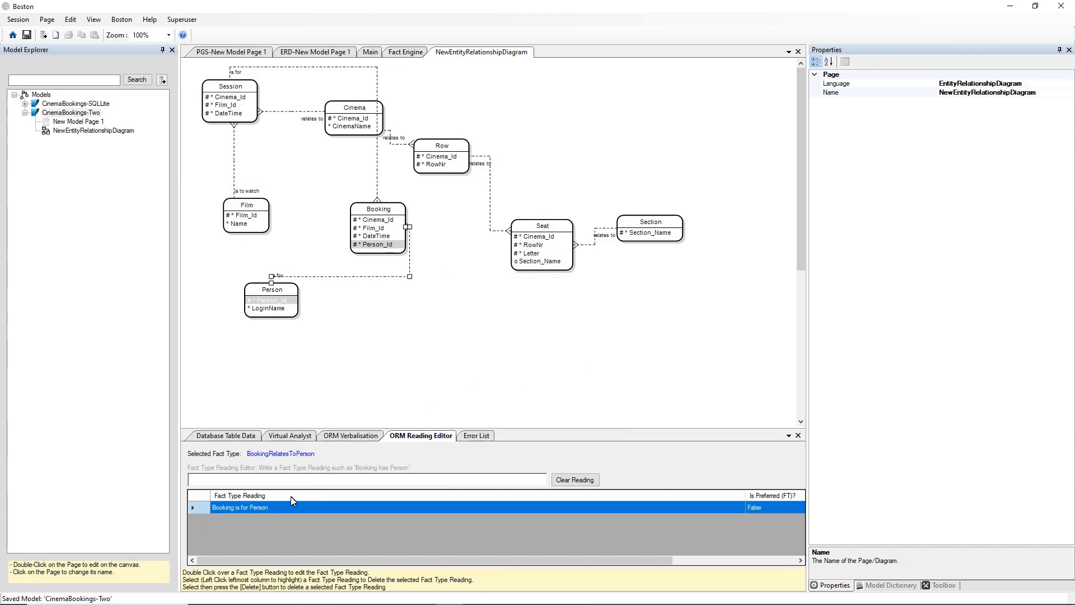
Add the reverse reading "Person has Booking" to the Booking–Person fact type, declining to rename the fact type
left_click(301, 481)
type("Person")
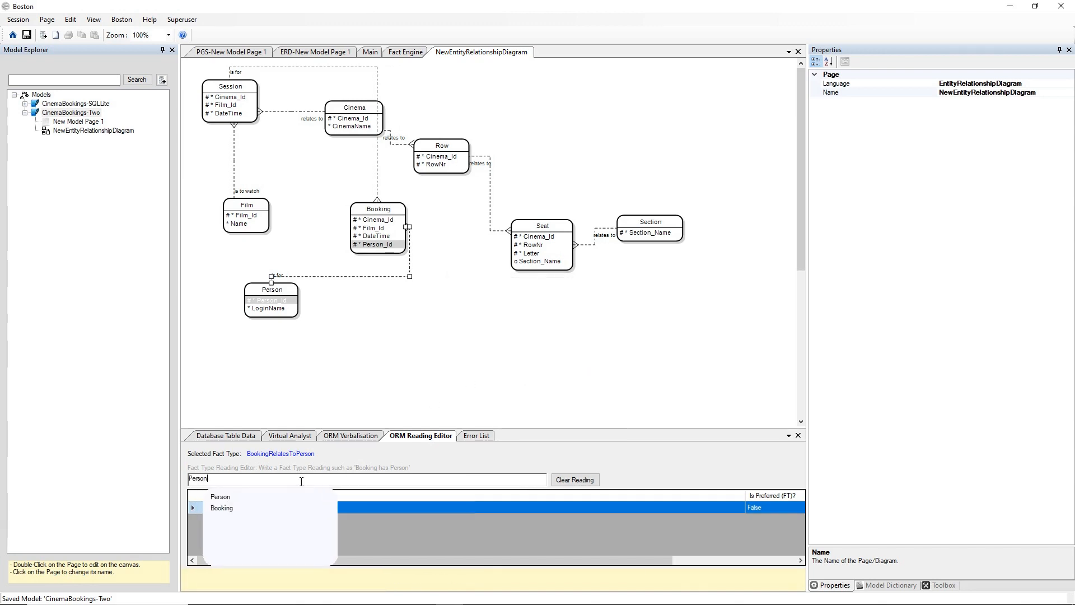
type(" has Booking")
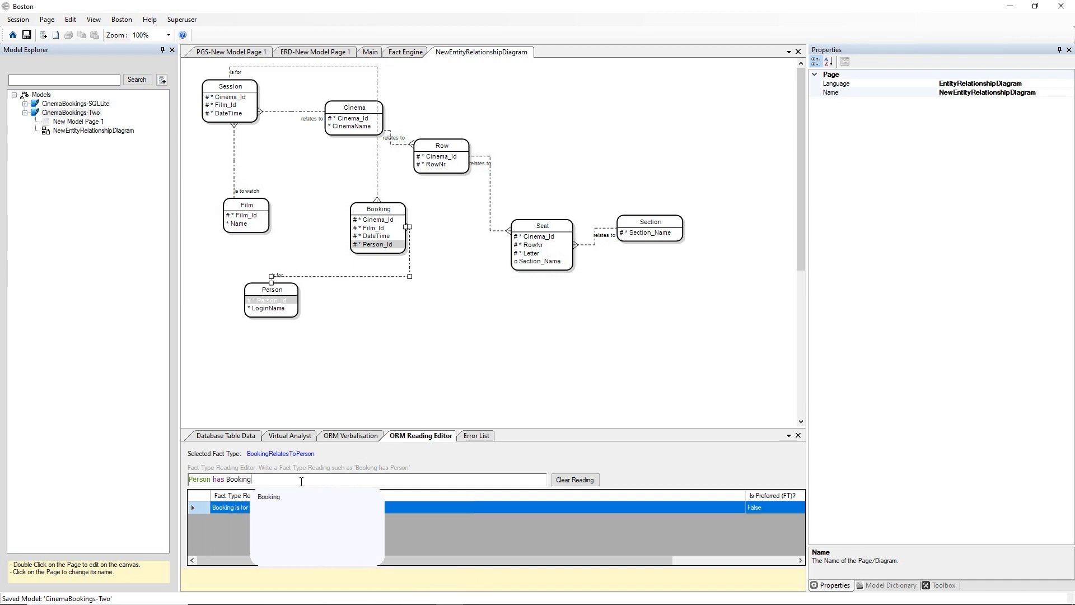
key("Return")
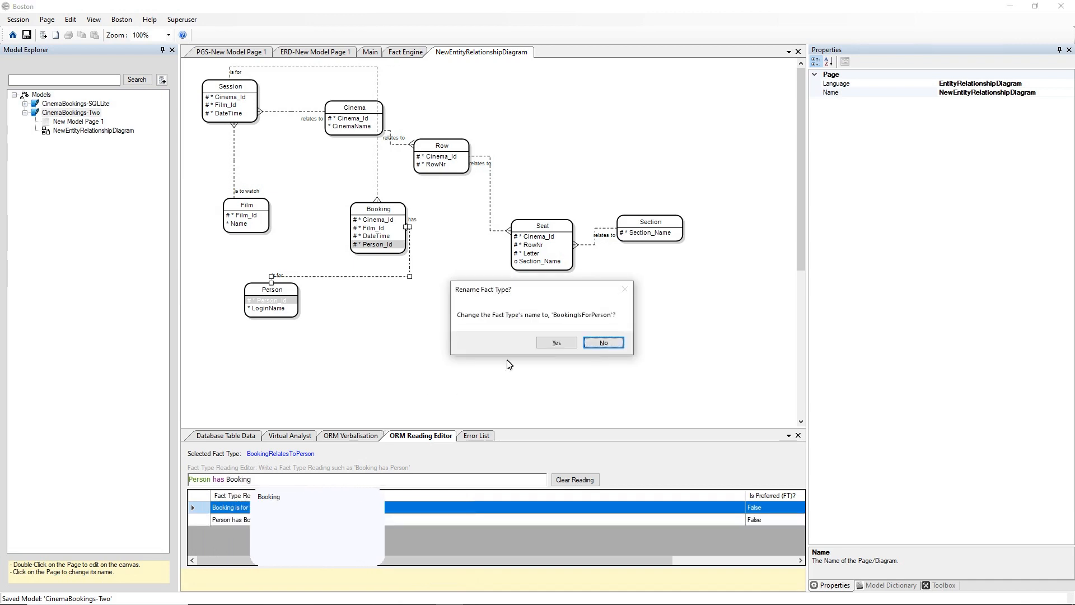
left_click(603, 342)
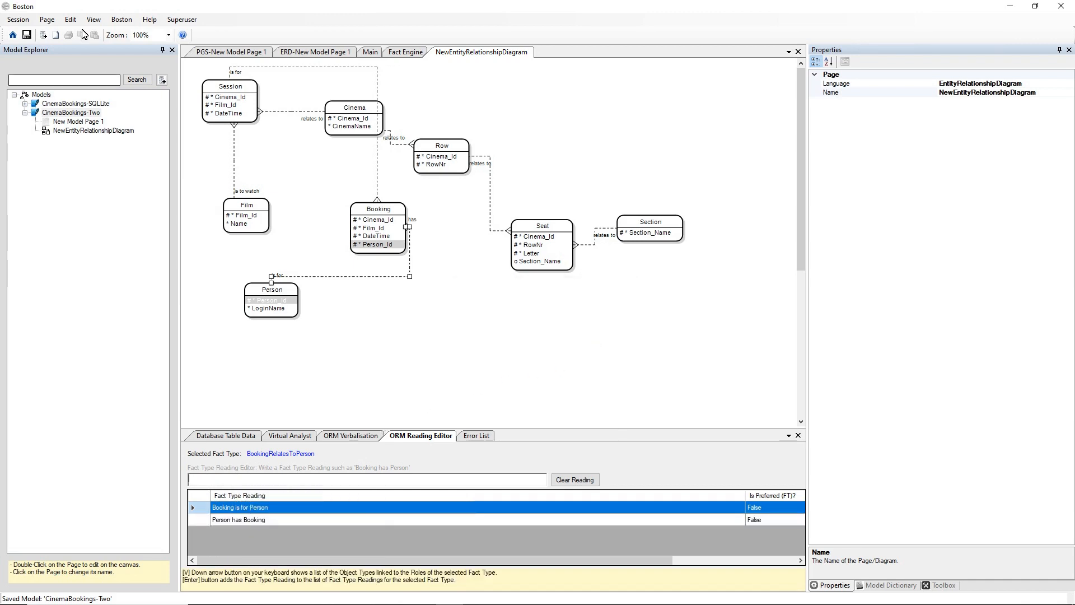
Save the model and run the Fact Engine query for persons with a booking to watch the film 'Rocky'
left_click(26, 35)
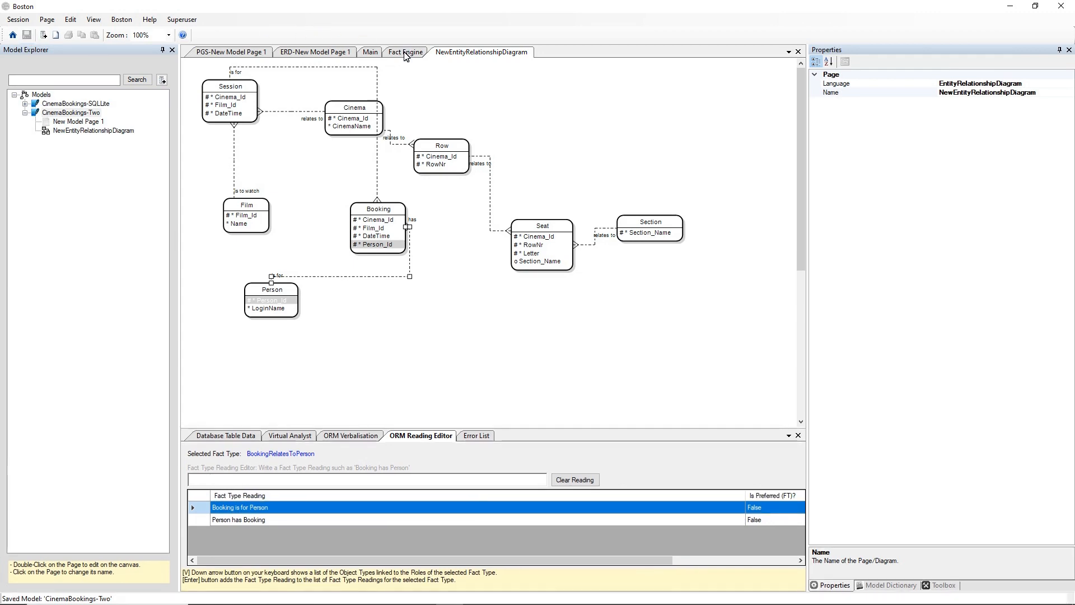
left_click(404, 52)
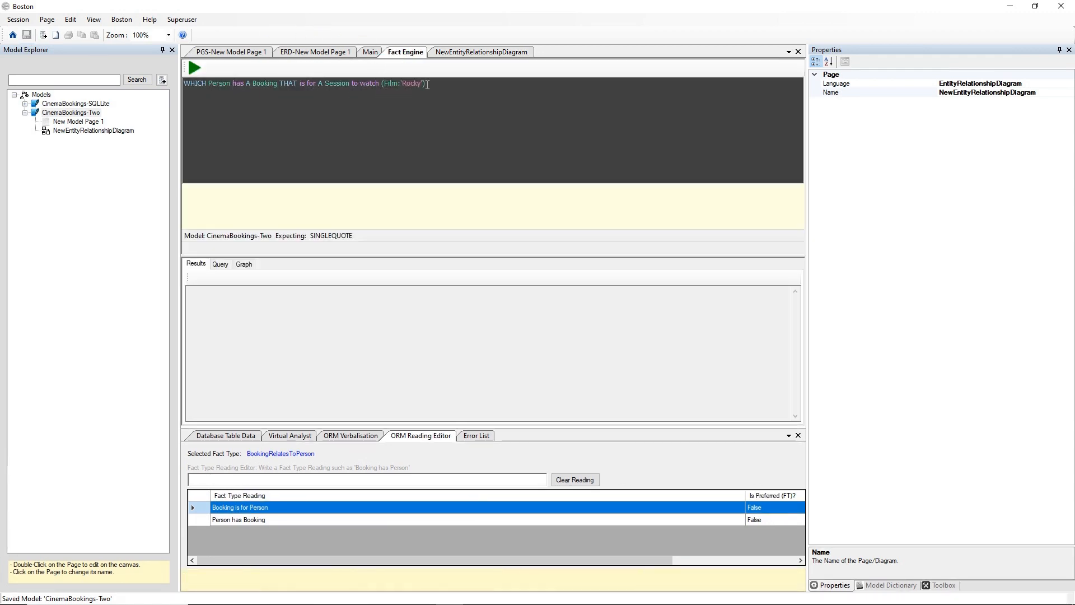
left_click(196, 68)
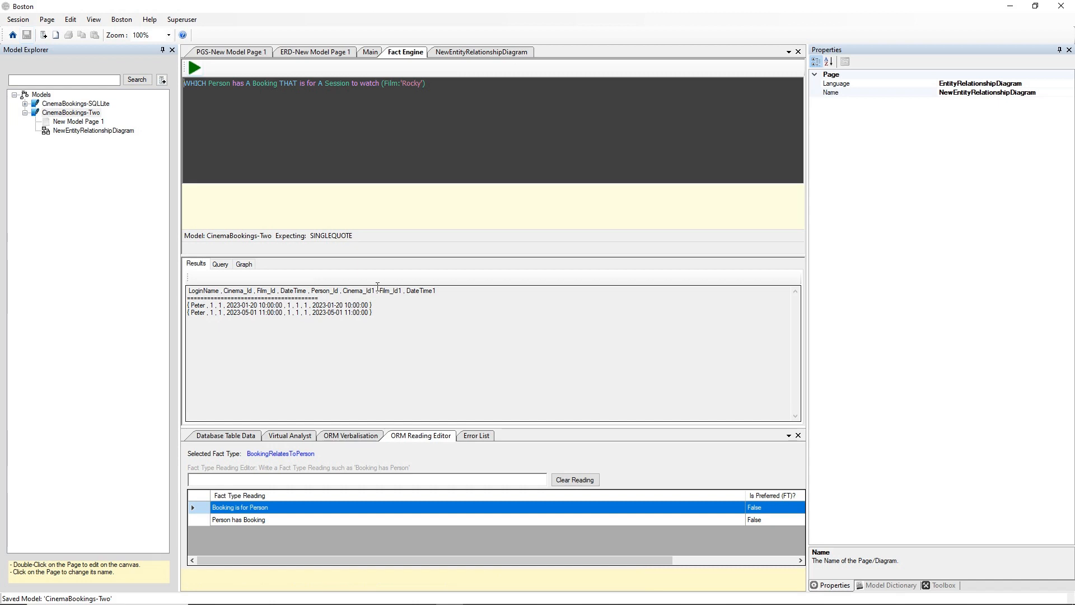
Extend the Fact Engine query after the Film condition with "at WHICH Cinema" and run it
left_click(426, 93)
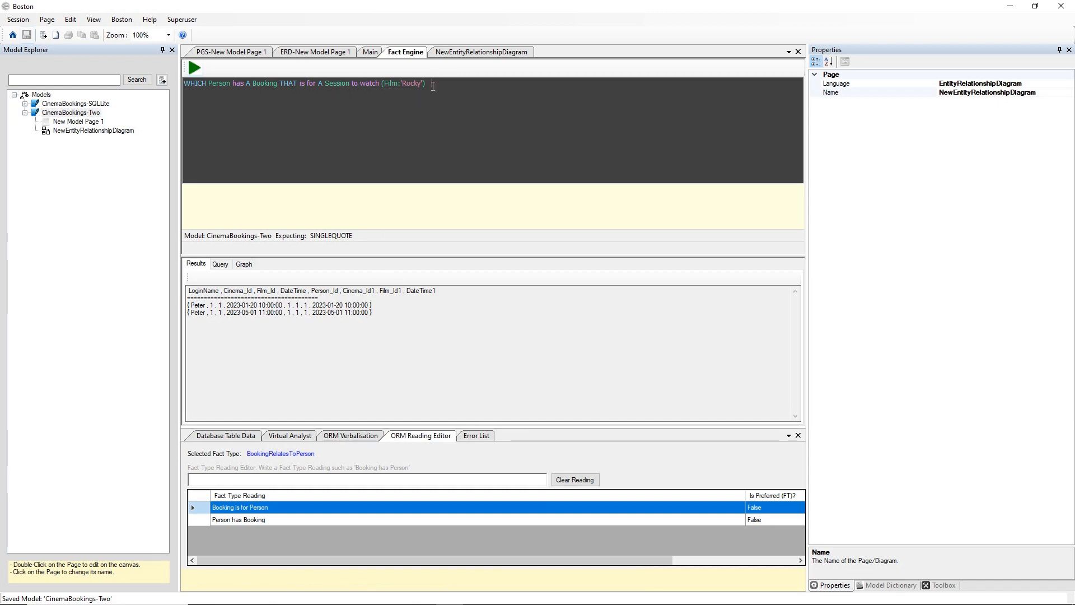
key("BackSpace")
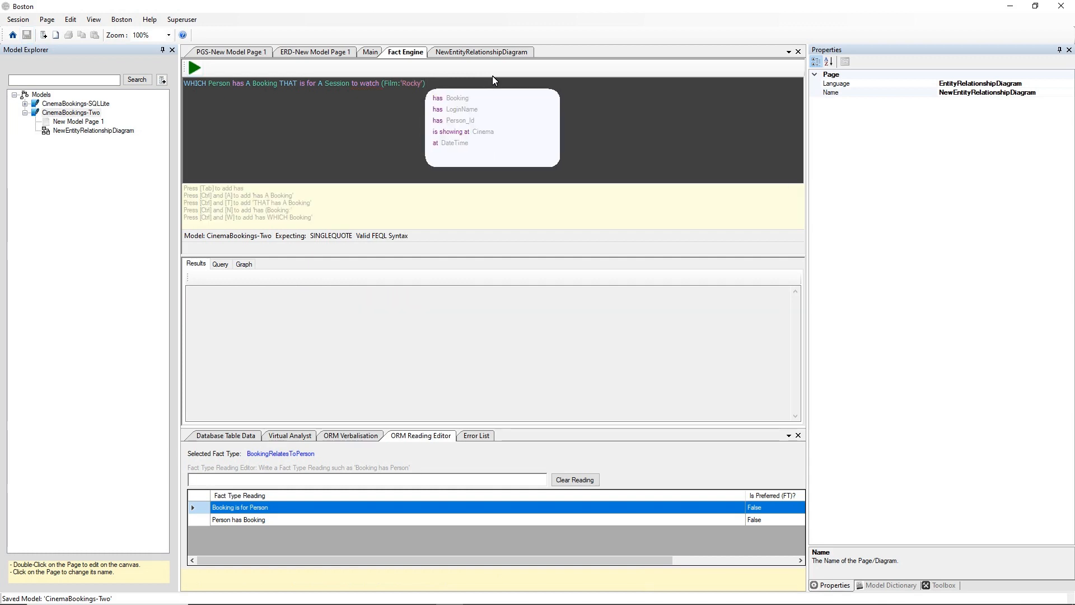
type("at WHIC")
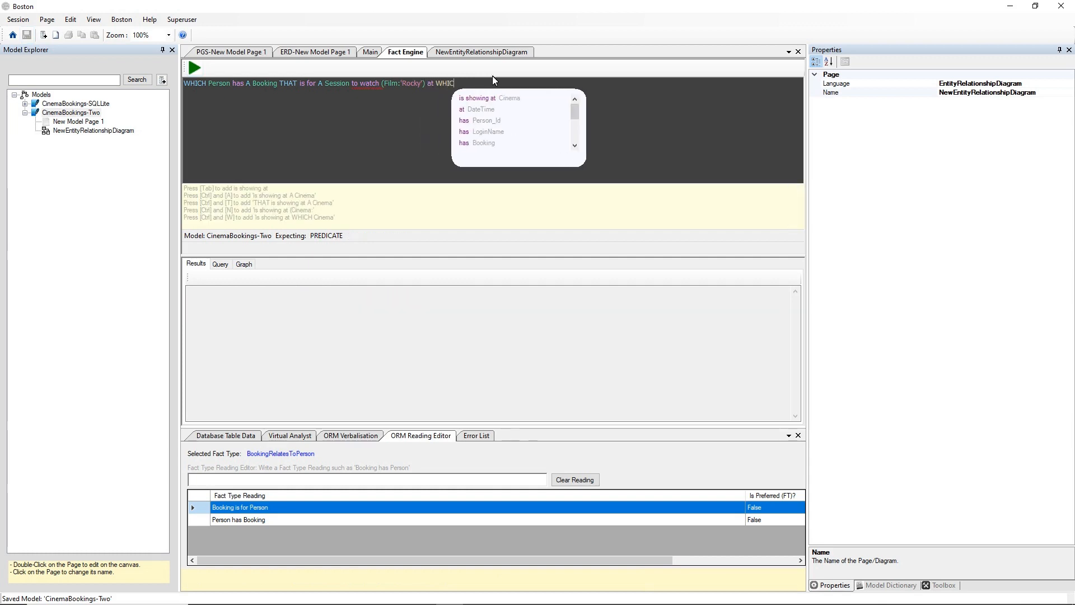
type("H Cinema")
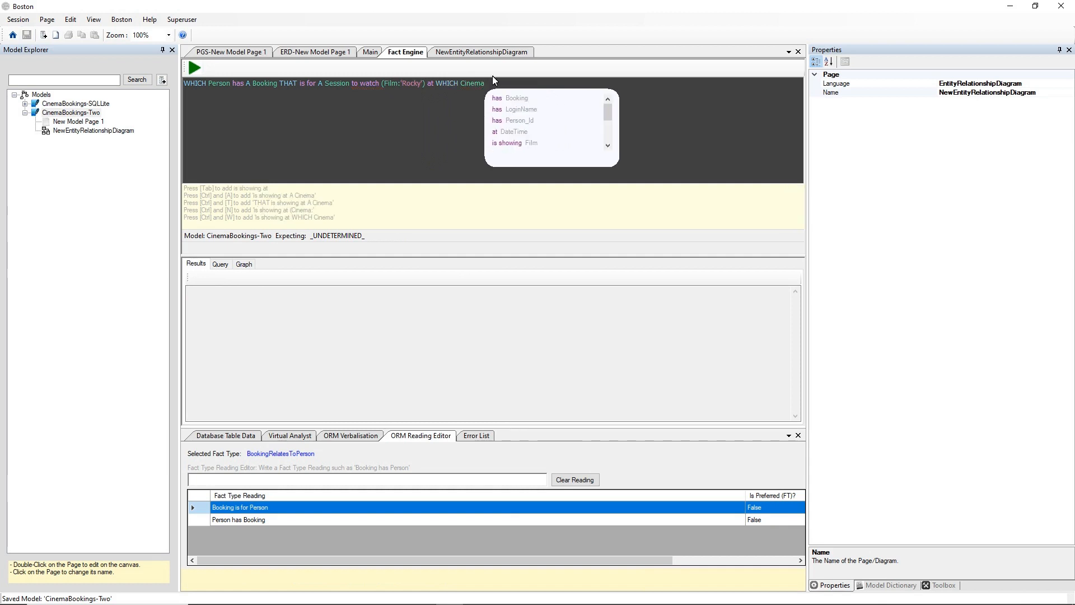
key("Return")
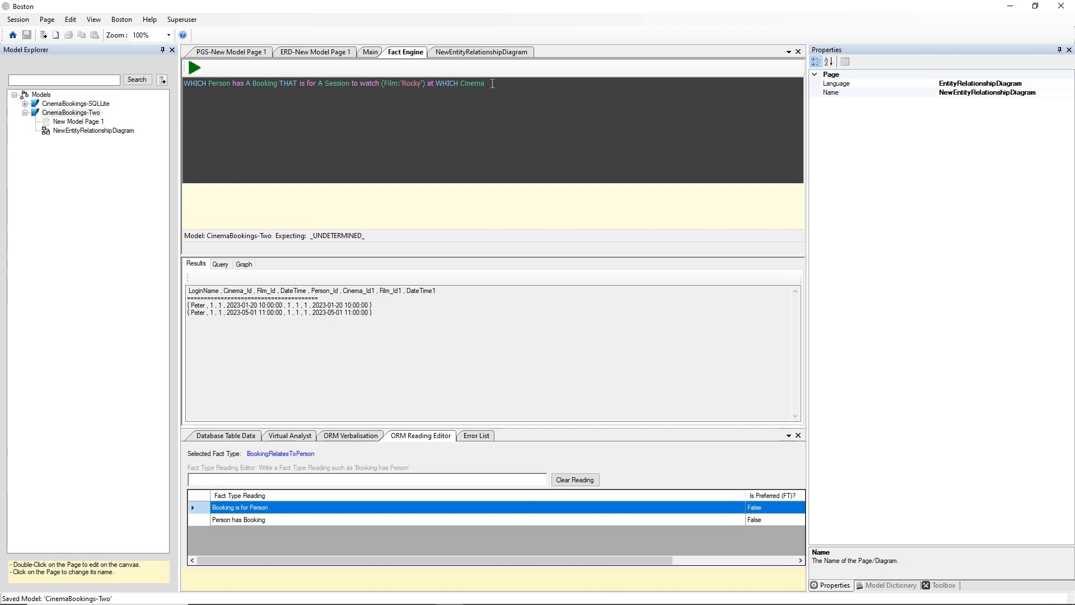
Change the end of the query to "at A Cinema THAT has WHICH CinemaName"
double_click(443, 84)
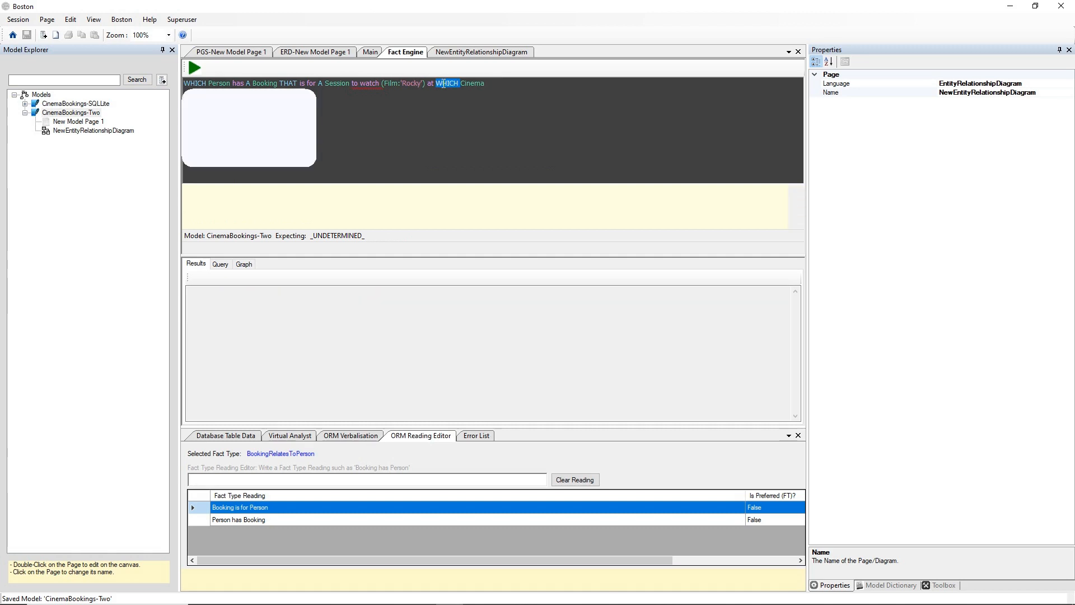
type("A")
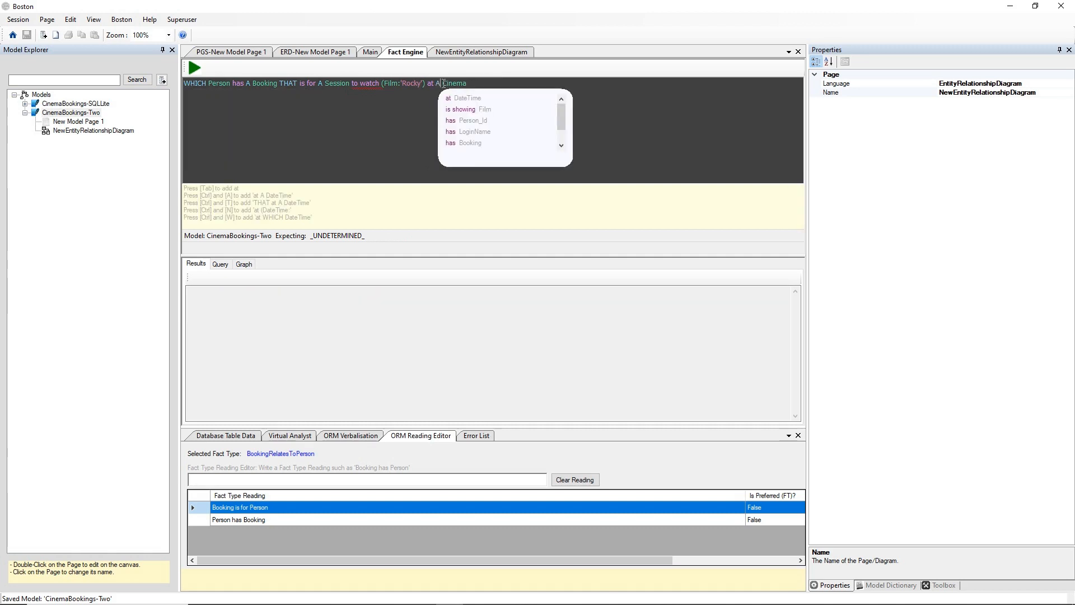
key("End")
type("THAT ")
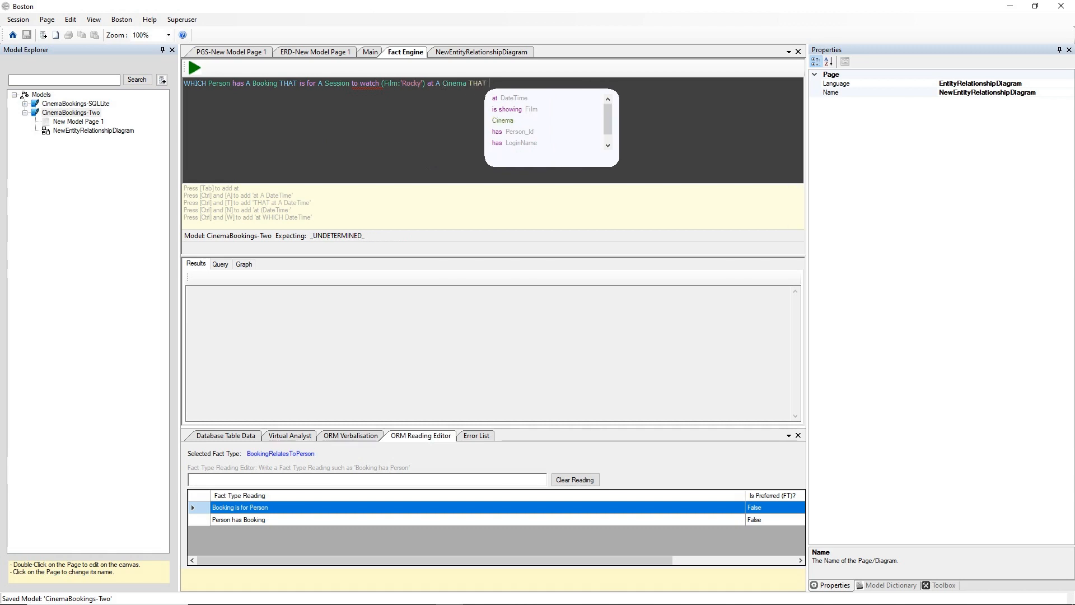
type("has WHICH Ci")
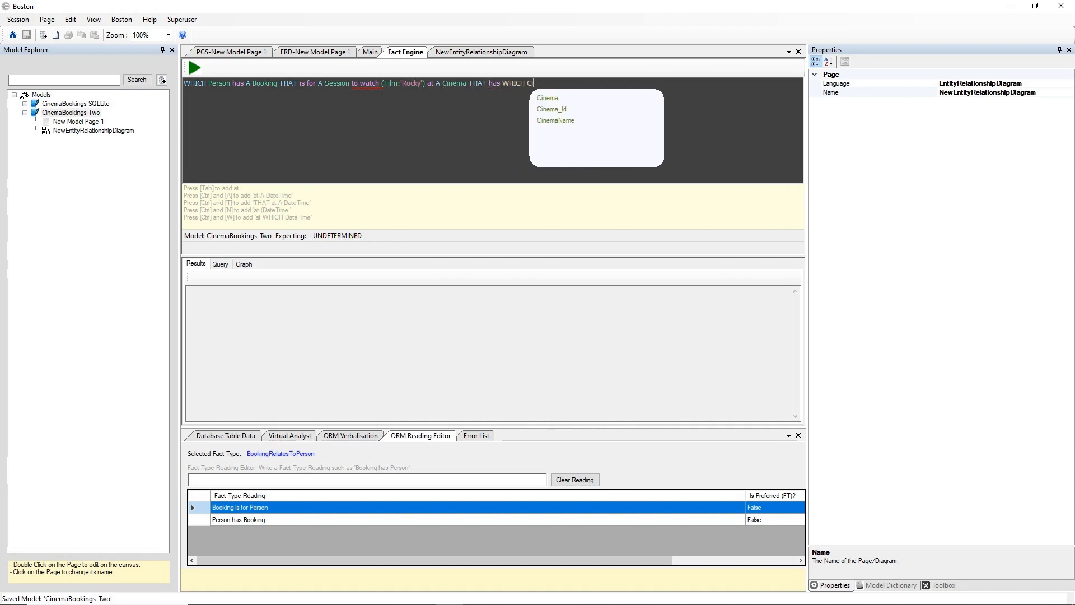
type("nemaName")
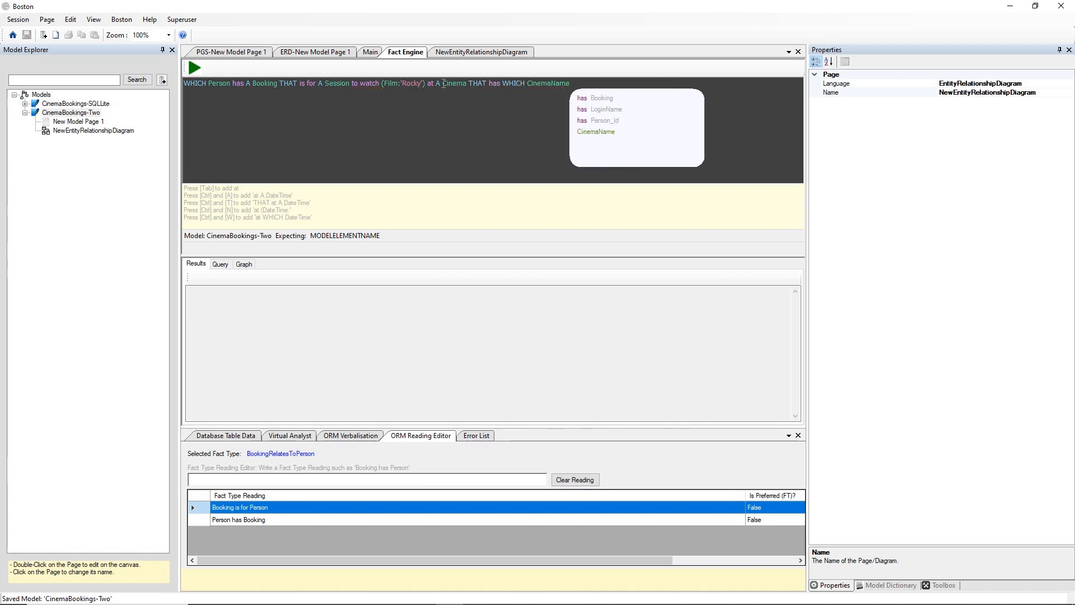
Run the extended query and examine its generated SQL before returning to the results
key("F5")
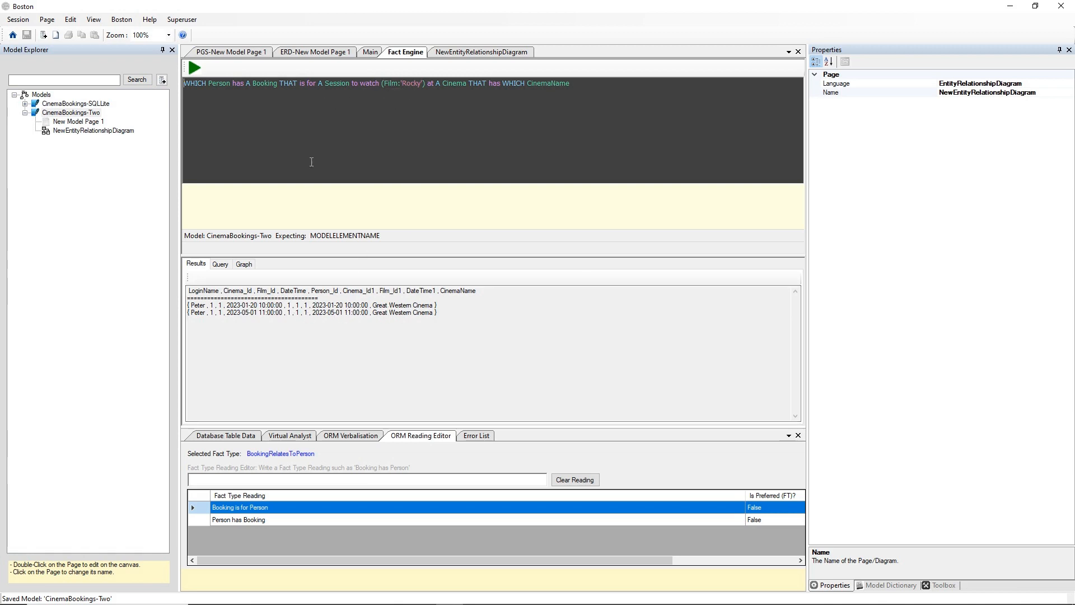
left_click(220, 264)
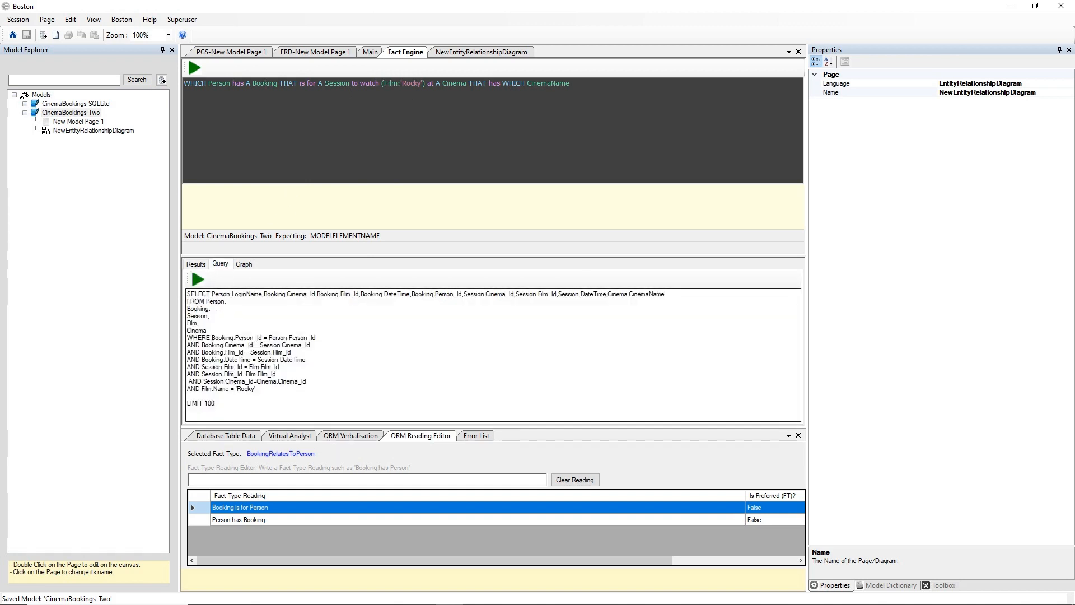
left_click(197, 265)
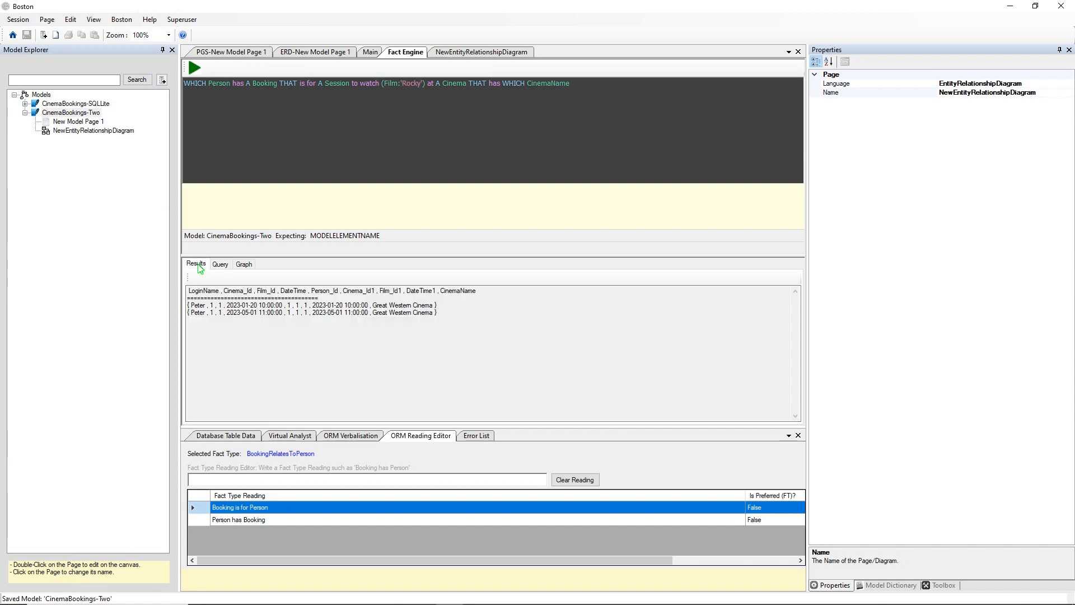
Move the Booking entity slightly lower in the entity relationship diagram, clear of the Session relationship line
left_click(444, 54)
left_click(436, 235)
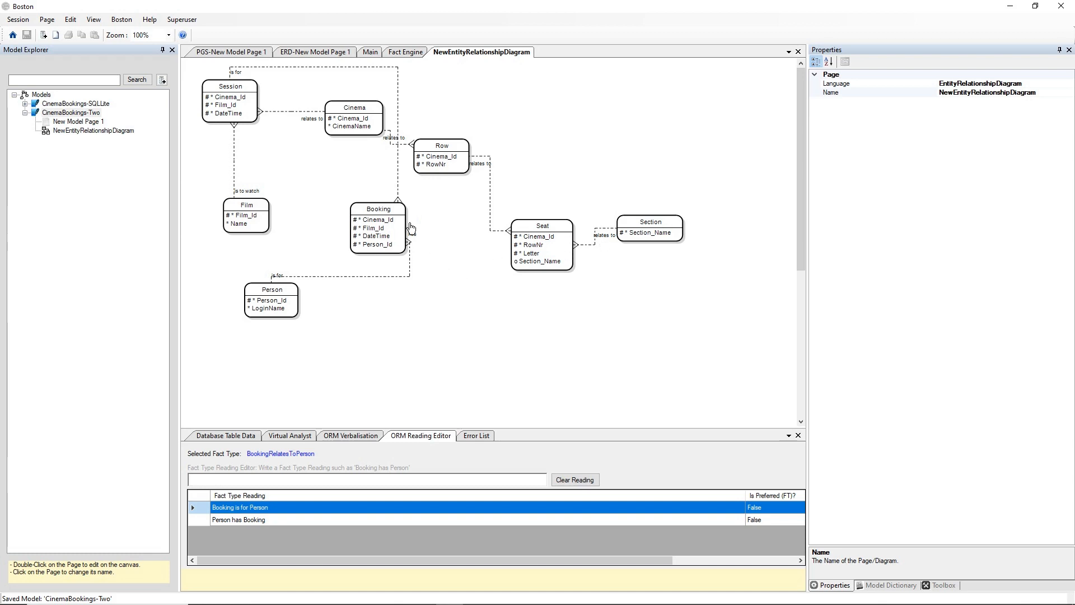
left_click_drag(383, 205, 380, 234)
left_click(438, 229)
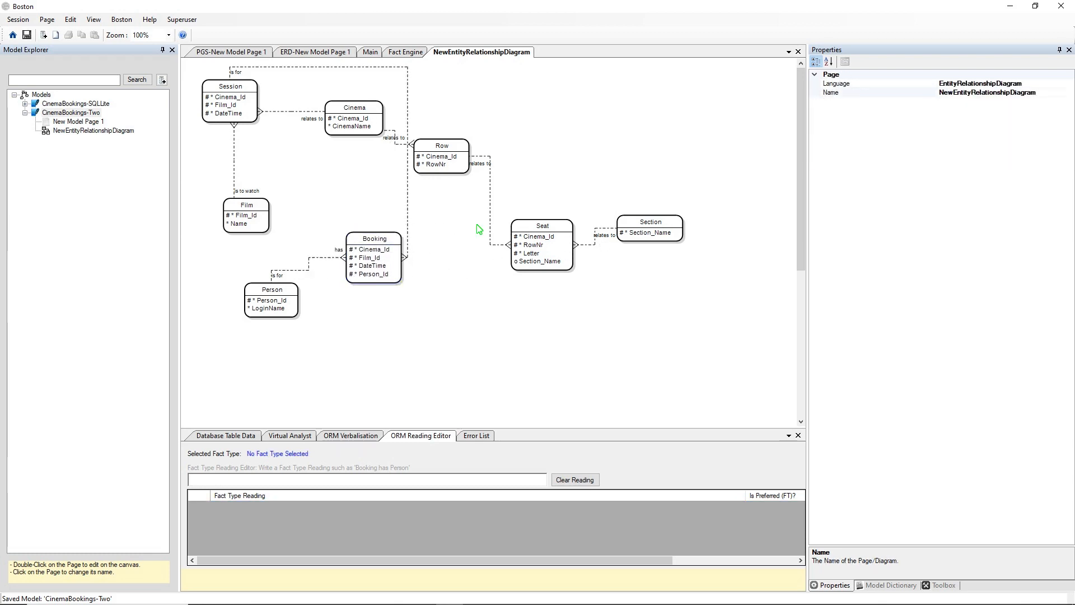
Add a new entity to the diagram and place it in the free space below Booking and Seat
right_click(455, 240)
mouse_move(532, 247)
left_click(592, 248)
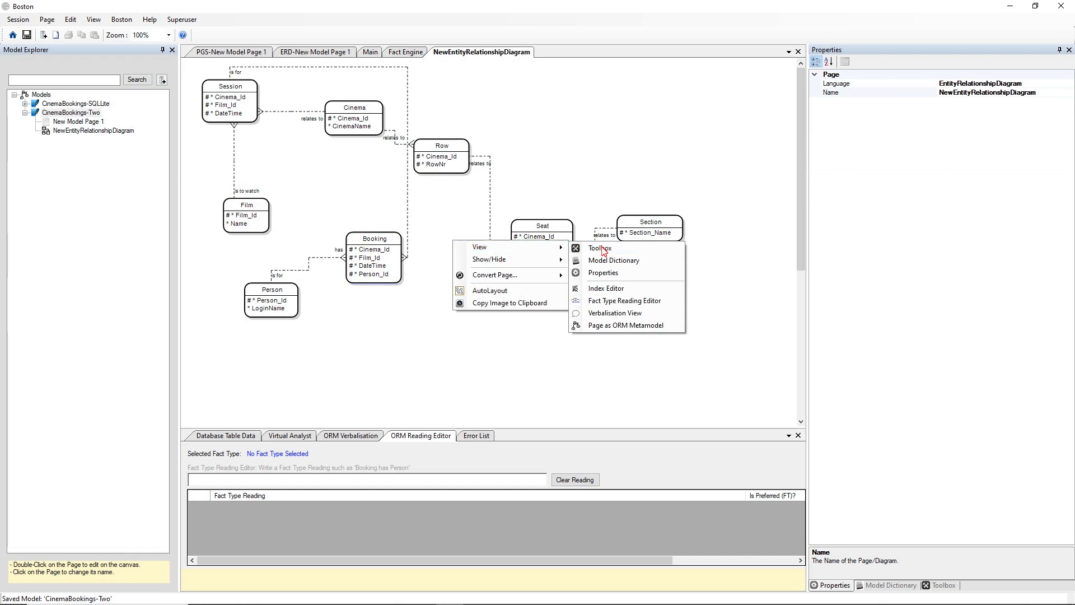
left_click_drag(821, 79, 458, 290)
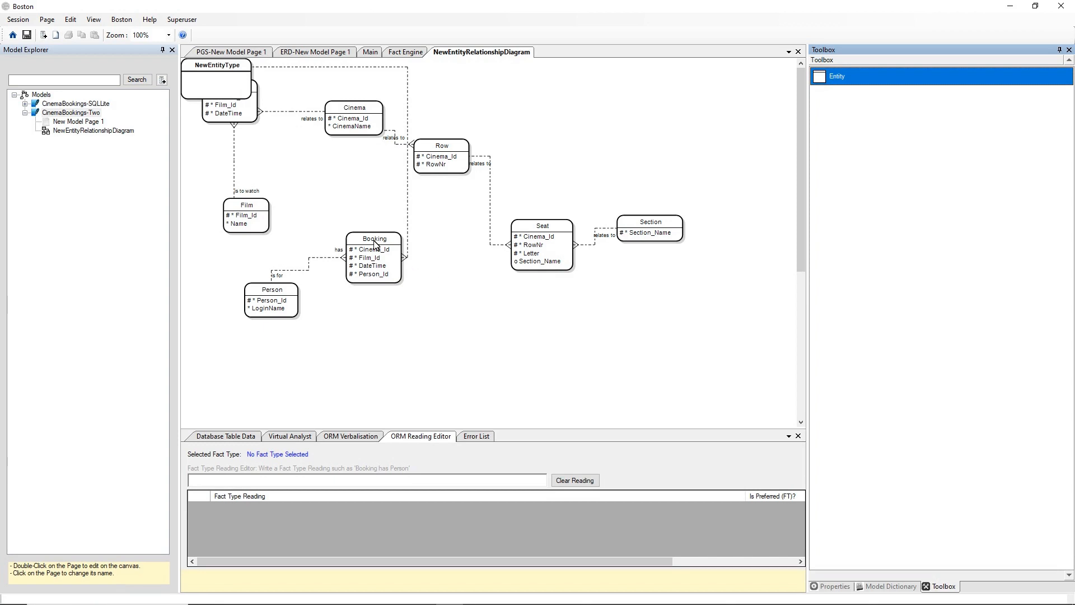
left_click(227, 66)
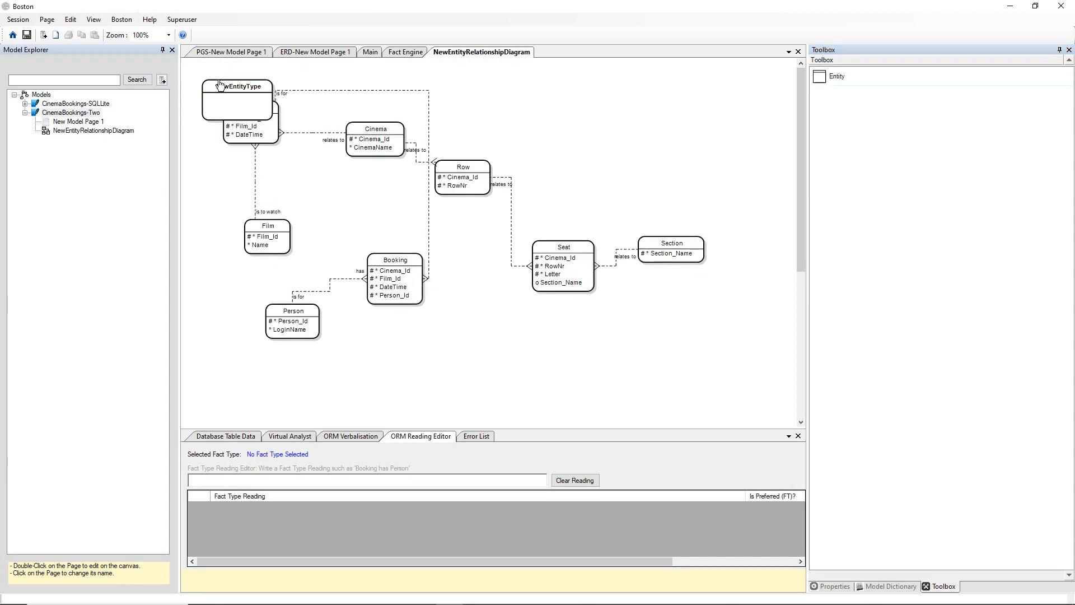
left_click_drag(220, 85, 492, 316)
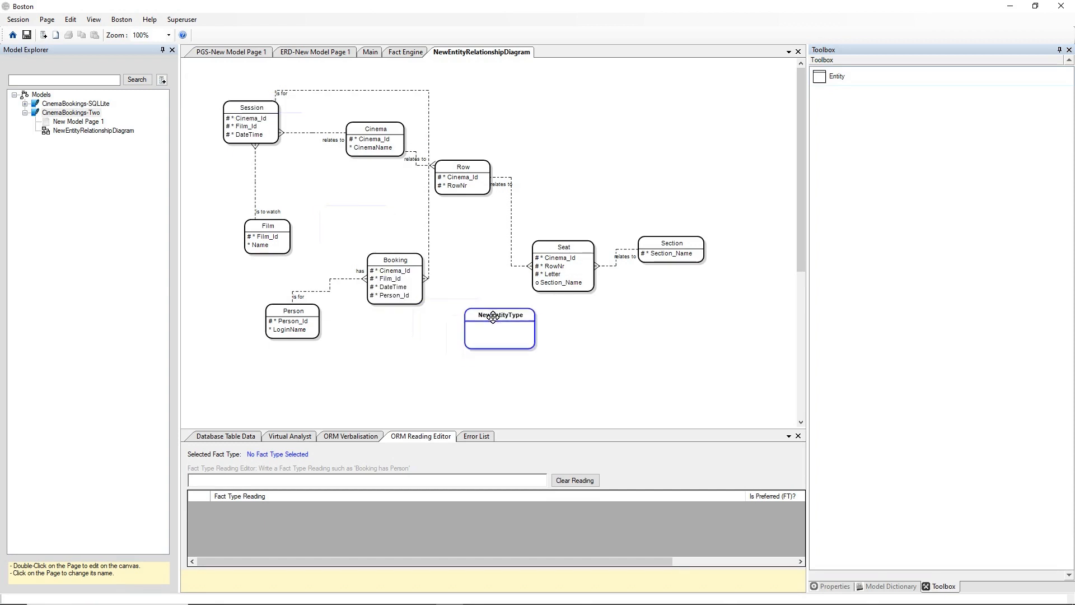
Rename the new entity as BookingHasSeat
right_click(467, 294)
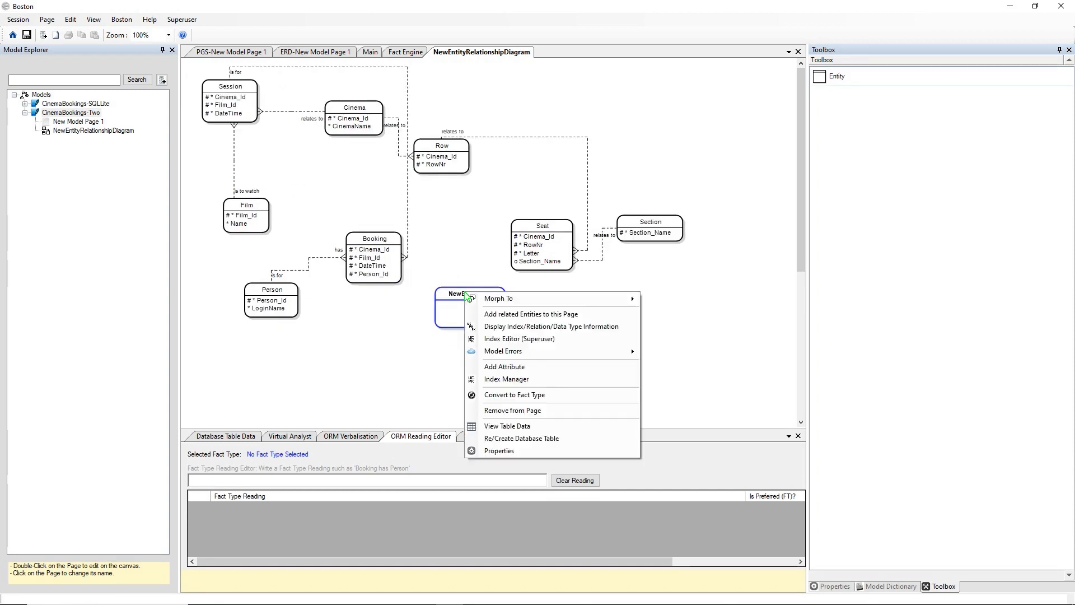
left_click(511, 451)
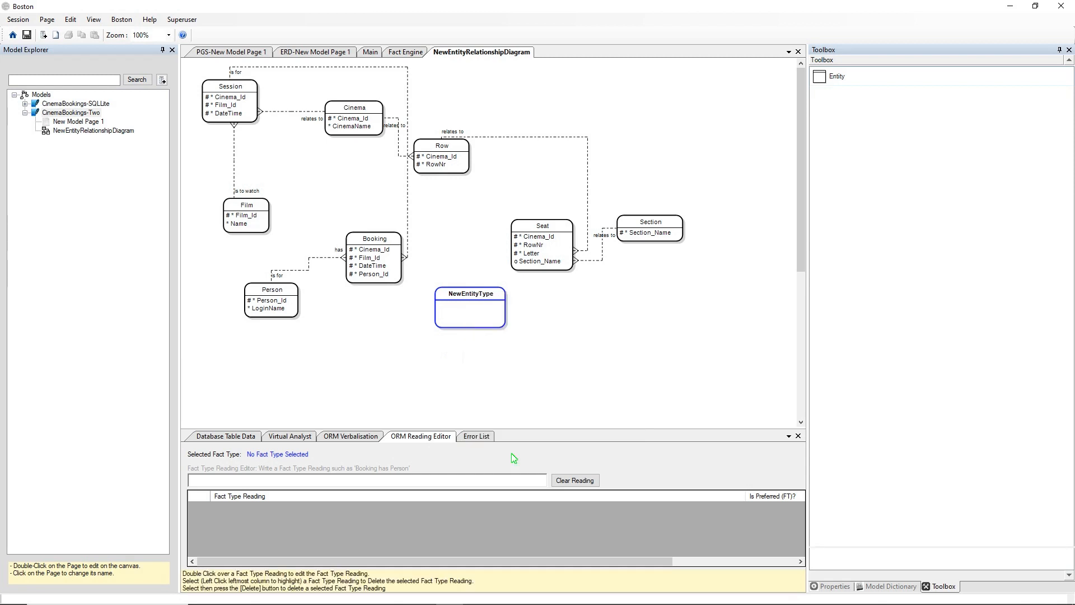
double_click(977, 128)
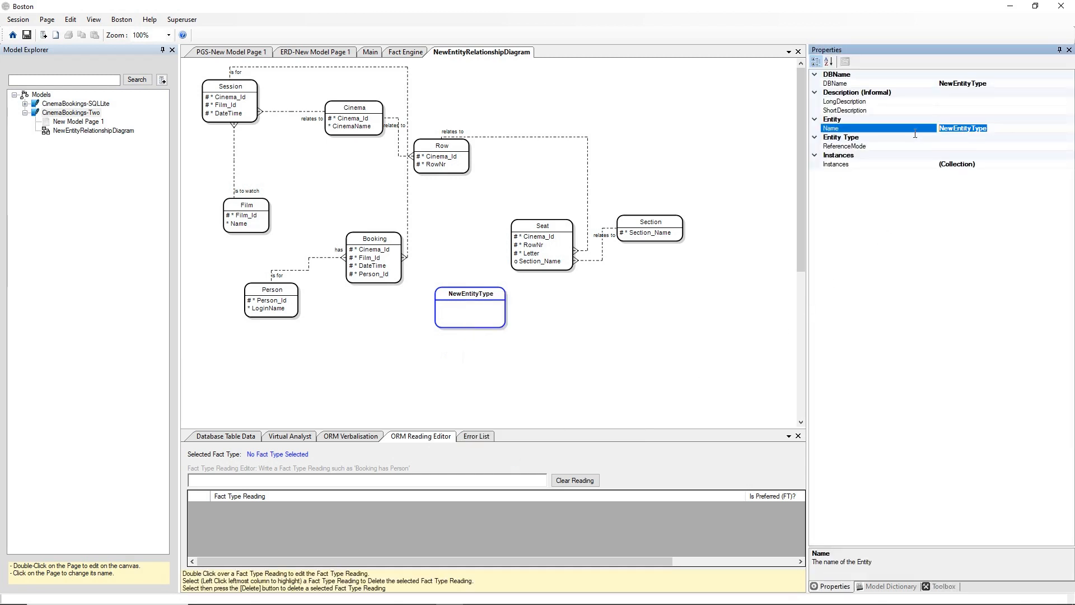
type("BookingHasSeat")
key("Return")
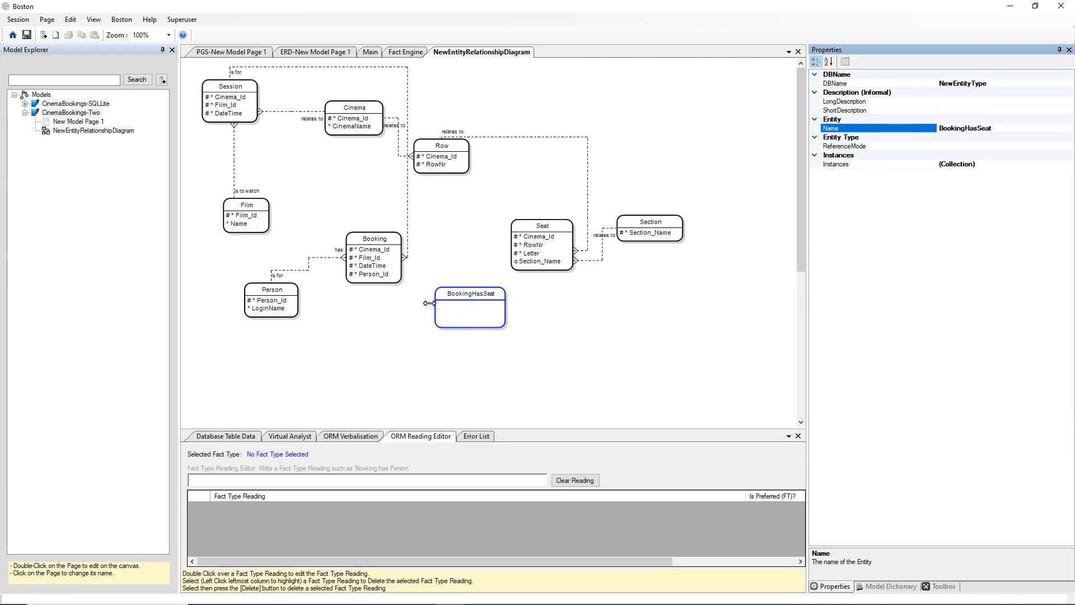
Create relationships from the BookingHasSeat entity to the Booking entity and to the Seat entity
left_click_drag(440, 312, 398, 269)
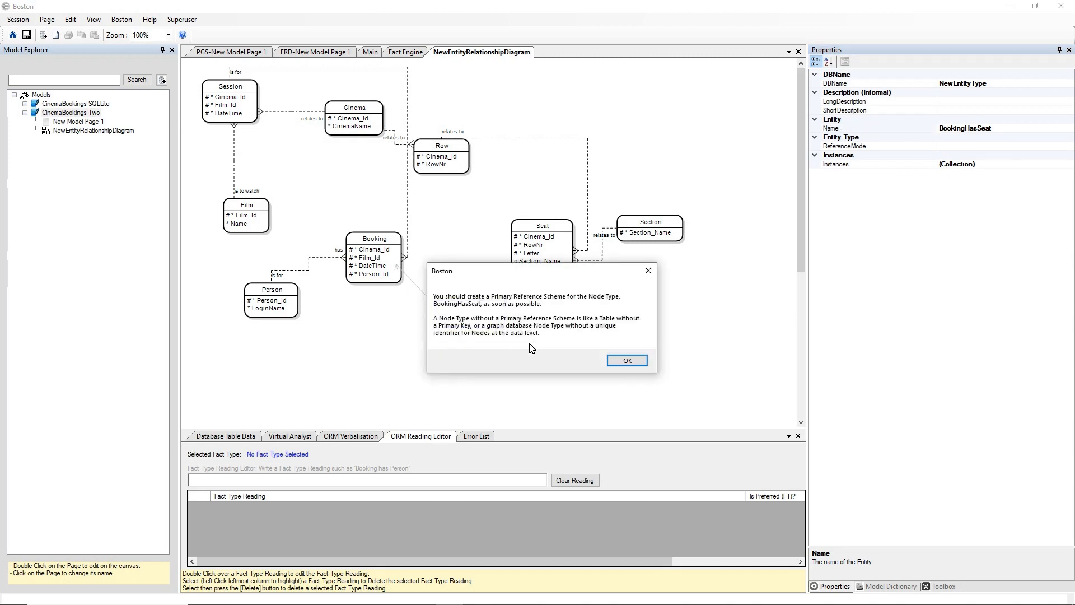
left_click(619, 360)
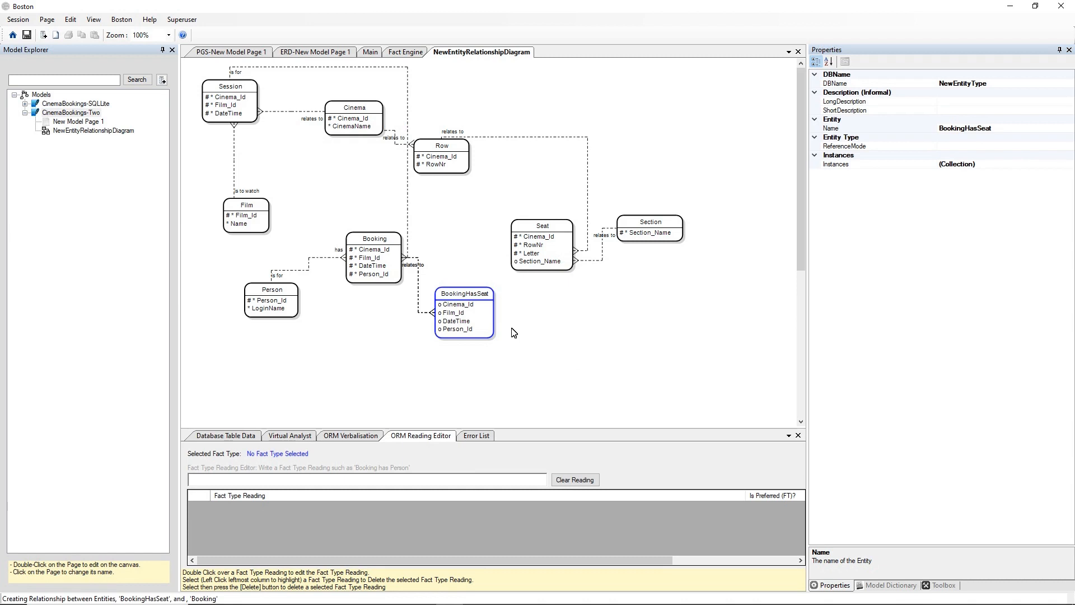
left_click_drag(492, 316, 543, 259)
left_click(619, 361)
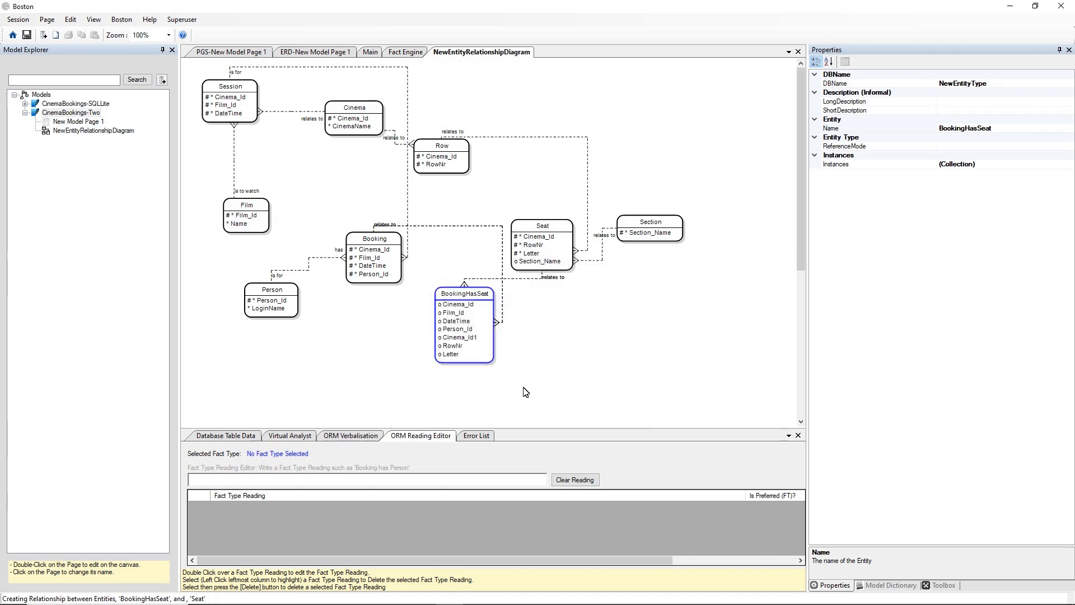
Add a constraint to BookingHasSeat in the Index Manager, name it BookingHasSeat_PK and set its type to Primary
right_click(465, 292)
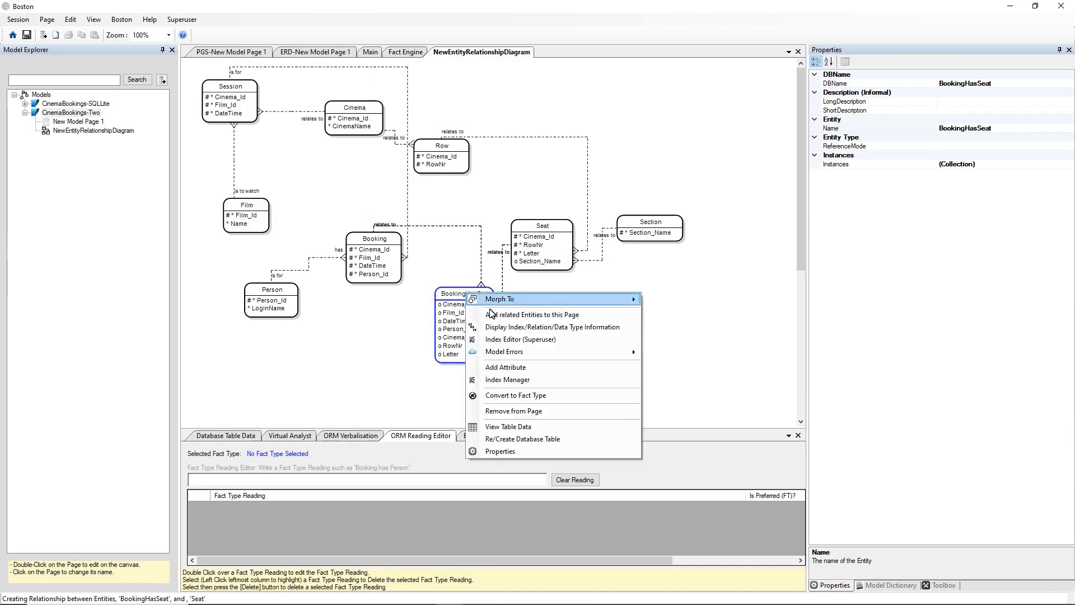
left_click(508, 380)
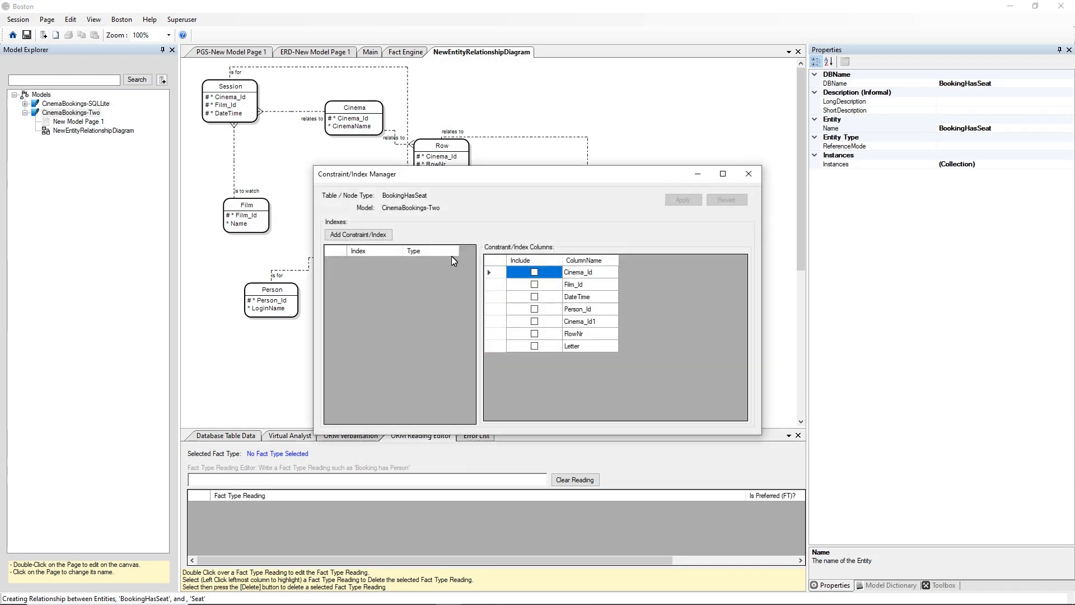
left_click(378, 235)
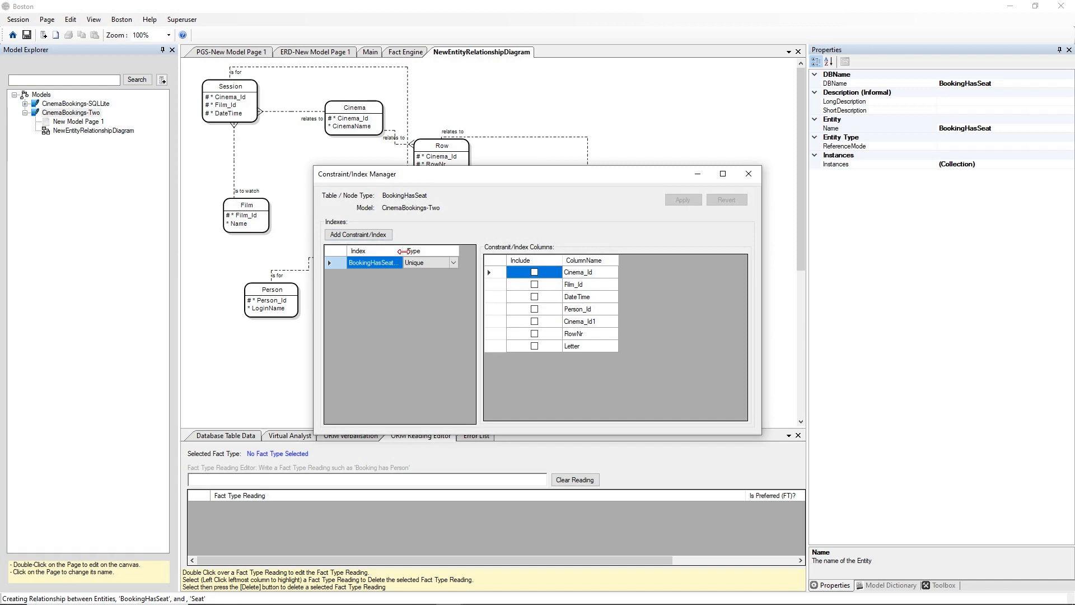
left_click_drag(403, 251, 454, 251)
left_click(423, 265)
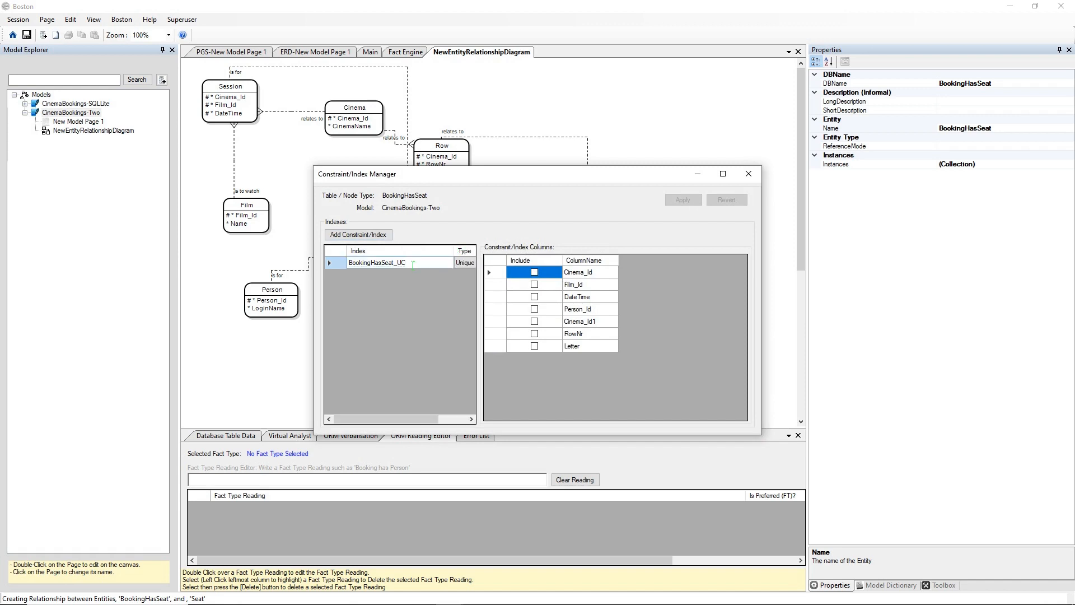
key("BackSpace")
key("BackSpace")
left_click(465, 262)
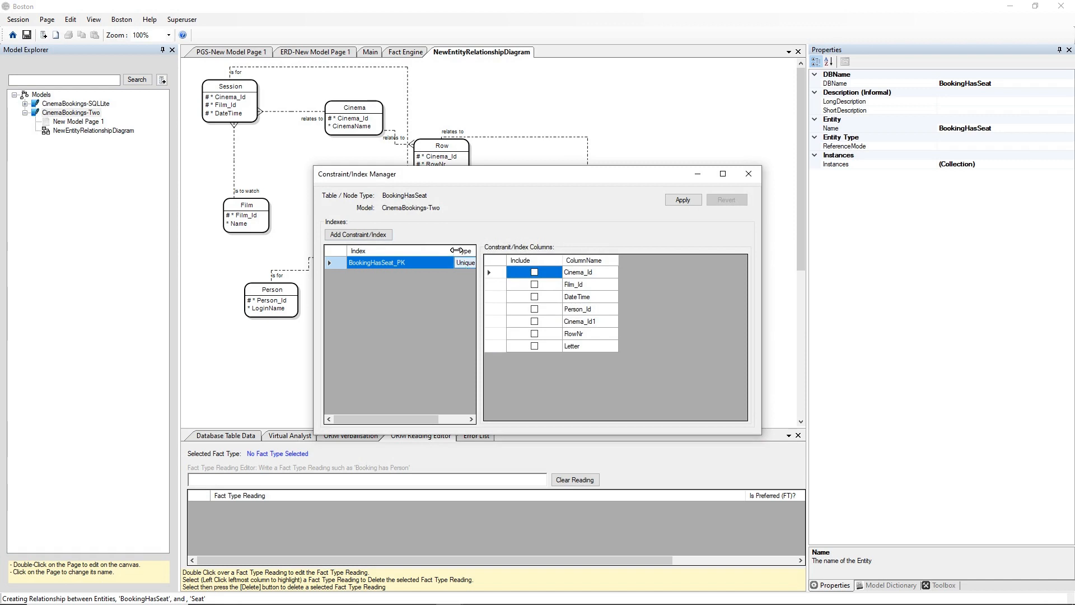
left_click_drag(454, 250, 419, 250)
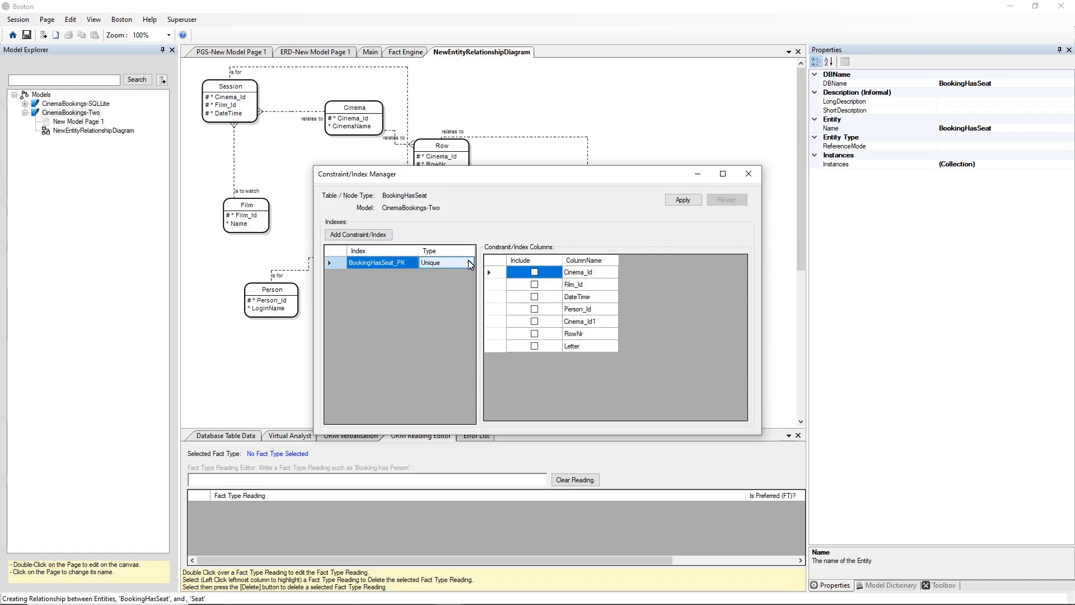
left_click(444, 264)
left_click(439, 280)
Include Cinema_Id, Film_Id, DateTime, Person_Id, Cinema_Id1, RowNr and Letter in the BookingHasSeat_PK index, then apply it and close the manager
left_click(535, 272)
left_click(535, 285)
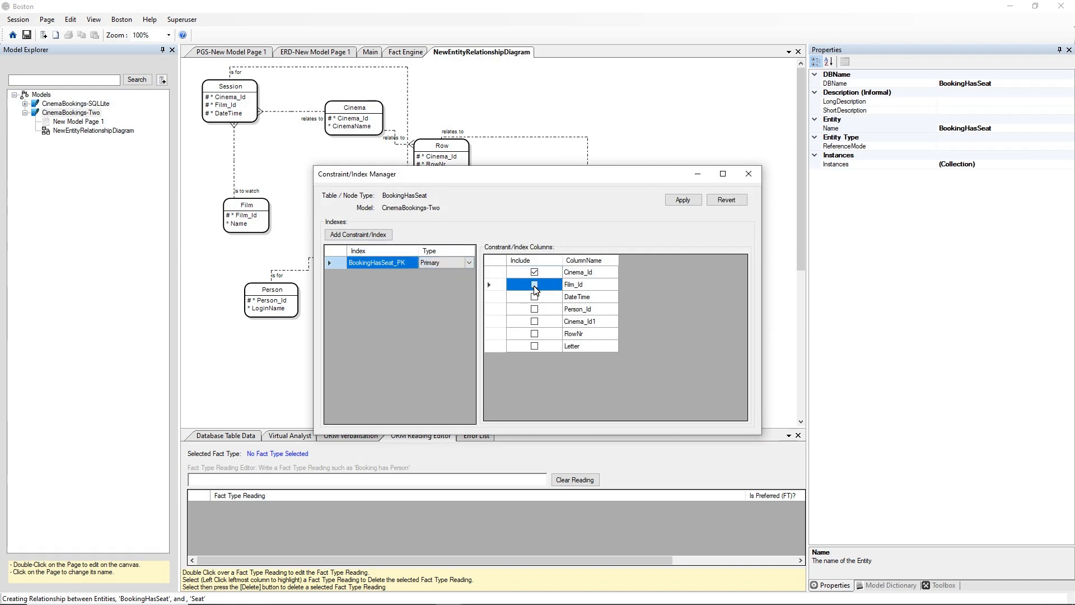
left_click(535, 296)
left_click(535, 309)
left_click(534, 321)
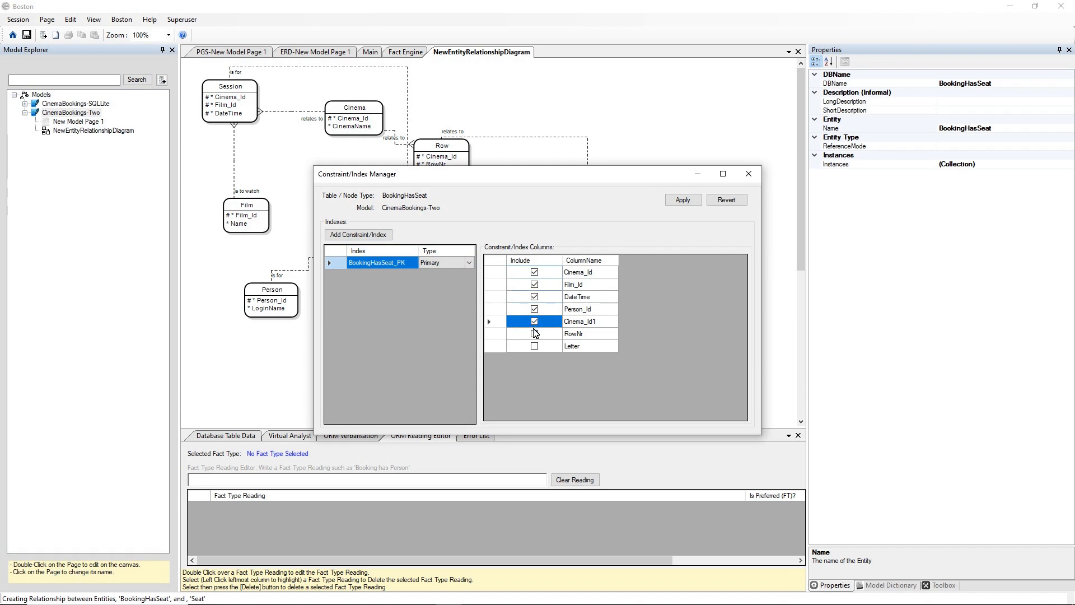
left_click(535, 334)
left_click(534, 346)
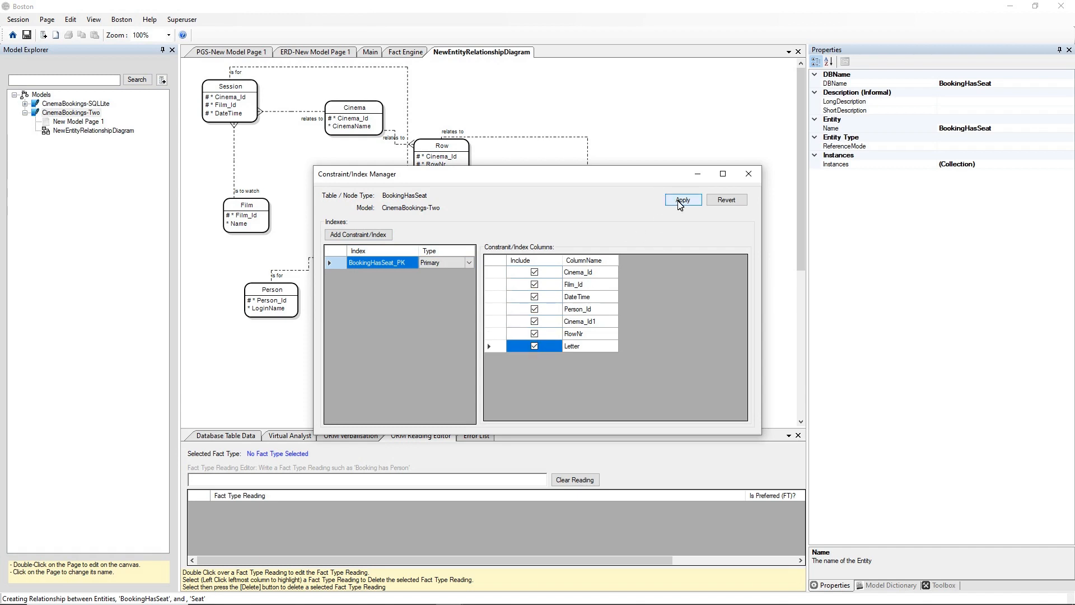
left_click(683, 202)
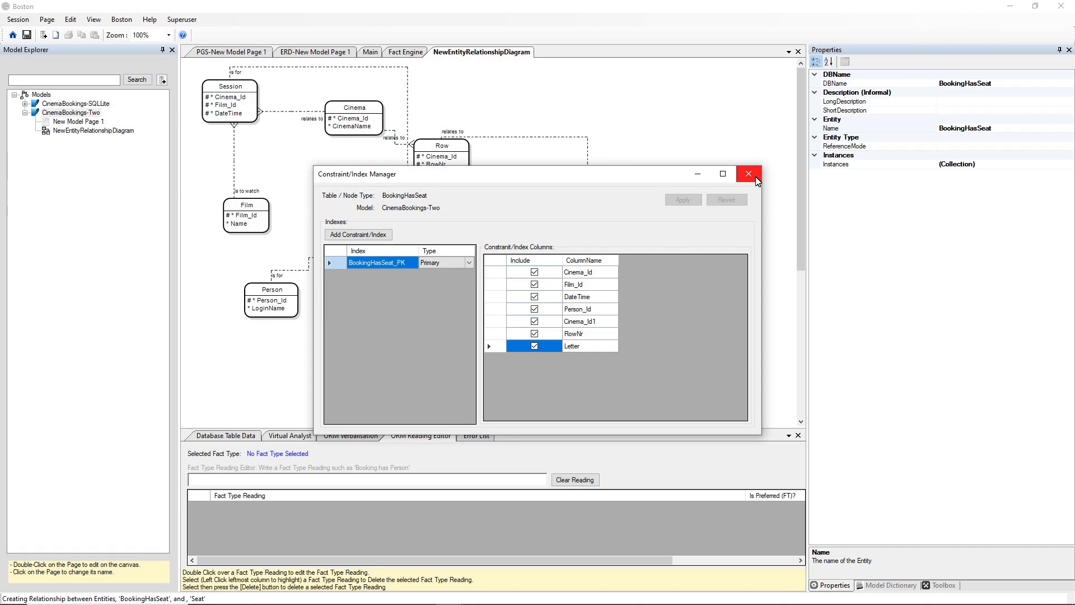
left_click(756, 178)
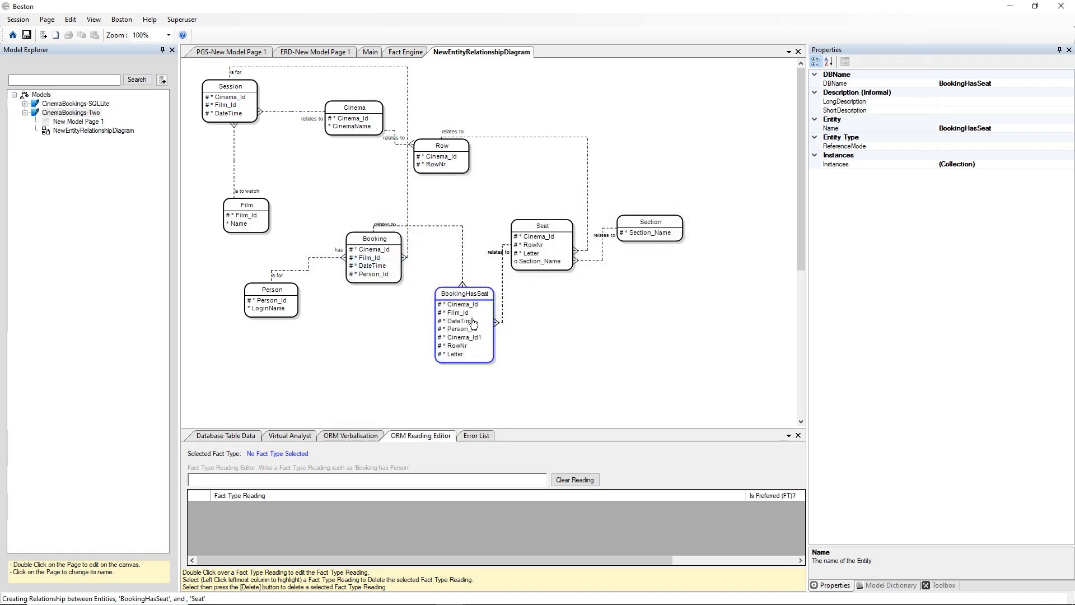
View the BookingHasSeat table data and check which relationships its CinemaId and Cinema_Id attributes belong to in the CinemaBookings-SQLLite ERD
right_click(470, 300)
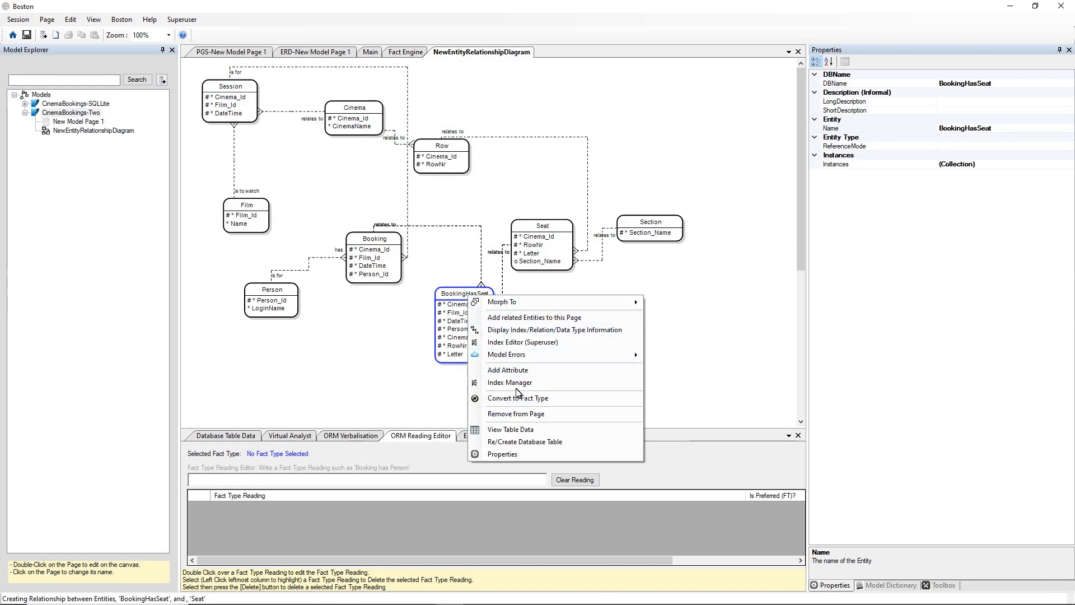
left_click(511, 430)
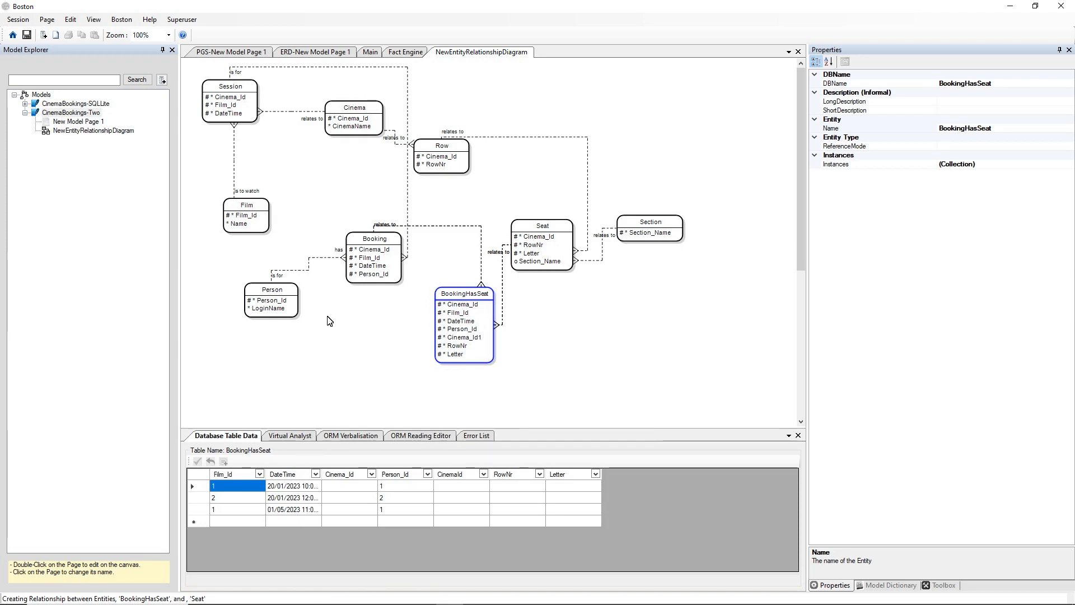
left_click(25, 104)
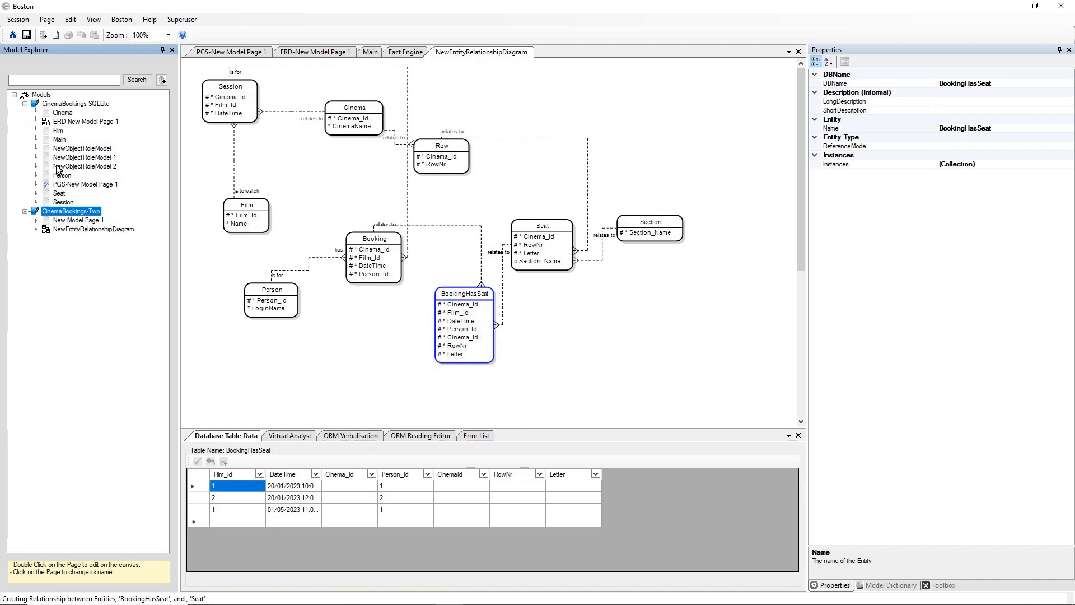
double_click(90, 123)
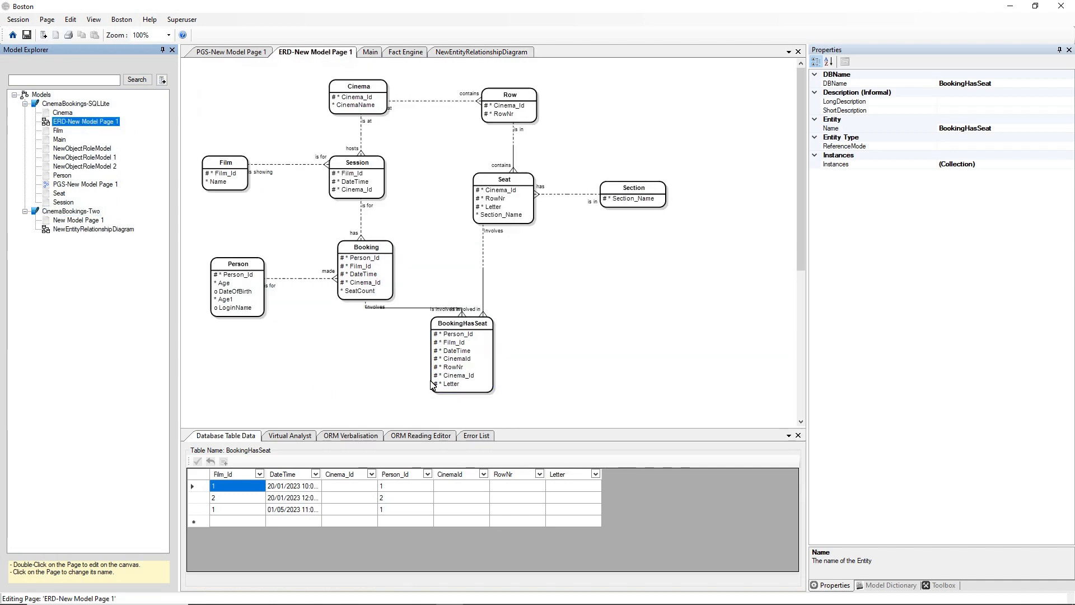
left_click(462, 359)
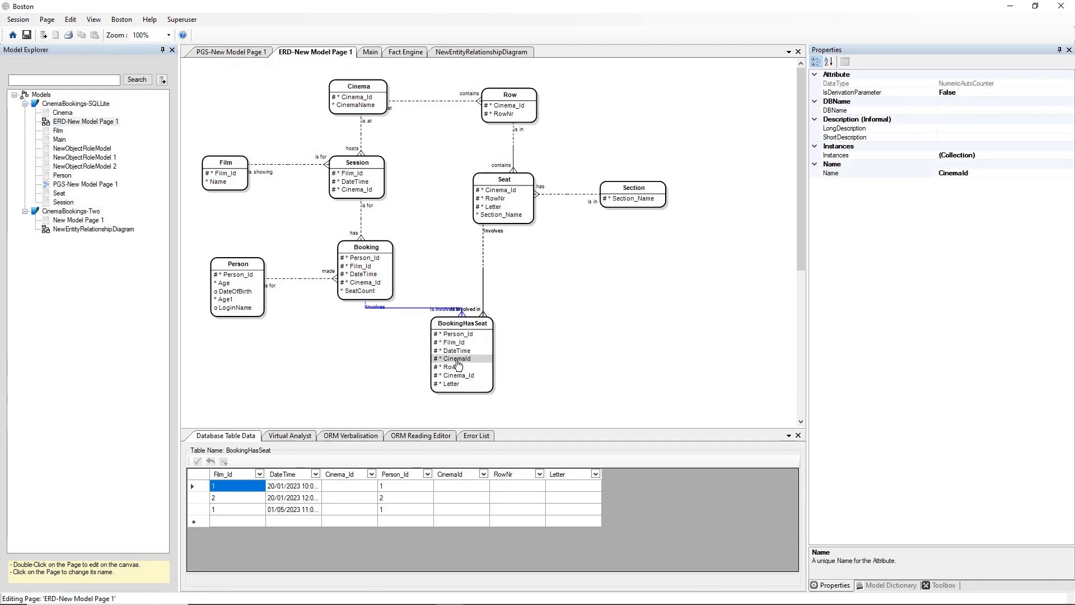
left_click(455, 376)
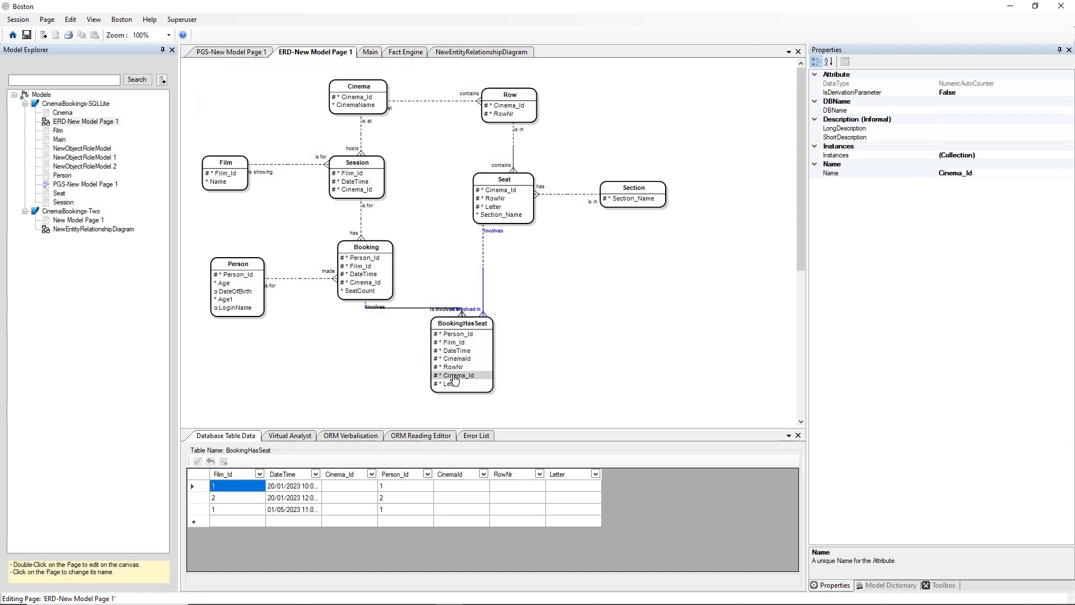
Back in NewEntityRelationshipDiagram, rename the Cinema_Id attribute of BookingHasSeat, which belongs to the Booking relationship, as CinemaId
left_click(457, 52)
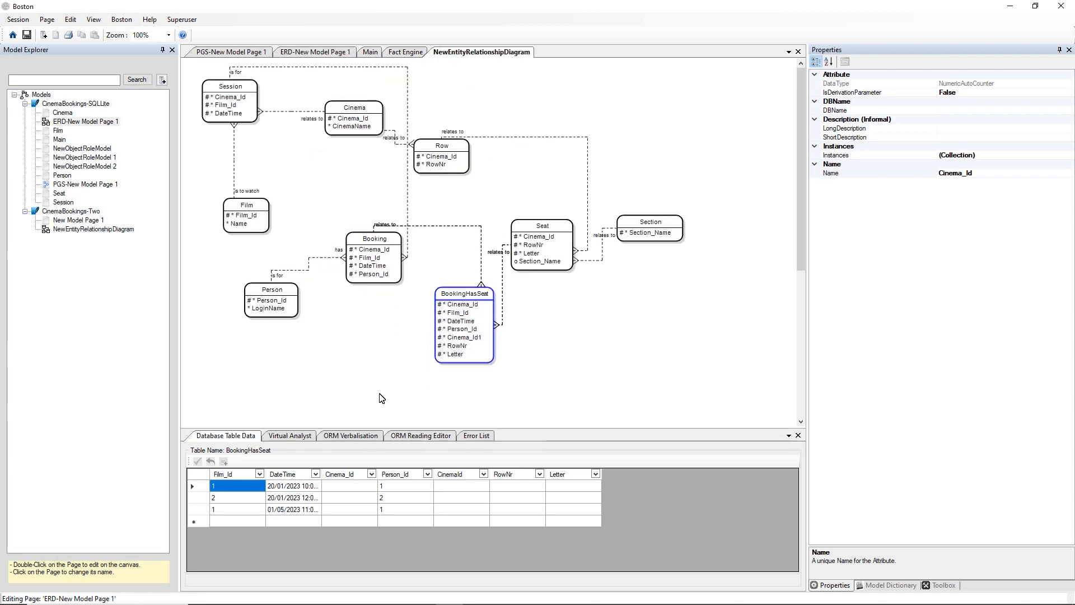
left_click(467, 306)
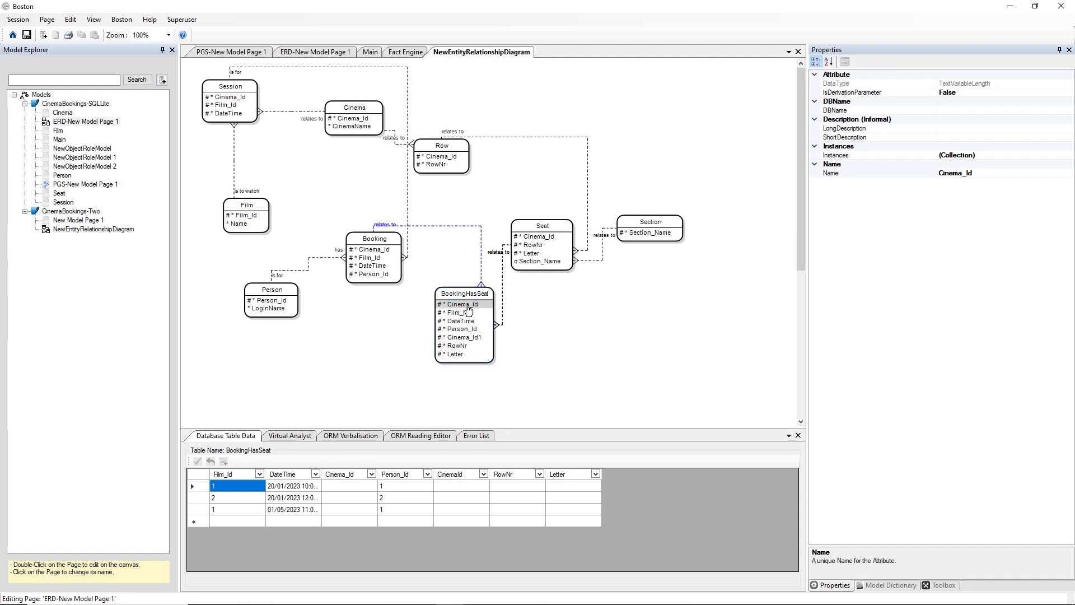
right_click(468, 309)
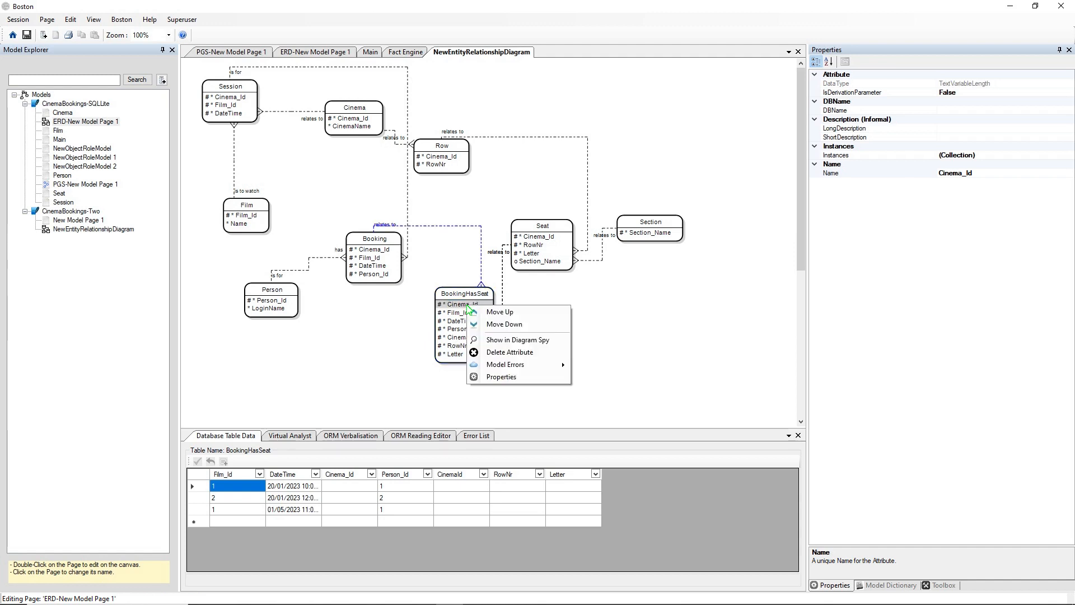
left_click(492, 379)
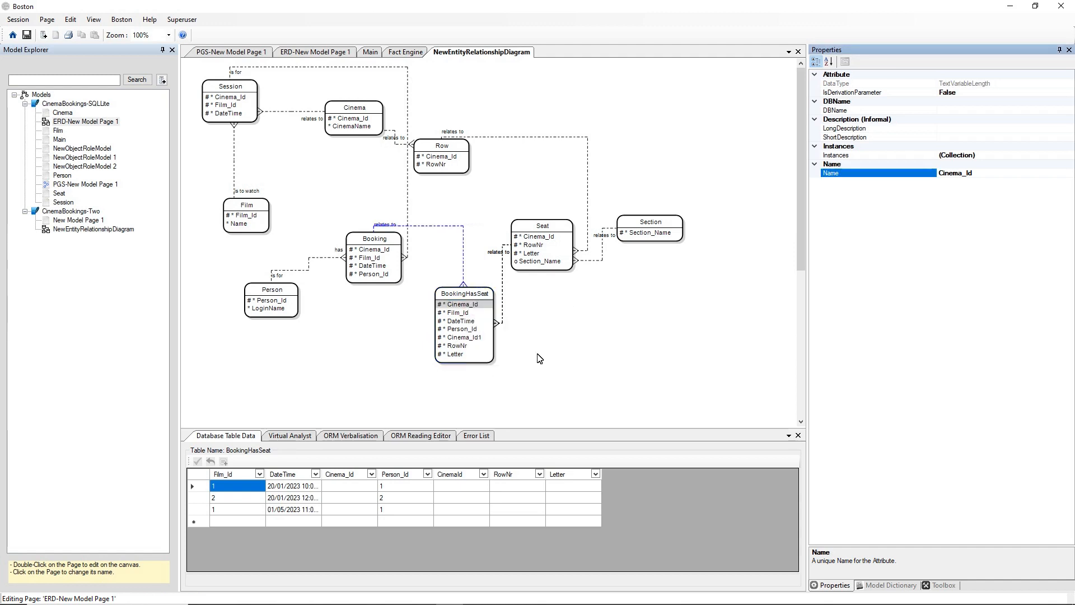
left_click(988, 156)
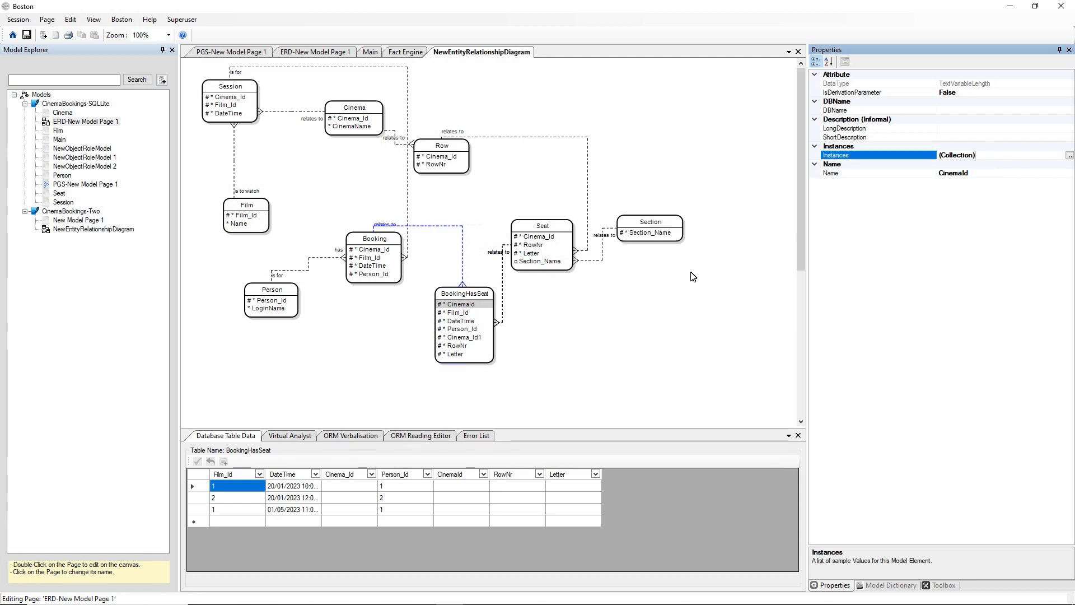
Rename the Cinema_Id1 attribute of BookingHasSeat as Cinema_Id
left_click(465, 338)
left_click(980, 173)
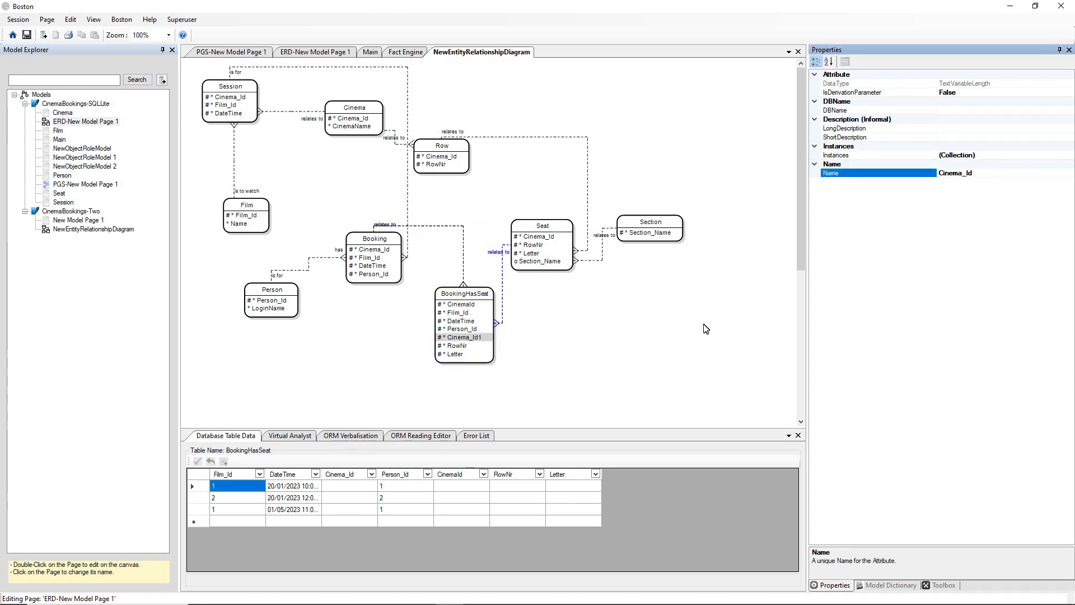
left_click(467, 330)
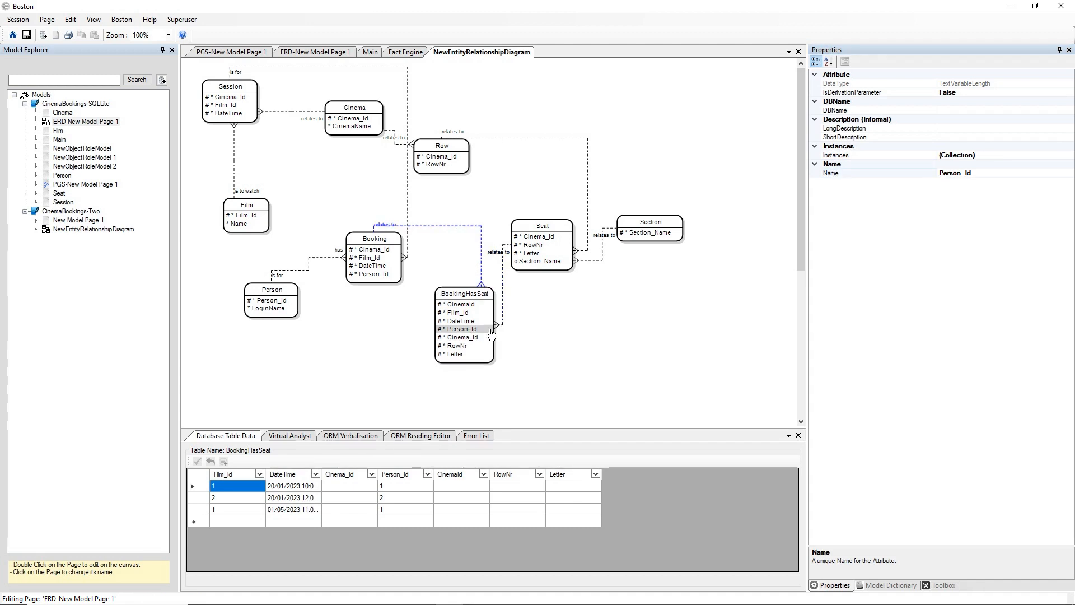
Reload the table data of the BookingHasSeat entity to check all its columns
left_click(462, 294)
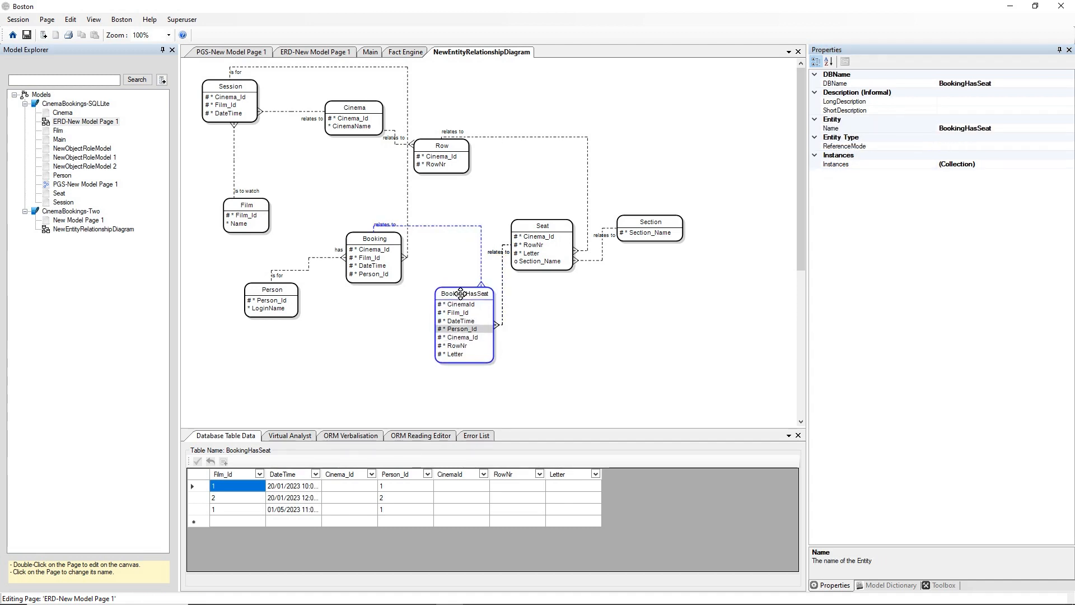
right_click(462, 295)
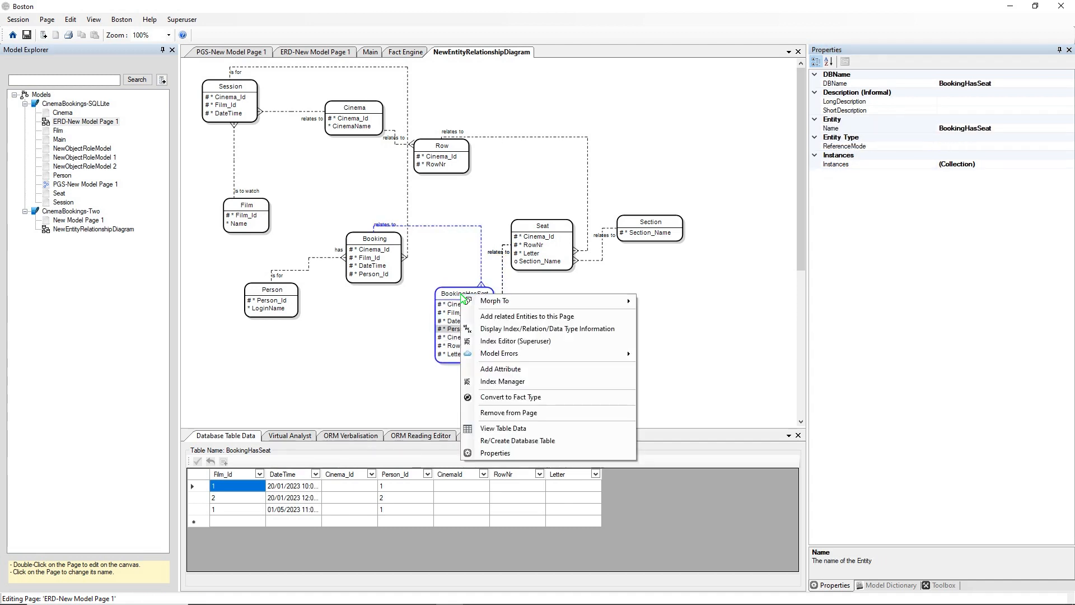
left_click(487, 427)
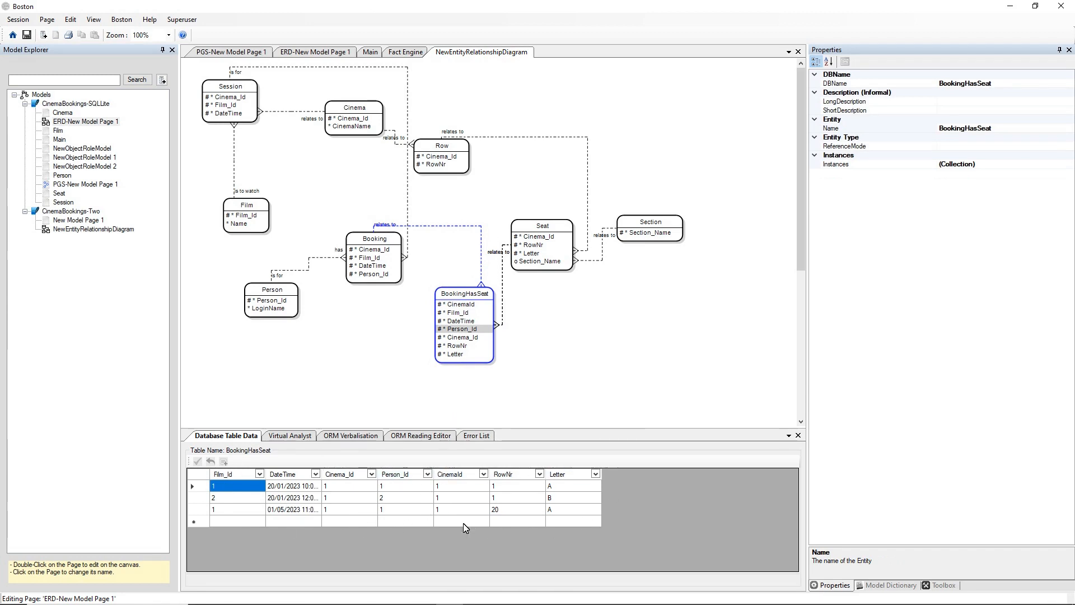
Extend the Fact Engine query with "AND THAT Booking is for WHICH Seat"
left_click(410, 53)
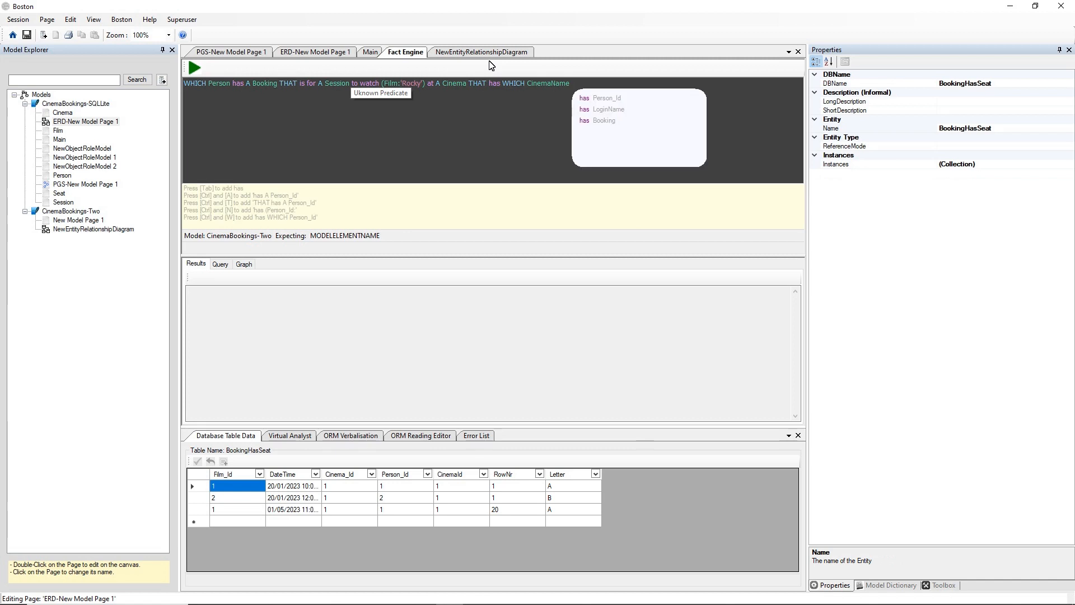
type("AND ")
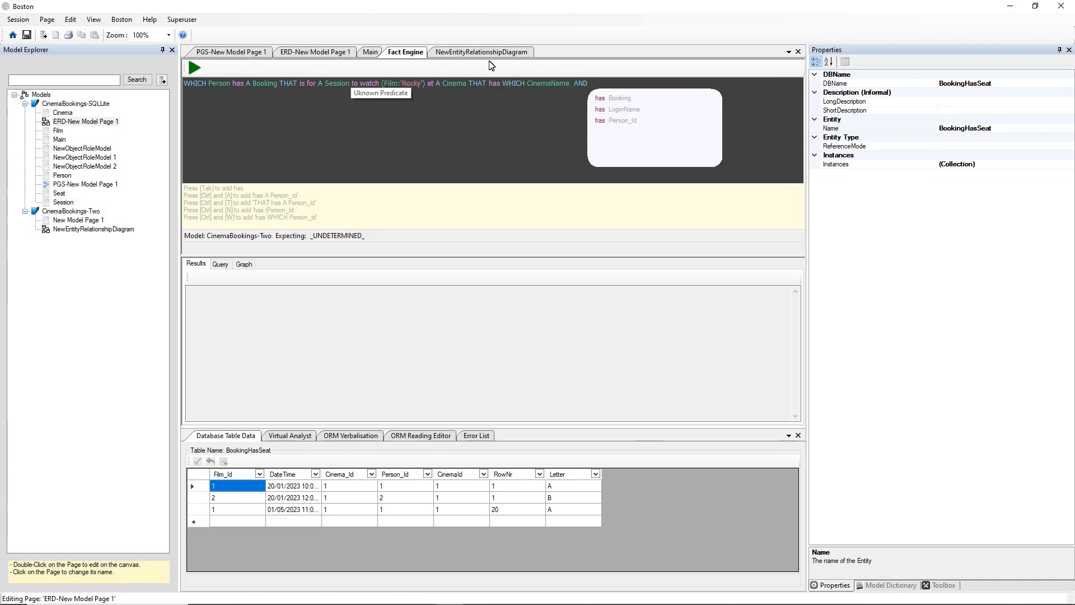
type("THAT ")
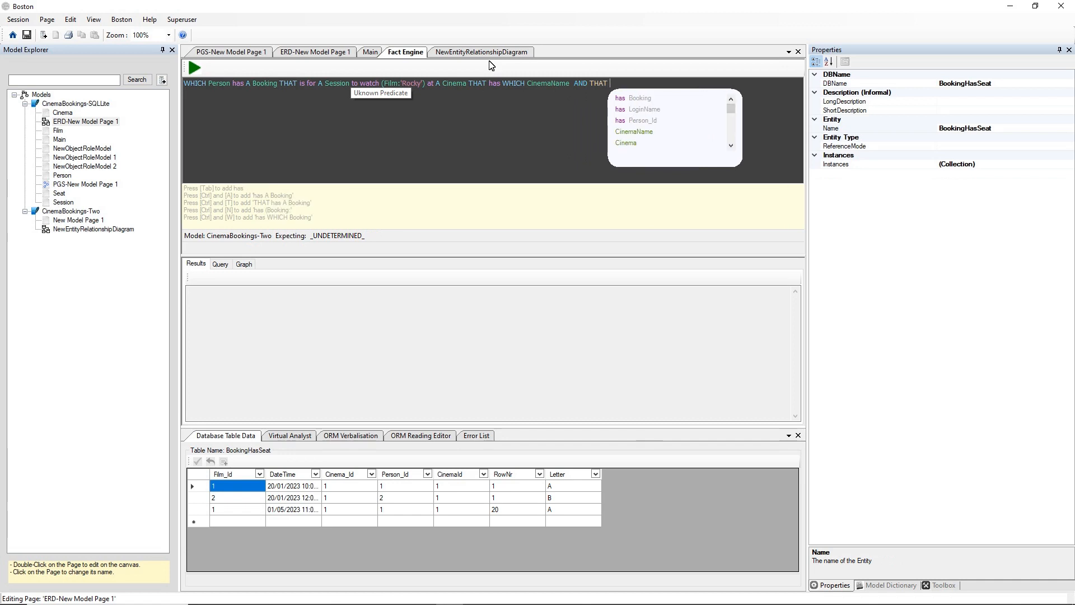
type("Booking is ")
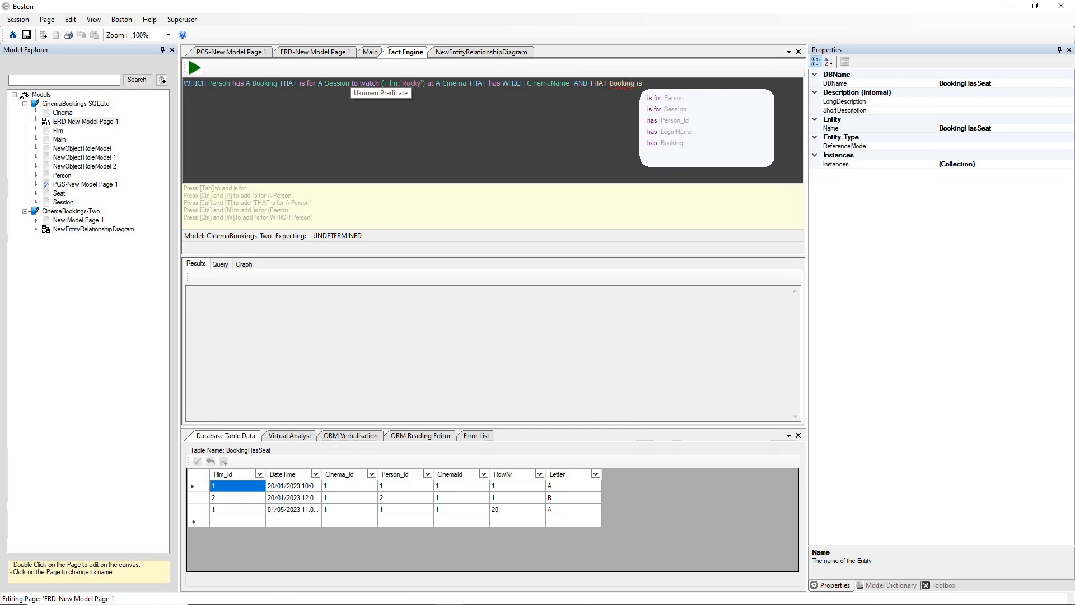
type("for WHICH Seat")
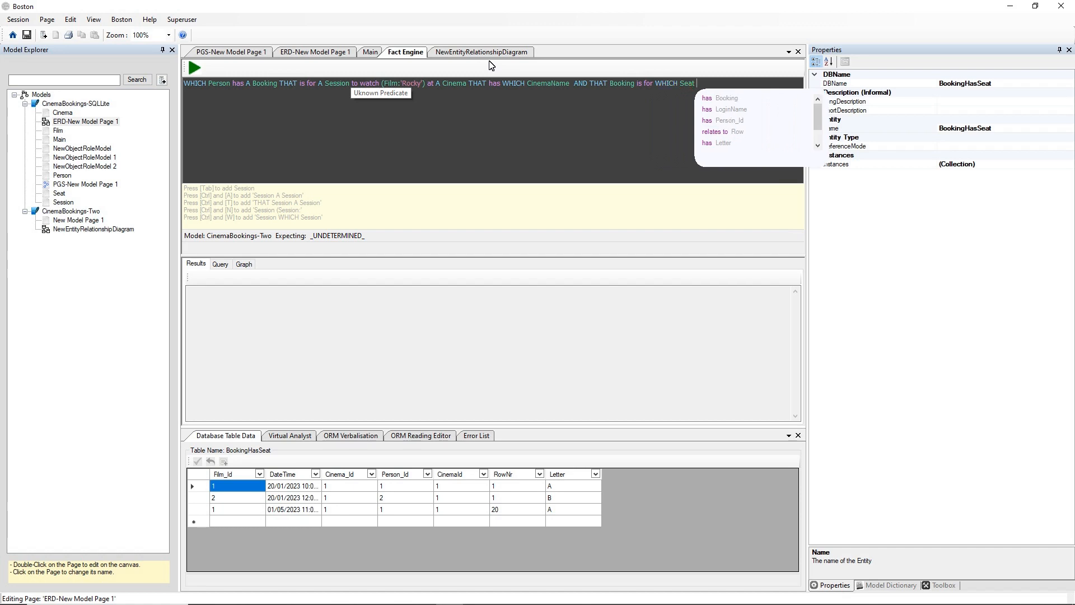
In NewEntityRelationshipDiagram, convert the BookingHasSeat entity to a fact type
left_click(448, 53)
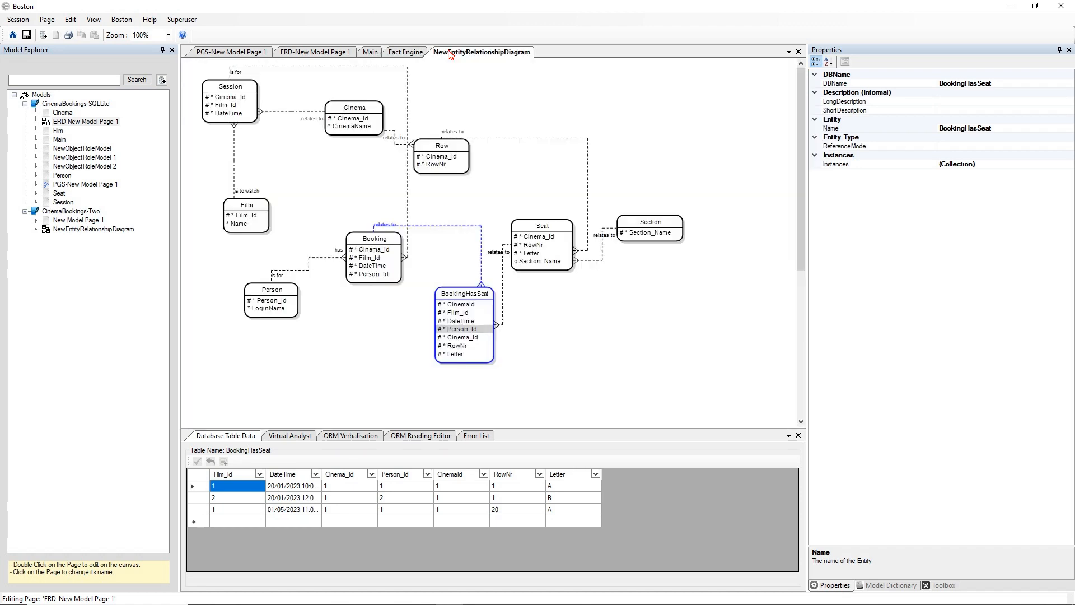
left_click(571, 336)
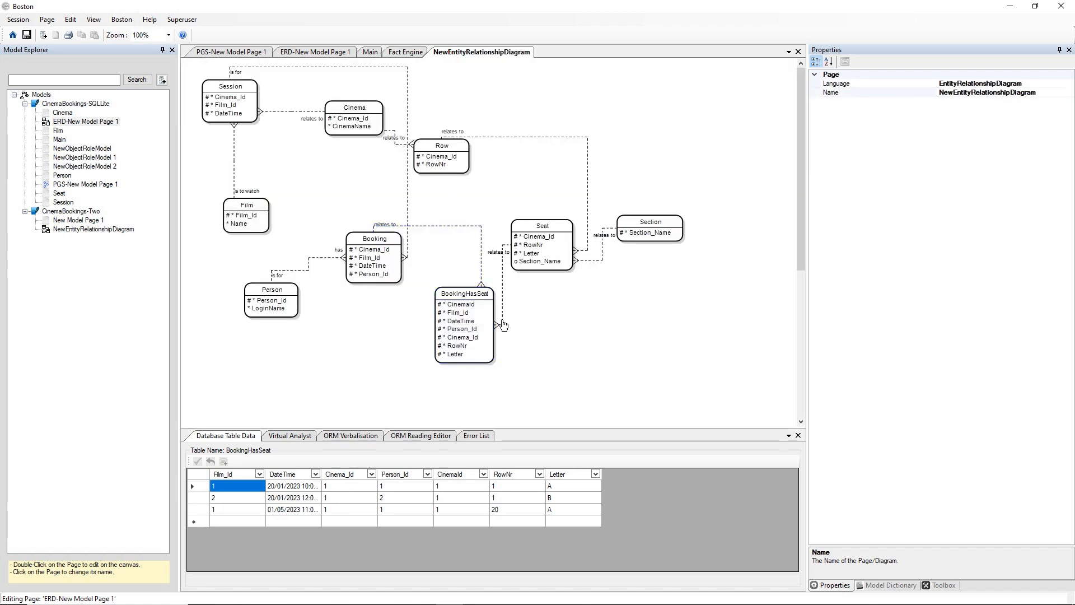
left_click(460, 296)
right_click(461, 297)
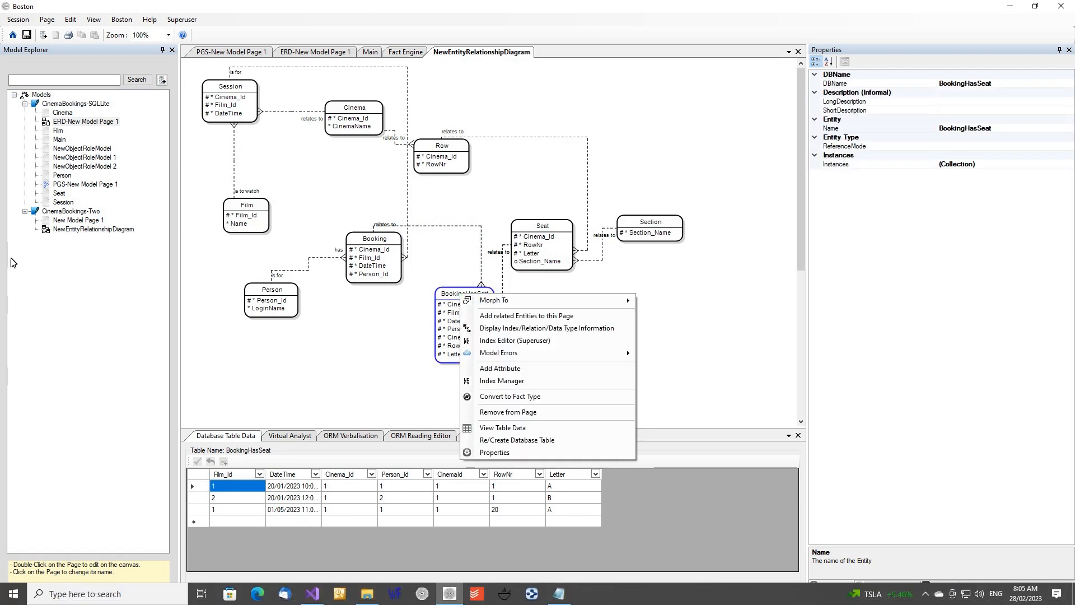
left_click(509, 397)
left_click(596, 349)
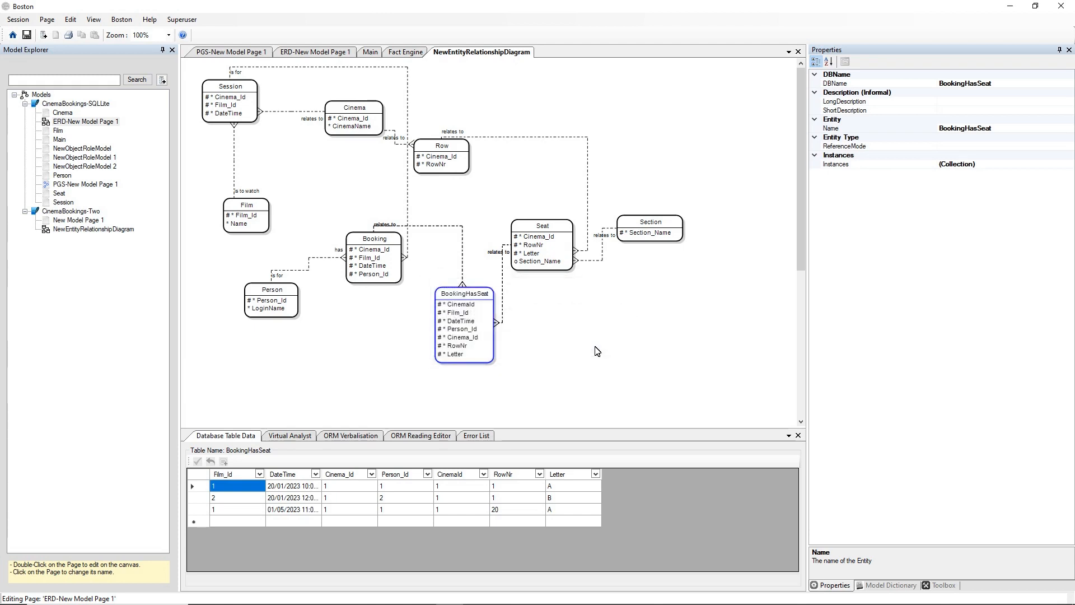
left_click(555, 337)
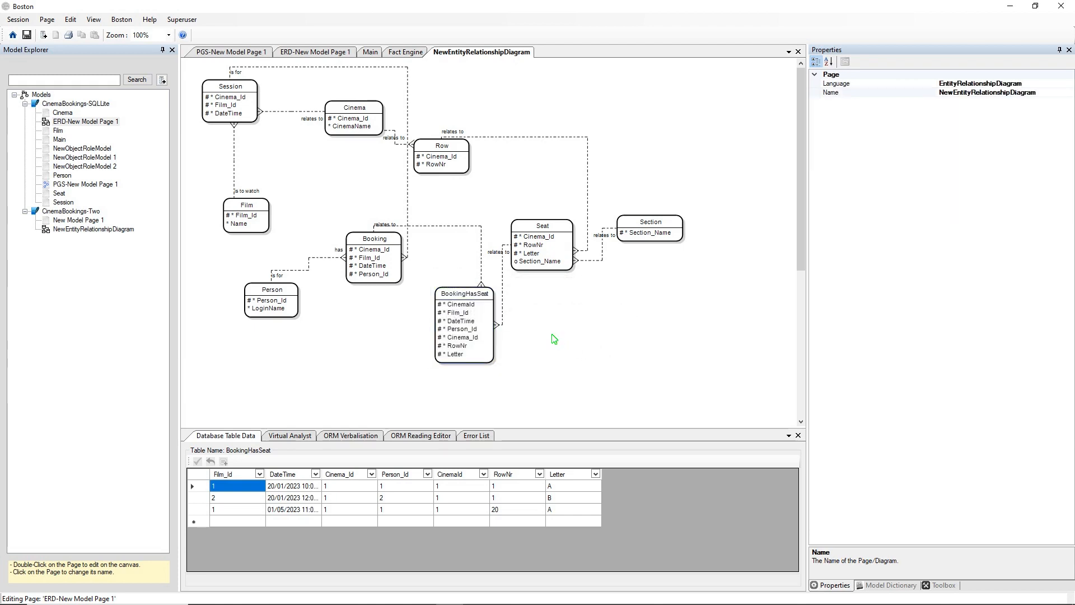
Check the fact type reading of BookingHasSeat in the ORM Reading Editor
left_click(468, 296)
right_click(468, 295)
left_click(421, 435)
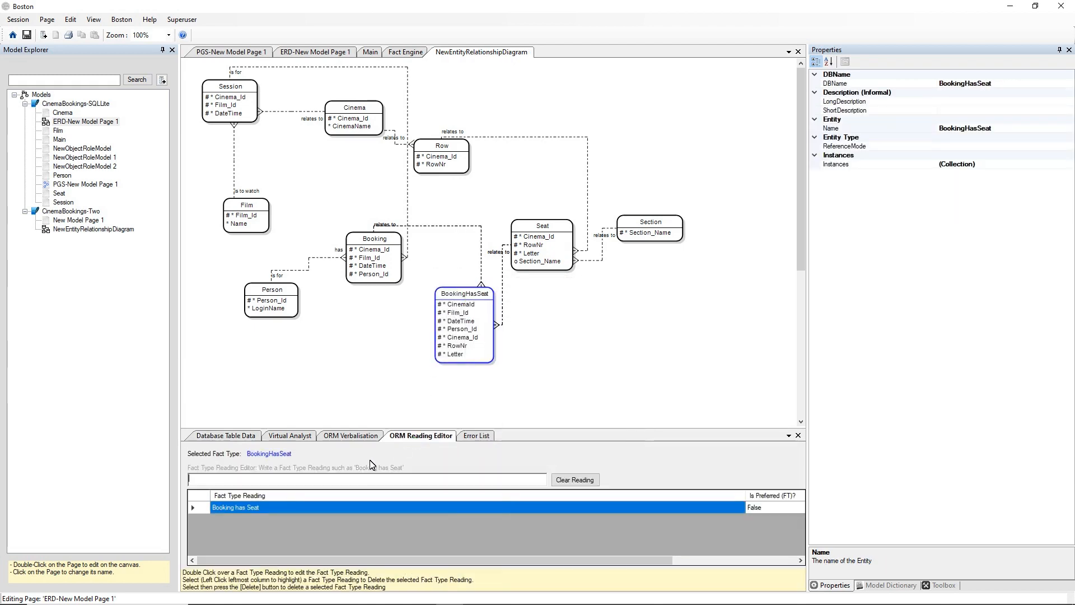
double_click(248, 508)
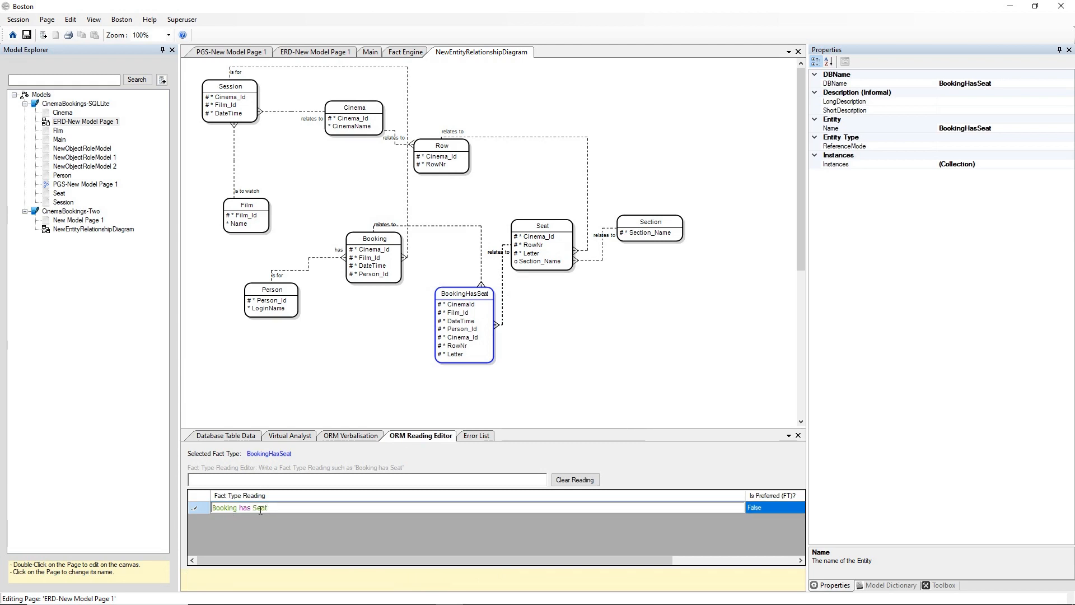
left_click(342, 388)
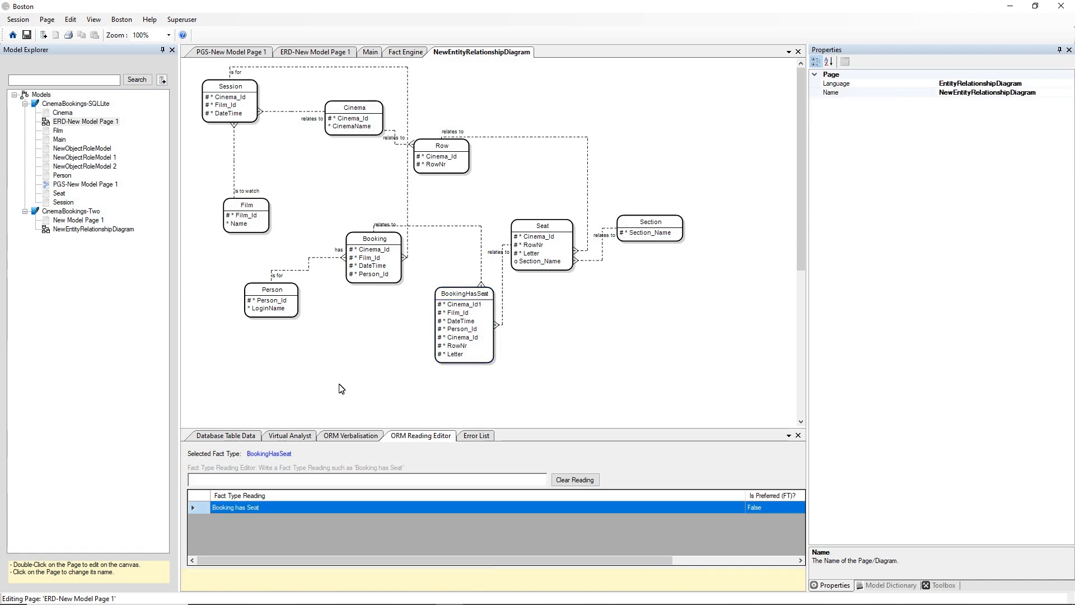
In the Fact Engine query, change the final clause to "AND THAT Booking has WHICH Seat" and run the query
left_click(407, 52)
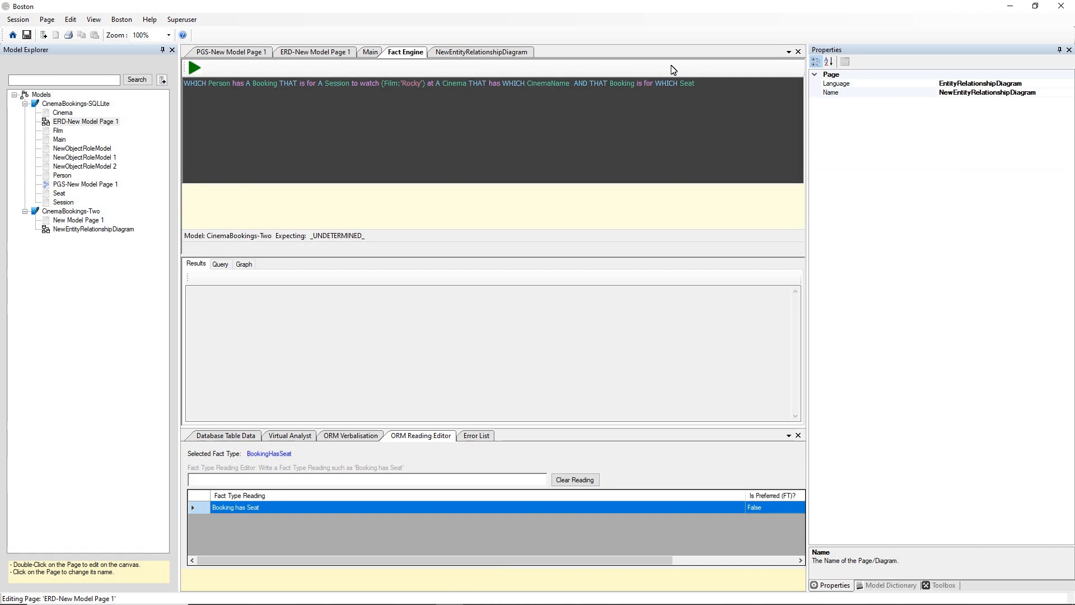
key("BackSpace")
key("BackSpace")
key("BackSpace")
key("BackSpace")
key("BackSpace")
key("BackSpace")
type("has")
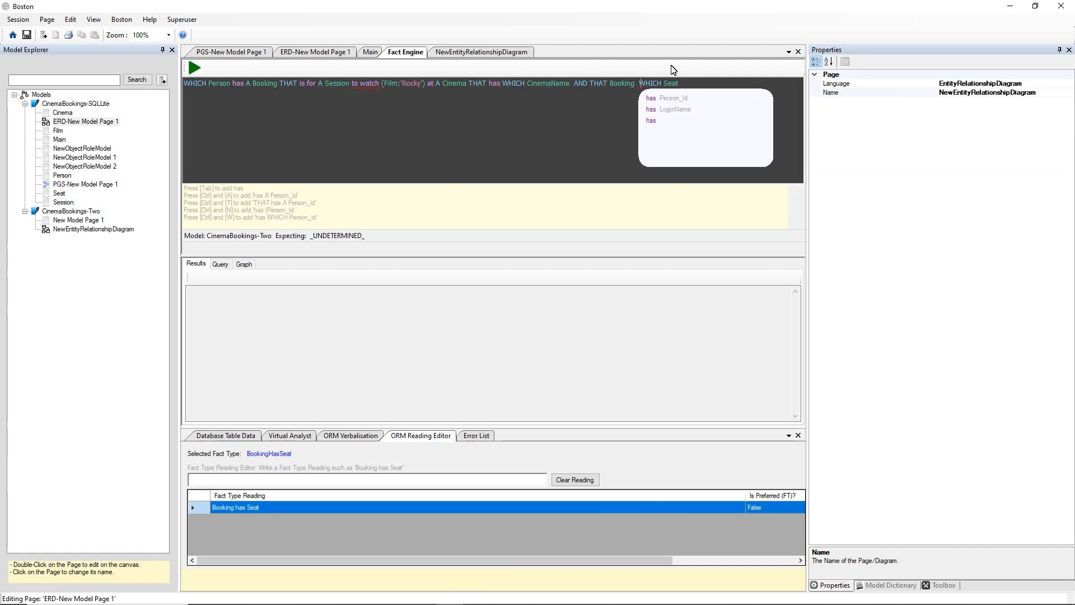
key("End")
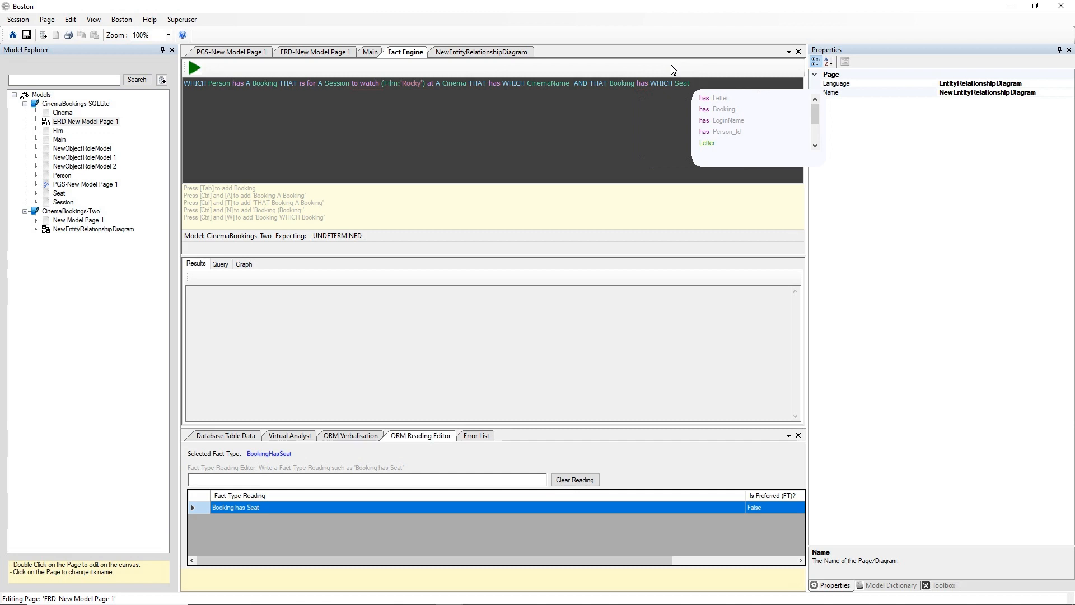
key("F5")
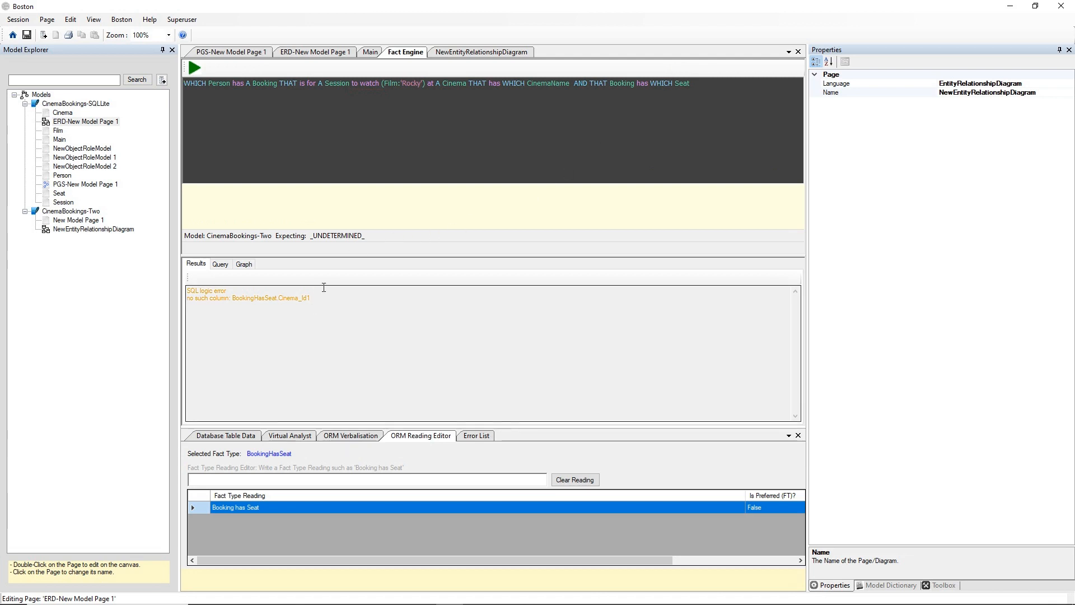
Back in NewEntityRelationshipDiagram, rename the Cinema_Id1 attribute of BookingHasSeat as CinemaId and check both cinema attributes
left_click(467, 53)
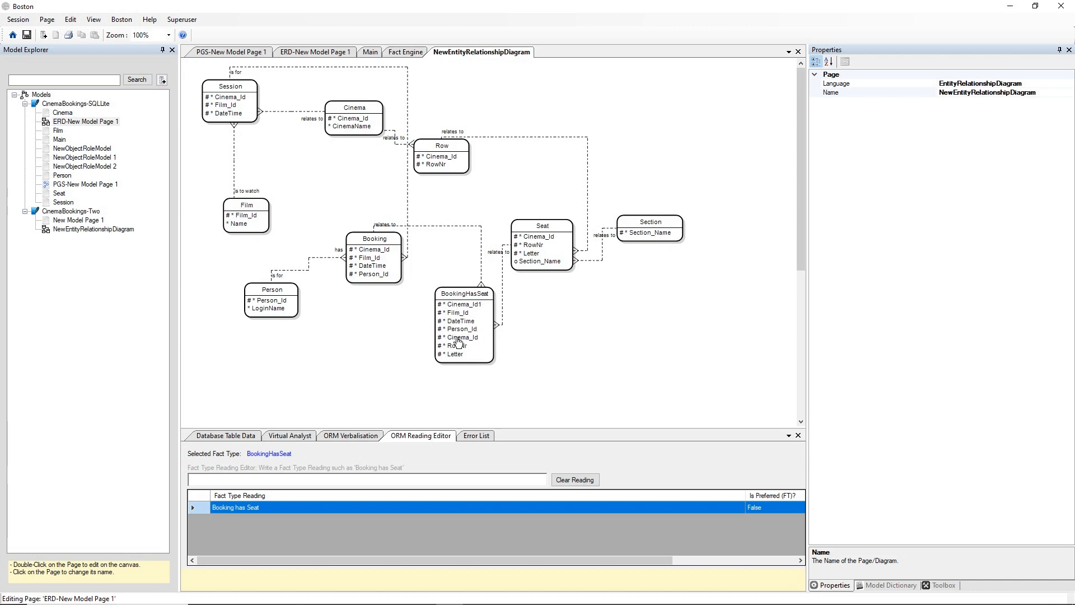
left_click(464, 309)
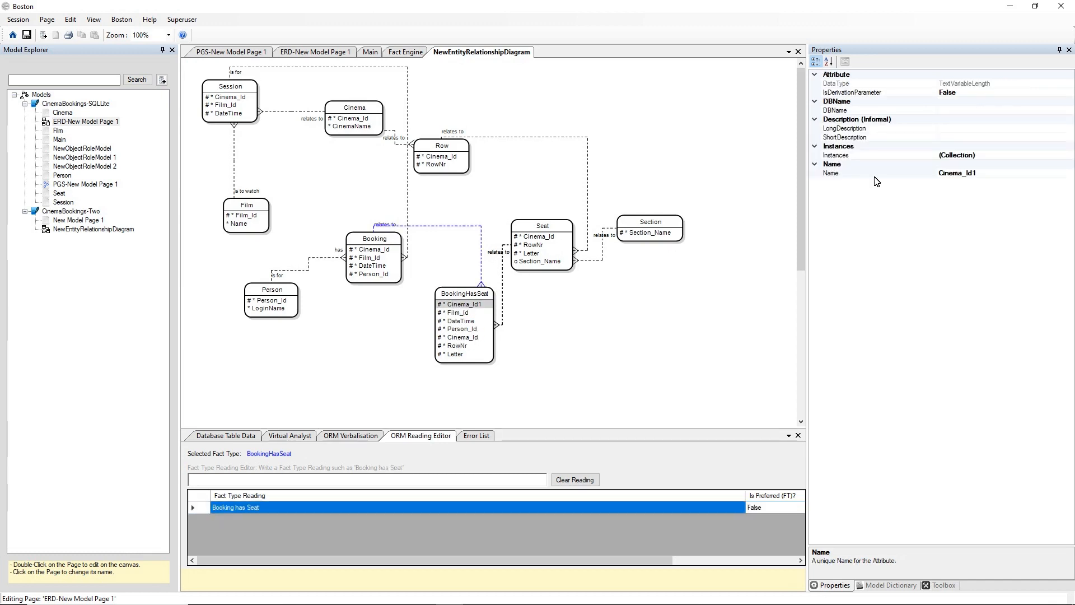
left_click(988, 172)
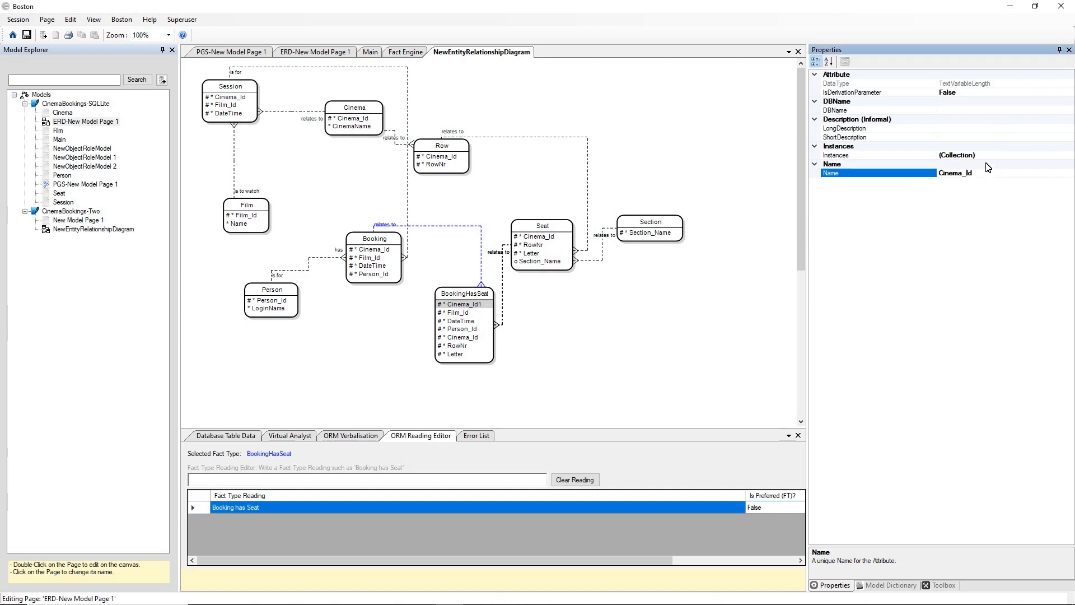
key("Return")
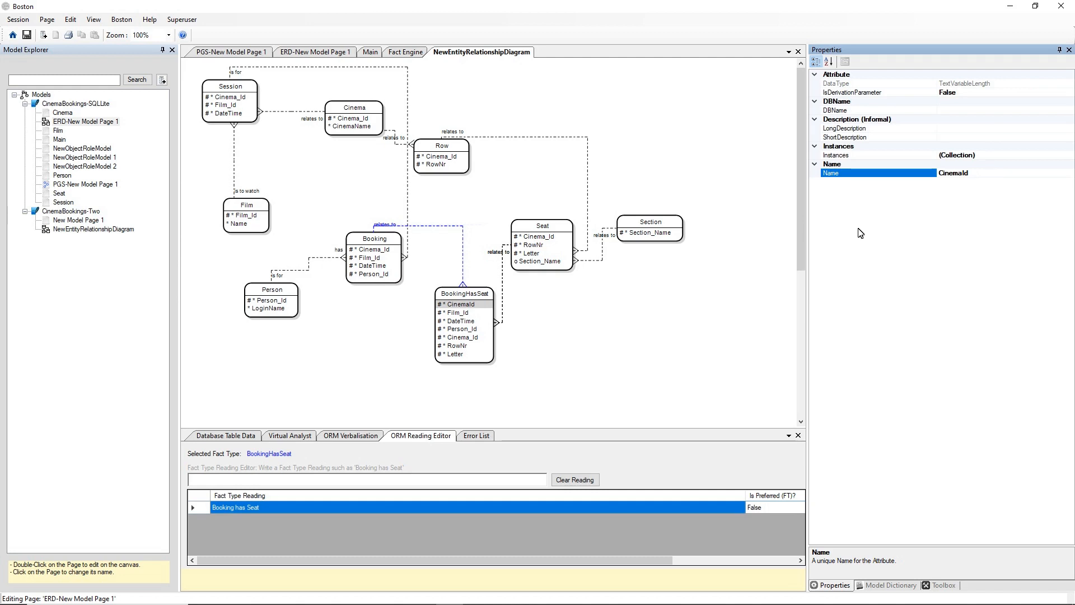
left_click(460, 338)
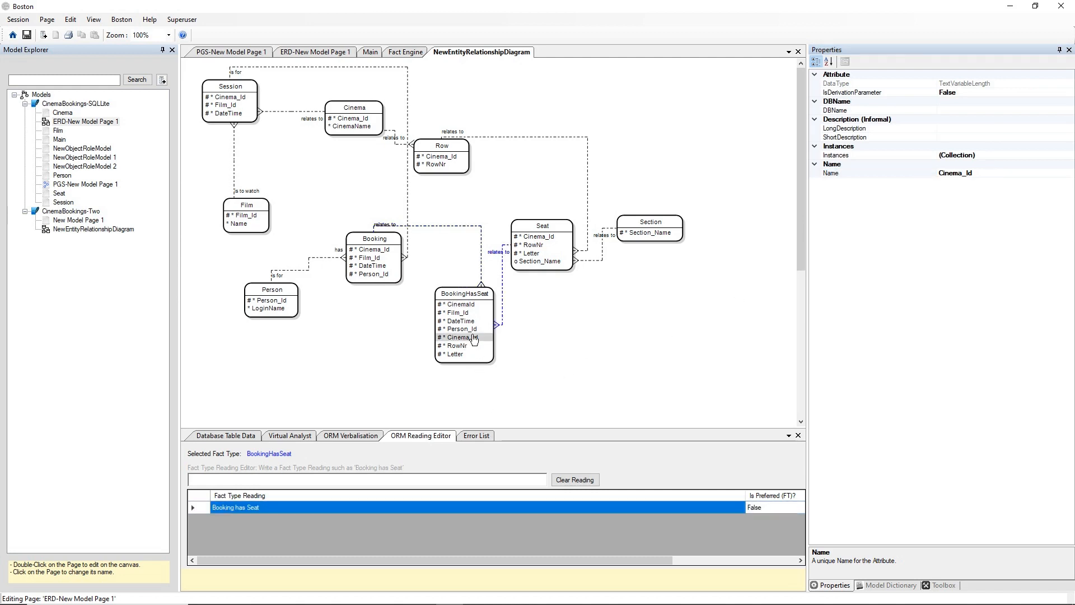
left_click(567, 322)
left_click(462, 305)
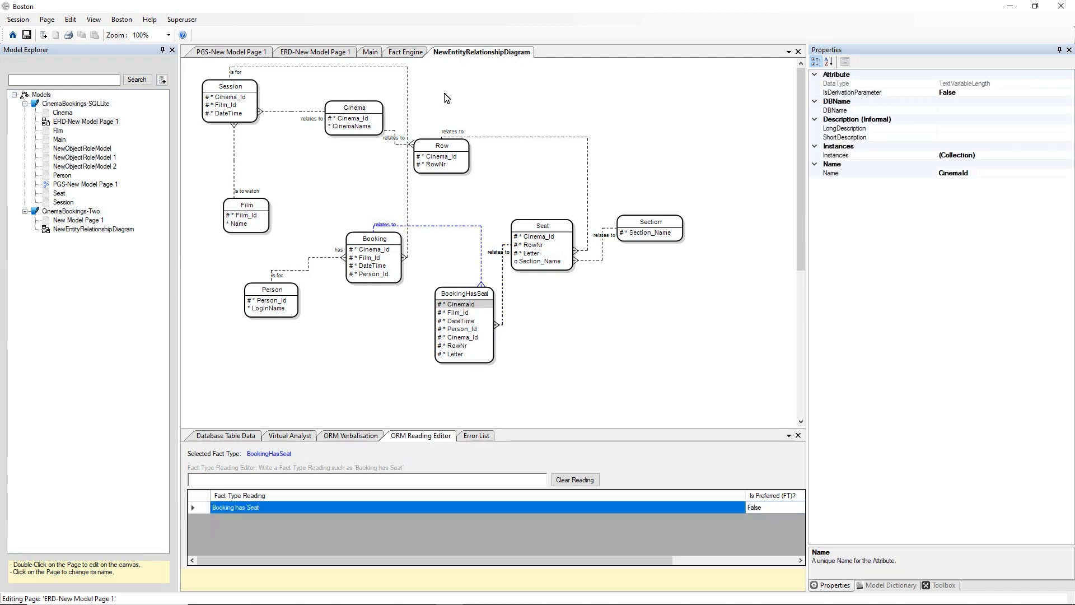
Save the CinemaBookings-Two model and rerun the booked-seats query in the Fact Engine
left_click(26, 35)
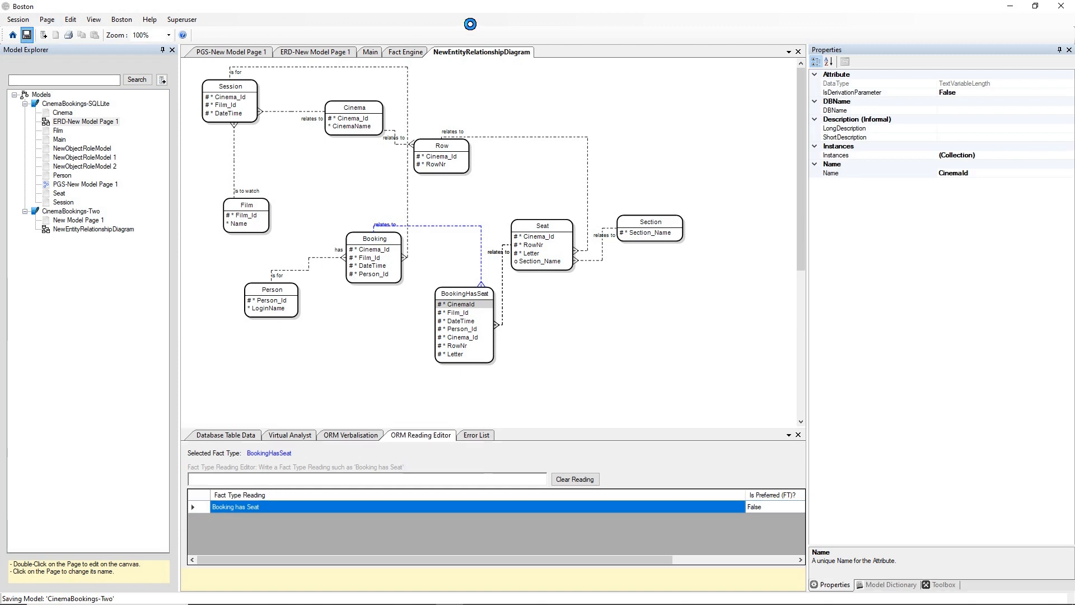
left_click(405, 51)
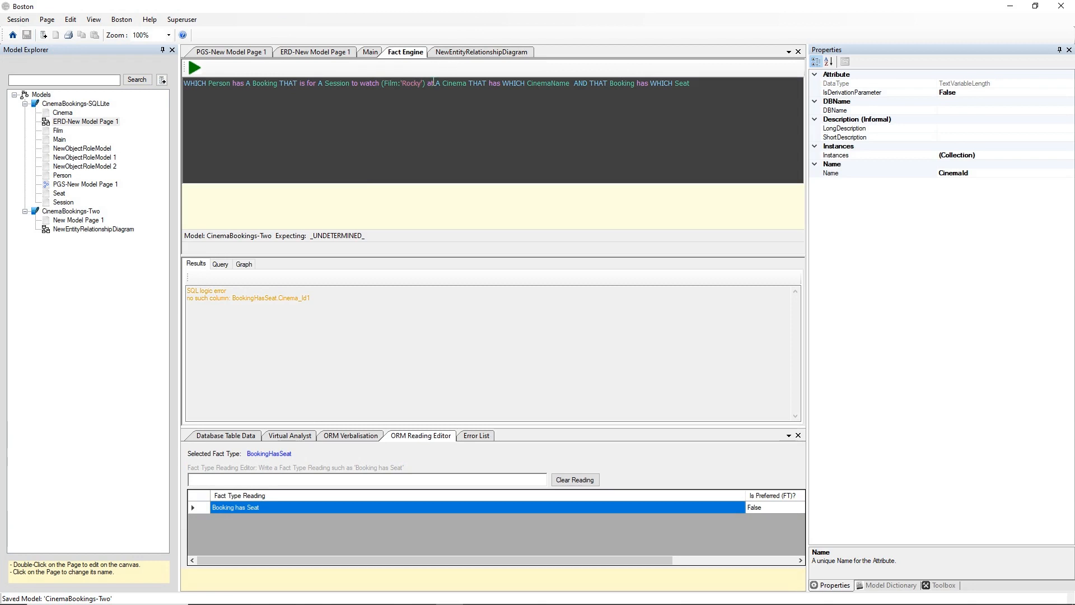
key("F5")
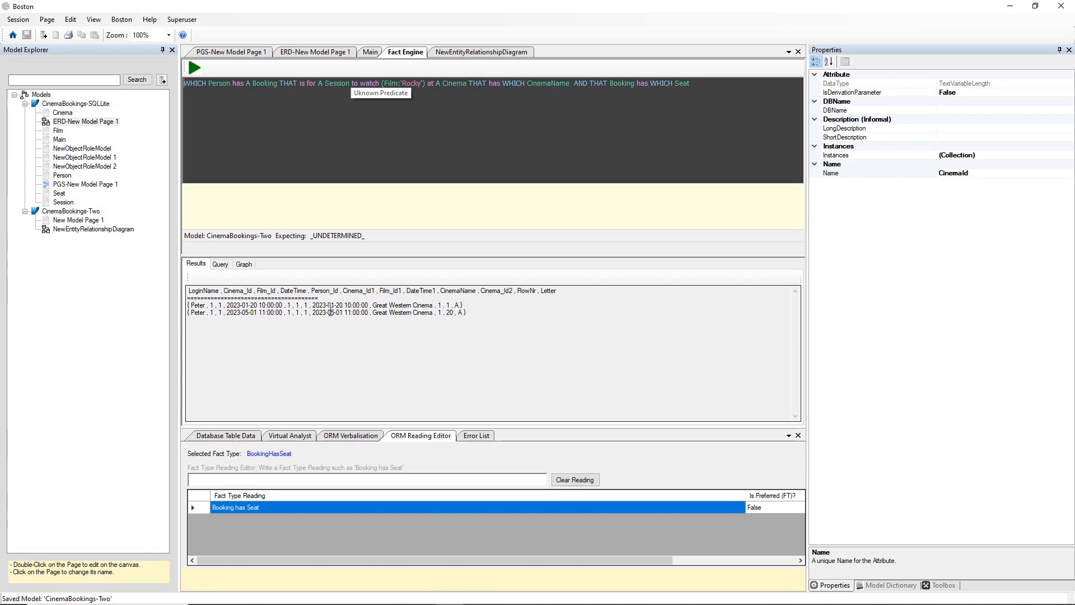
In NewEntityRelationshipDiagram, move Row above Seat, Cinema up beside Session, Session above Booking, and Film level with Session on its outer side
left_click(454, 53)
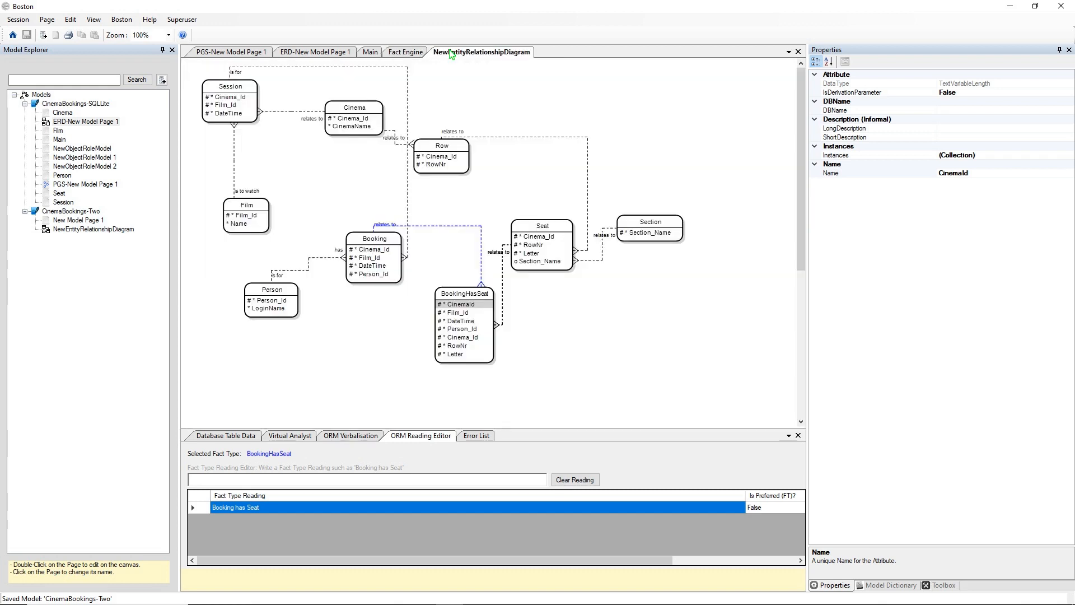
left_click(512, 191)
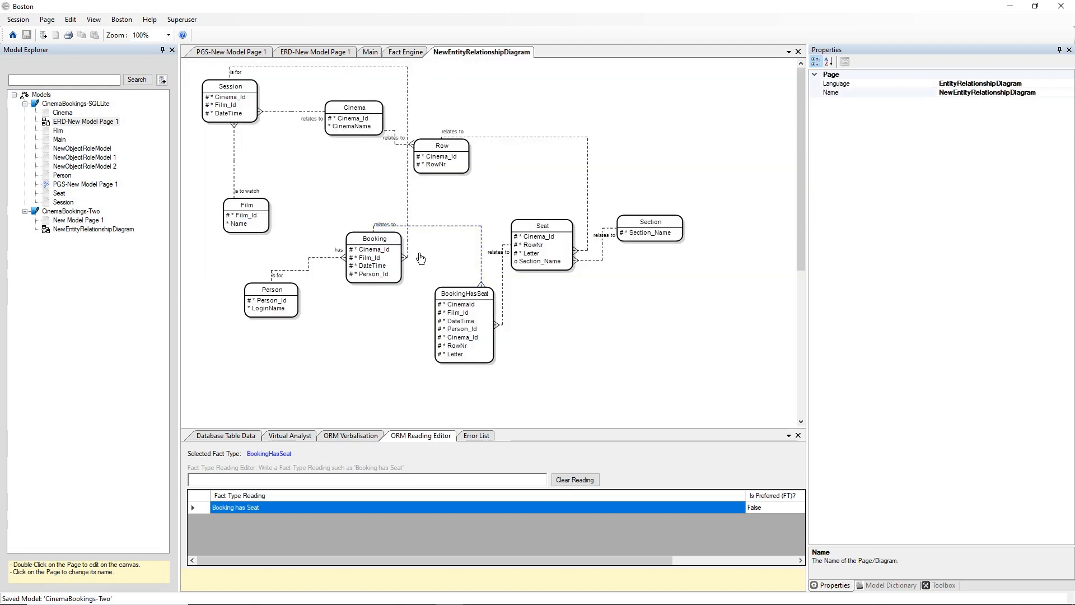
left_click_drag(445, 151, 530, 151)
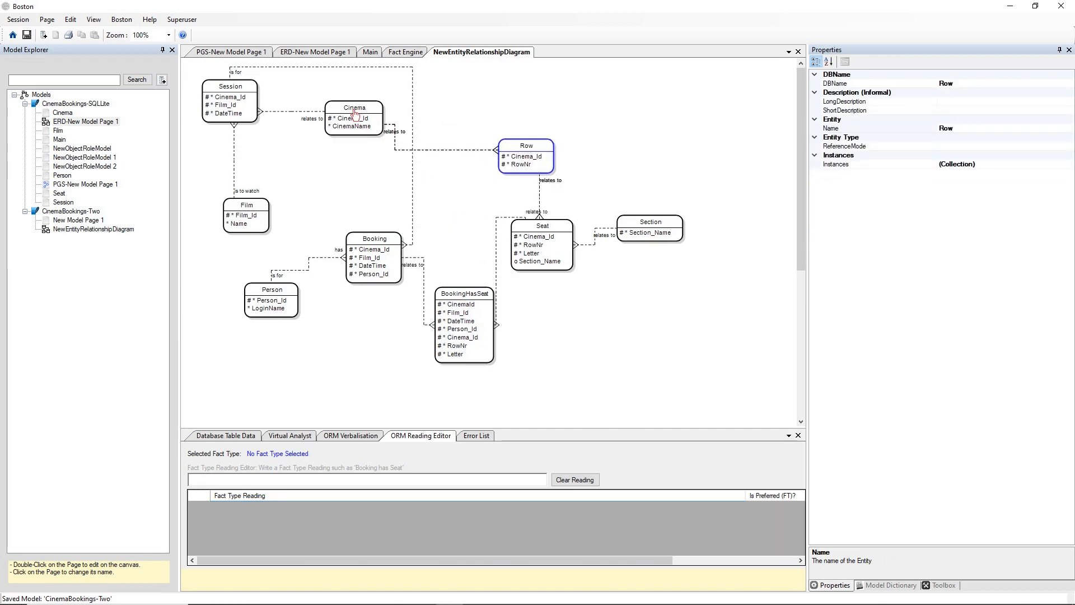
left_click_drag(354, 109, 477, 80)
left_click_drag(244, 95, 388, 86)
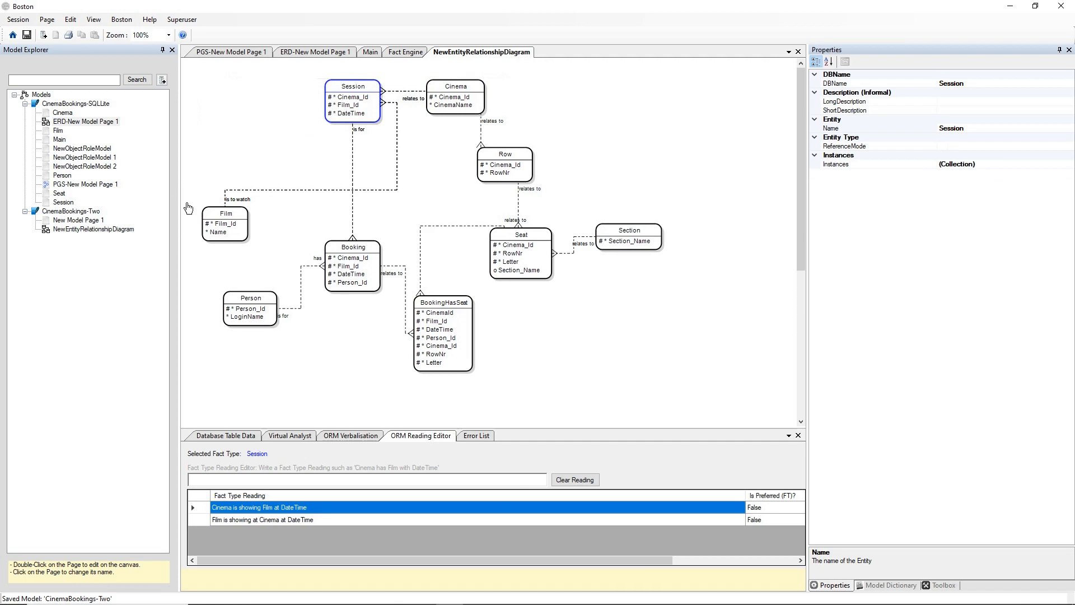
left_click_drag(225, 213, 230, 97)
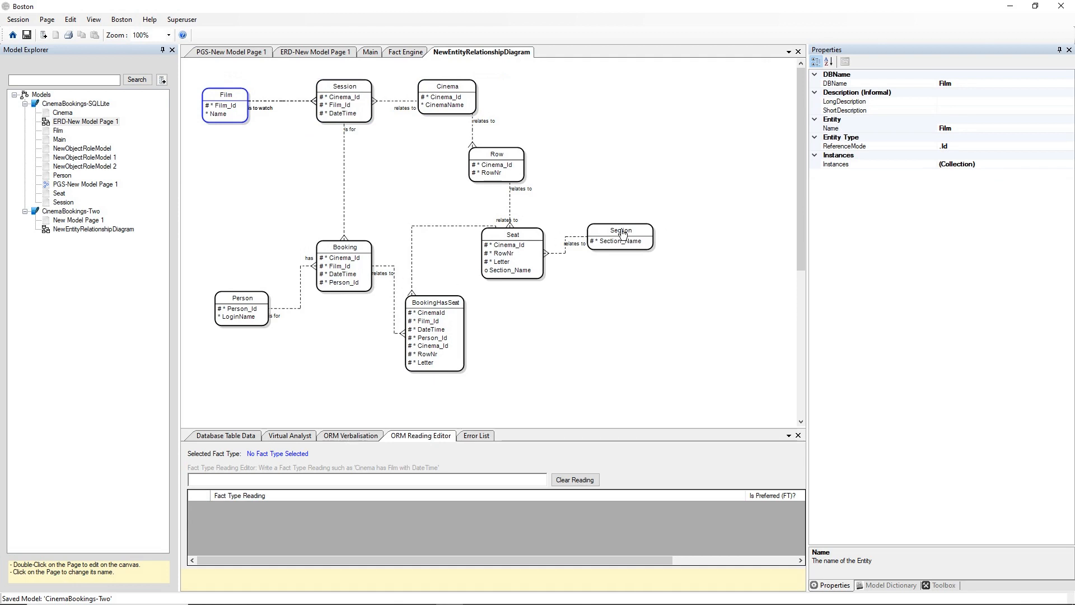
Spread Section, Seat and Row outward, place BookingHasSeat between Booking and Seat, and lower Cinema slightly to straighten the relationship lines
left_click_drag(621, 238, 685, 238)
left_click_drag(540, 234, 599, 238)
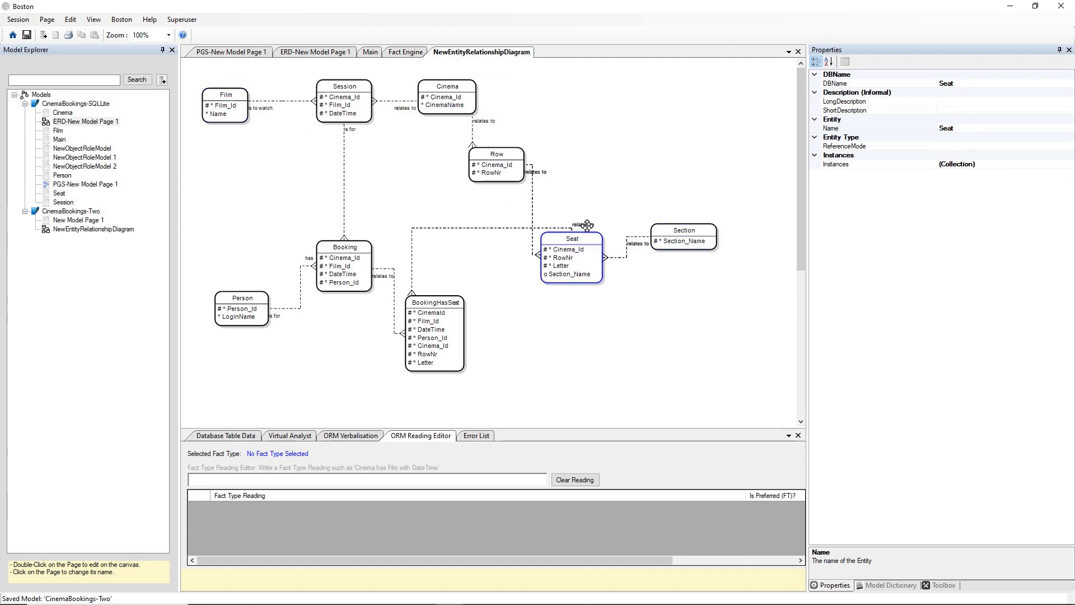
left_click_drag(525, 152, 598, 136)
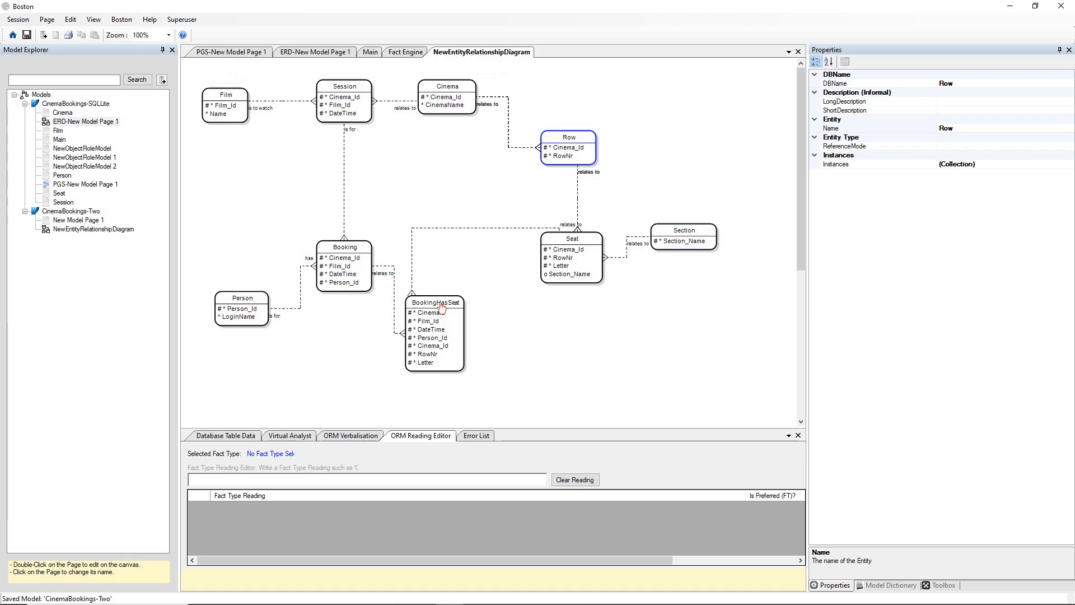
left_click_drag(437, 301, 454, 221)
left_click(476, 190)
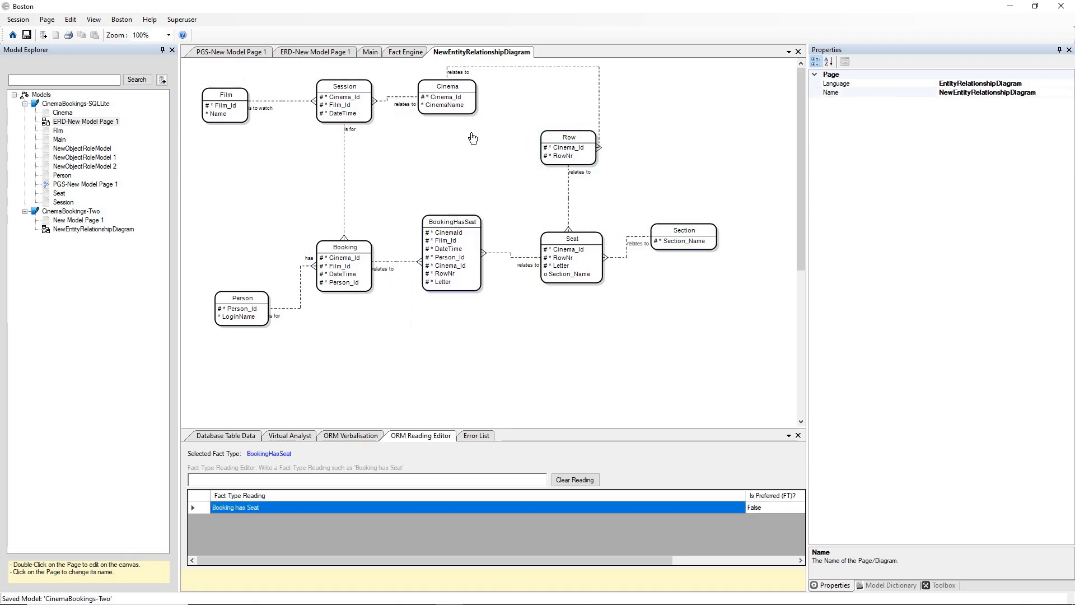
left_click_drag(466, 93, 470, 110)
left_click(547, 98)
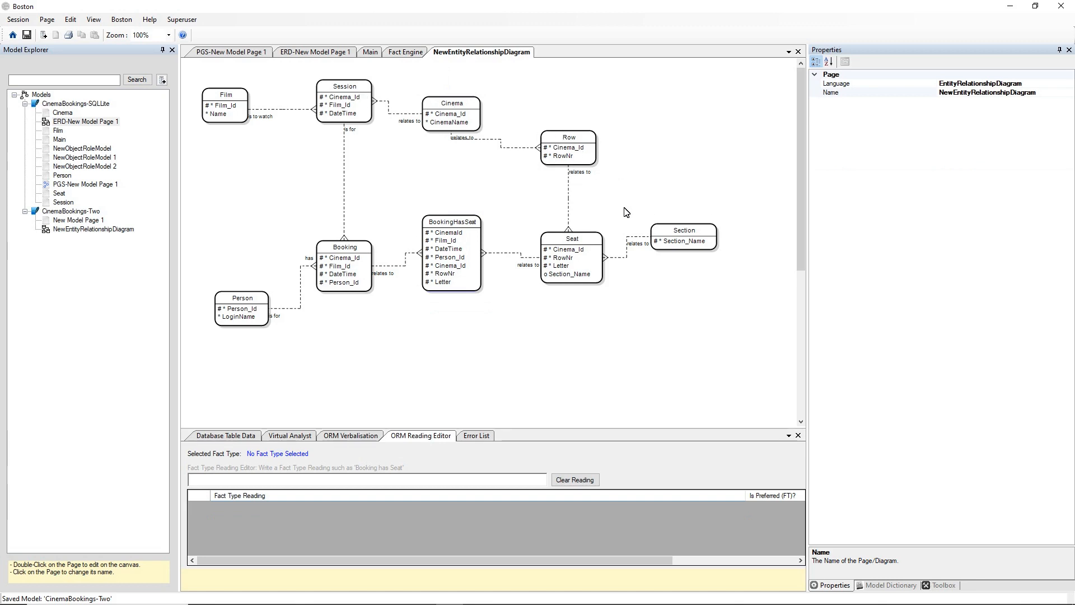
Collapse the CinemaBookings-SQLLite model and convert the entity relationship diagram page to a Property Graph Schema
right_click(438, 175)
mouse_move(469, 212)
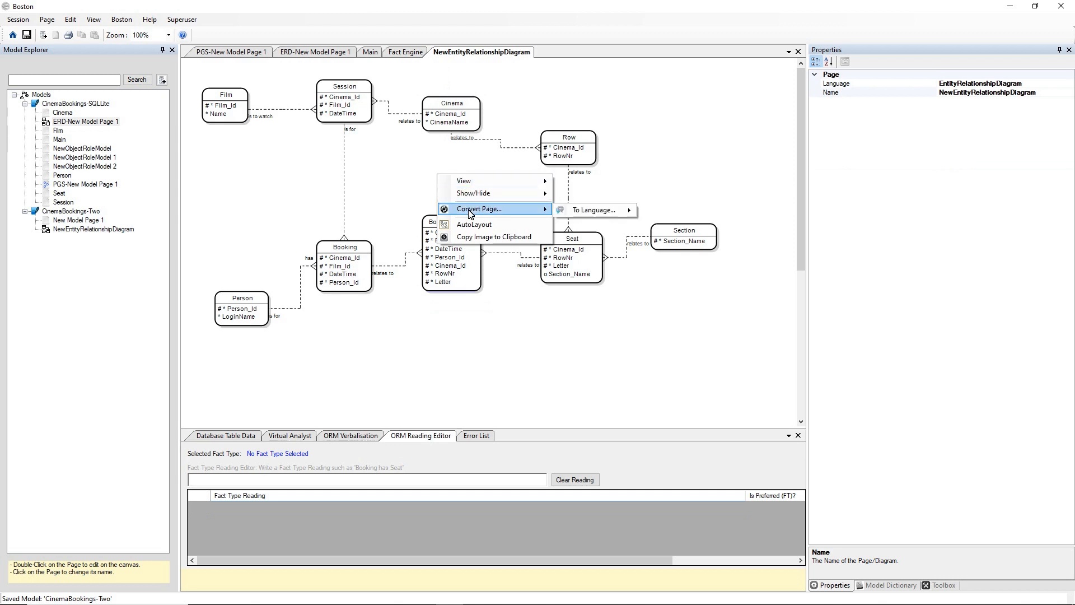
left_click(25, 103)
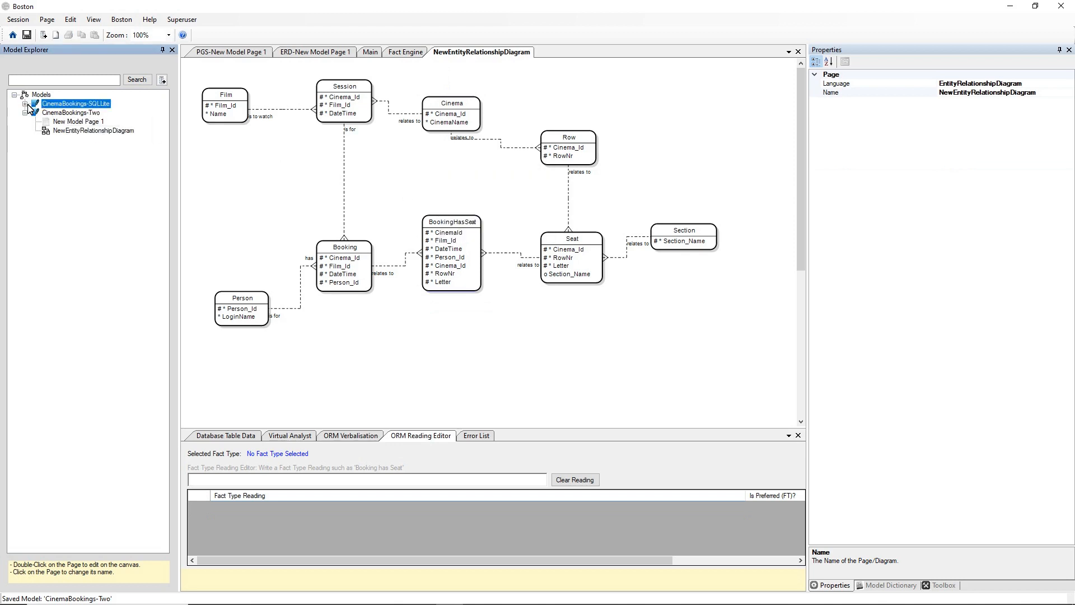
right_click(471, 176)
mouse_move(500, 216)
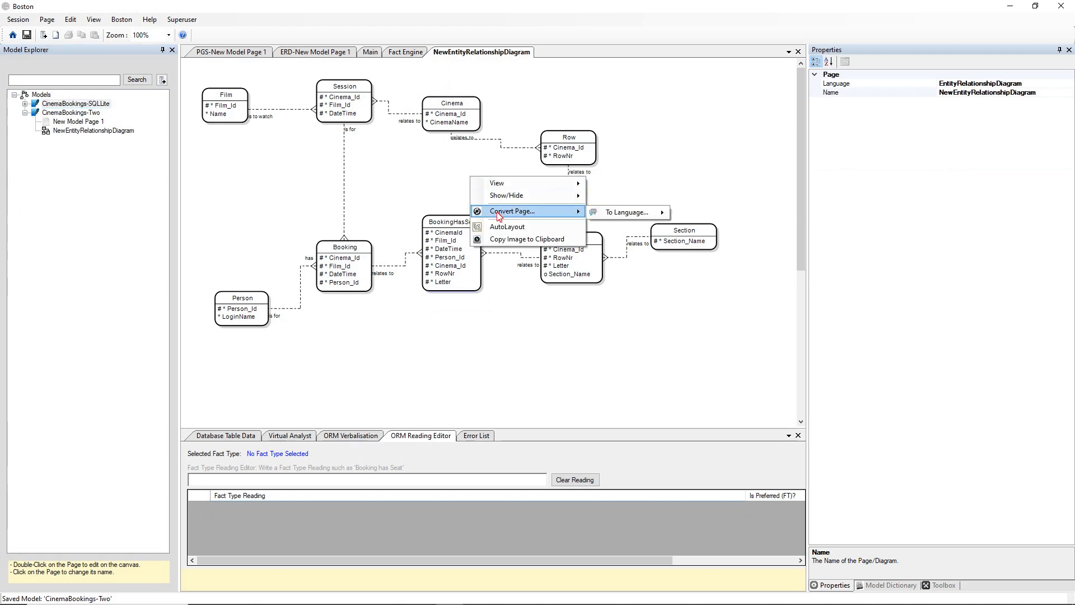
mouse_move(627, 212)
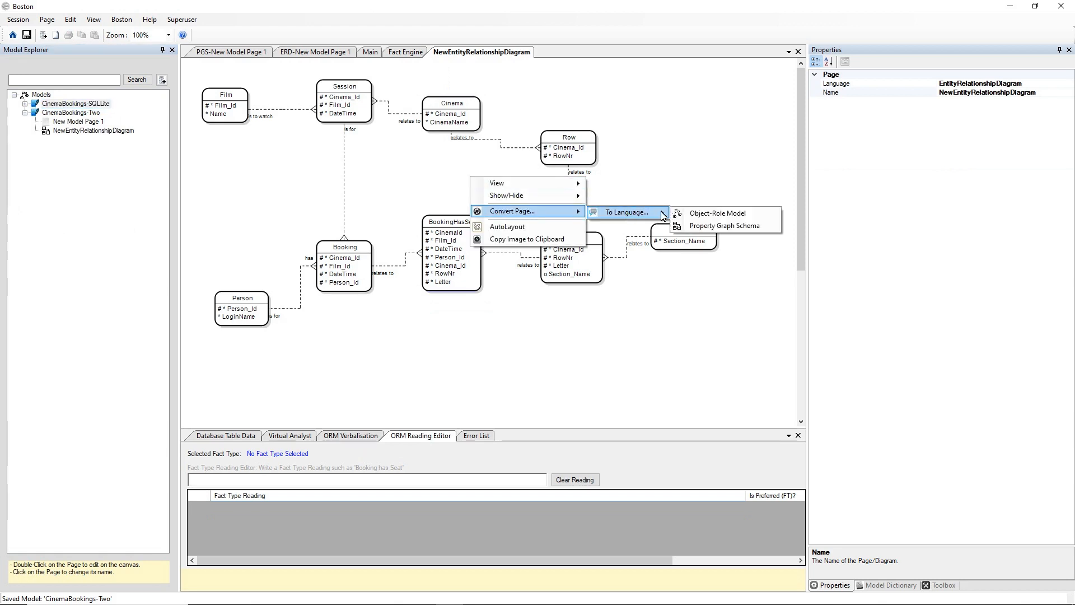
left_click(719, 227)
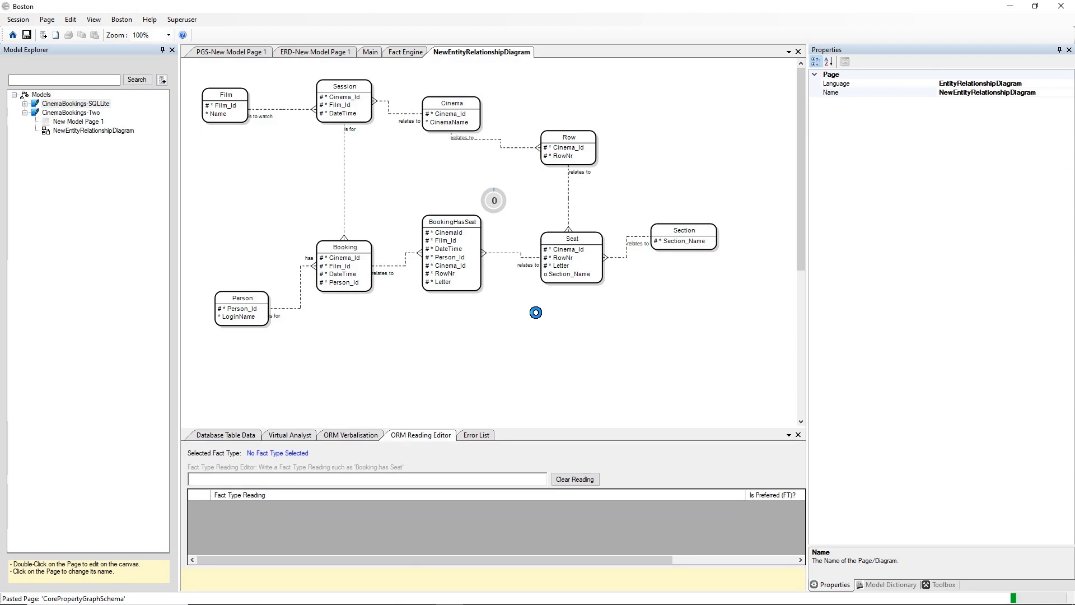
Open the PGS-NewEntityRelationshipDiagram page, save the CinemaBookings-Two model, and reopen the page after closing it
left_click(585, 341)
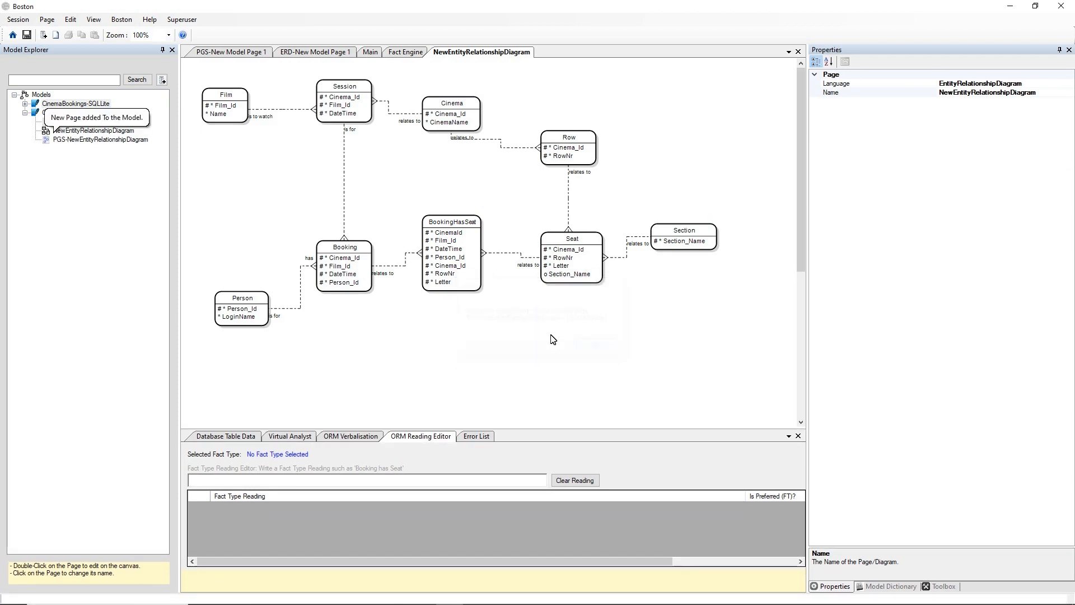
double_click(112, 139)
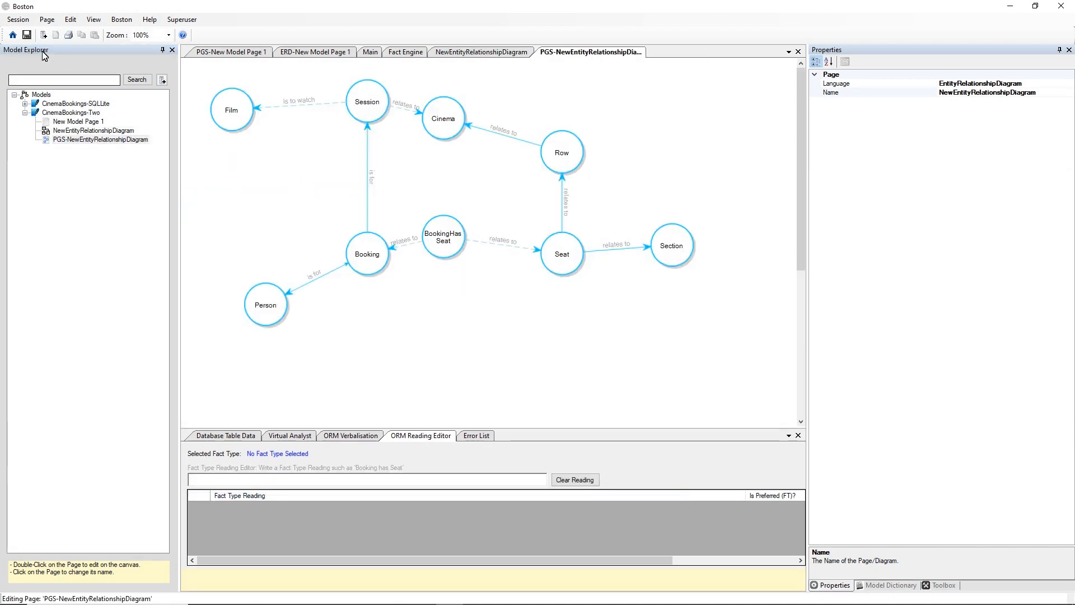
left_click(28, 35)
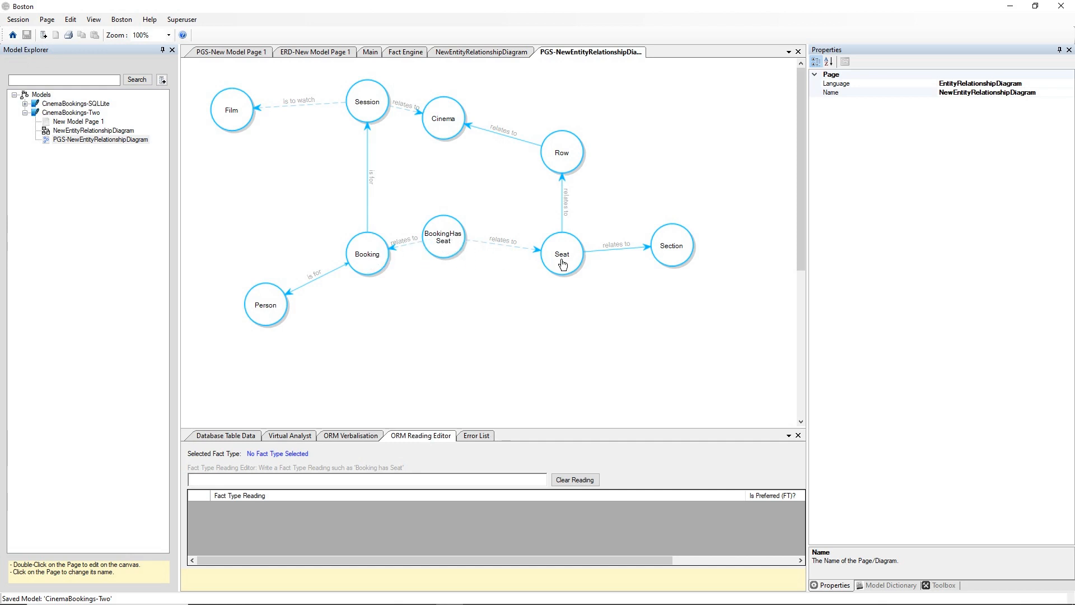
left_click(798, 52)
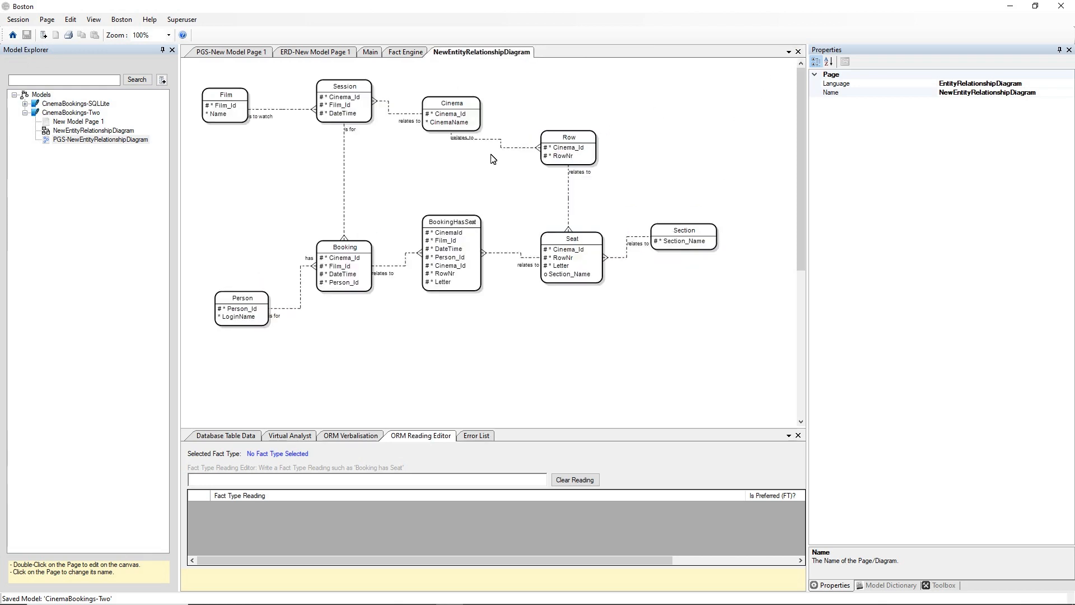
double_click(81, 141)
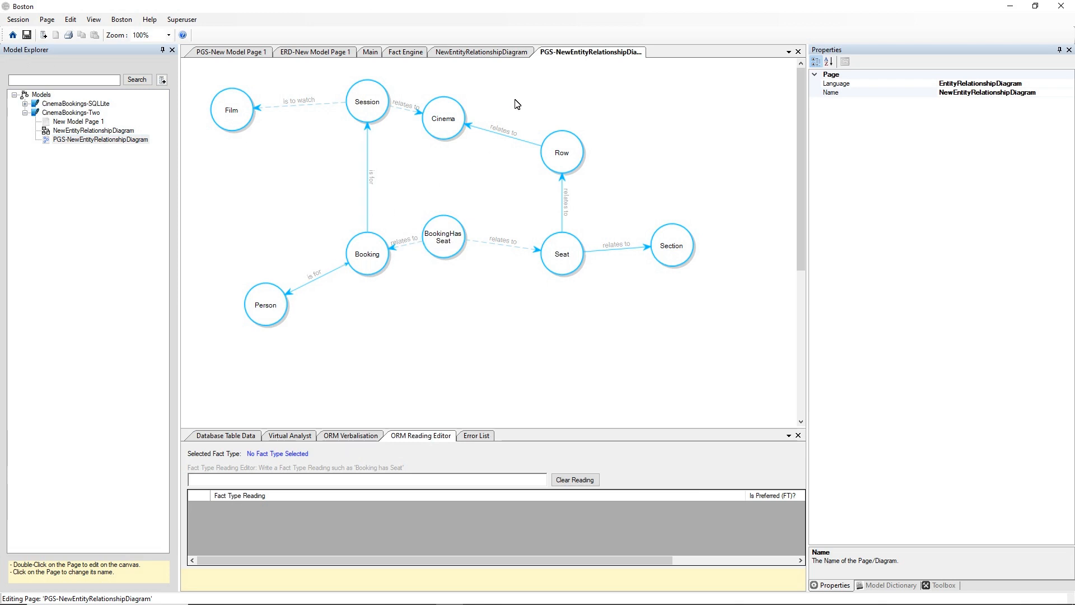
Convert the NewEntityRelationshipDiagram page to an Object-Role Model and open the resulting NewObjectRoleModel page
left_click(482, 53)
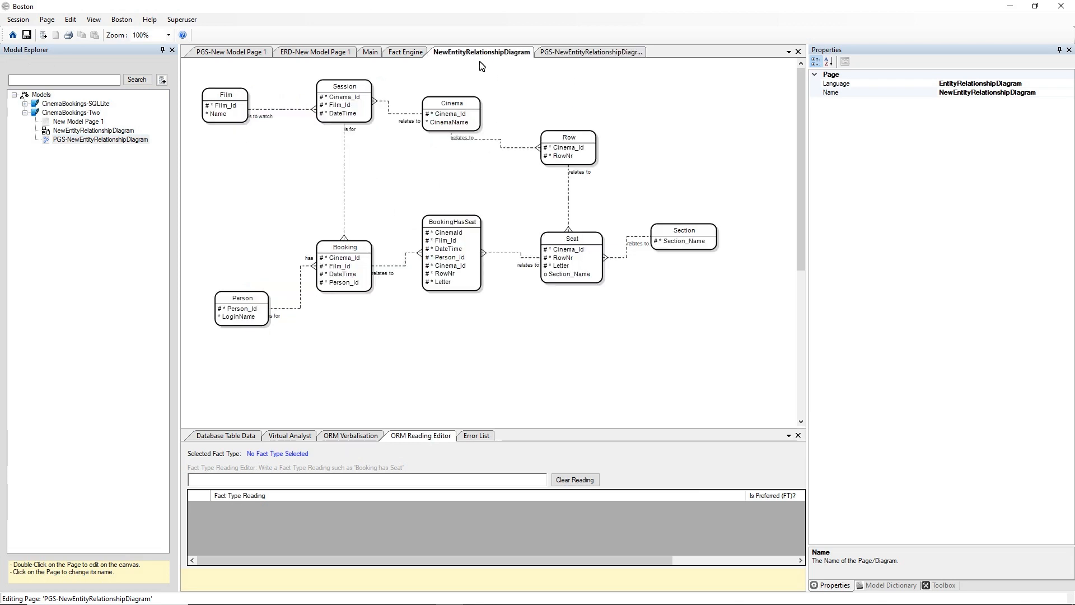
right_click(408, 164)
mouse_move(487, 202)
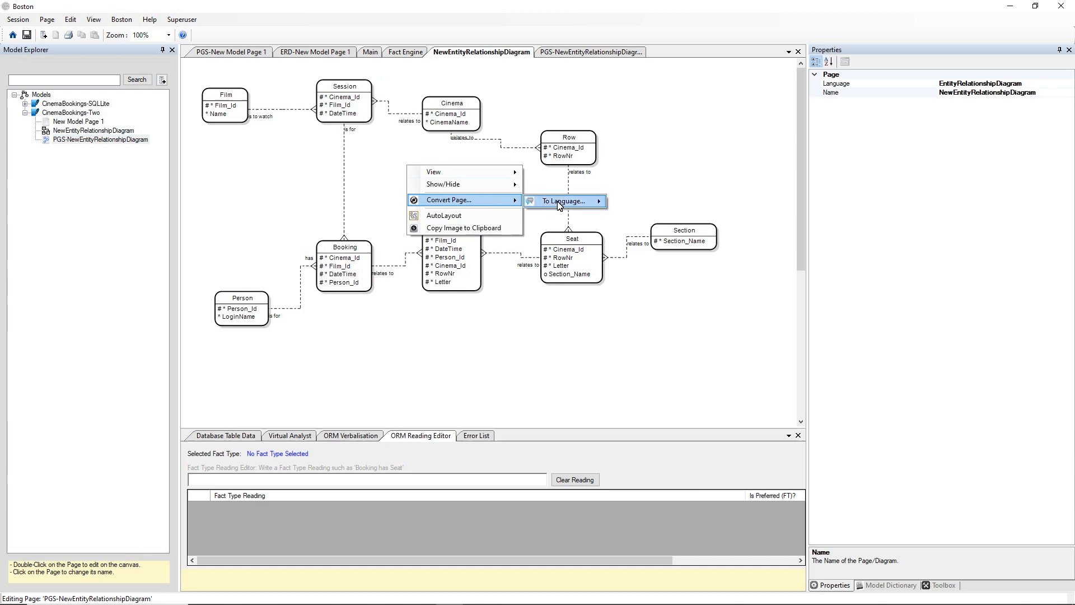
mouse_move(559, 205)
left_click(625, 203)
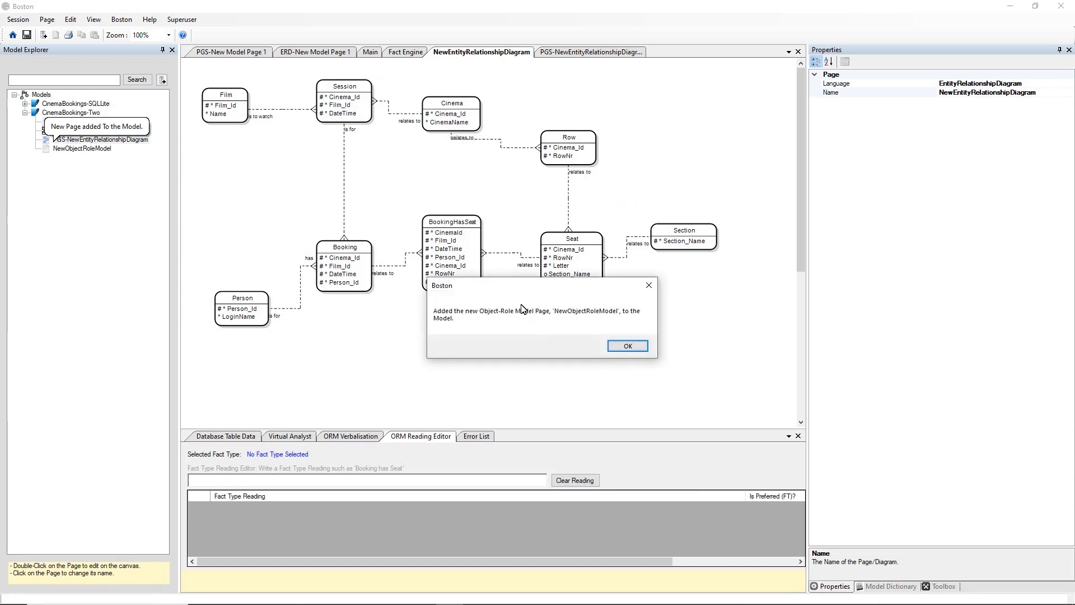
left_click(627, 345)
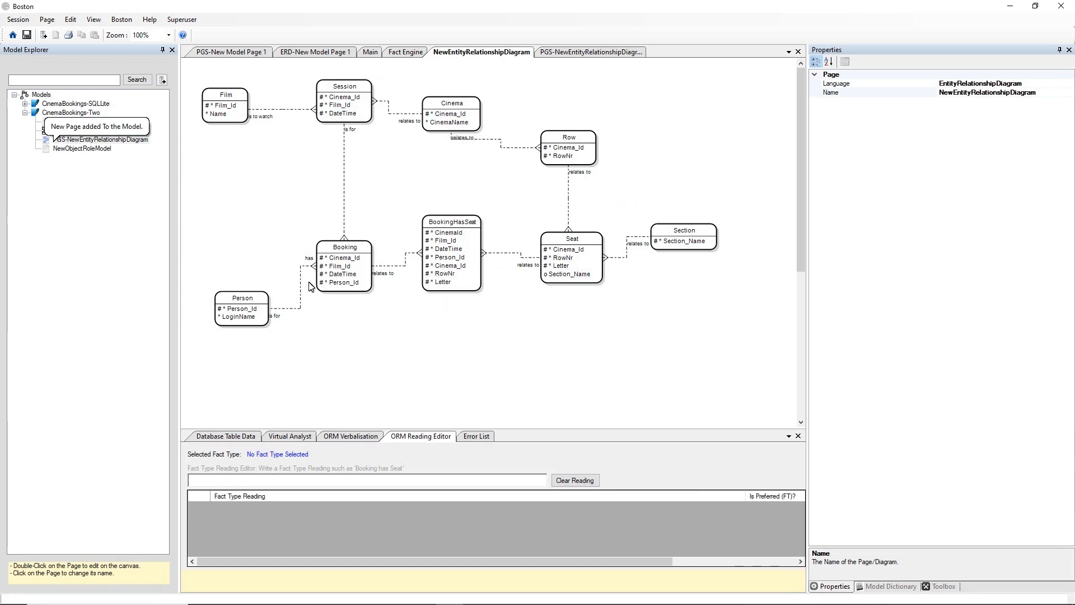
double_click(92, 149)
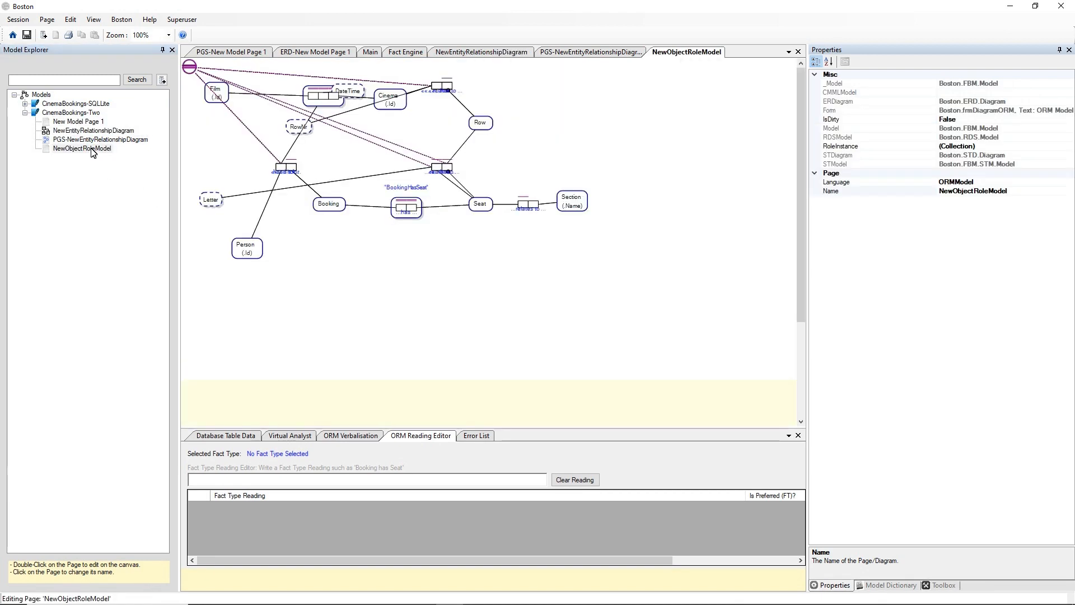
left_click(429, 253)
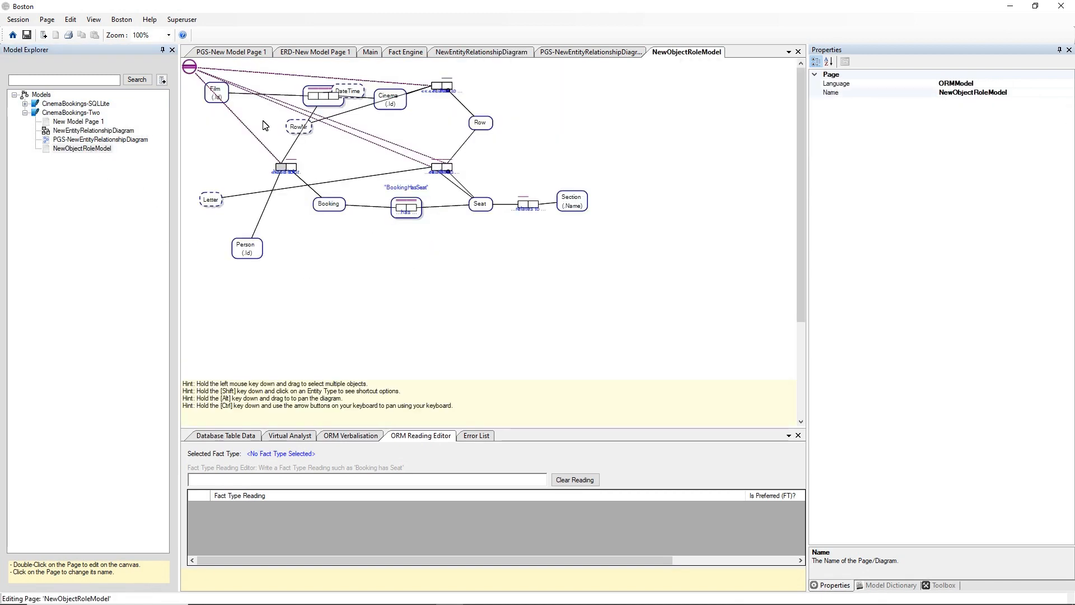
Place BookingRelatesToPerson between Booking and Person, its uniqueness constraint beside Booking's two fact types, and the Session fact type closer to Film
left_click(190, 68)
left_click_drag(190, 68, 499, 150)
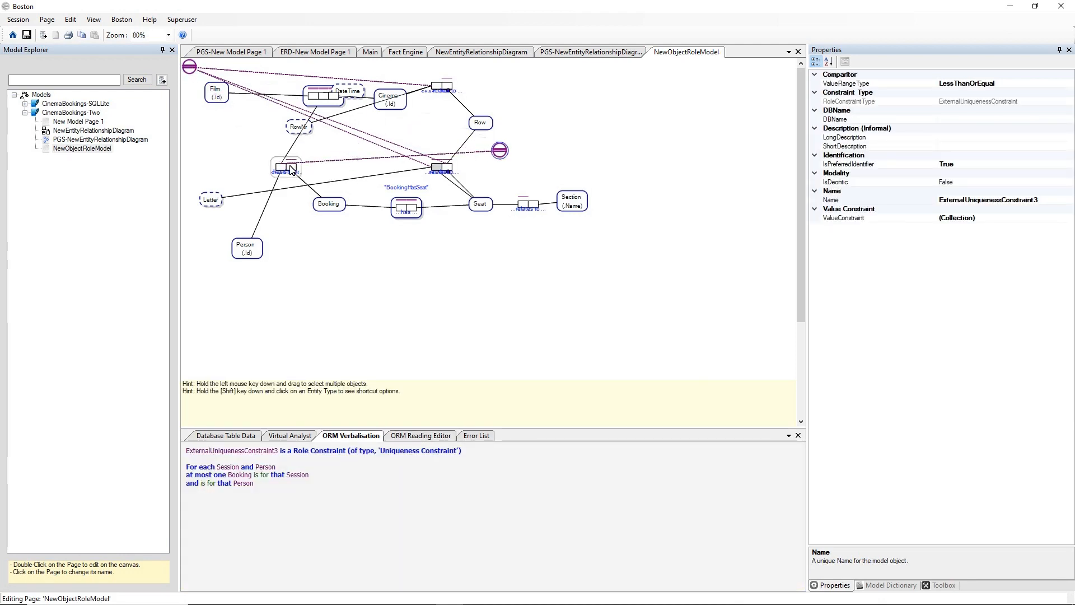
left_click_drag(293, 167, 301, 220)
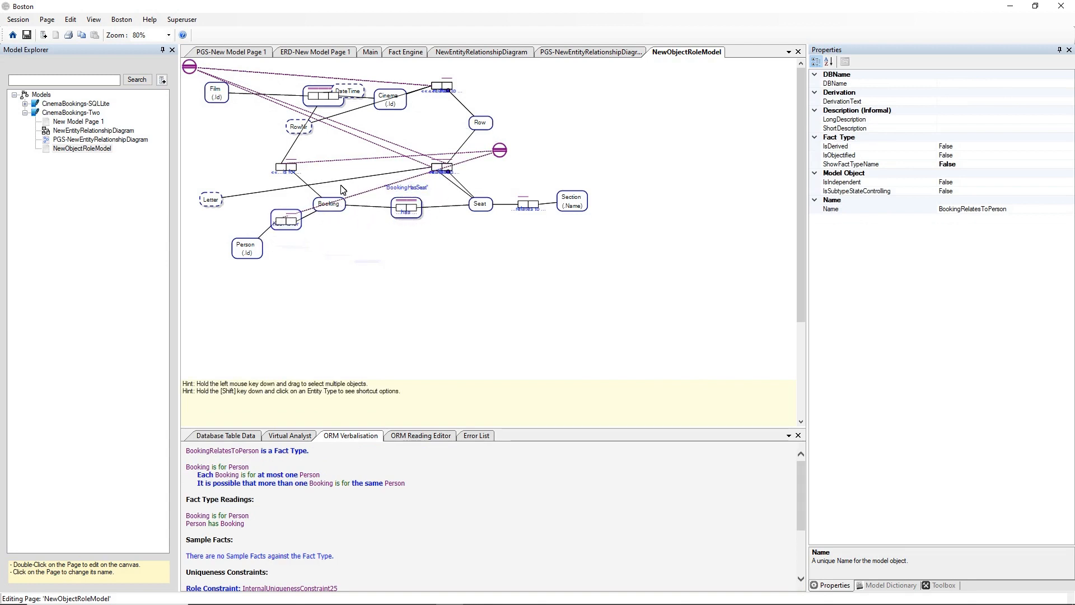
left_click_drag(501, 153, 257, 179)
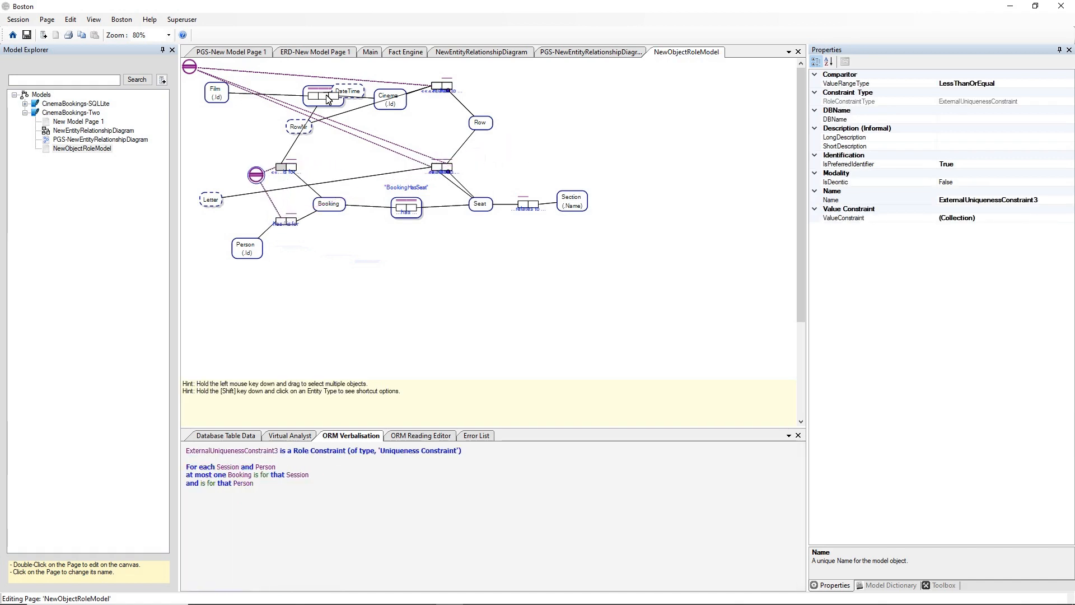
left_click_drag(337, 101, 301, 97)
Place Seat's external uniqueness constraint above its fact types, separate RowHasRowNr from RowRelatesToCinema, and set Row's constraint between those two
left_click(190, 67)
left_click_drag(192, 70, 433, 143)
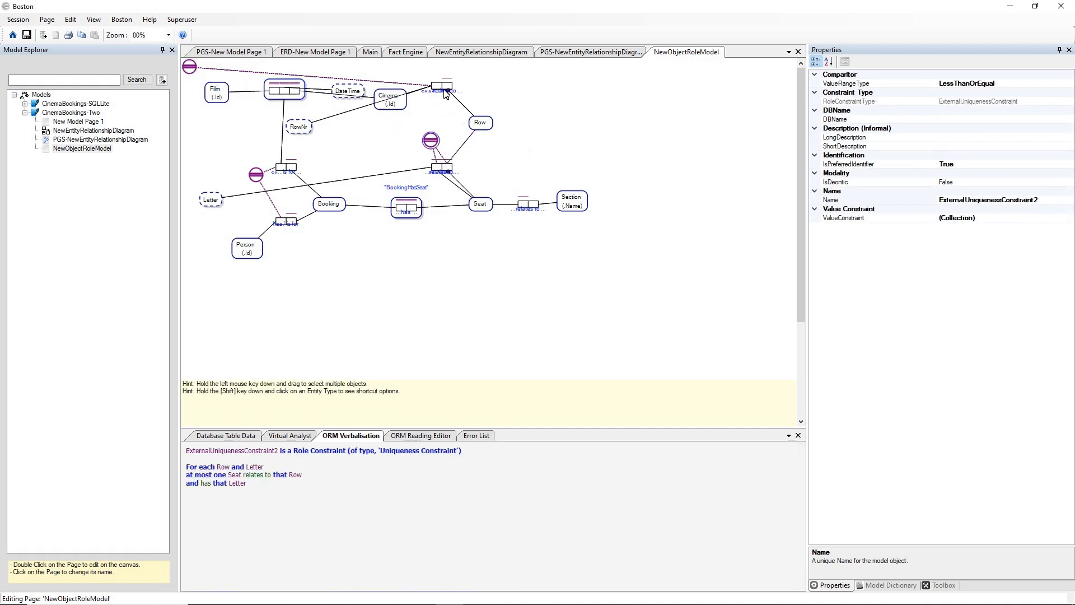
left_click_drag(454, 87, 552, 90)
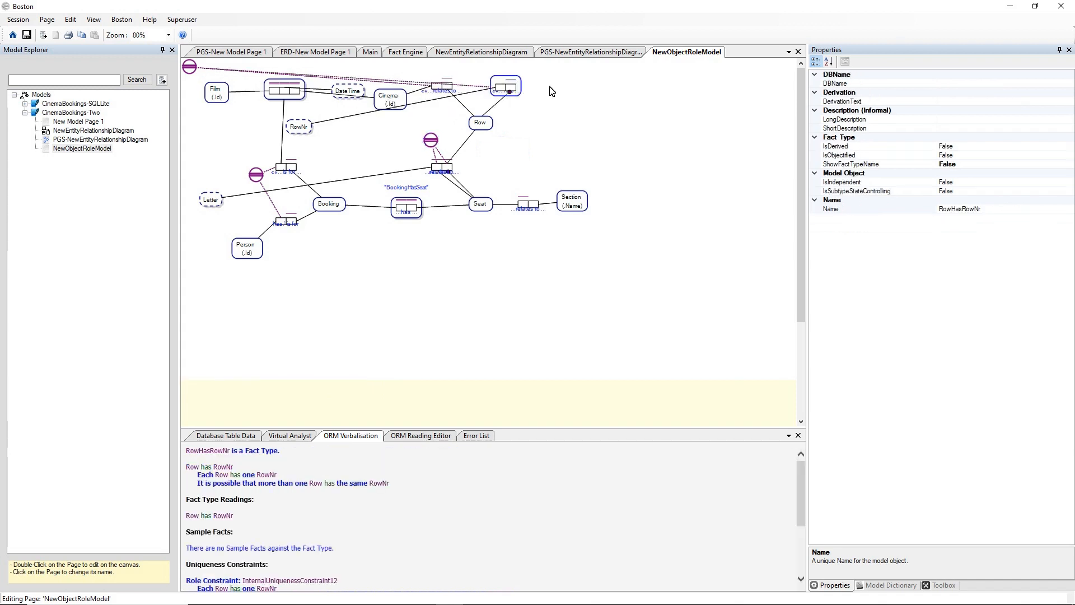
left_click_drag(193, 69, 498, 74)
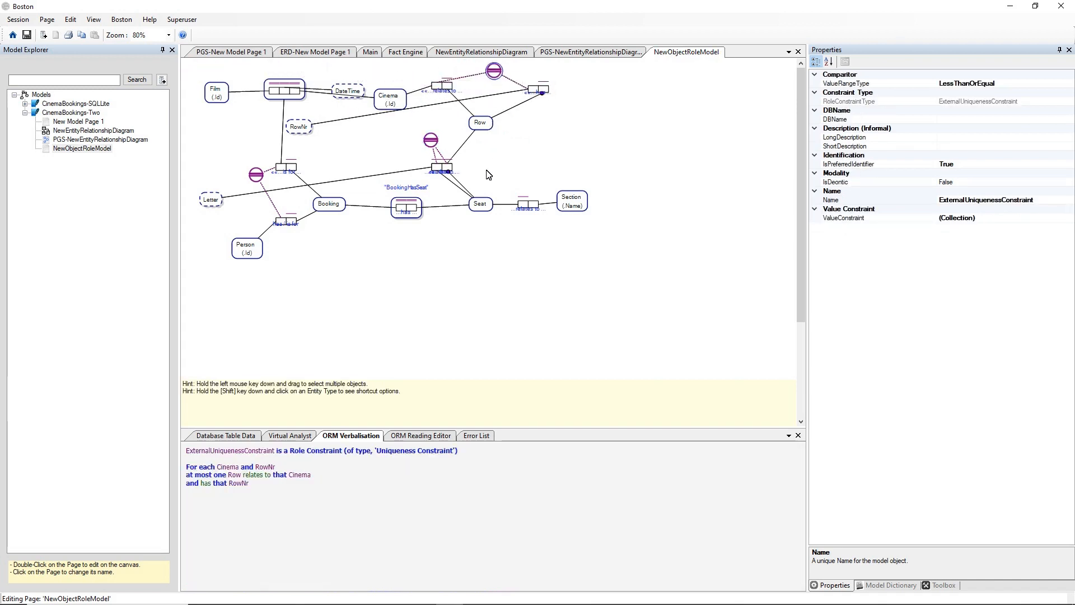
Separate SeatHasLetter from the overlapping Seat-to-Row fact type and move the Letter value type to its outer side
left_click_drag(452, 169, 548, 172)
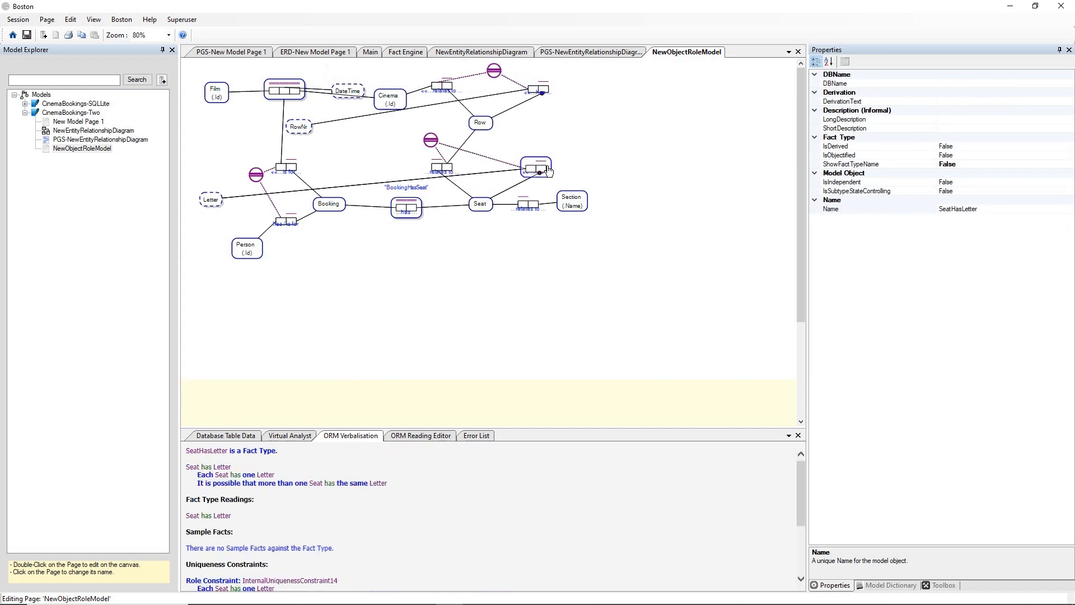
left_click_drag(219, 199, 624, 128)
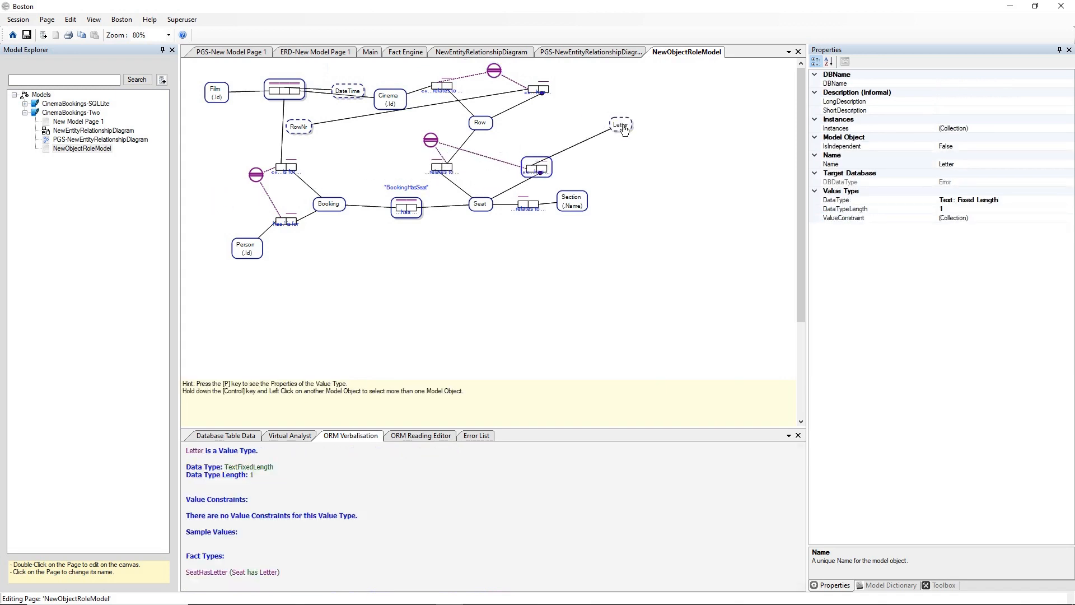
left_click(656, 120)
Move the DateTime value type above the Session fact type, and show Session's fact type name just above it
left_click_drag(348, 92, 336, 70)
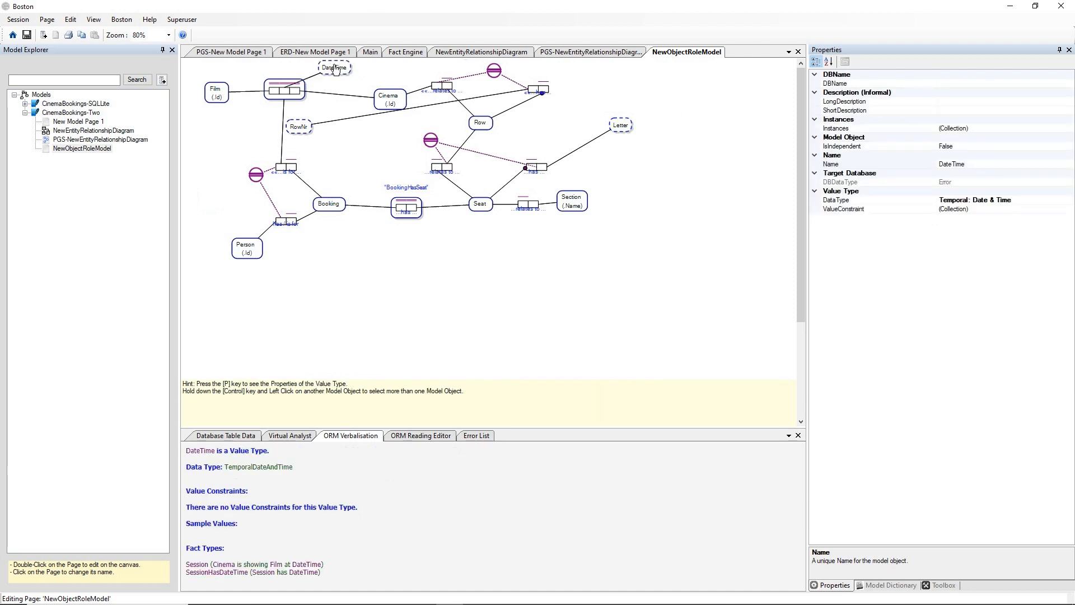
right_click(301, 88)
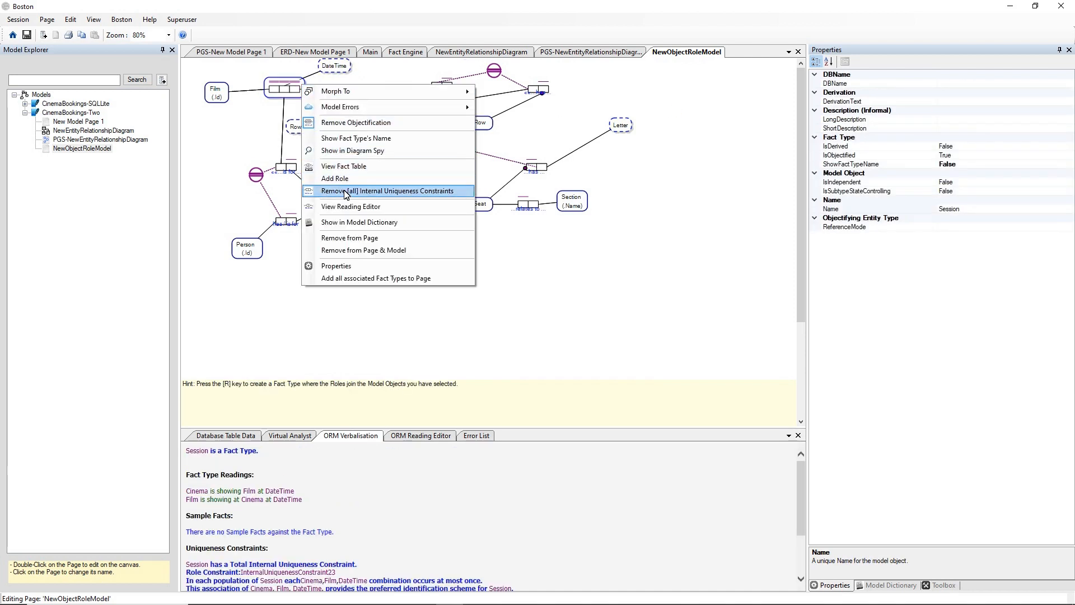
left_click(370, 139)
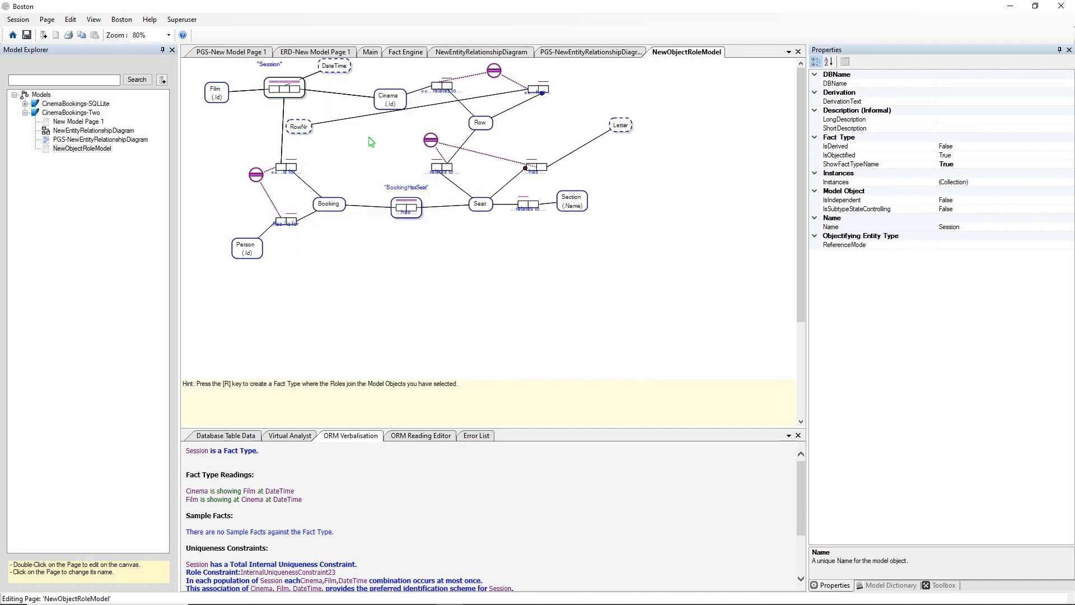
left_click(265, 67)
left_click_drag(266, 76, 269, 81)
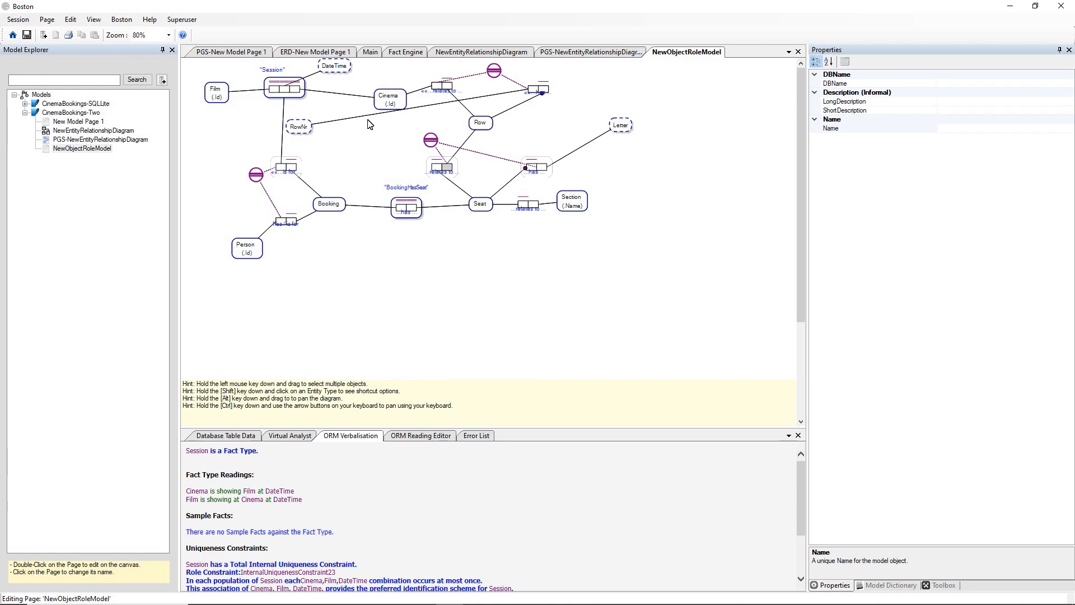
Move the RowNr value type outward past RowHasRowNr, lower RowRelatesToCinema level with Cinema, and place both reading labels clear below their fact types
left_click_drag(309, 126, 677, 78)
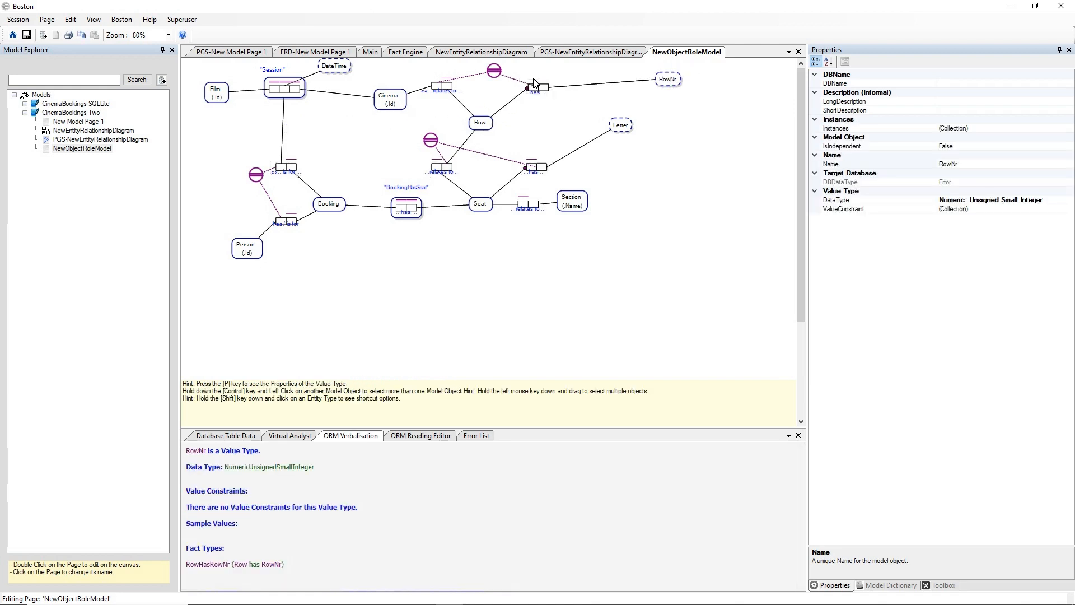
left_click_drag(450, 89, 446, 118)
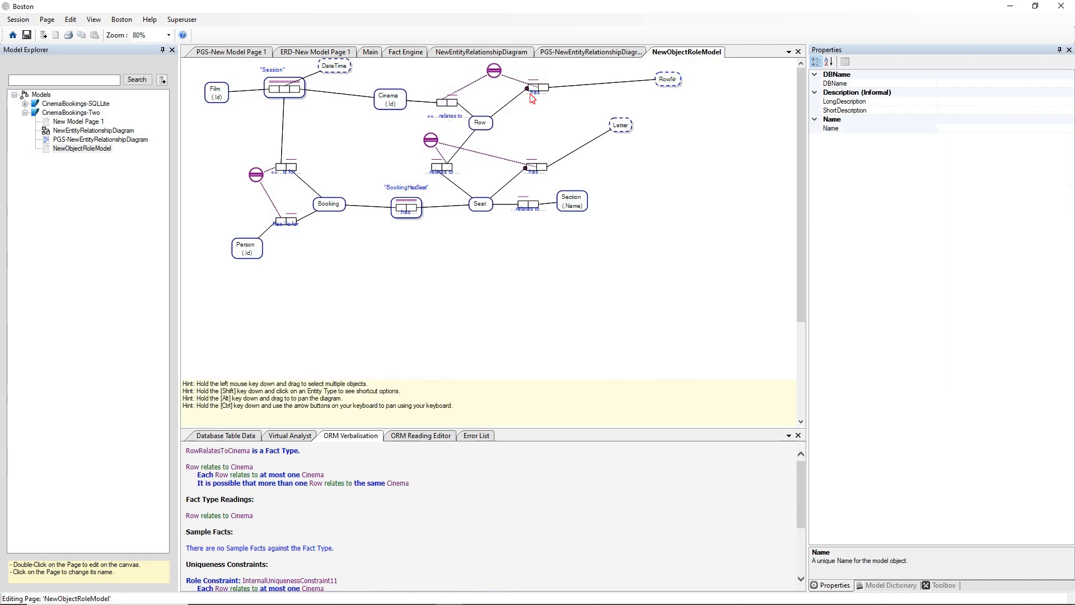
left_click_drag(531, 95, 536, 102)
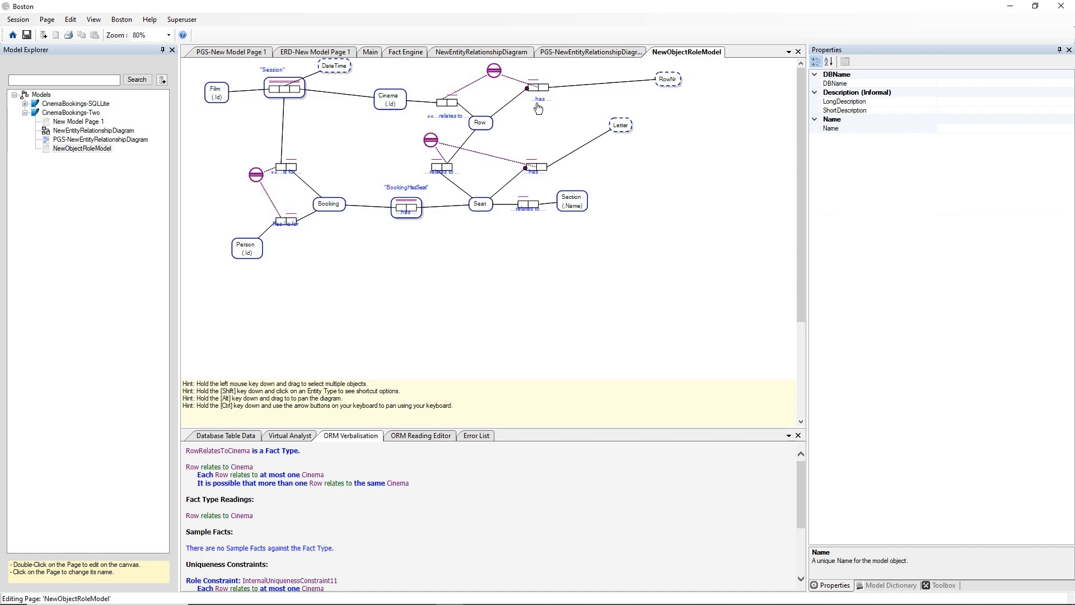
Change the RowRelatesToCinema reading to "Row is in Cinema" and rename the fact type RowIsInCinema
left_click(460, 104)
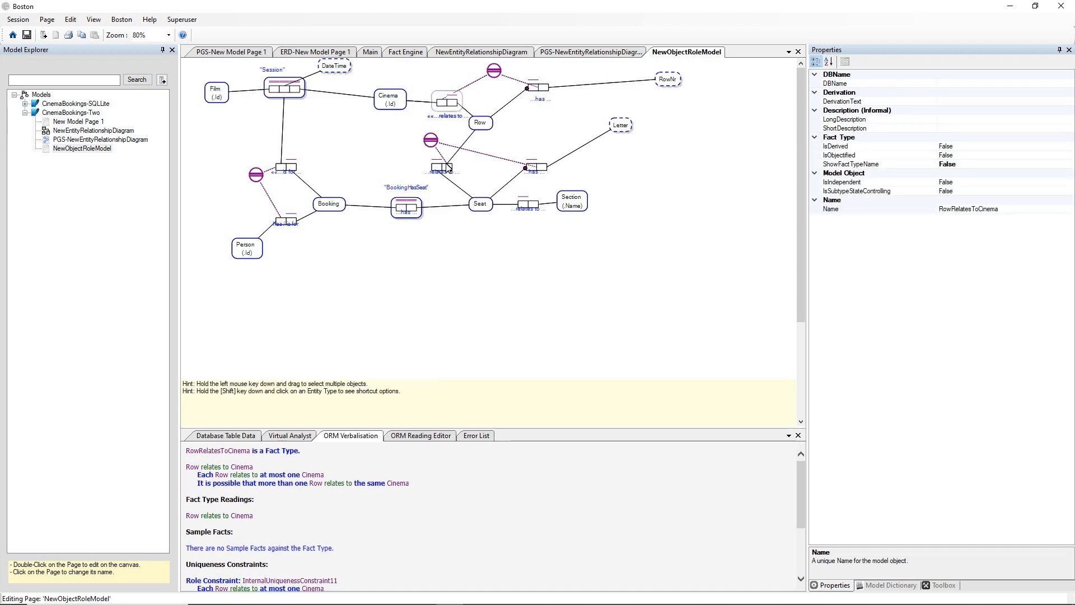
left_click(418, 436)
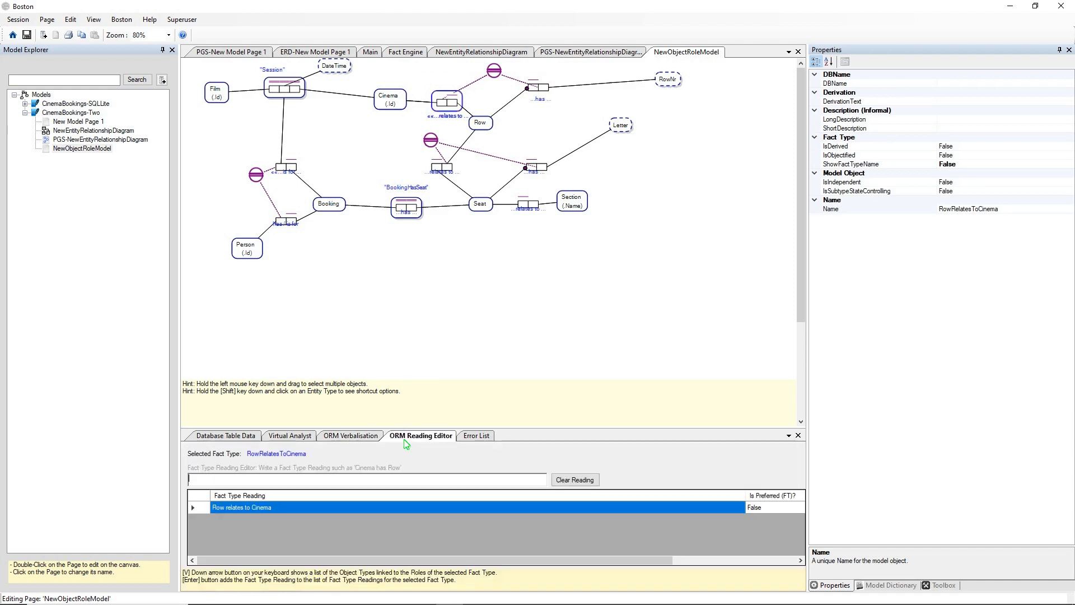
double_click(253, 509)
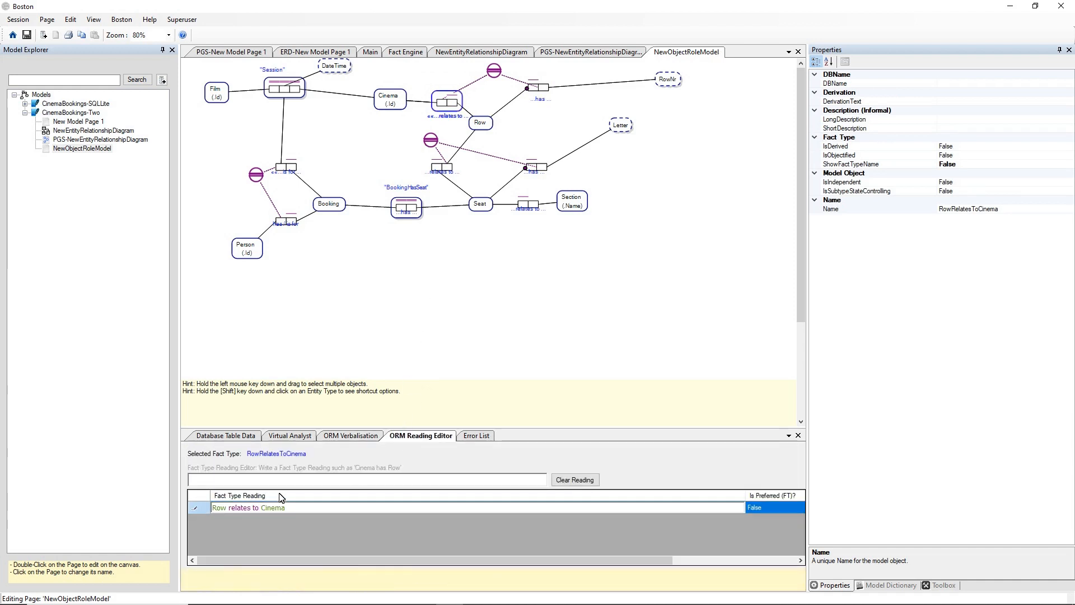
key("BackSpace")
key("BackSpace")
key("BackSpace")
key("BackSpace")
key("BackSpace")
key("BackSpace")
key("BackSpace")
key("BackSpace")
key("BackSpace")
key("BackSpace")
type("is in")
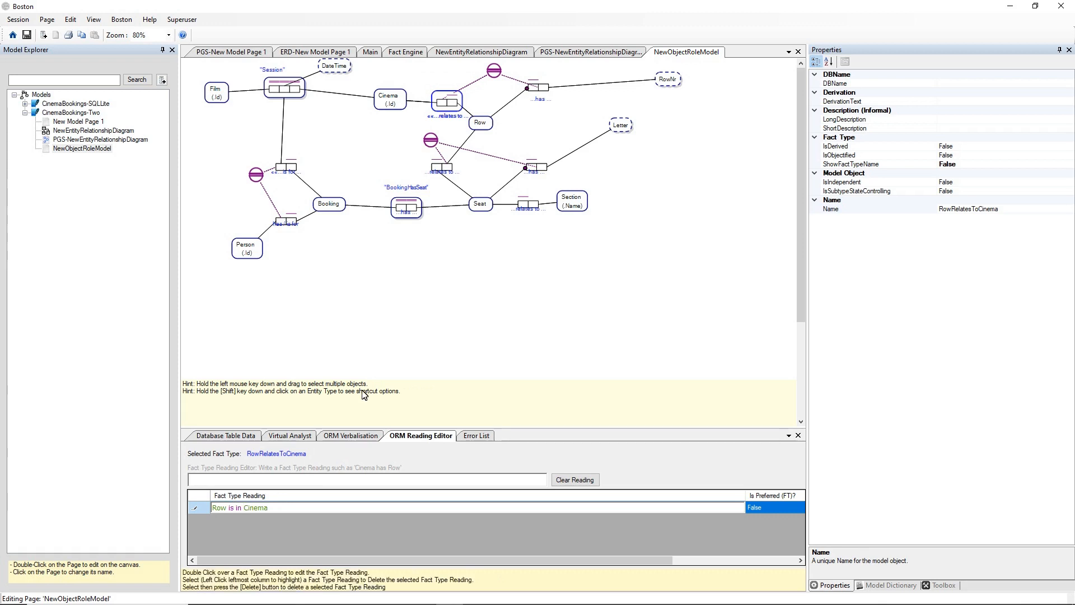
key("Return")
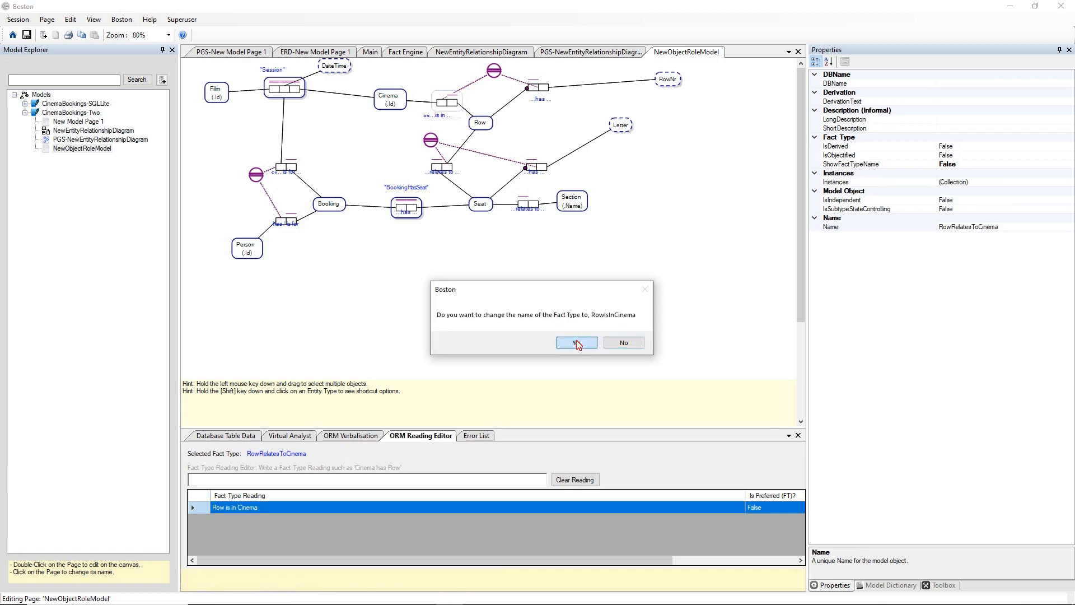
left_click(576, 340)
left_click(577, 341)
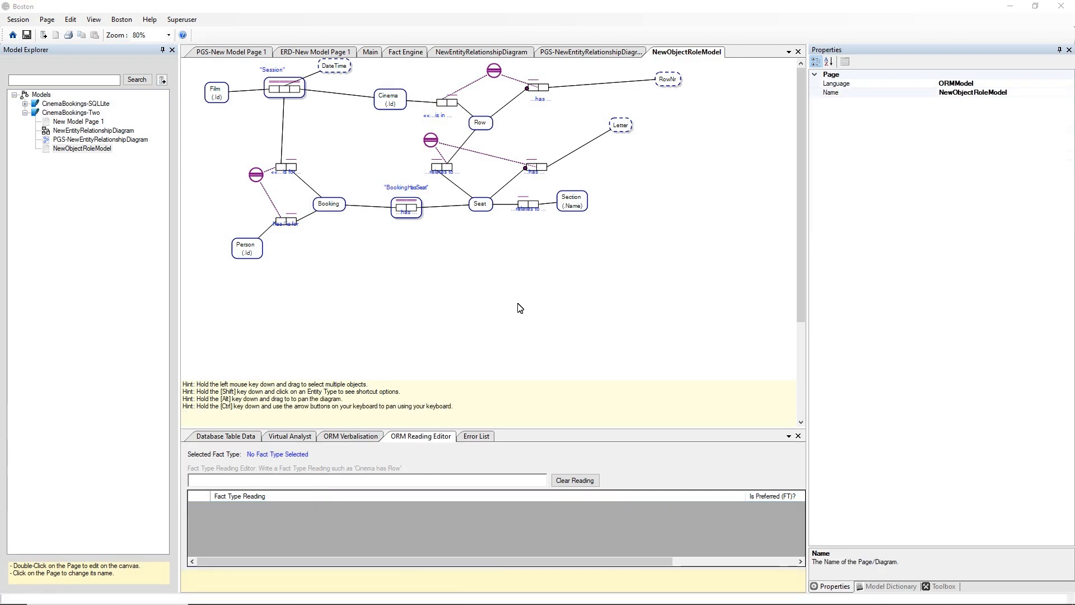
Compare the Row-to-Cinema relationship label across the entity relationship, property graph and object-role model pages
left_click(468, 52)
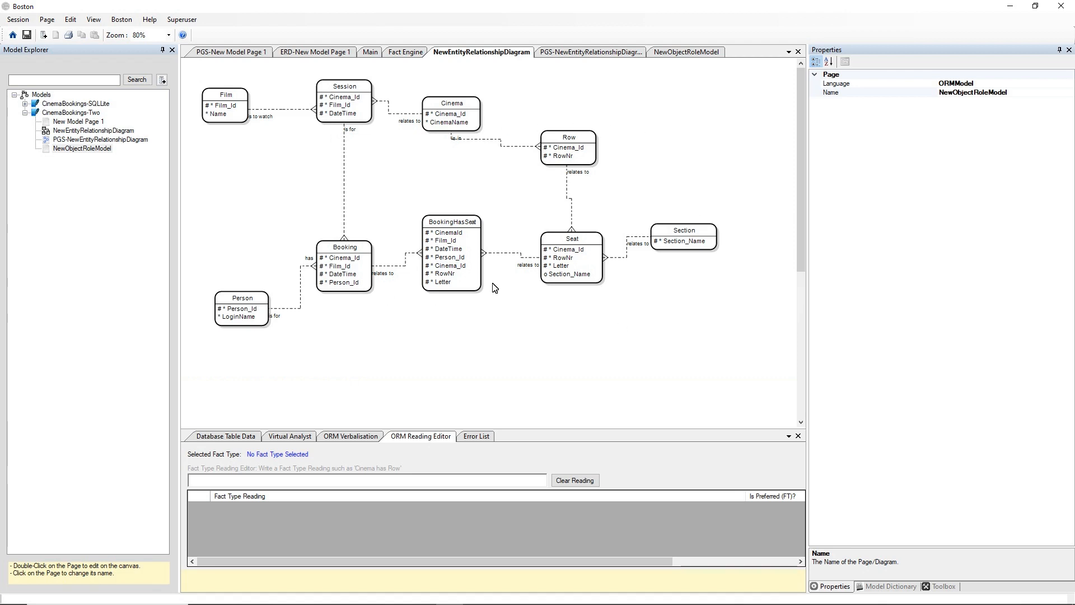
left_click(552, 52)
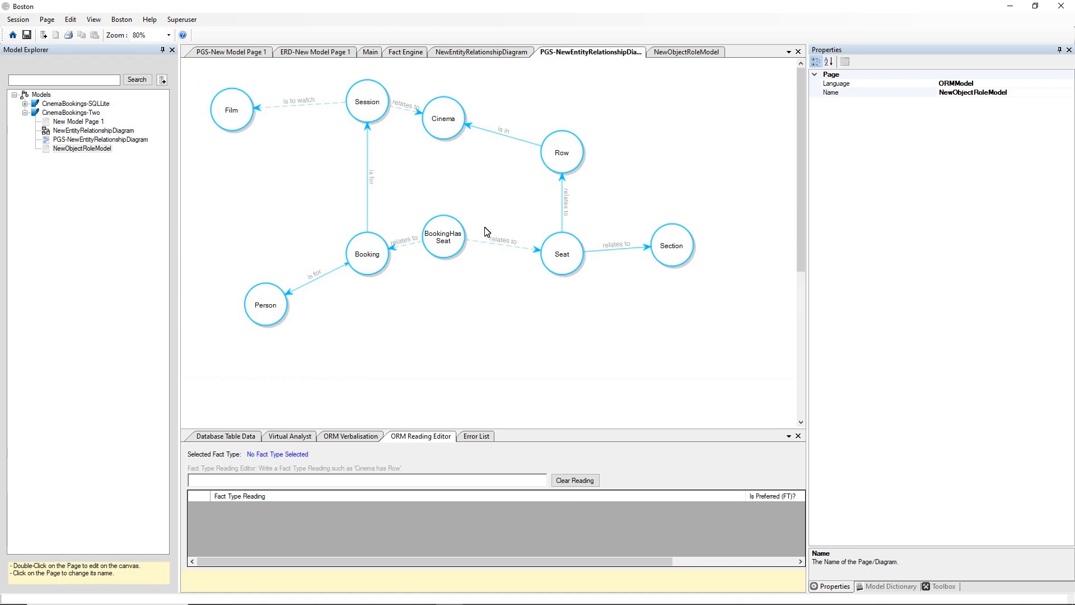
left_click(670, 53)
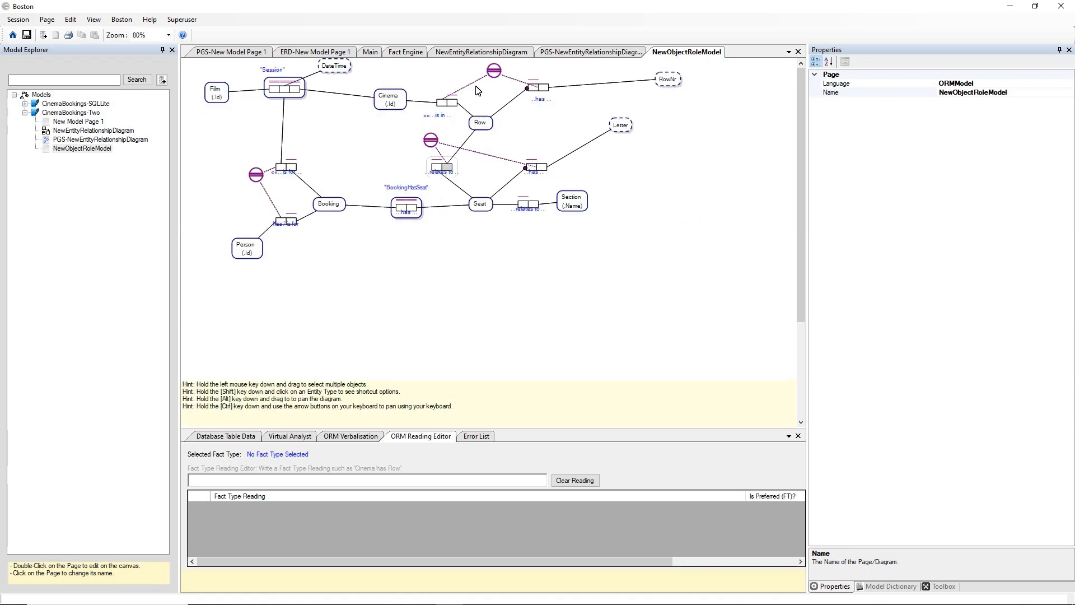
left_click(475, 55)
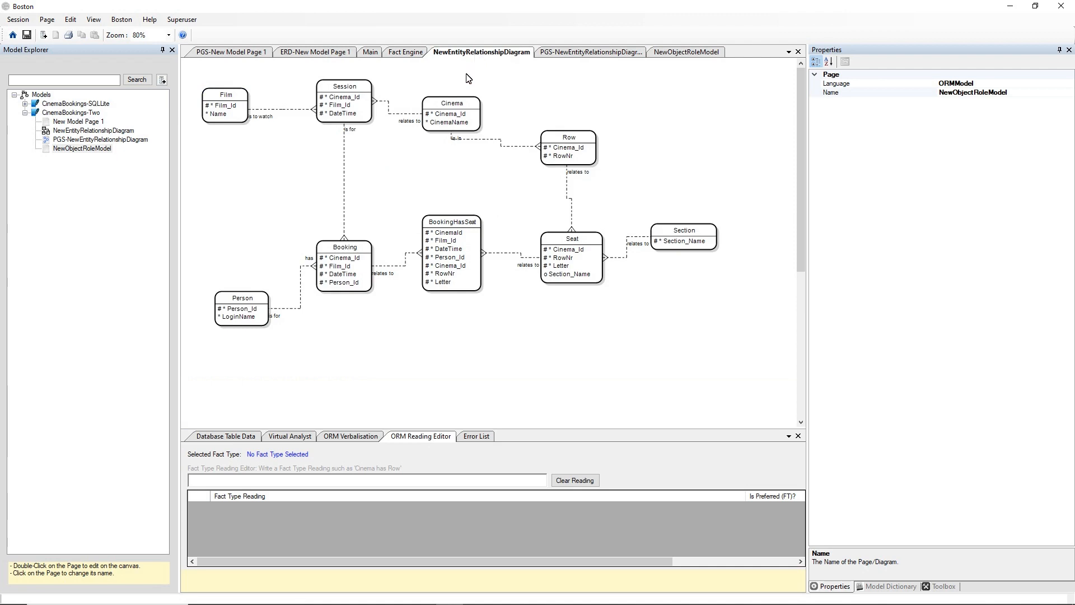